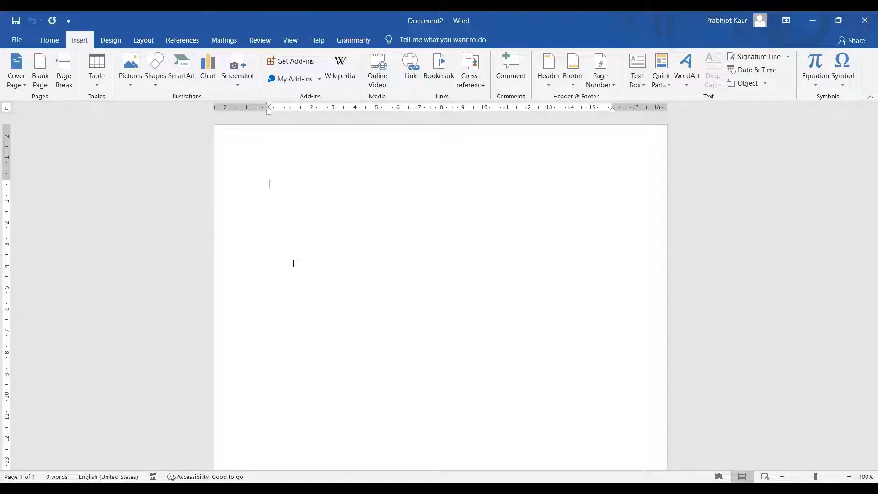
# Type an auto-numbered list of Start, middle and end, then end the numbering and add a blank line
pyautogui.write('1')
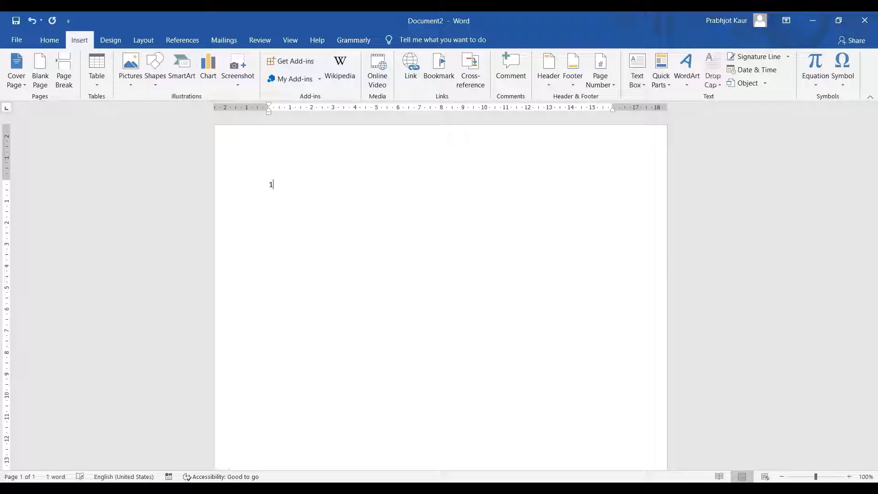
pyautogui.write('. Start')
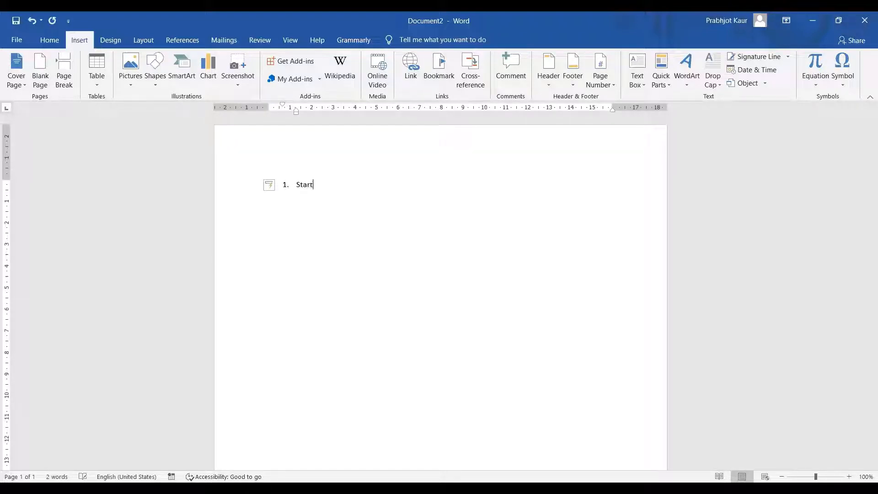
pyautogui.press('Return')
pyautogui.write('middle')
pyautogui.press('Return')
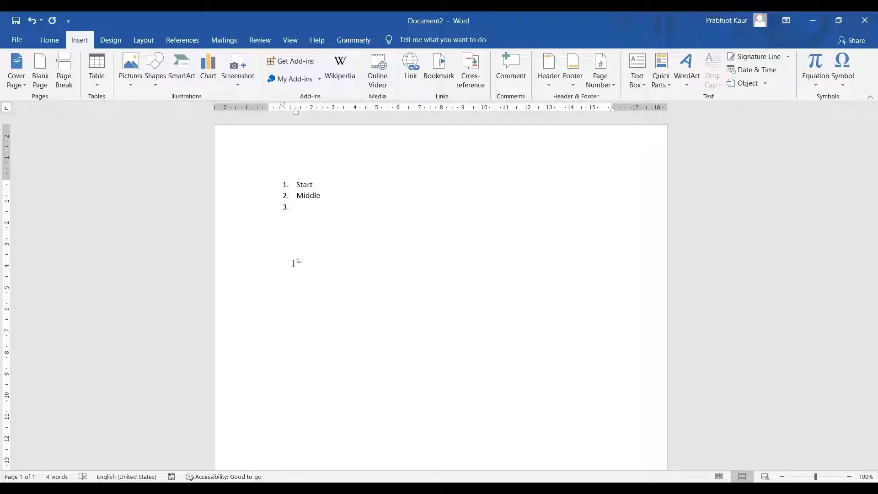
pyautogui.write('end')
pyautogui.press('Return')
pyautogui.press('BackSpace')
pyautogui.press('Return')
pyautogui.press('Return')
# On page 2, type 'Start kdsjhfkjhdsjkhf' with the filler lines 'jxchvkjdnxlk' and 'mxzmcbns'
pyautogui.press('Return')
pyautogui.press('Return')
pyautogui.press('Return')
pyautogui.press('Return')
pyautogui.press('Return')
pyautogui.press('Return')
pyautogui.press('Return')
pyautogui.press('Return')
pyautogui.press('Return')
pyautogui.press('Return')
pyautogui.press('Return')
pyautogui.press('Return')
pyautogui.press('Return')
pyautogui.press('Return')
pyautogui.press('Return')
pyautogui.press('Return')
pyautogui.press('Return')
pyautogui.press('Return')
pyautogui.press('Return')
pyautogui.press('Return')
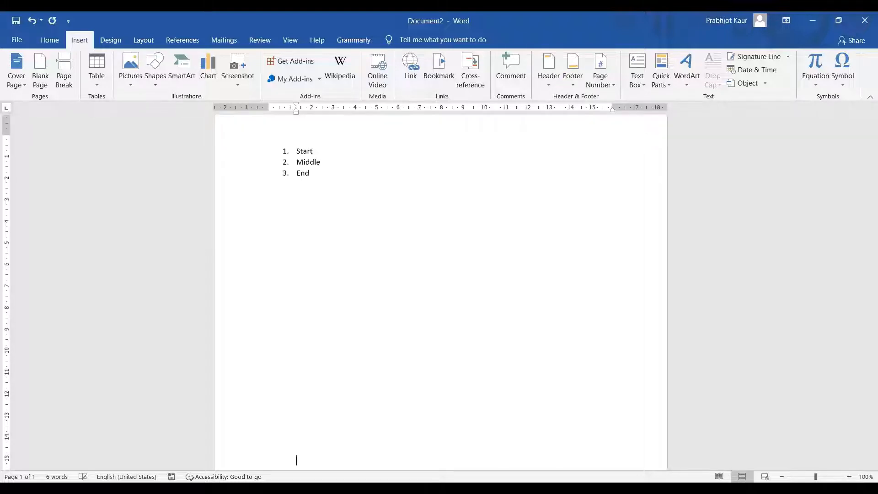
pyautogui.press('Return')
pyautogui.press('Return')
pyautogui.press('Return')
pyautogui.press('Return')
pyautogui.press('Return')
pyautogui.press('Return')
pyautogui.press('Return')
pyautogui.press('Return')
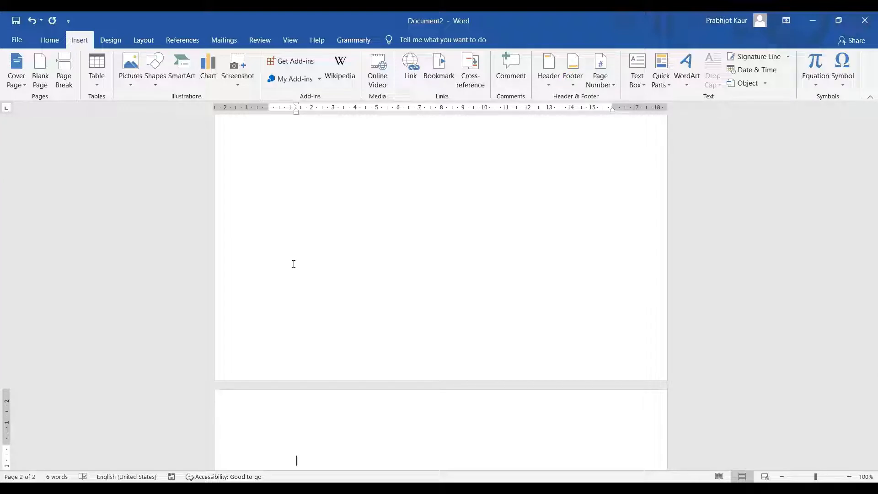
pyautogui.write('Start  kdsjhfkjhdsjkhf')
pyautogui.press('Return')
pyautogui.write('jxchvkjdnxlk')
pyautogui.press('Return')
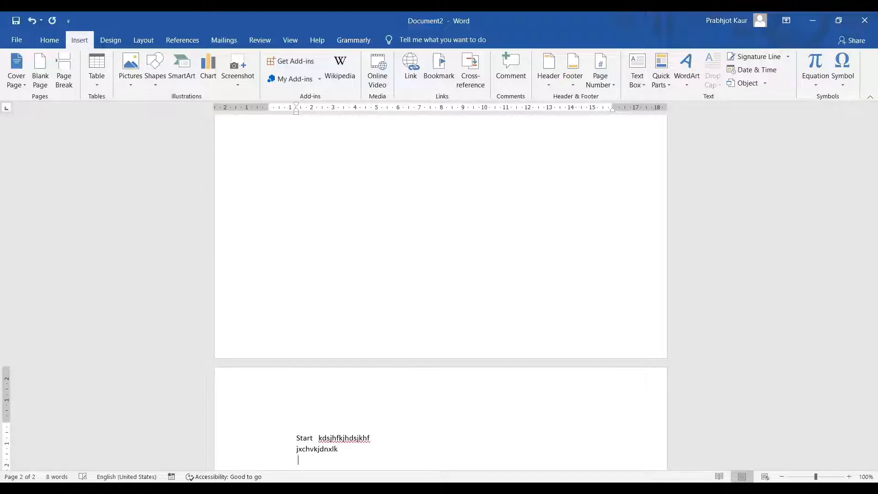
pyautogui.write('mxzmcbns')
pyautogui.press('Return')
pyautogui.press('Return')
pyautogui.press('Return')
pyautogui.press('Return')
pyautogui.press('Return')
pyautogui.press('Return')
pyautogui.press('Return')
pyautogui.press('Return')
pyautogui.press('Return')
pyautogui.press('Return')
pyautogui.press('Return')
pyautogui.press('Return')
pyautogui.press('Return')
pyautogui.press('Return')
pyautogui.press('Return')
pyautogui.press('Return')
pyautogui.press('Return')
pyautogui.press('Return')
pyautogui.press('Return')
pyautogui.press('Return')
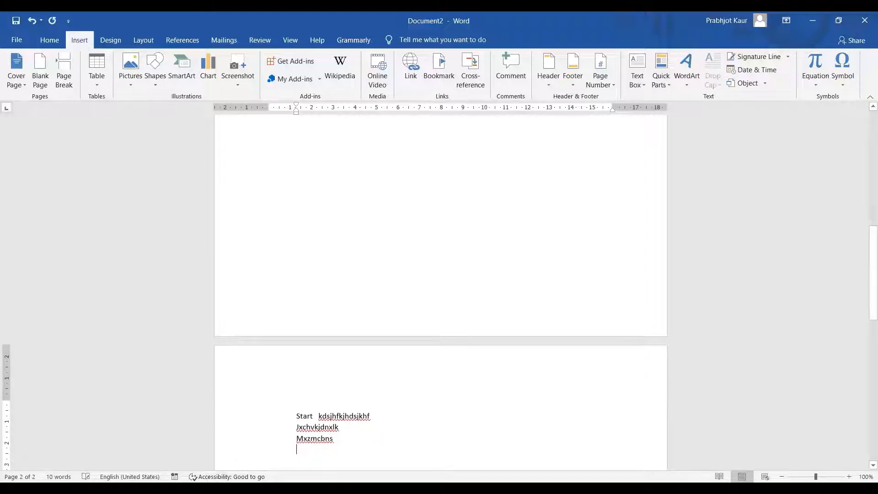
# Type 'MIddle' on page 3 and 'Ending Page' on page 4, then return to the top
pyautogui.press('Return')
pyautogui.press('Return')
pyautogui.press('Return')
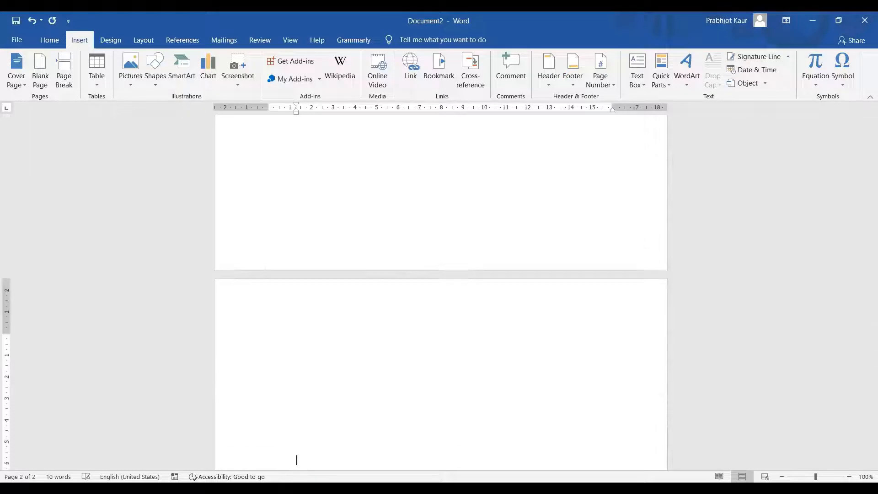
pyautogui.write('MIddle')
pyautogui.press('Return')
pyautogui.press('Return')
pyautogui.press('Return')
pyautogui.press('Return')
pyautogui.press('Return')
pyautogui.press('Return')
pyautogui.press('Return')
pyautogui.press('Return')
pyautogui.press('Return')
pyautogui.press('Return')
pyautogui.press('Return')
pyautogui.press('Return')
pyautogui.press('Return')
pyautogui.press('Return')
pyautogui.press('Return')
pyautogui.press('Return')
pyautogui.press('Return')
pyautogui.press('Return')
pyautogui.press('Return')
pyautogui.press('Return')
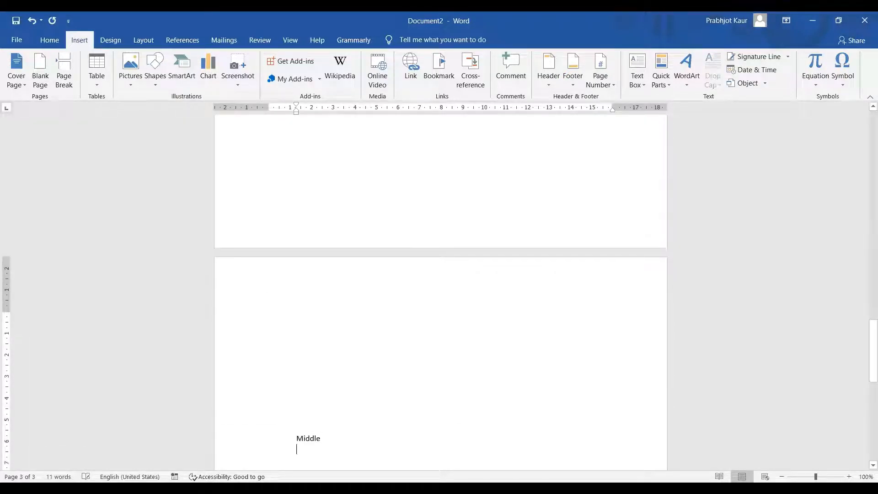
pyautogui.press('Return')
pyautogui.press('Return')
pyautogui.press('Return')
pyautogui.press('Return')
pyautogui.press('Return')
pyautogui.press('Return')
pyautogui.press('Return')
pyautogui.press('Return')
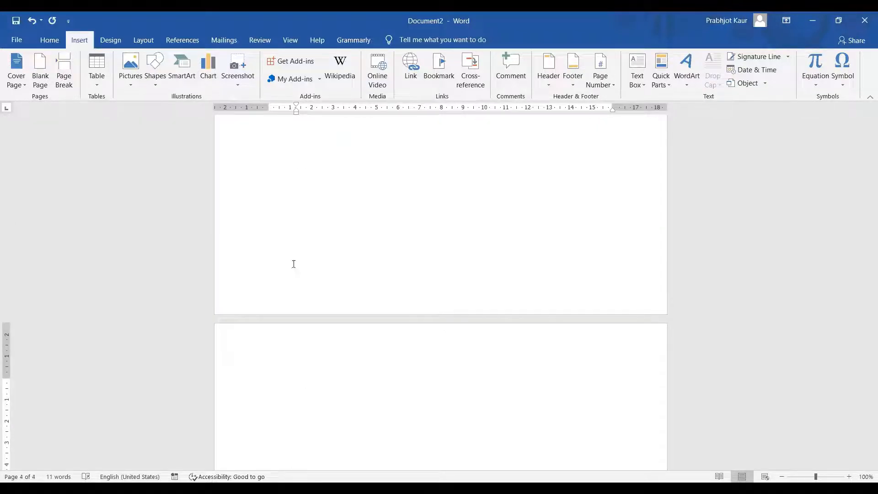
pyautogui.write('Ending Page')
pyautogui.press('Return')
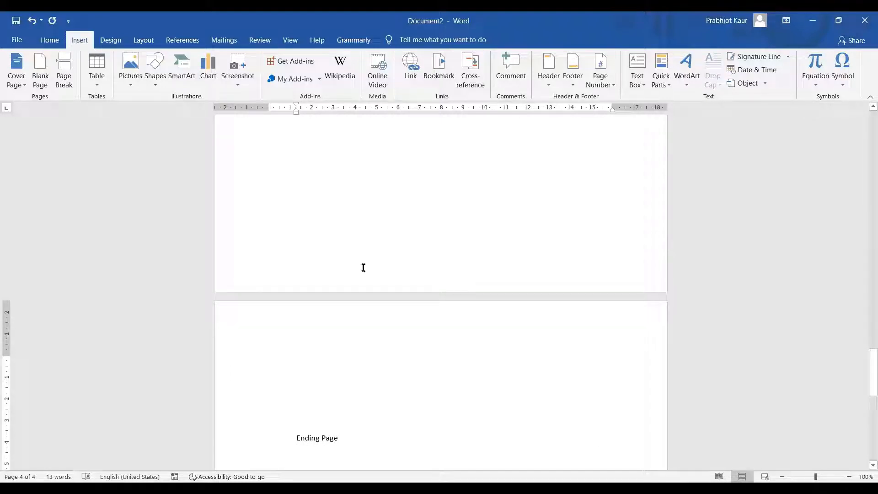
pyautogui.scroll(10, 402, 325)
pyautogui.scroll(15, 395, 355)
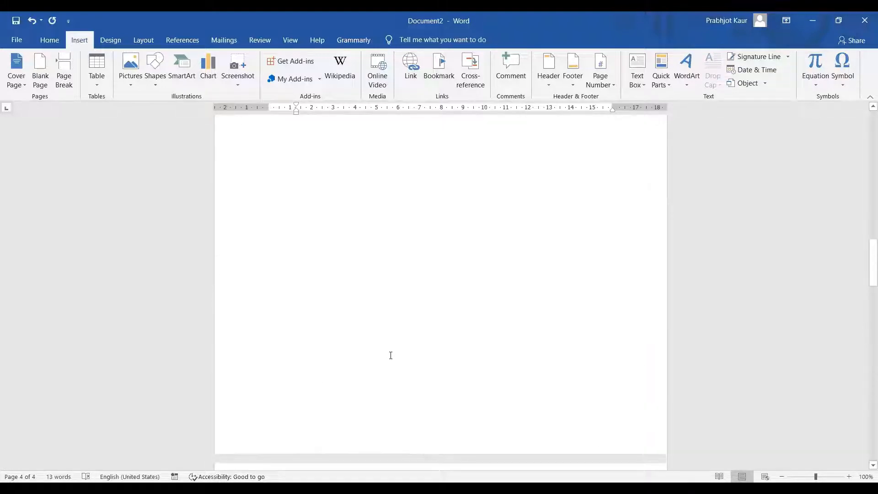
pyautogui.scroll(5, 390, 364)
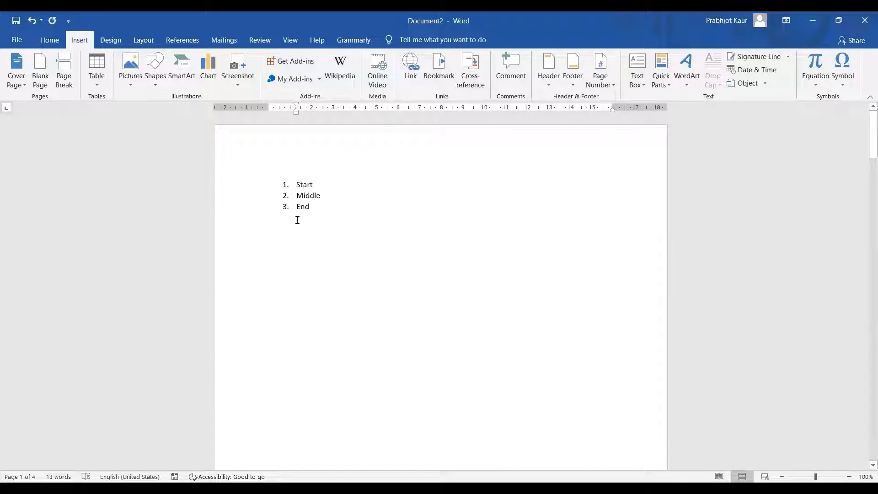
# Bookmark the list word Start as b1
pyautogui.moveTo(293, 184); pyautogui.dragTo(336, 184)
pyautogui.click(440, 73)
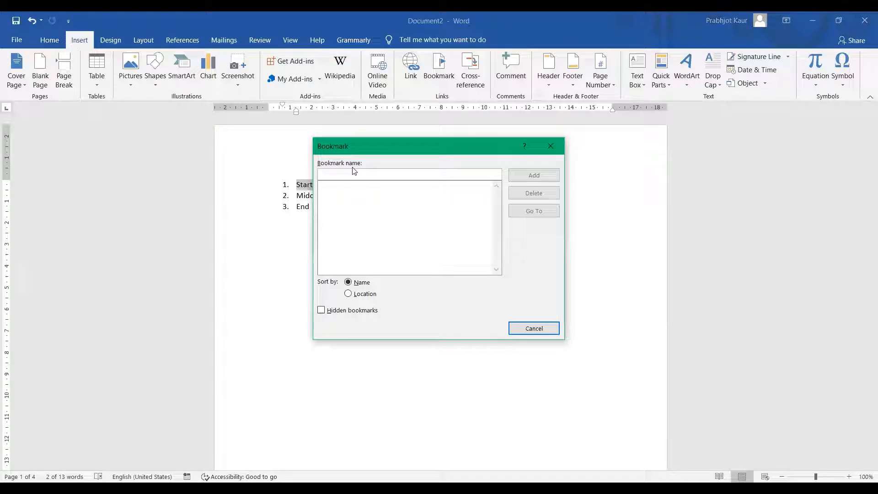
pyautogui.write('b1')
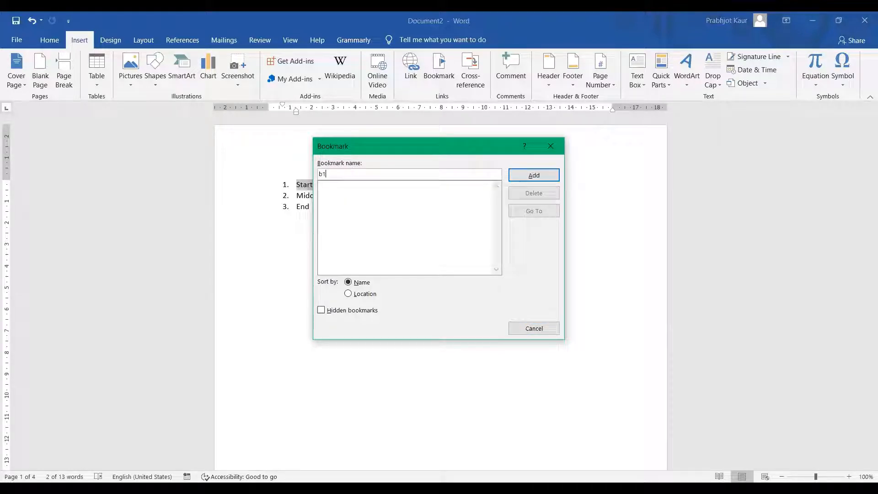
pyautogui.click(533, 176)
pyautogui.click(369, 288)
# Bookmark the list word Middle as b2
pyautogui.scroll(-5, 369, 288)
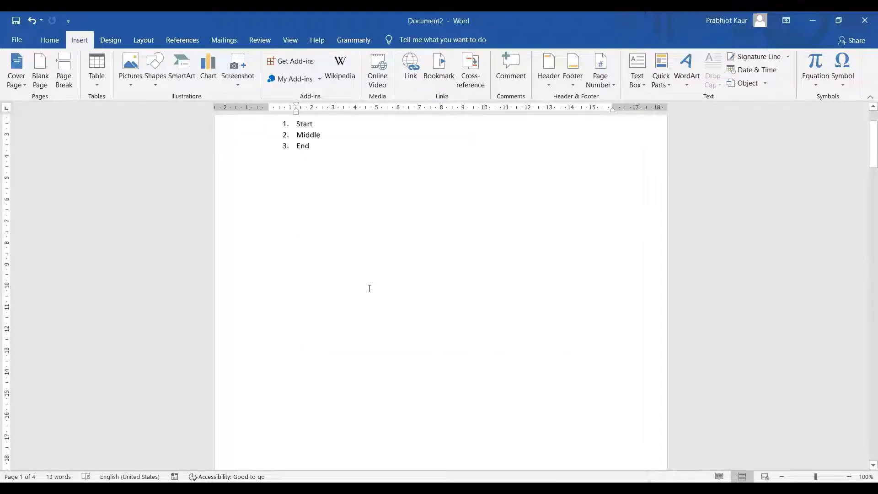
pyautogui.scroll(4, 368, 288)
pyautogui.scroll(1, 339, 181)
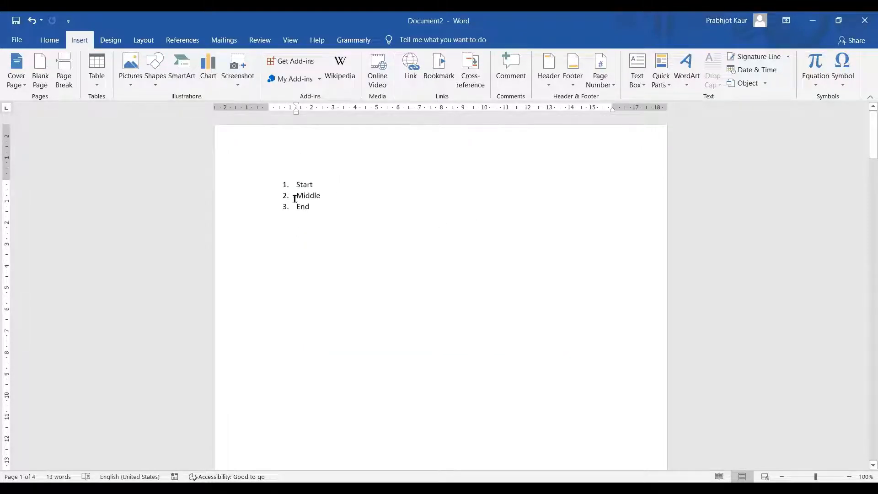
pyautogui.moveTo(296, 196); pyautogui.dragTo(327, 195)
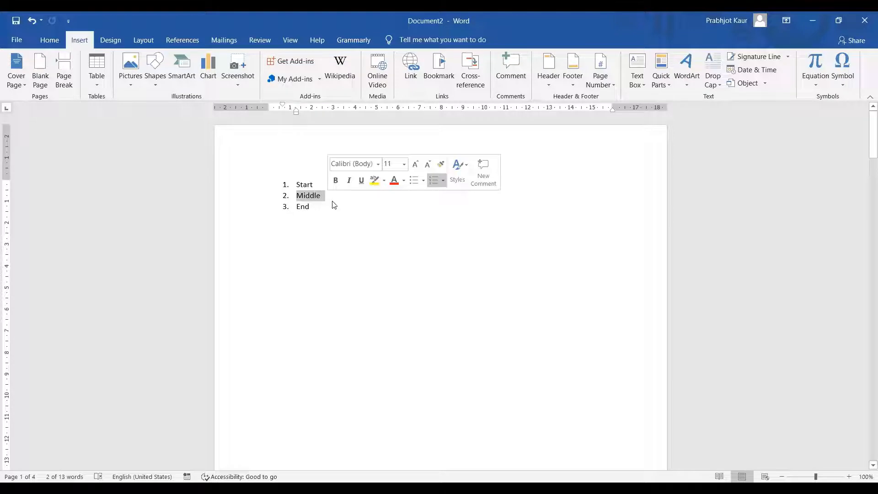
pyautogui.click(431, 78)
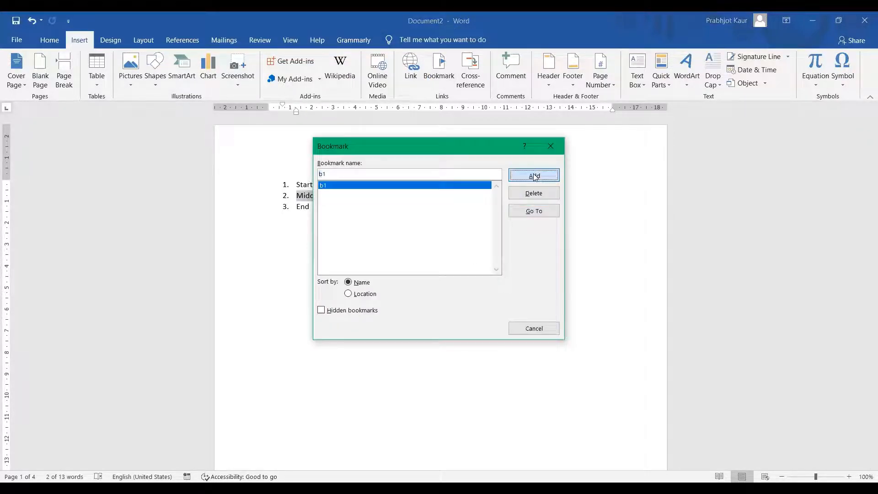
pyautogui.click(533, 175)
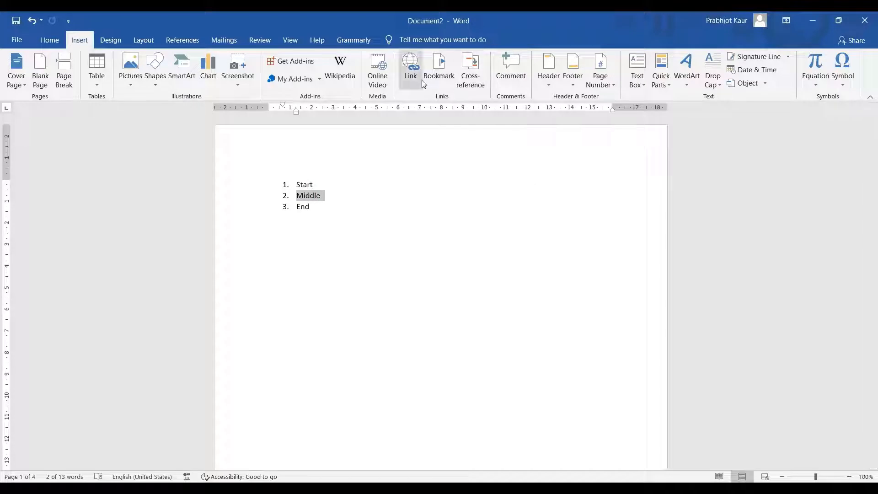
pyautogui.click(437, 77)
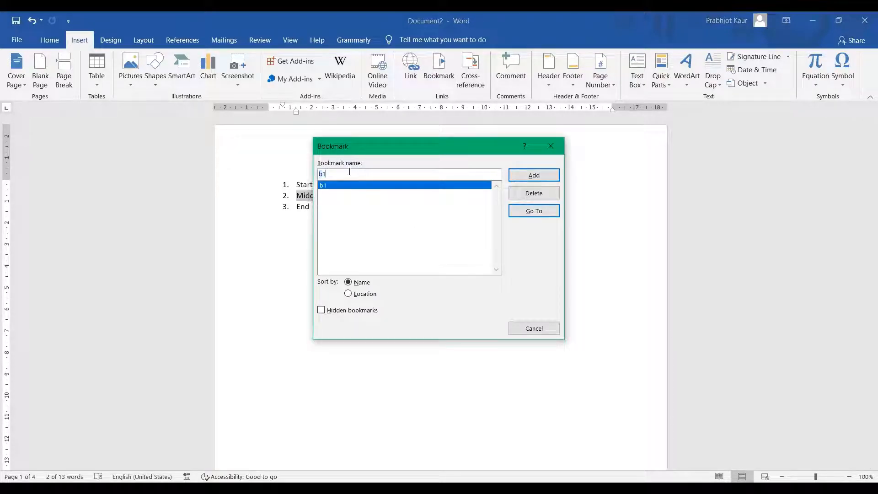
pyautogui.write('b')
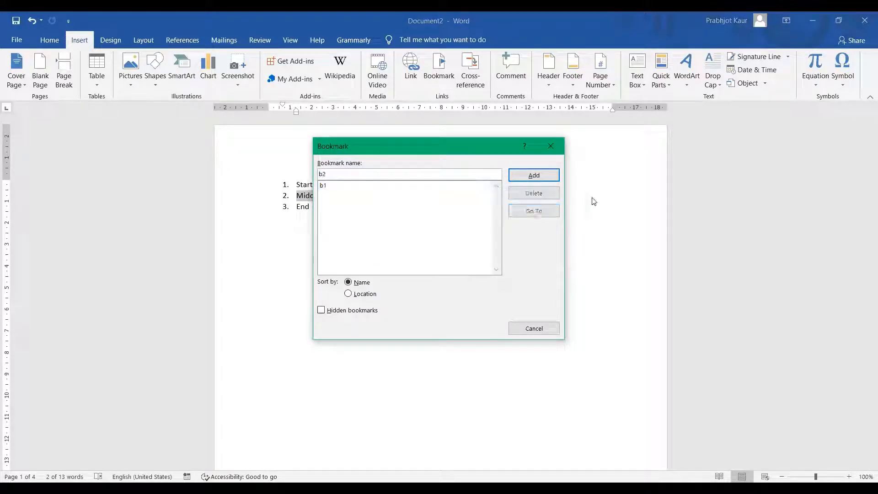
pyautogui.click(531, 177)
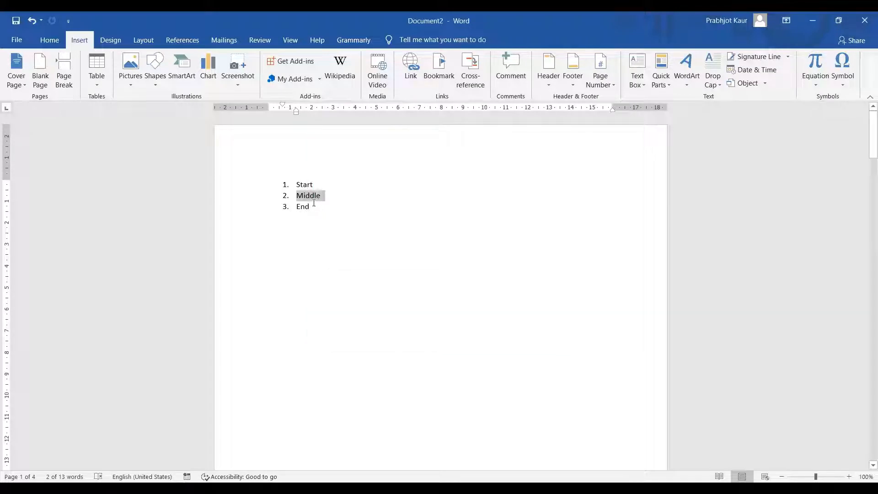
pyautogui.click(310, 206)
# Bookmark the list word End as b3
pyautogui.doubleClick(294, 203)
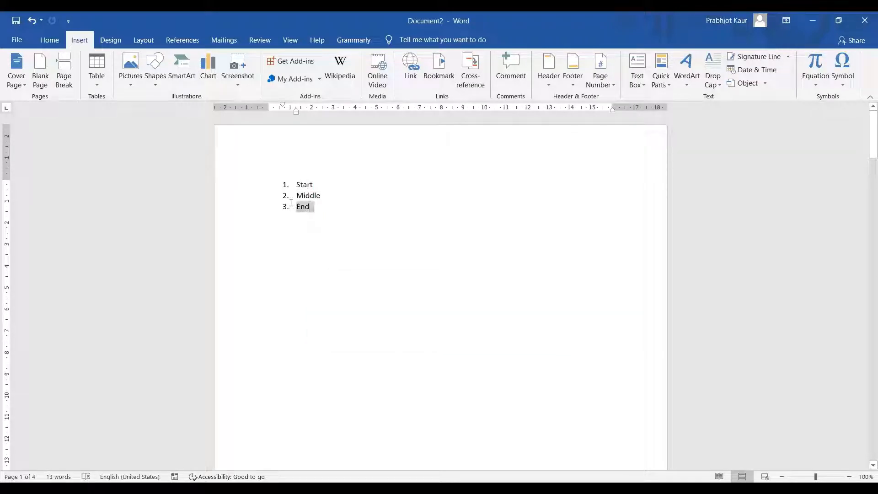
pyautogui.click(439, 69)
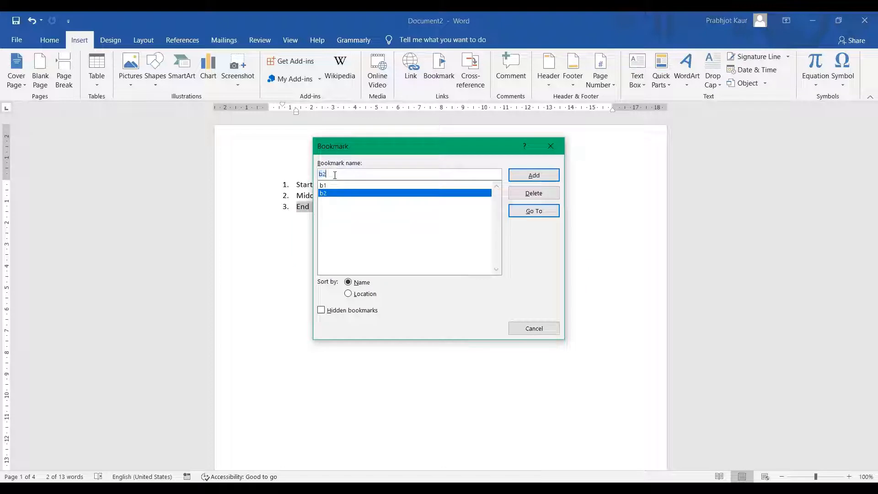
pyautogui.write('b3')
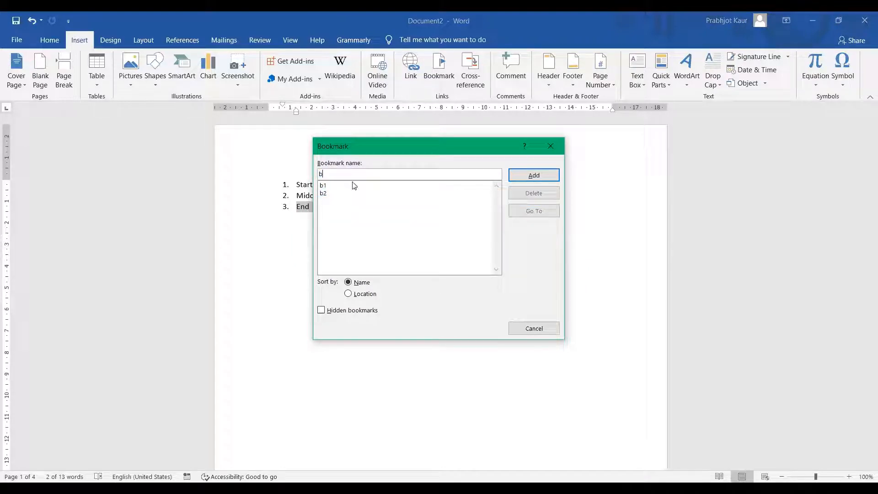
pyautogui.click(535, 176)
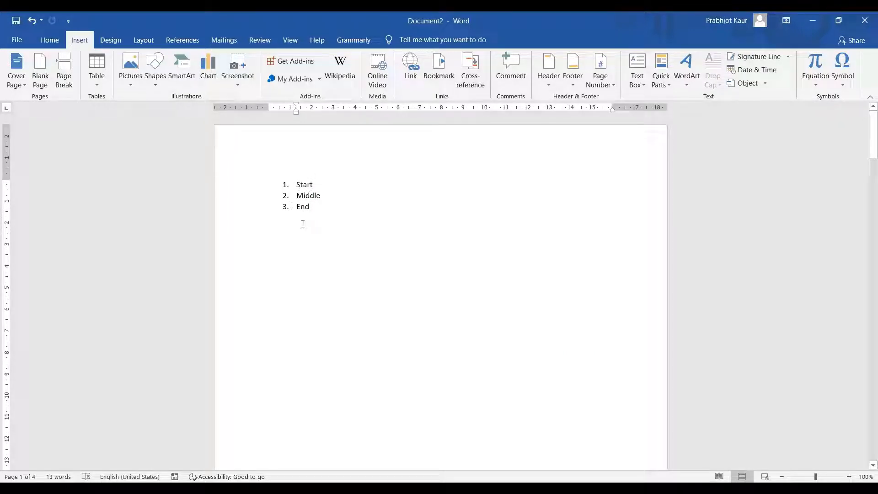
# Turn the word Start on page 2 into a Place in This Document link to bookmark b1
pyautogui.click(300, 196)
pyautogui.click(301, 211)
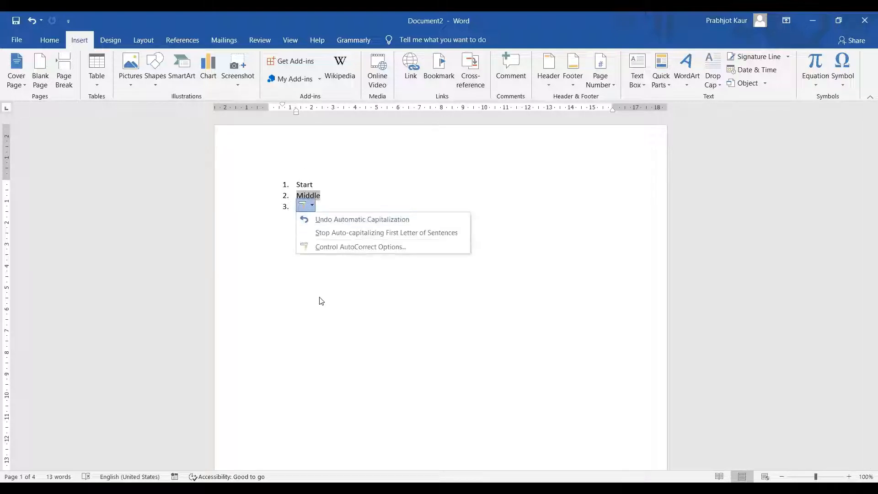
pyautogui.click(320, 297)
pyautogui.scroll(-6, 320, 298)
pyautogui.scroll(-5, 320, 298)
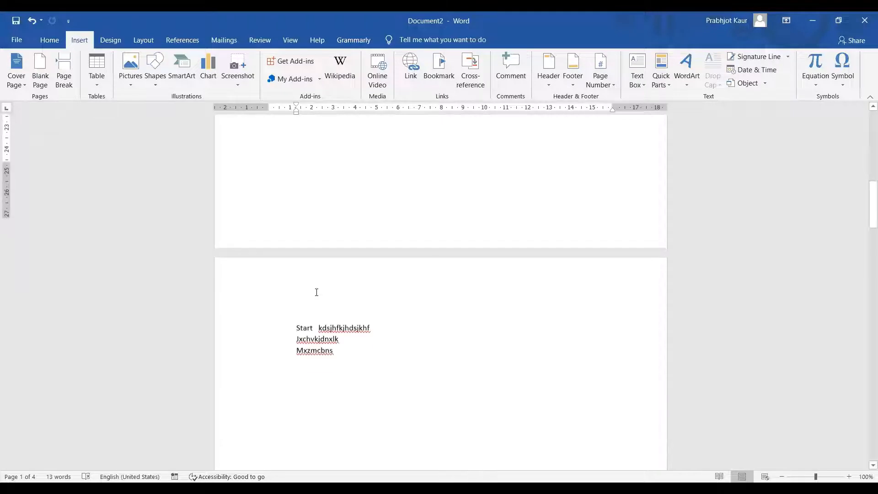
pyautogui.moveTo(316, 241); pyautogui.dragTo(289, 241)
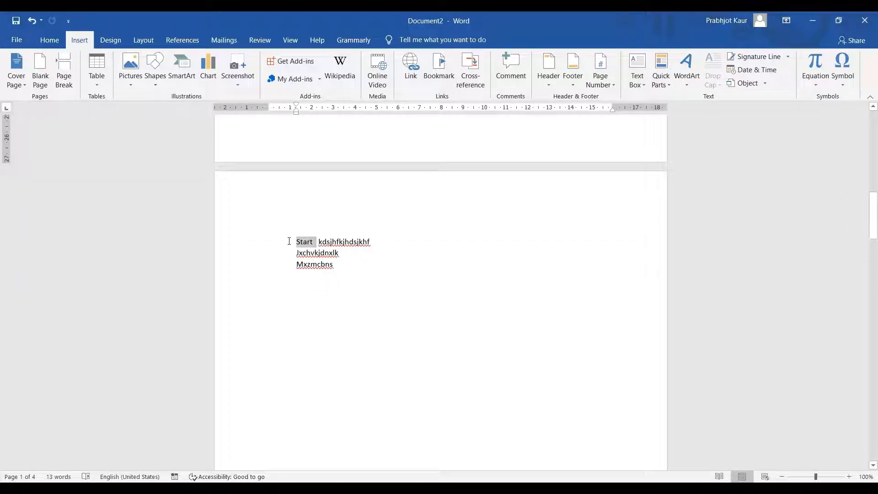
pyautogui.click(409, 75)
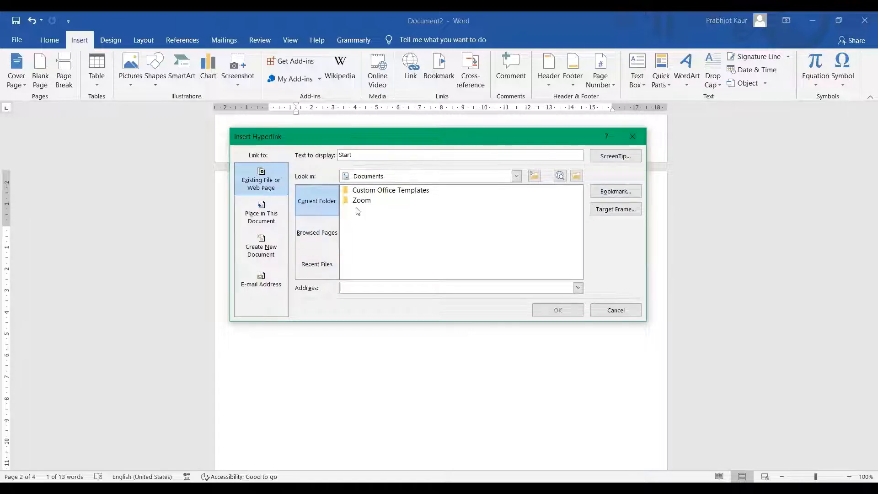
pyautogui.click(261, 213)
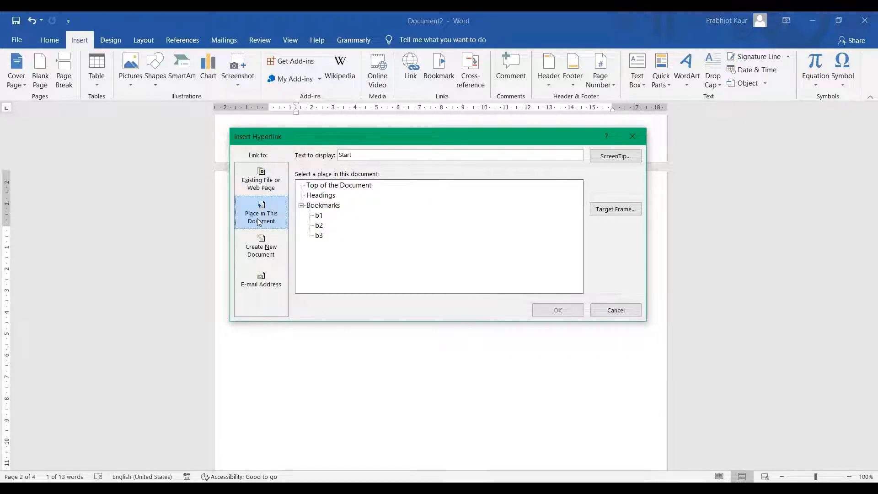
pyautogui.click(318, 216)
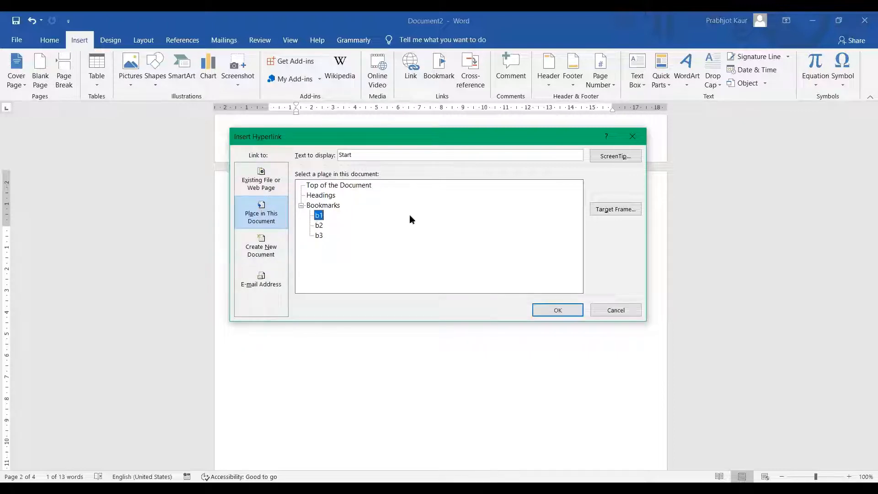
pyautogui.click(565, 314)
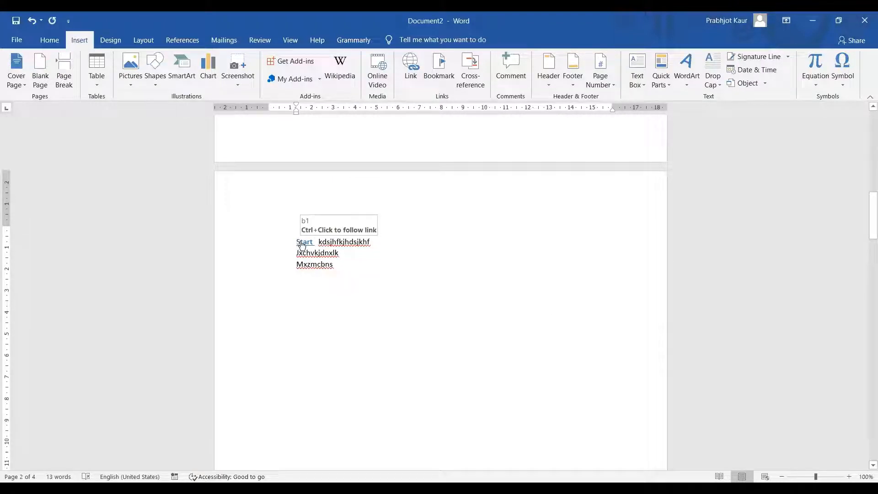
# Test the Start link, then add the line 'Linking with index' below Mxzmcbns on page 2
pyautogui.keyDown('ctrl'); pyautogui.click(303, 242); pyautogui.keyUp('ctrl')
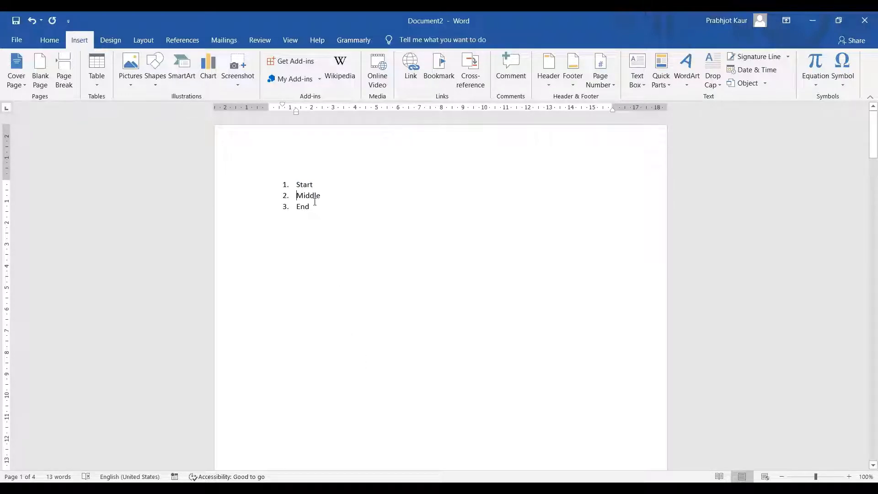
pyautogui.scroll(-1, 333, 306)
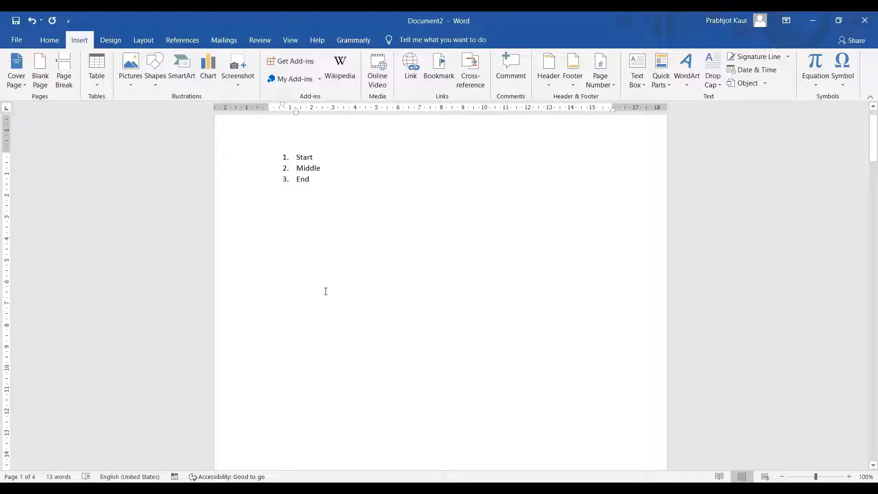
pyautogui.scroll(-20, 351, 282)
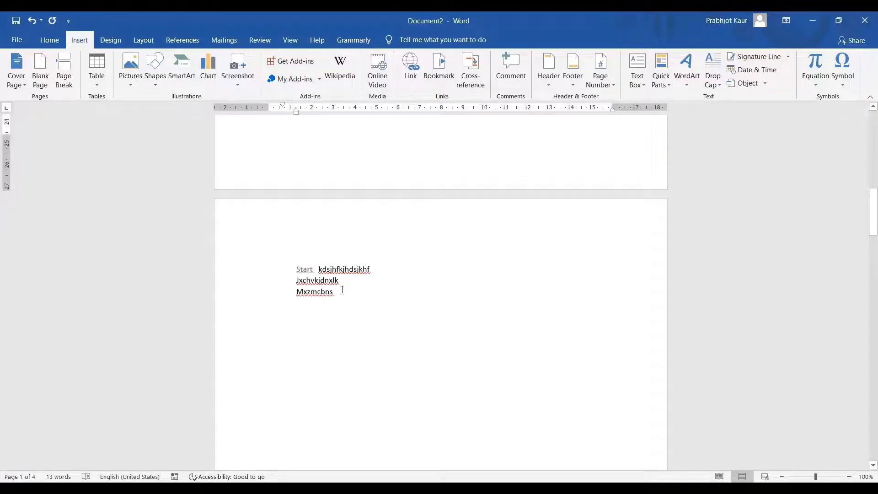
pyautogui.click(343, 292)
pyautogui.press('Return')
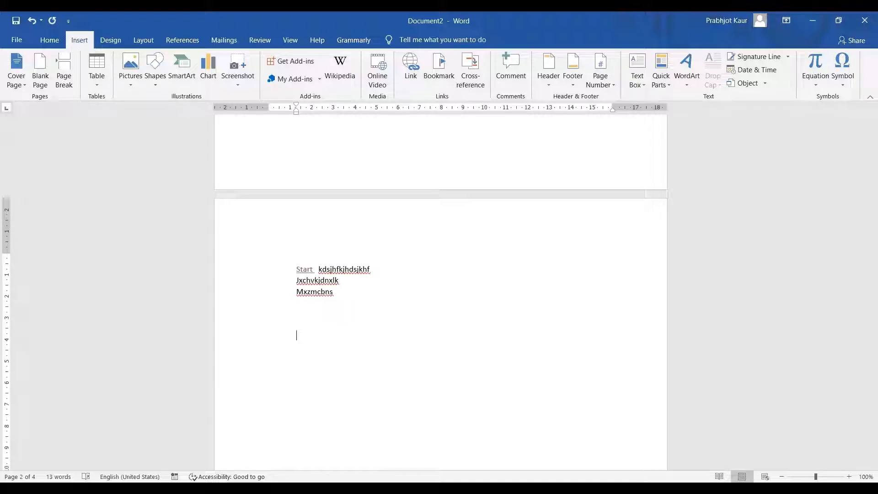
pyautogui.write('Iinking ')
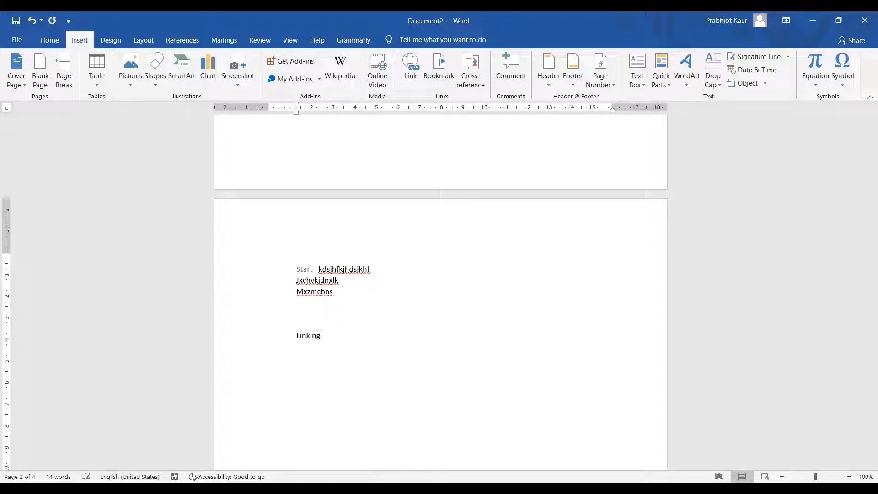
pyautogui.write('with index')
pyautogui.click(327, 410)
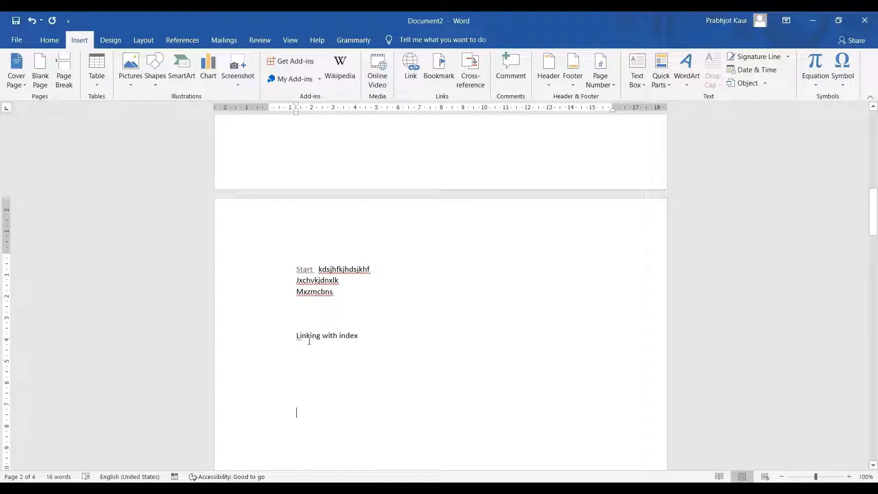
# Select the word Linking on page 2 and add a bookmark at it
pyautogui.moveTo(301, 342)
pyautogui.scroll(5, 299, 330)
pyautogui.scroll(6, 299, 329)
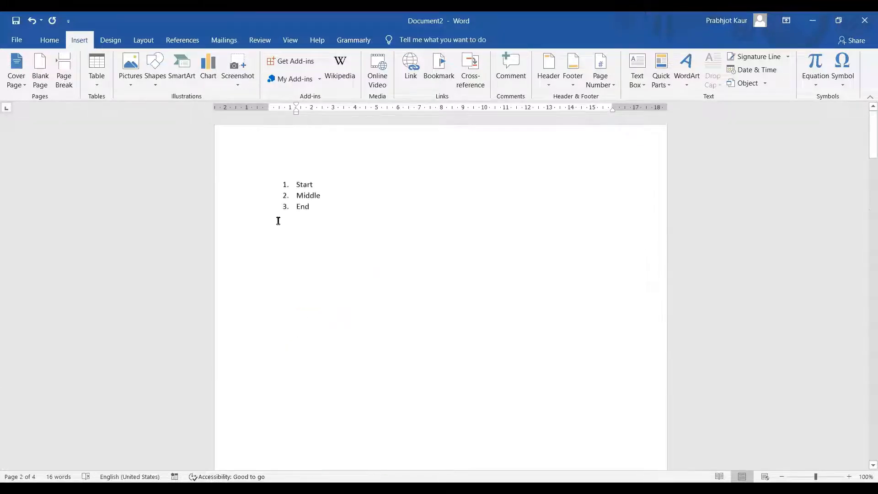
pyautogui.click(306, 185)
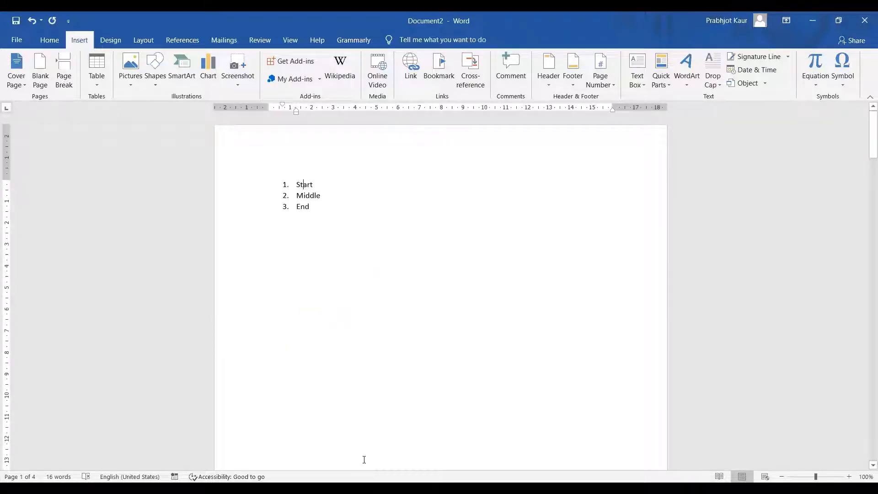
pyautogui.scroll(-8, 362, 462)
pyautogui.scroll(-3, 361, 466)
pyautogui.click(318, 336)
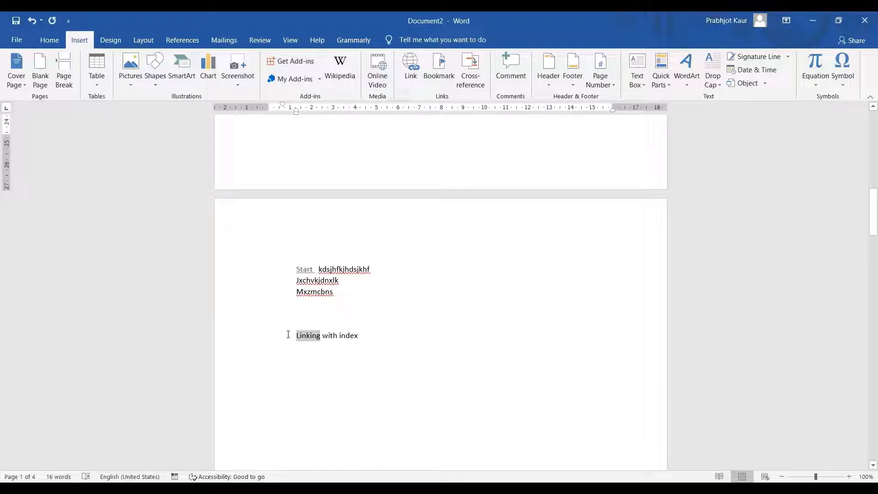
pyautogui.click(439, 68)
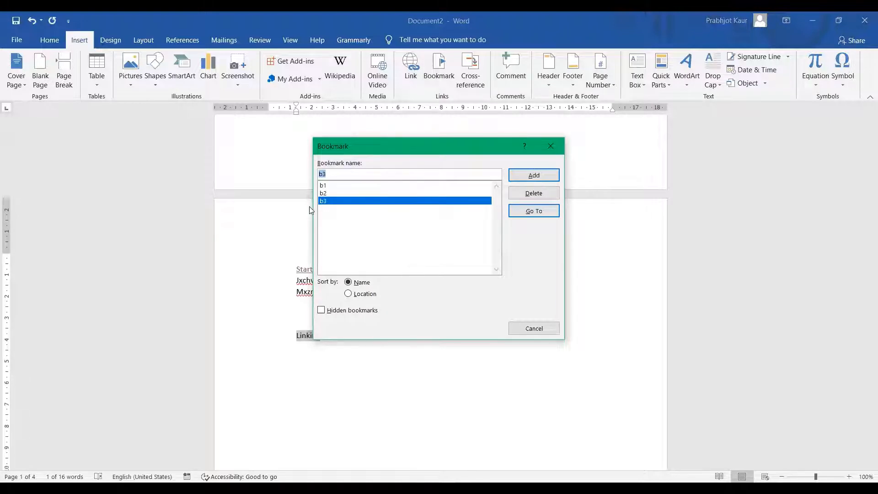
pyautogui.click(534, 176)
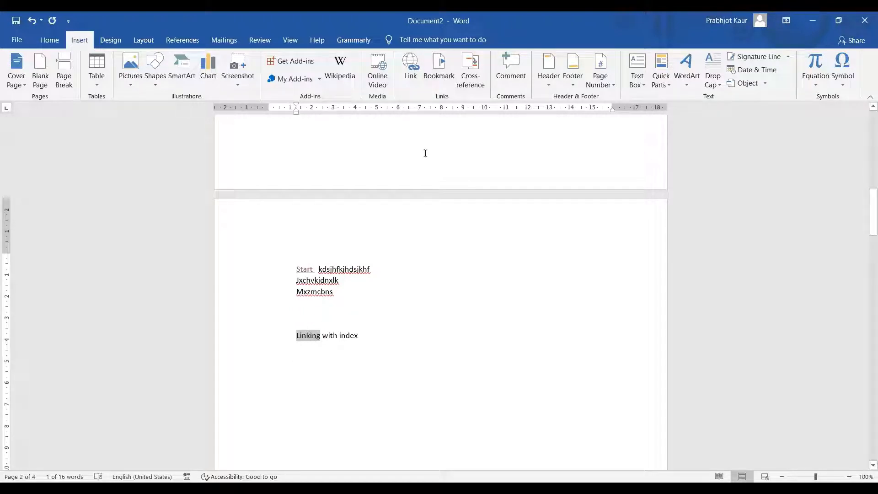
# Change the bookmark name to b4 and add it at Linking
pyautogui.click(443, 76)
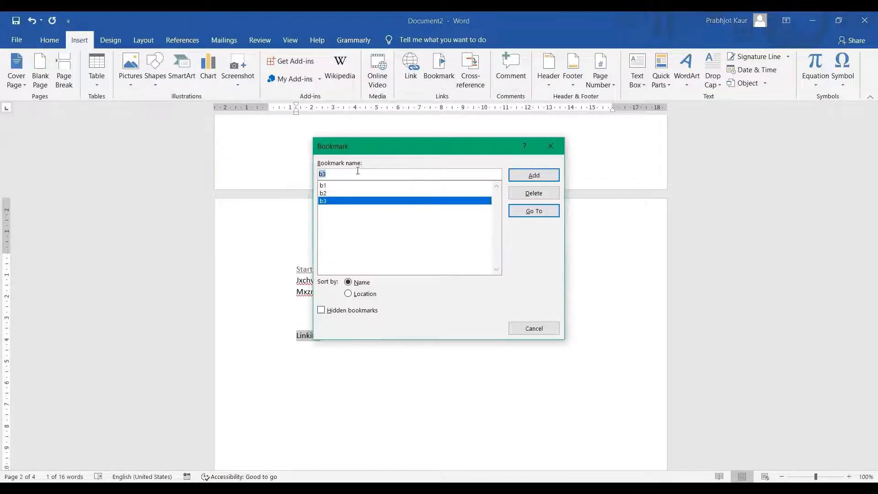
pyautogui.click(361, 174)
pyautogui.press('BackSpace')
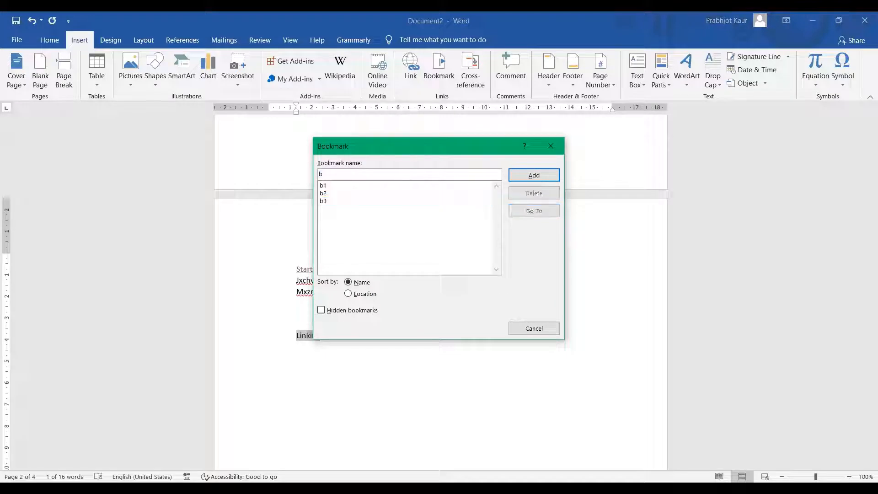
pyautogui.write('4')
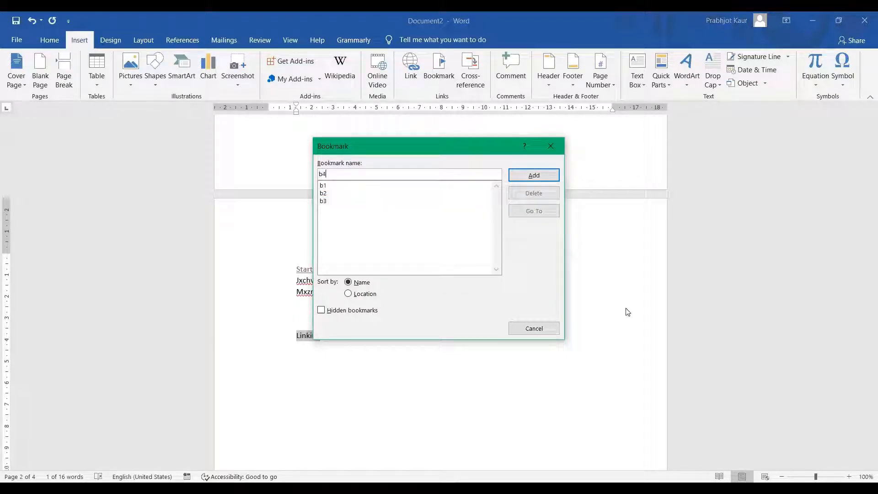
pyautogui.click(533, 176)
pyautogui.scroll(5, 467, 320)
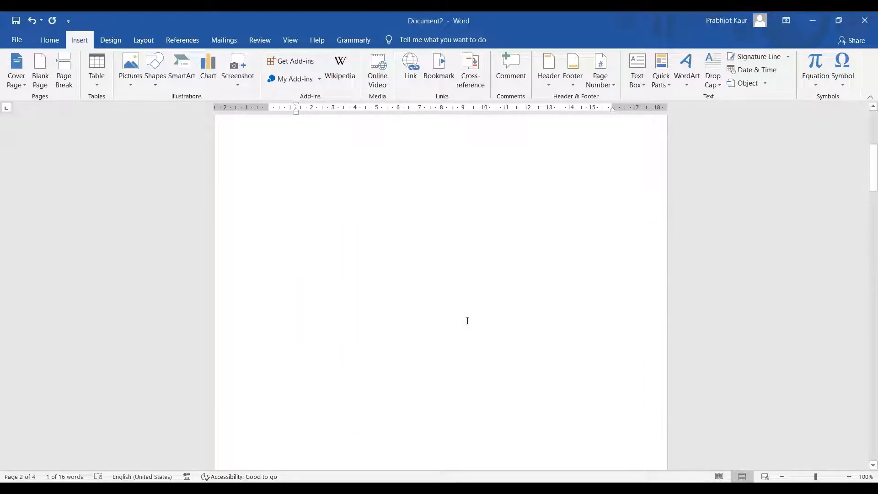
pyautogui.scroll(10, 468, 320)
# Link list item Start on page 1 to bookmark b4 and follow the link to test it
pyautogui.click(343, 233)
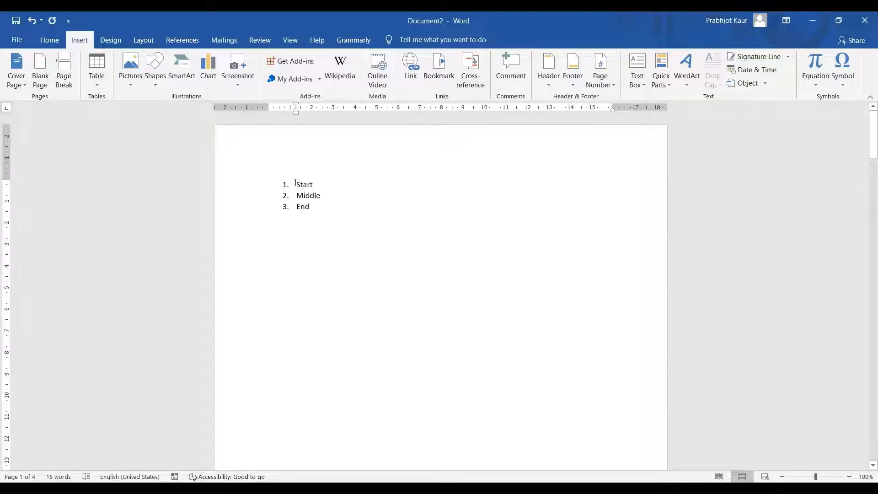
pyautogui.moveTo(296, 182); pyautogui.dragTo(345, 181)
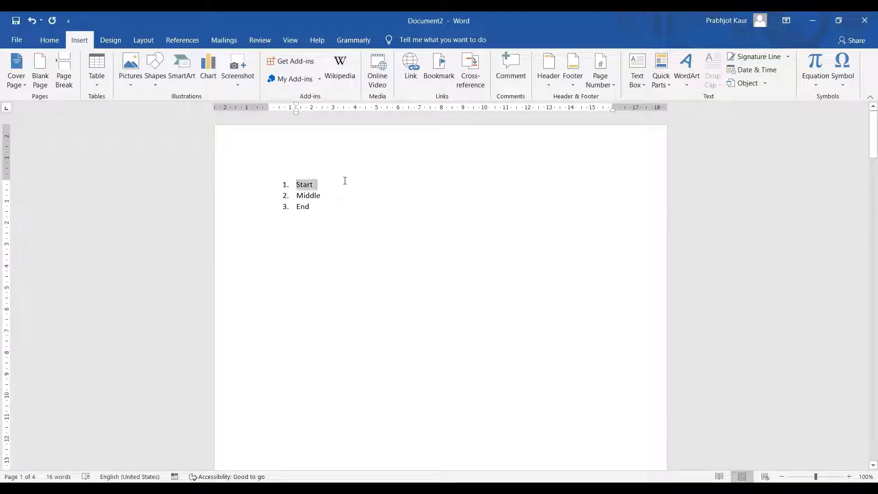
pyautogui.click(440, 70)
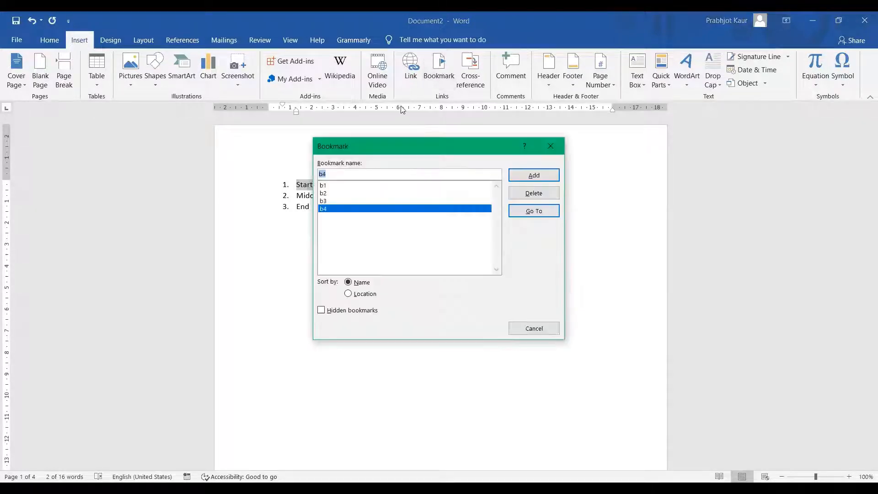
pyautogui.click(534, 328)
pyautogui.click(410, 69)
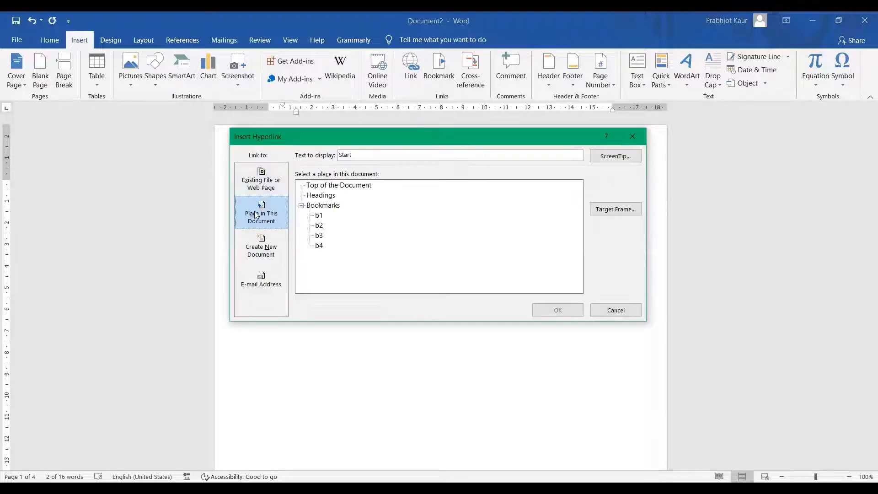
pyautogui.click(319, 247)
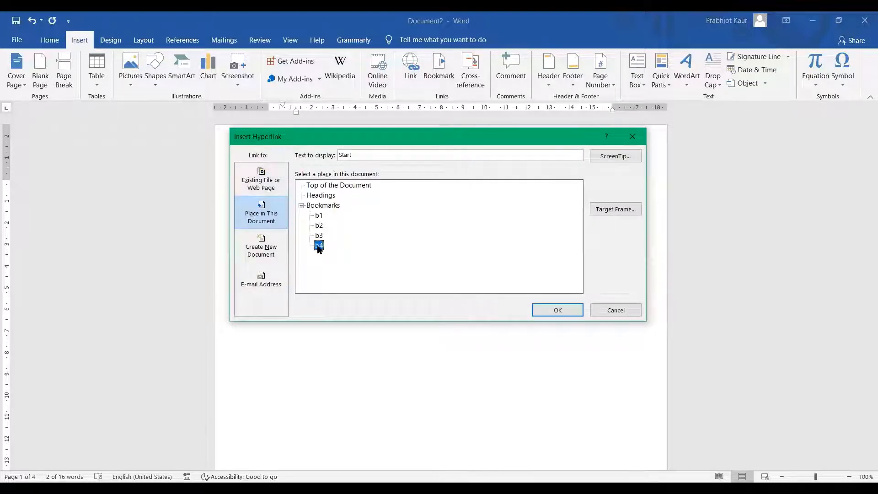
pyautogui.click(562, 311)
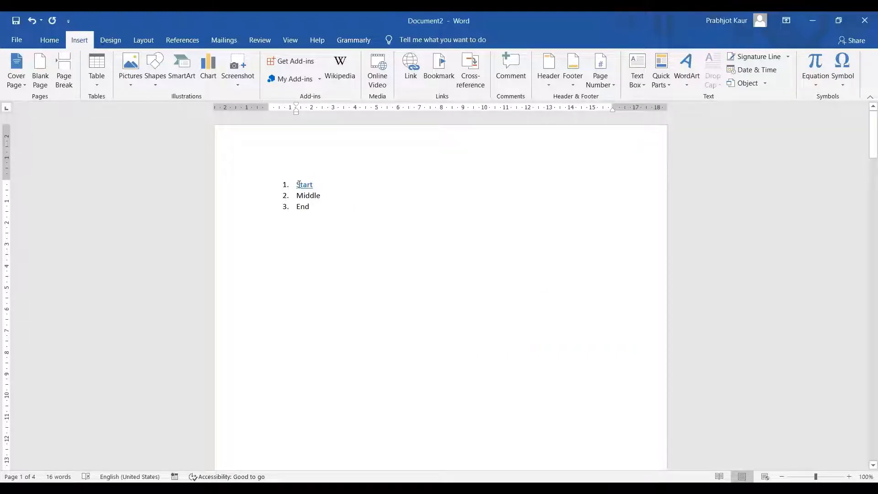
pyautogui.keyDown('ctrl'); pyautogui.click(299, 184); pyautogui.keyUp('ctrl')
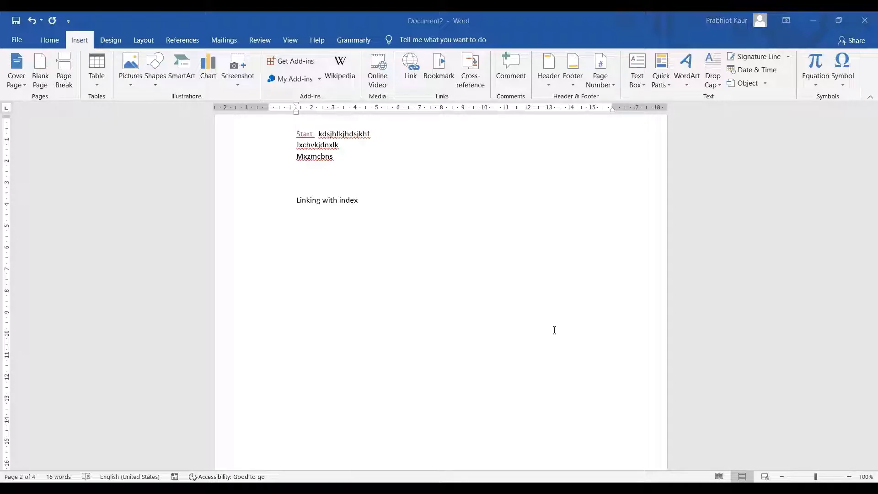
pyautogui.click(508, 285)
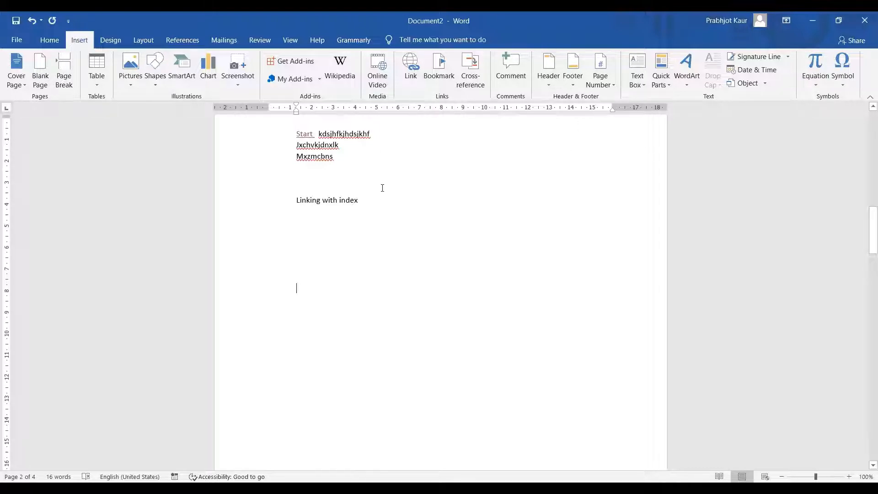
pyautogui.scroll(18, 380, 202)
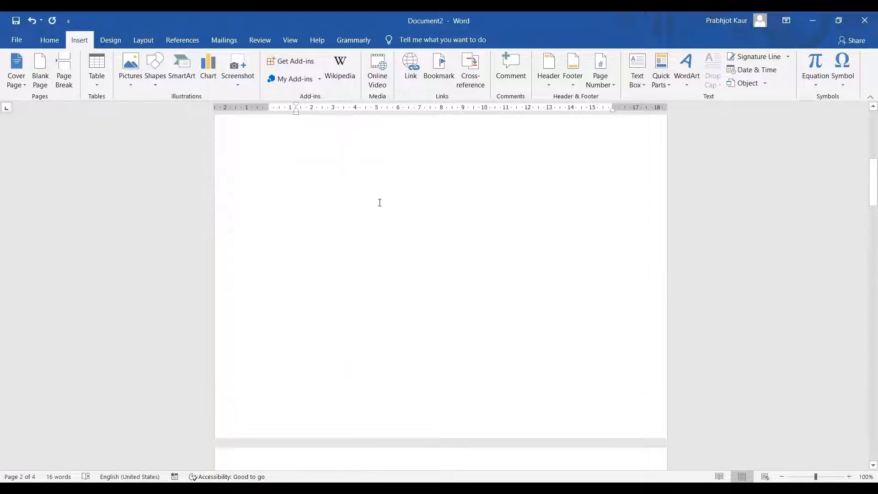
pyautogui.scroll(1, 379, 202)
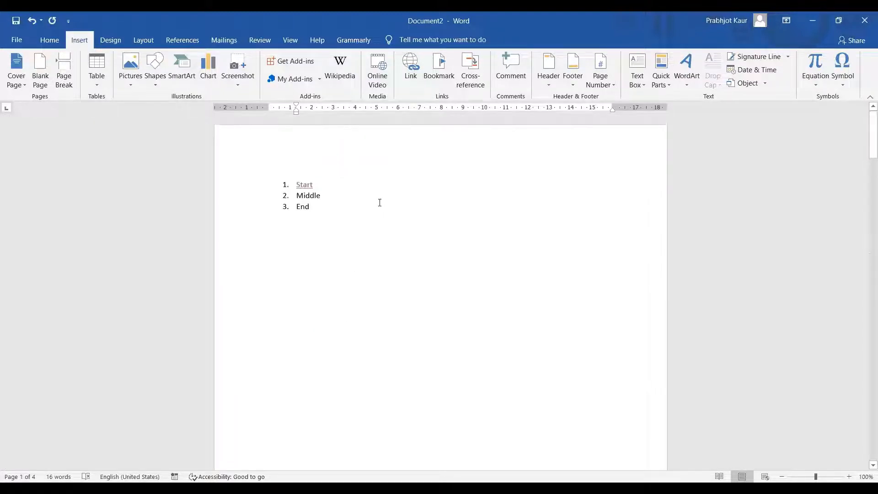
pyautogui.doubleClick(302, 196)
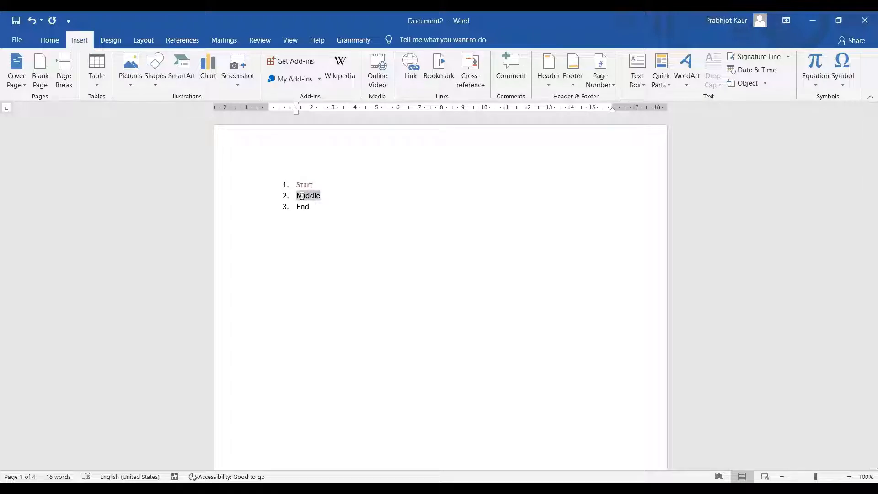
pyautogui.click(302, 196)
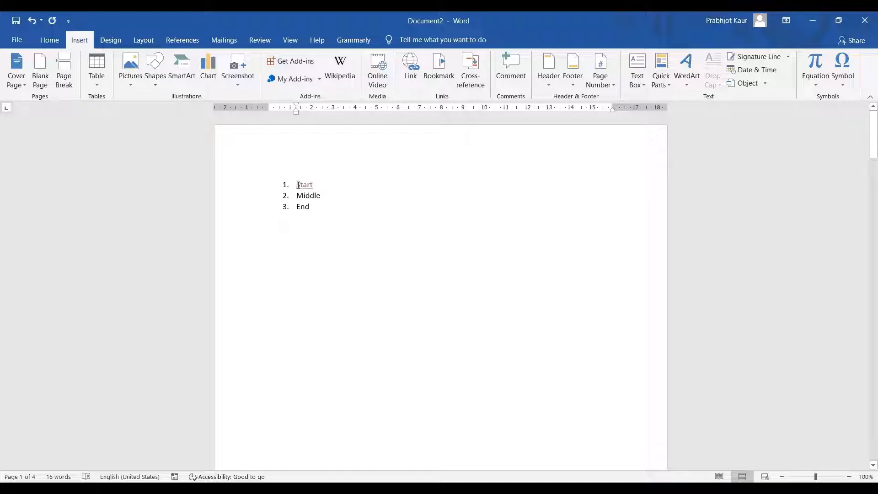
pyautogui.moveTo(302, 180)
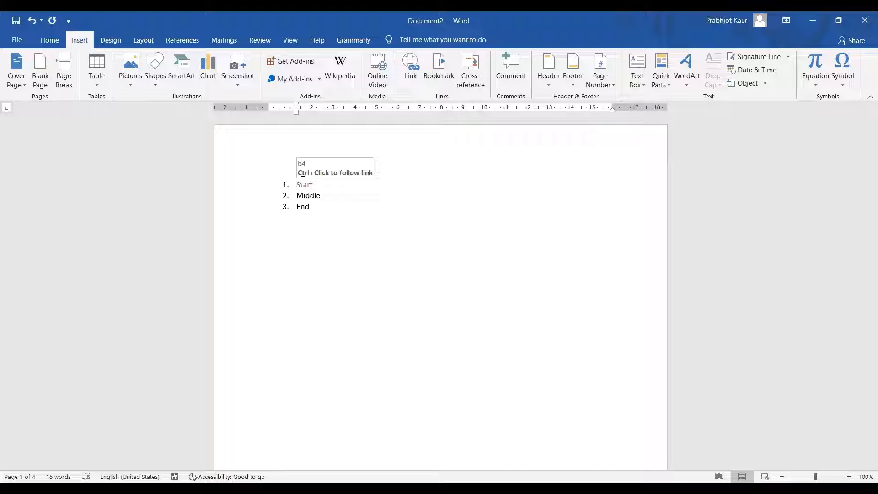
pyautogui.scroll(-1, 332, 235)
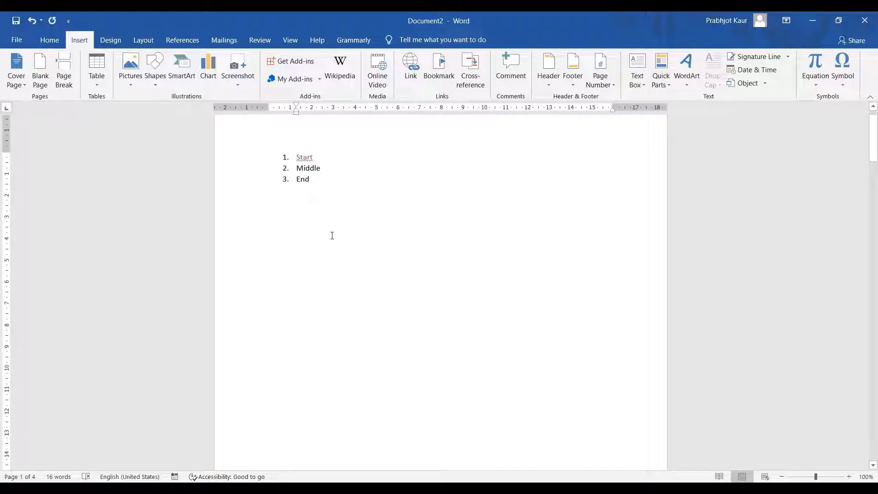
# Select the 'Linking with index' line on page 2, then return to page 1's list
pyautogui.scroll(-1, 332, 236)
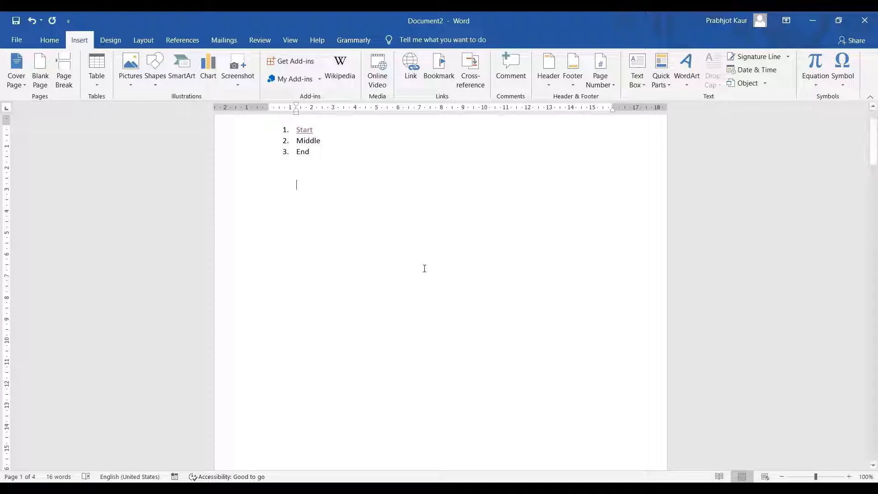
pyautogui.scroll(-9, 423, 269)
pyautogui.scroll(-4, 421, 277)
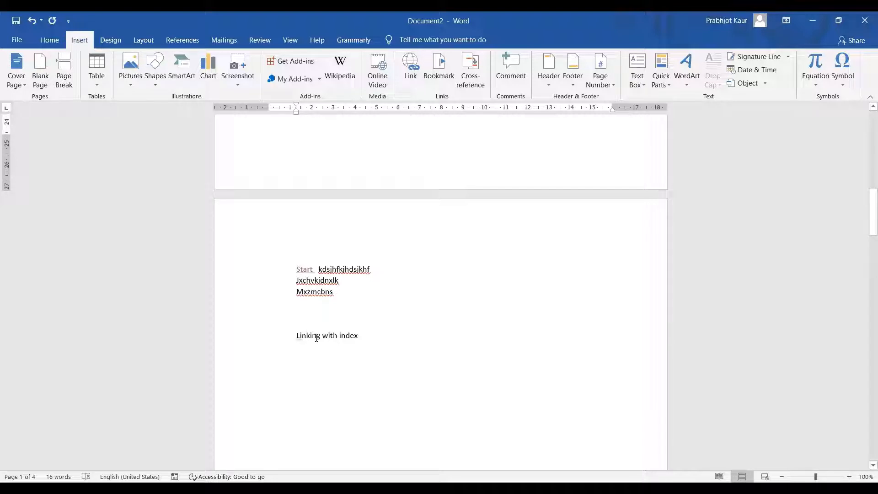
pyautogui.moveTo(289, 335); pyautogui.dragTo(358, 333)
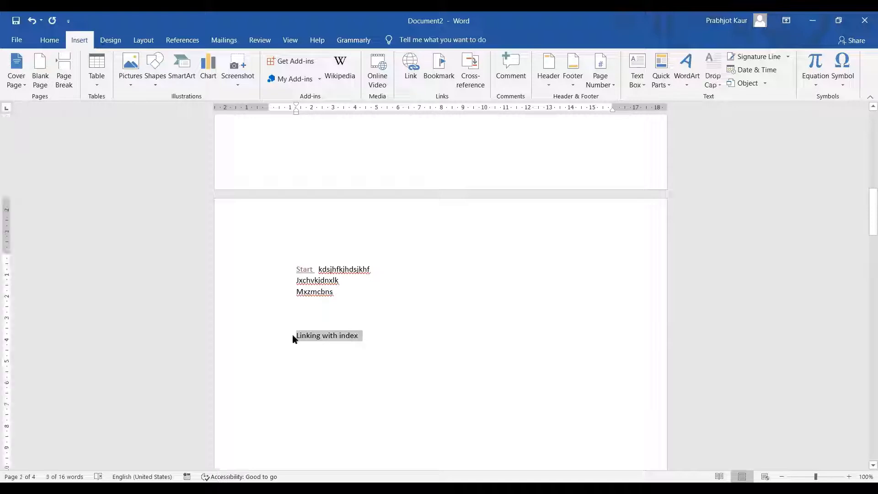
pyautogui.scroll(5, 294, 334)
pyautogui.scroll(10, 295, 333)
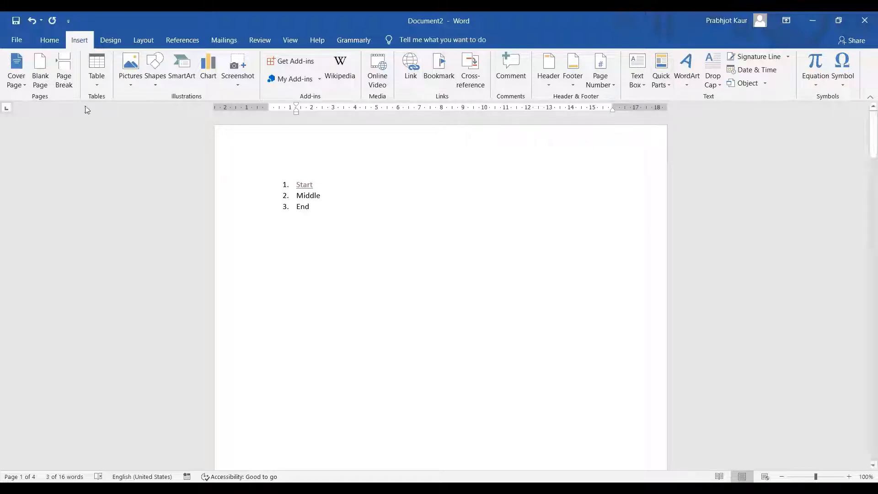
# Try Heading 2 and Heading 1 on 'Linking with index', settling on Heading 3
pyautogui.click(110, 41)
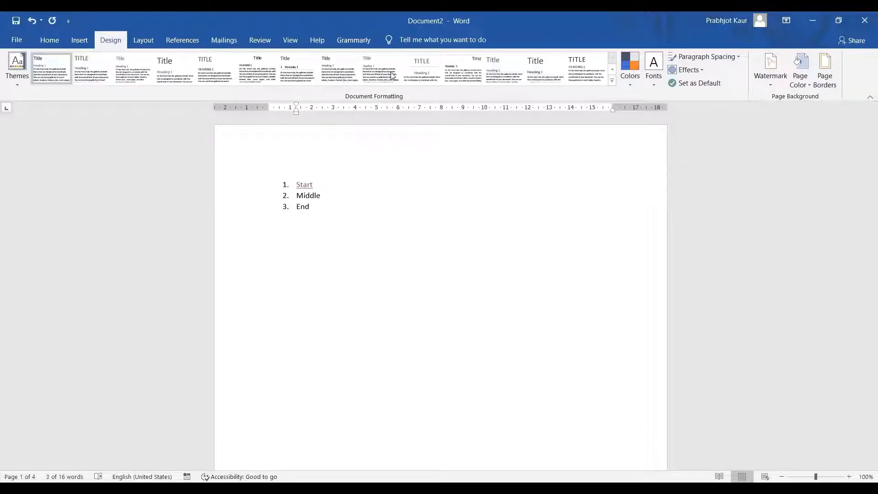
pyautogui.click(81, 42)
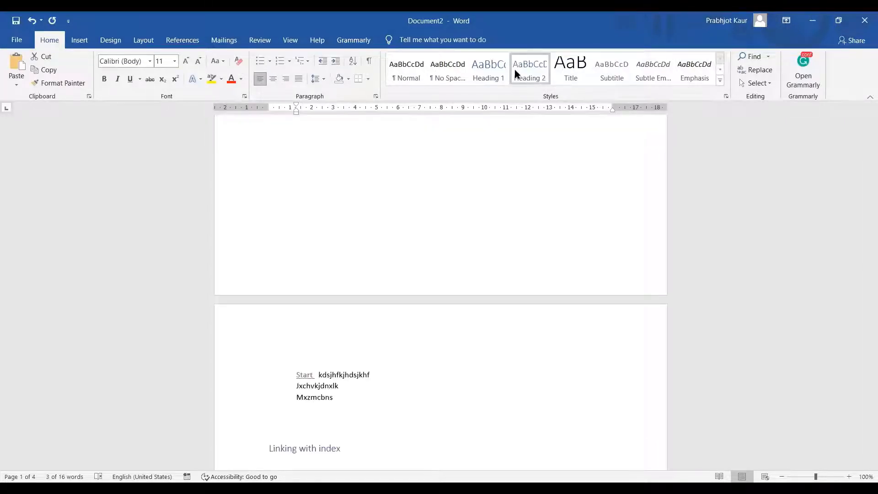
pyautogui.click(533, 75)
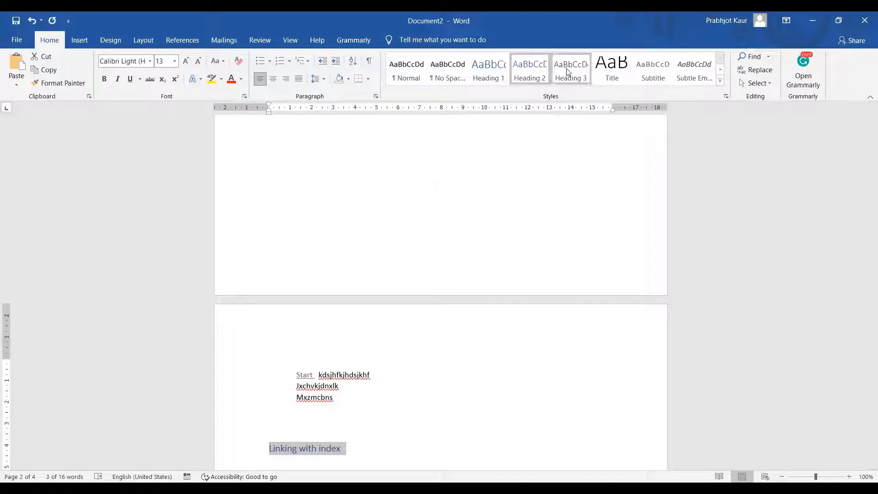
pyautogui.click(483, 72)
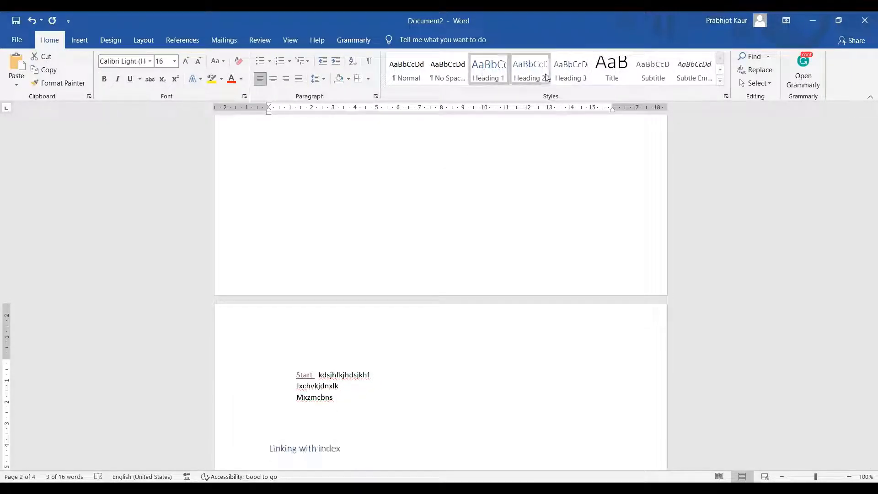
pyautogui.click(572, 72)
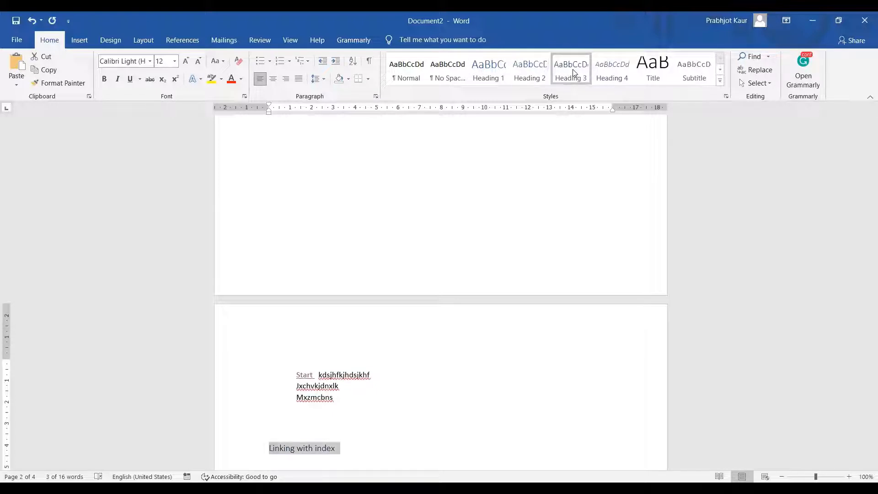
pyautogui.click(112, 40)
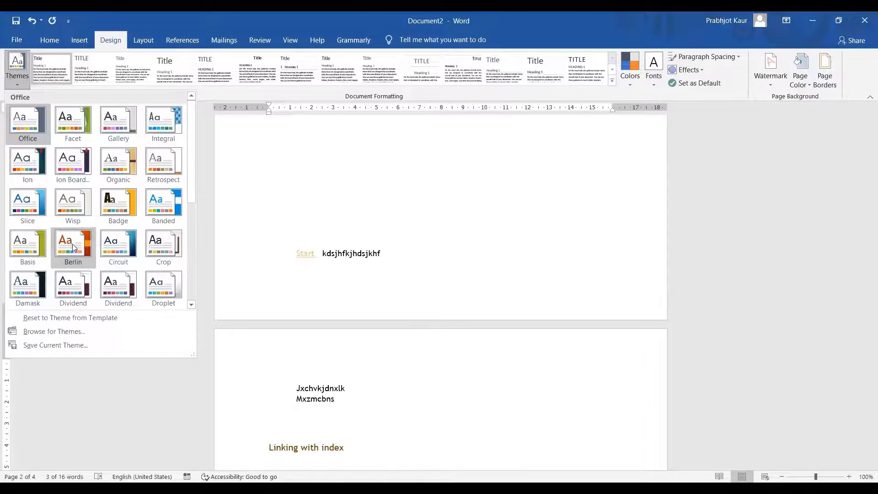
# Apply the Berlin theme to the document and return to its top
pyautogui.click(72, 243)
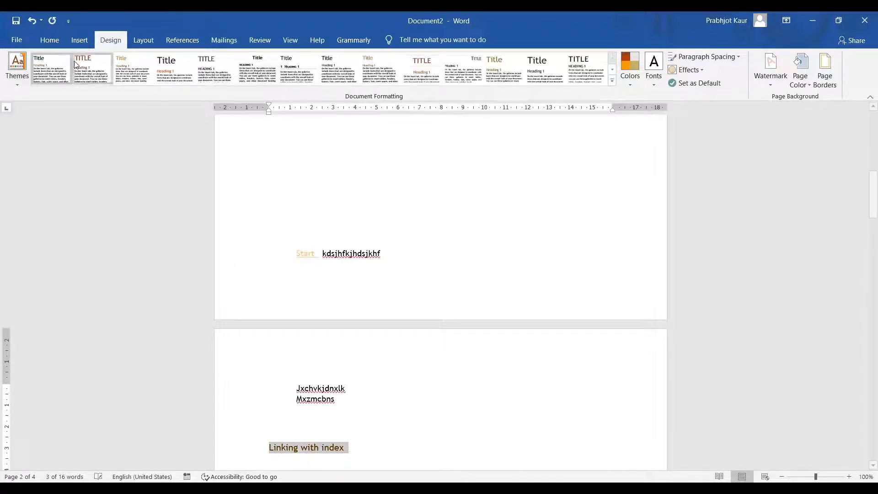
pyautogui.click(52, 41)
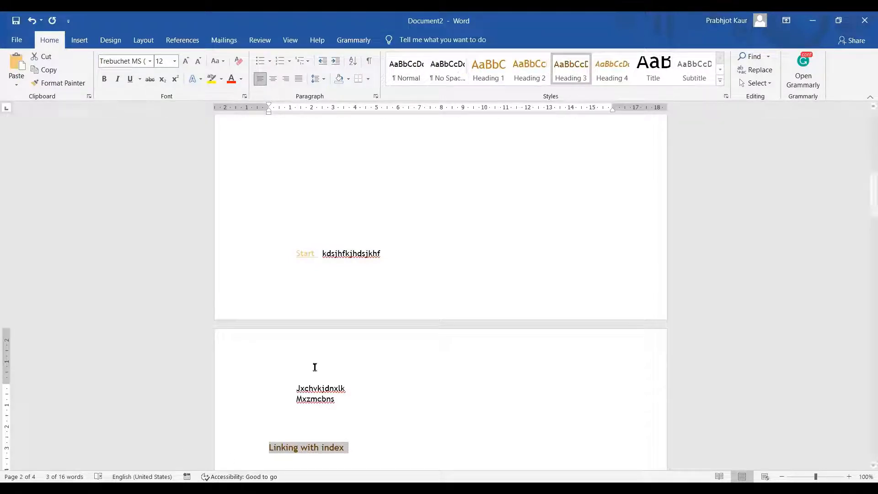
pyautogui.scroll(2, 323, 365)
pyautogui.scroll(10, 322, 365)
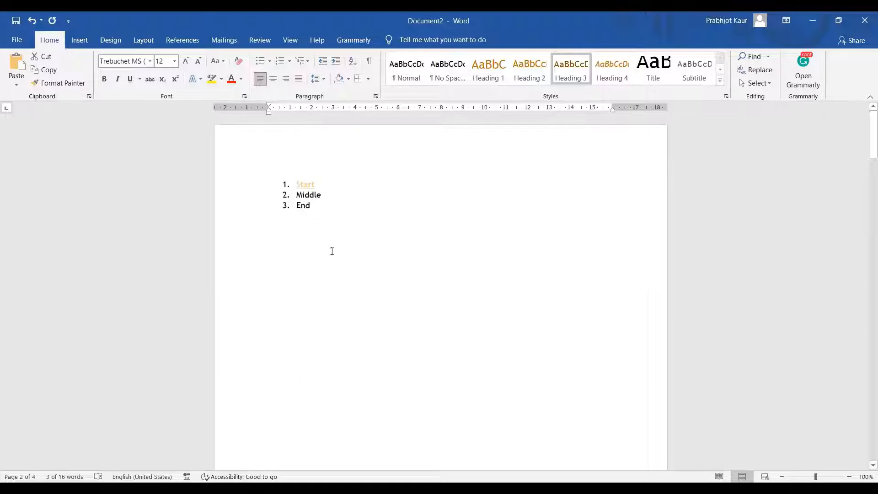
# End the numbered list and add two placeholder lines, 'zmxnckjnskz' and 'Xzmnc.zm.'
pyautogui.click(326, 205)
pyautogui.press('Return')
pyautogui.press('Return')
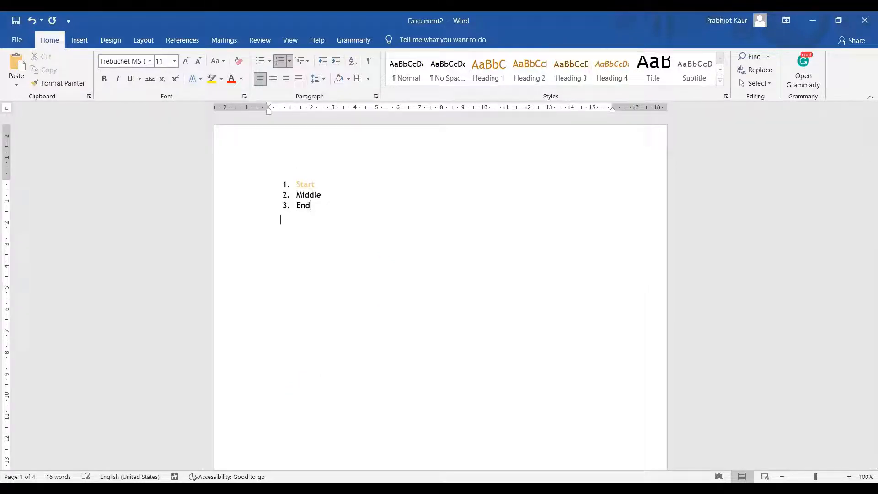
pyautogui.write('zmxnckjnskz')
pyautogui.press('Return')
pyautogui.write('Xzmnc.zm.')
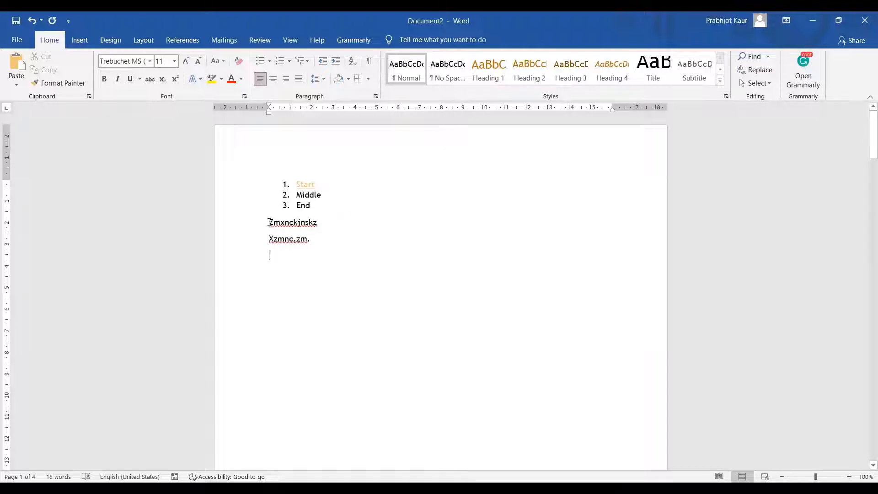
# Apply the Wisp theme, switching the document font to Century Gothic
pyautogui.moveTo(269, 222); pyautogui.dragTo(333, 245)
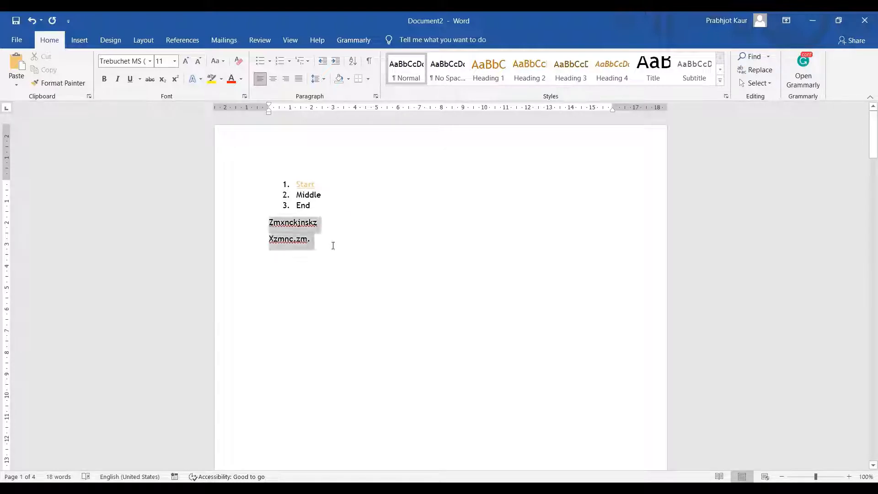
pyautogui.click(110, 40)
pyautogui.click(16, 80)
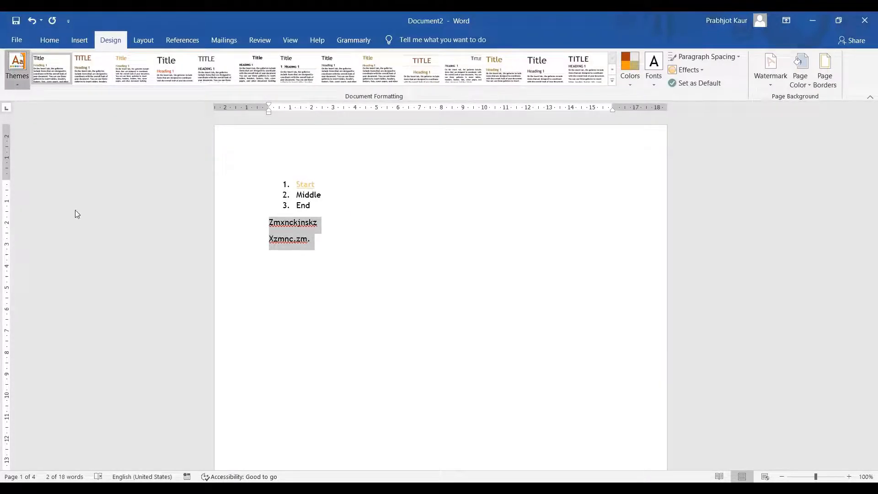
pyautogui.click(79, 198)
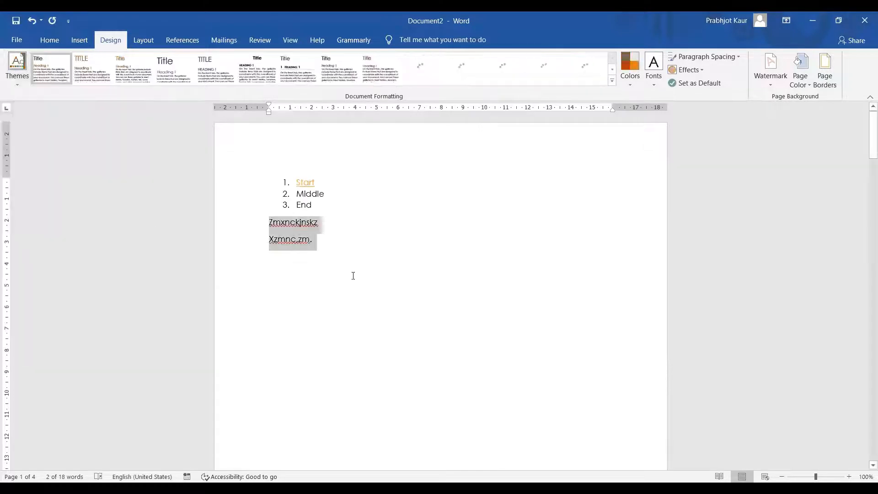
pyautogui.click(347, 247)
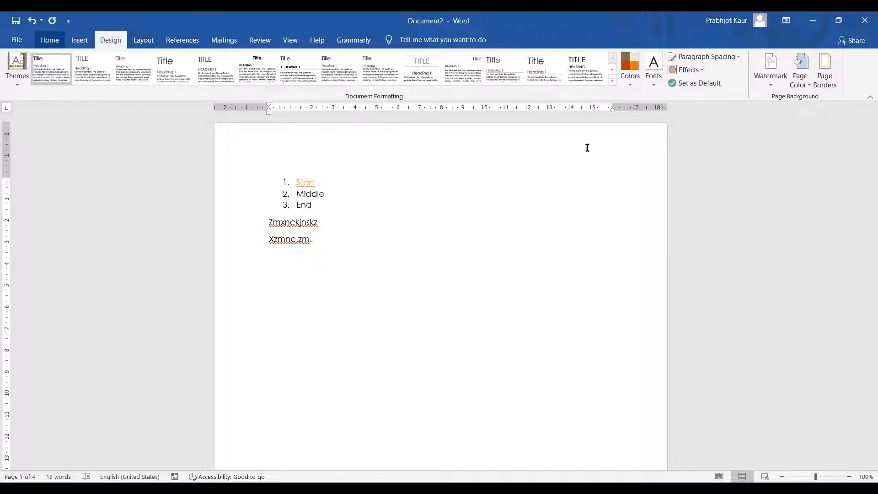
pyautogui.click(49, 40)
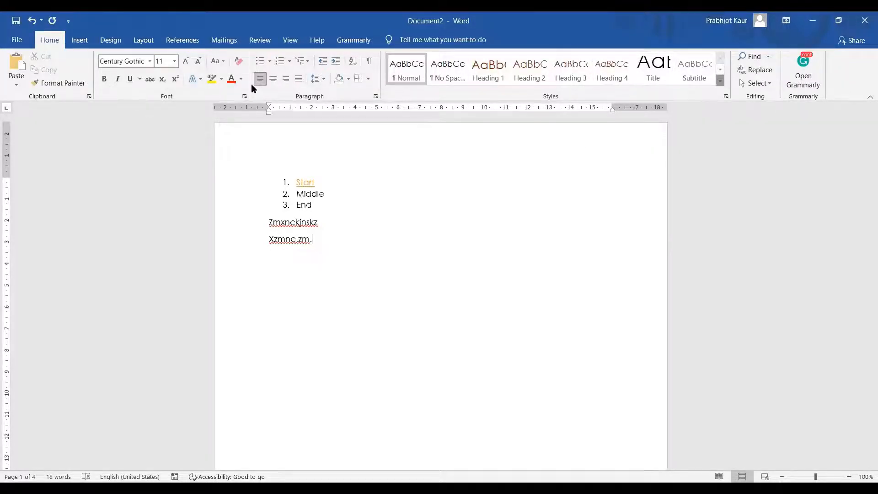
# Give the 'Xzmnc.zm.' line the Intense Quote style from the full styles gallery
pyautogui.click(719, 81)
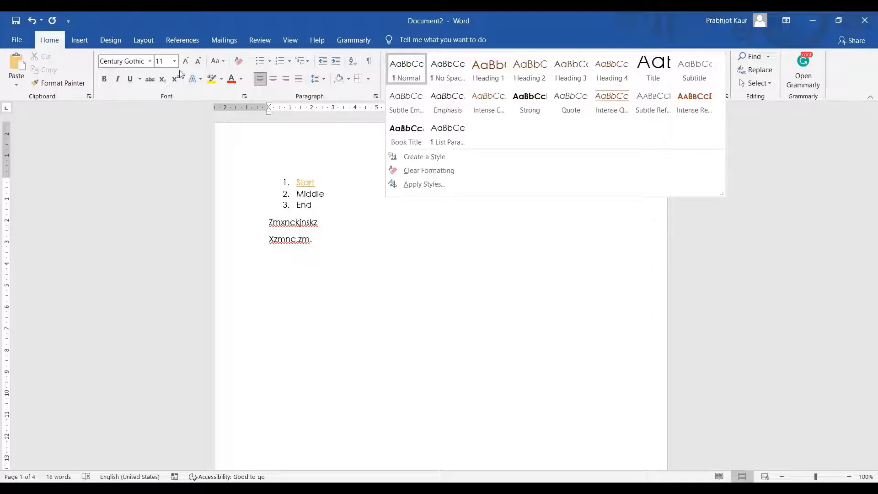
pyautogui.click(622, 97)
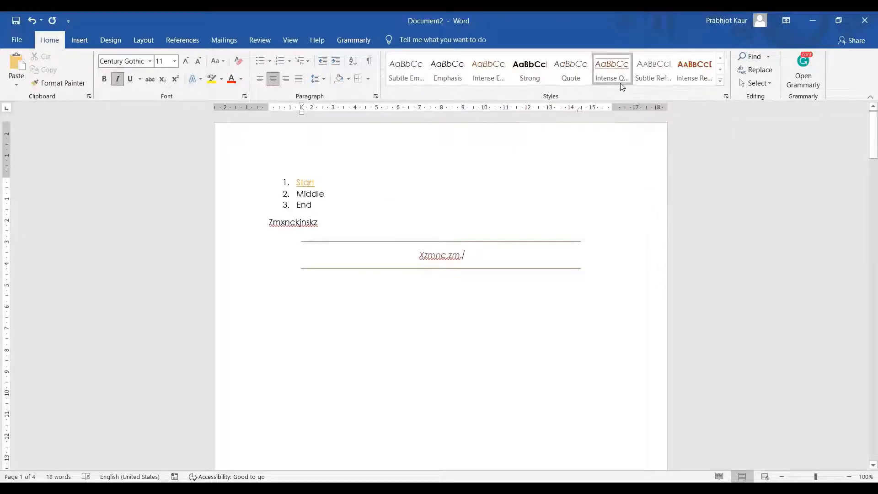
pyautogui.click(110, 40)
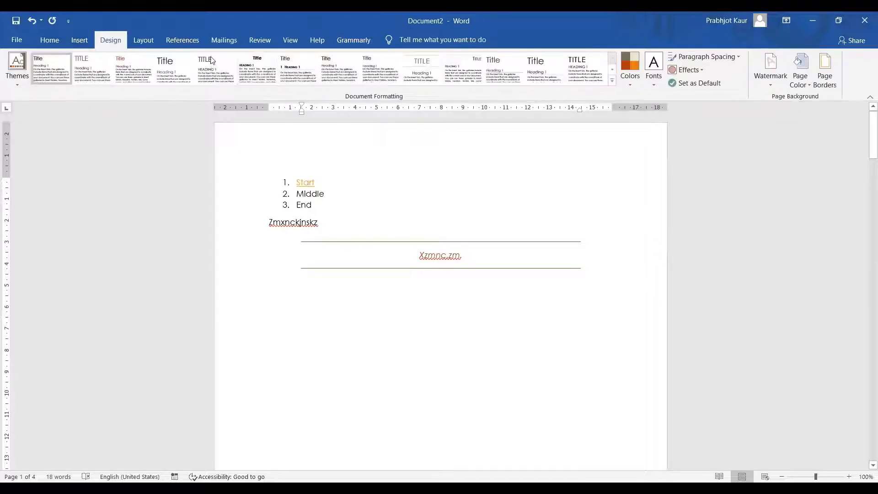
# Restyle the design with Red Orange colours, Franklin Gothic fonts and a bold orange-rule style set
pyautogui.click(630, 86)
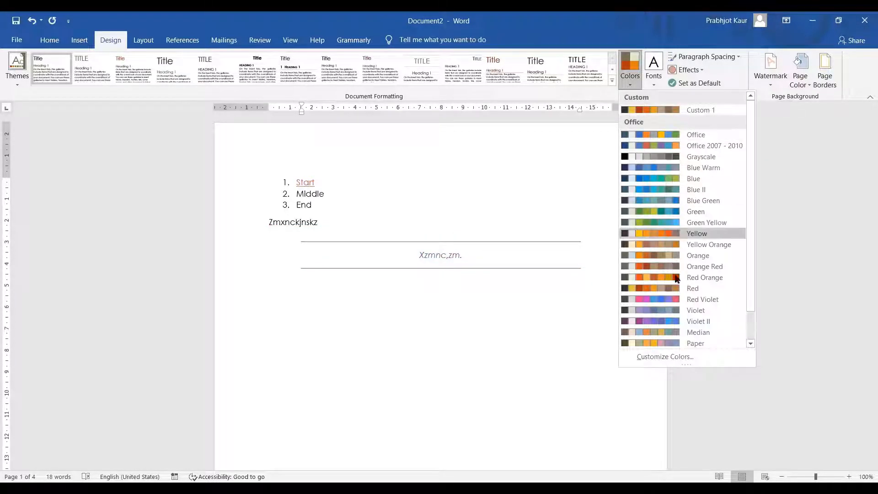
pyautogui.click(704, 278)
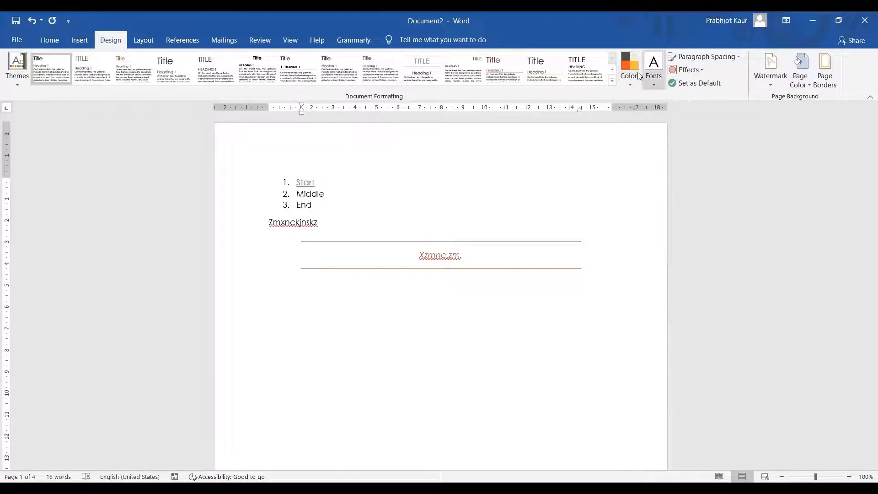
pyautogui.click(655, 84)
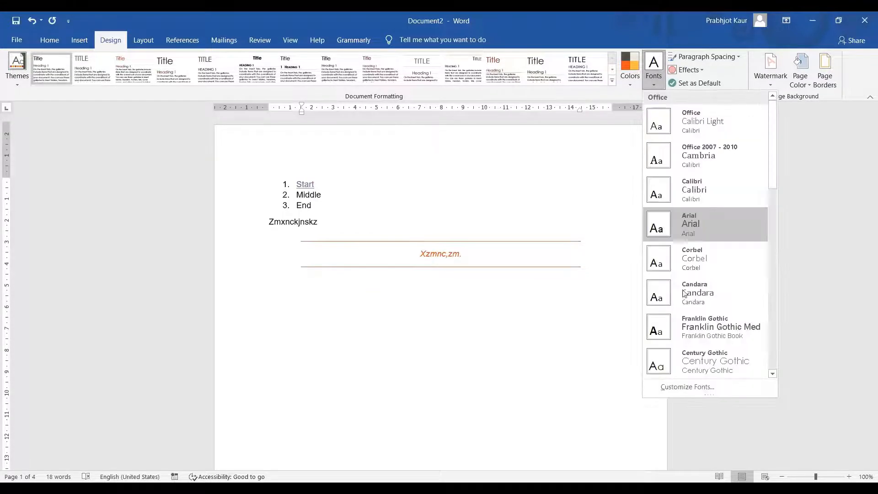
pyautogui.click(688, 321)
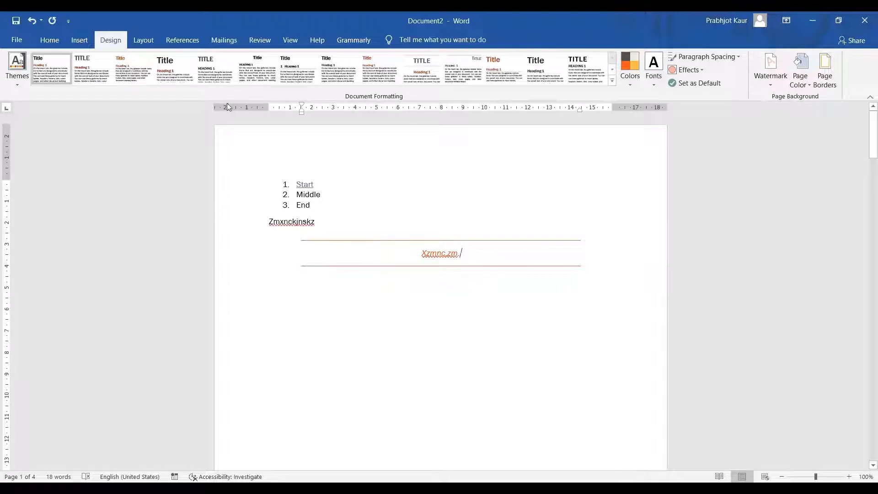
pyautogui.click(545, 68)
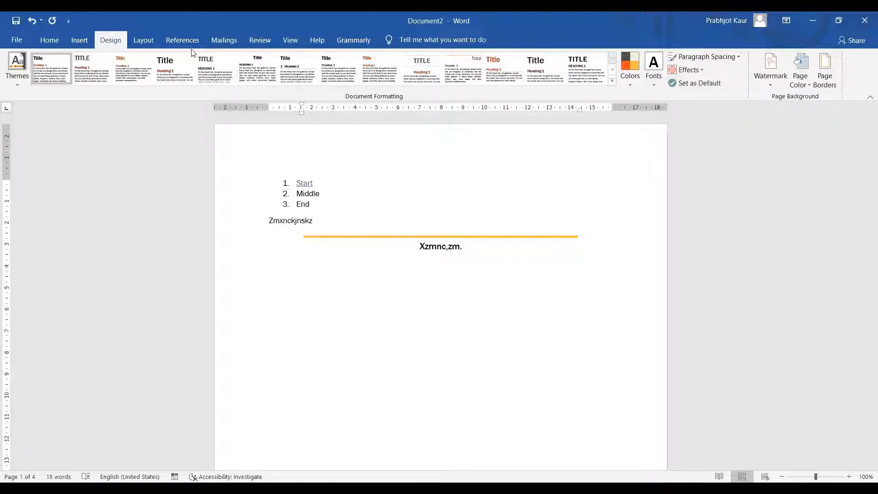
pyautogui.click(136, 43)
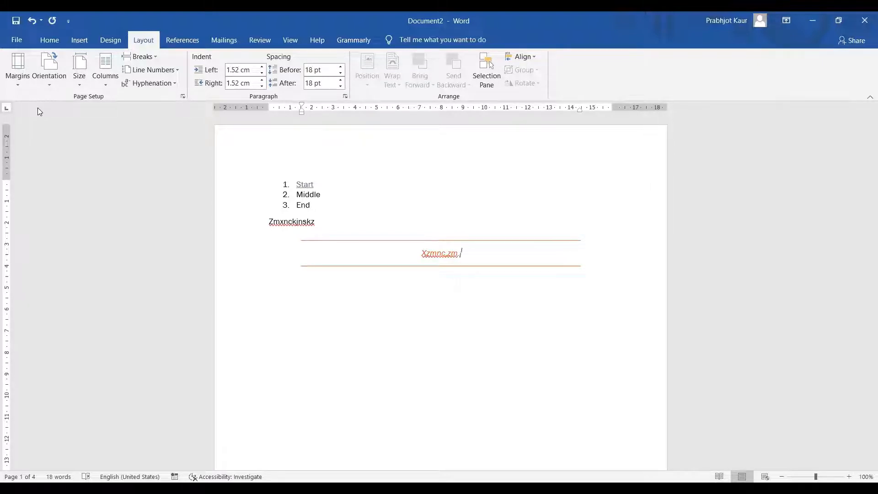
# Choose Custom Margins from the Margins presets to open Page Setup
pyautogui.click(21, 84)
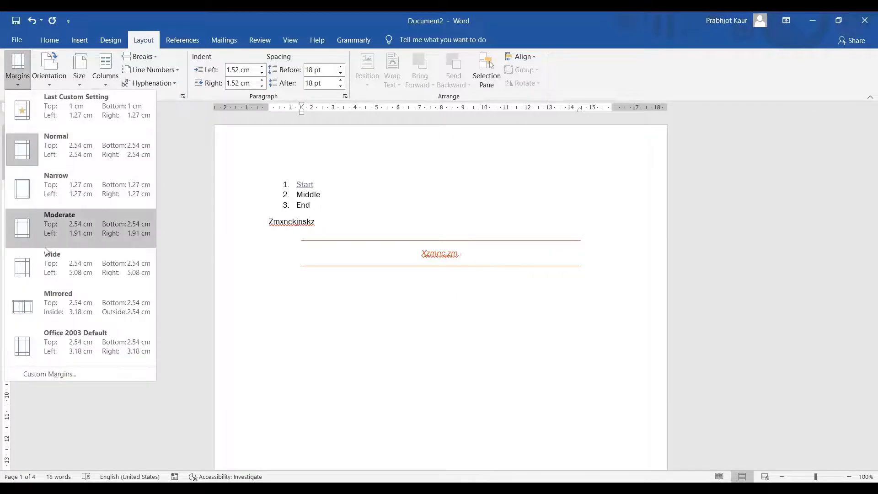
pyautogui.click(62, 373)
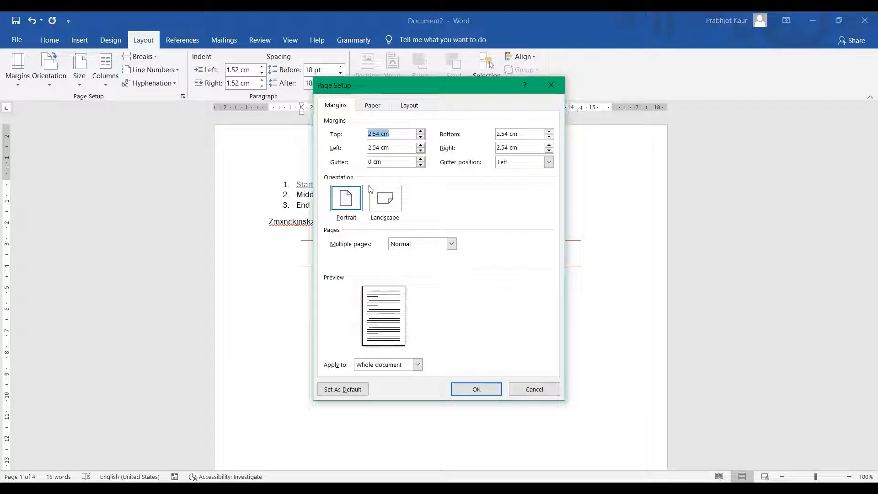
# Set margins to Top 2 cm, Bottom 2.1 cm, Left 2.1 cm and Right 2.5 cm
pyautogui.click(421, 137)
pyautogui.click(421, 138)
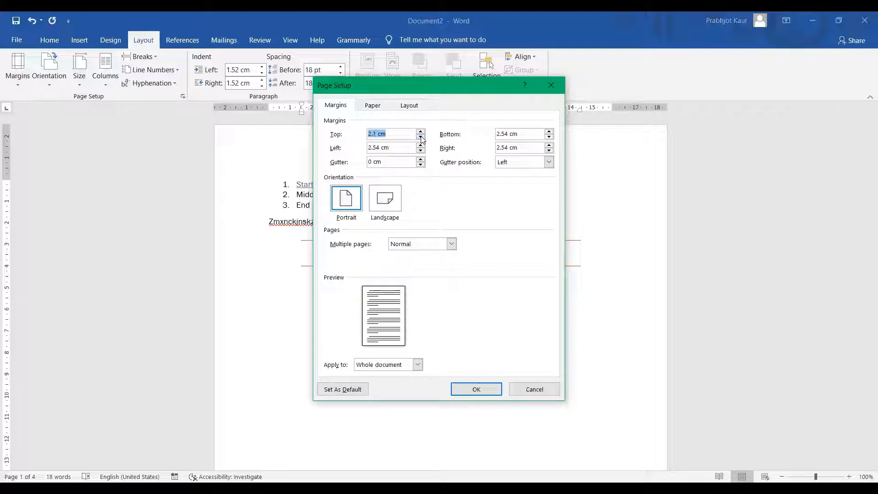
pyautogui.click(420, 138)
pyautogui.click(549, 137)
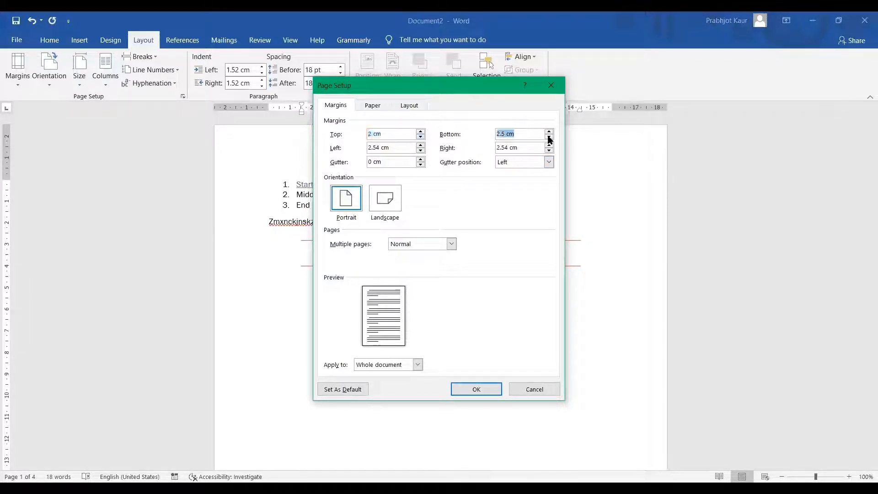
pyautogui.click(548, 137)
pyautogui.click(549, 137)
pyautogui.click(420, 151)
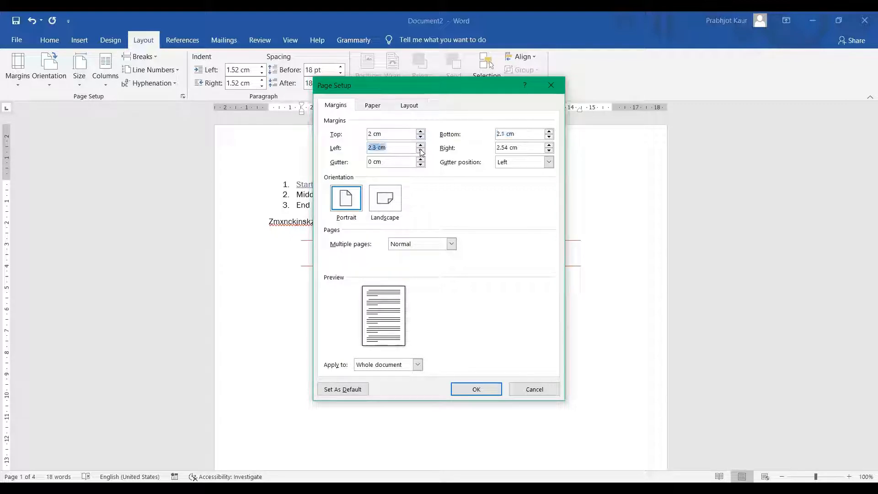
pyautogui.click(420, 151)
pyautogui.click(421, 151)
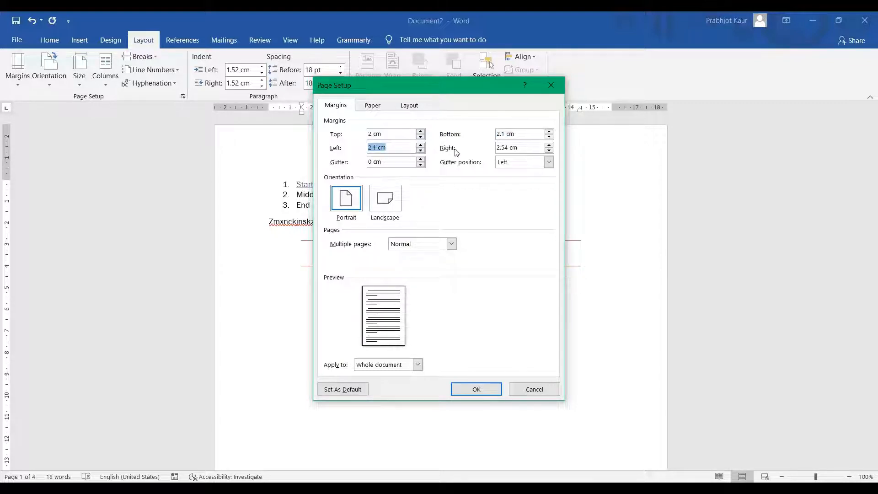
pyautogui.click(549, 150)
pyautogui.click(549, 150)
pyautogui.click(549, 150)
# Widen the gutter to several centimetres to preview its effect
pyautogui.click(421, 159)
pyautogui.click(421, 160)
pyautogui.click(420, 160)
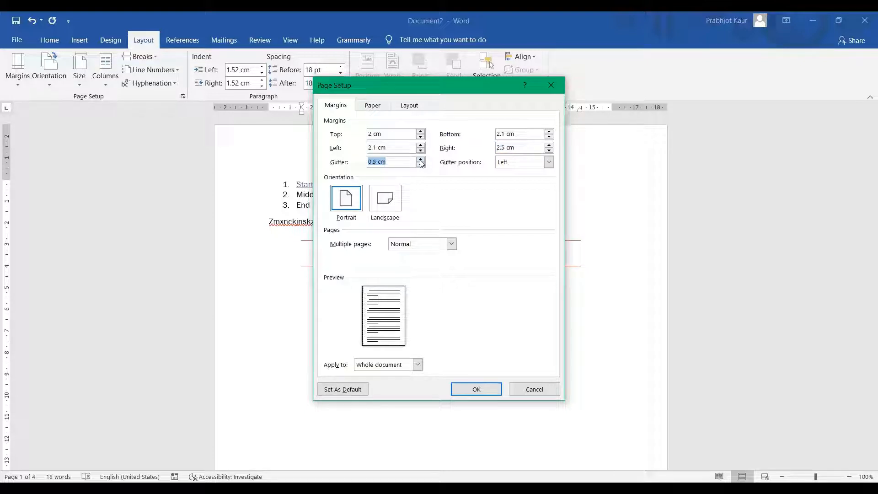
pyautogui.click(421, 160)
pyautogui.click(420, 160)
pyautogui.click(420, 160)
pyautogui.click(419, 159)
pyautogui.click(420, 160)
pyautogui.click(420, 159)
pyautogui.click(421, 160)
pyautogui.click(420, 160)
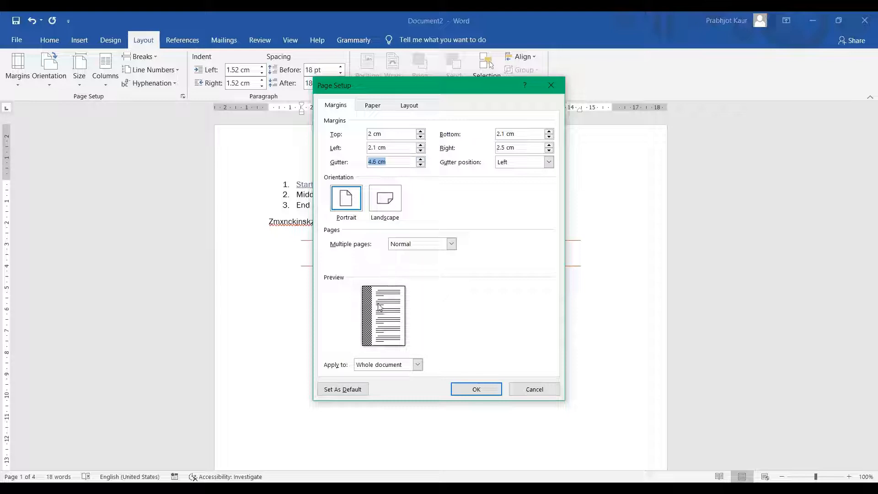
# Shrink the gutter back down to 0.1 cm
pyautogui.click(420, 165)
pyautogui.click(420, 165)
pyautogui.click(420, 165)
pyautogui.click(420, 165)
pyautogui.moveTo(420, 164); pyautogui.dragTo(417, 163)
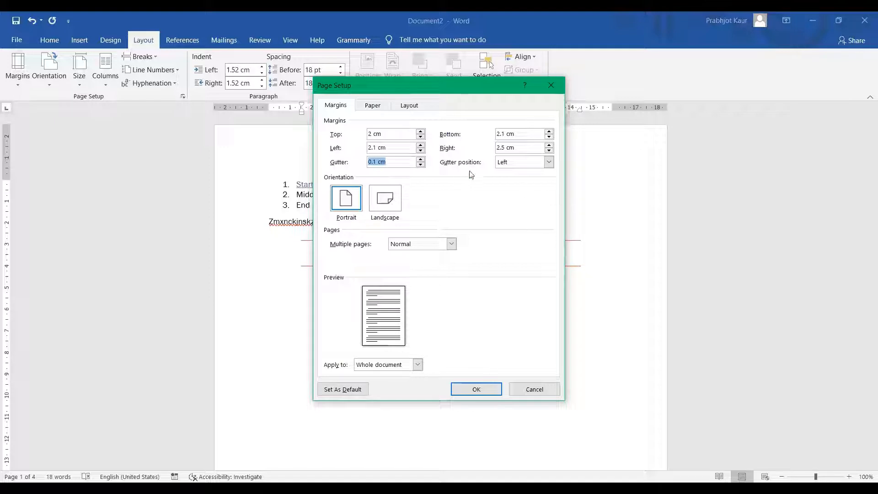
pyautogui.click(549, 162)
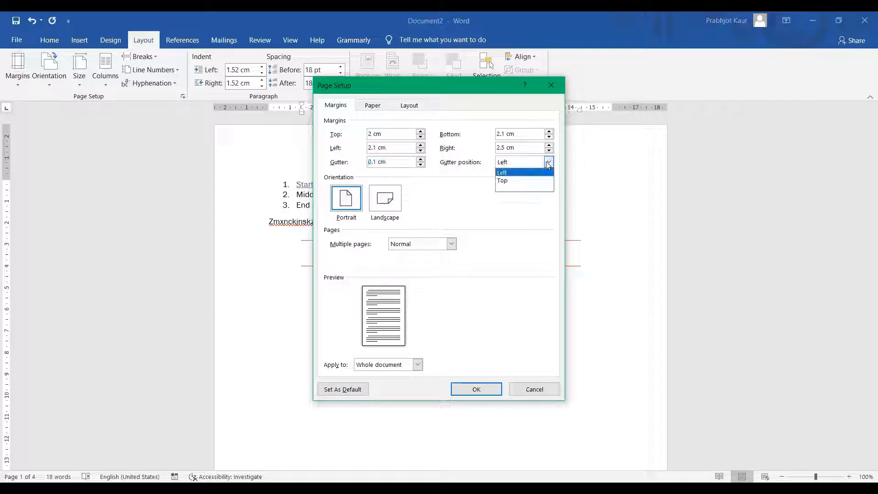
# Place the gutter at the top, keep portrait orientation, and reset the gutter to 0 cm
pyautogui.click(520, 182)
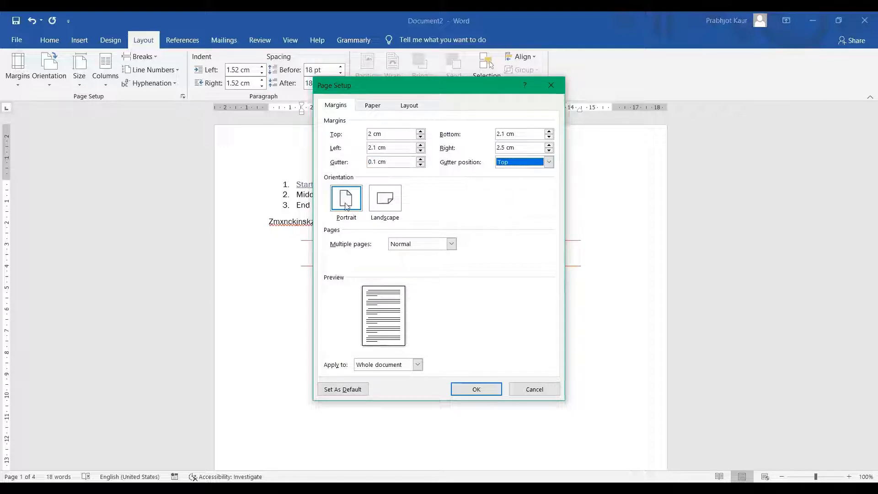
pyautogui.click(383, 206)
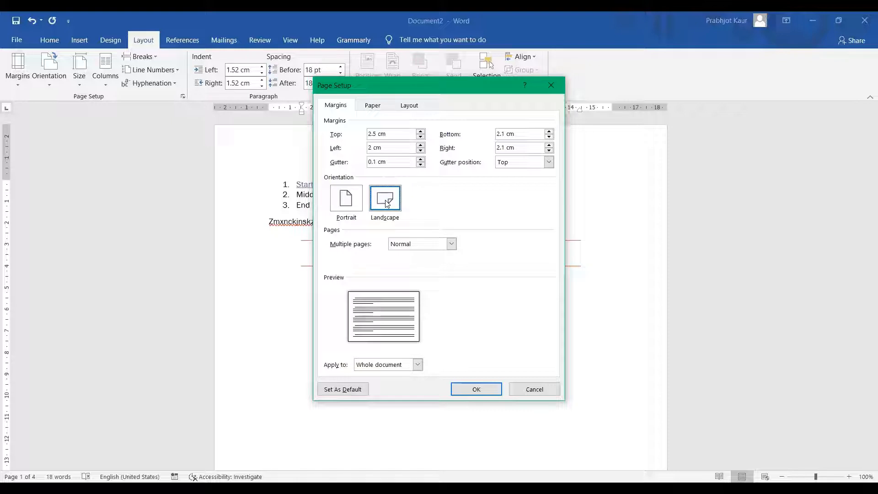
pyautogui.click(350, 197)
pyautogui.click(420, 164)
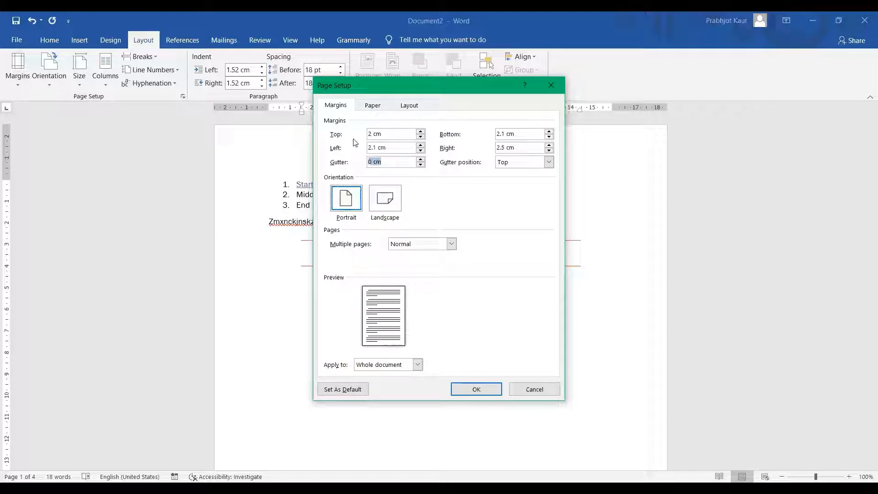
pyautogui.click(383, 105)
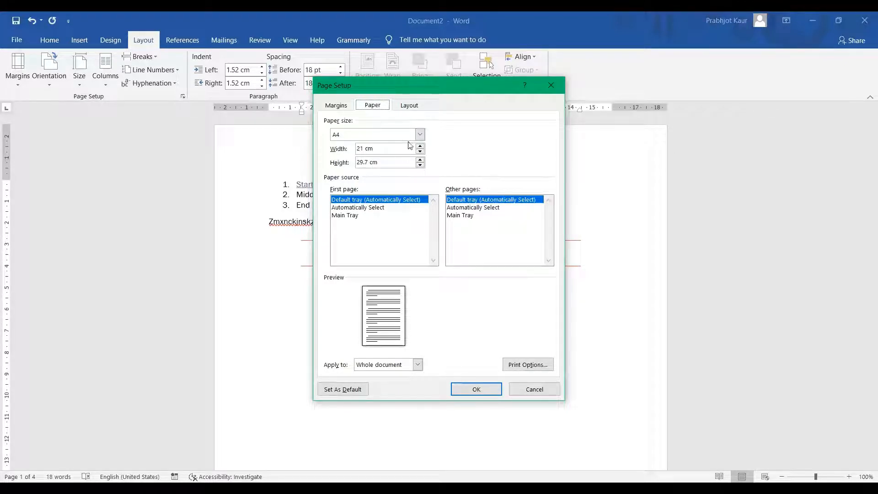
# Keep the paper size at A4 and review, then close, the print options
pyautogui.click(420, 134)
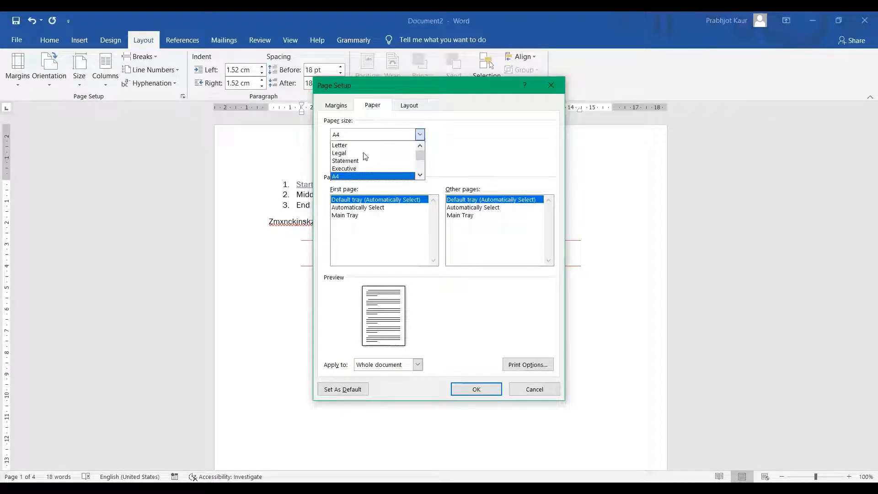
pyautogui.click(354, 177)
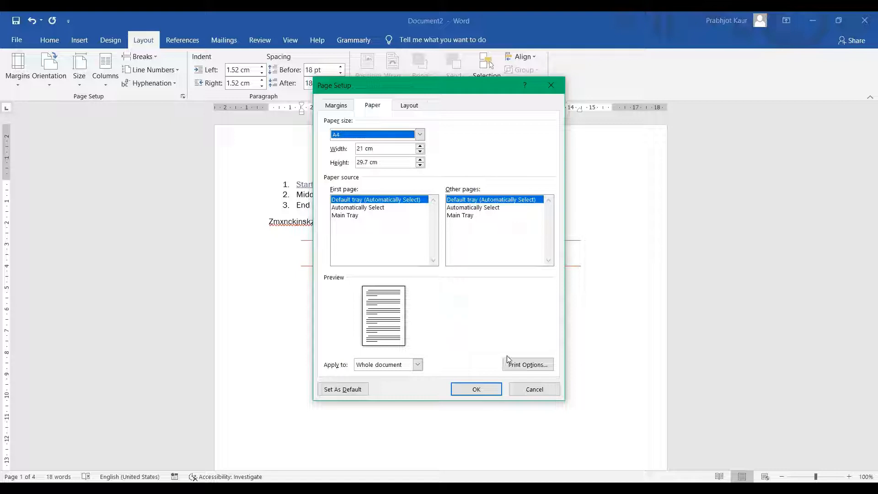
pyautogui.click(542, 366)
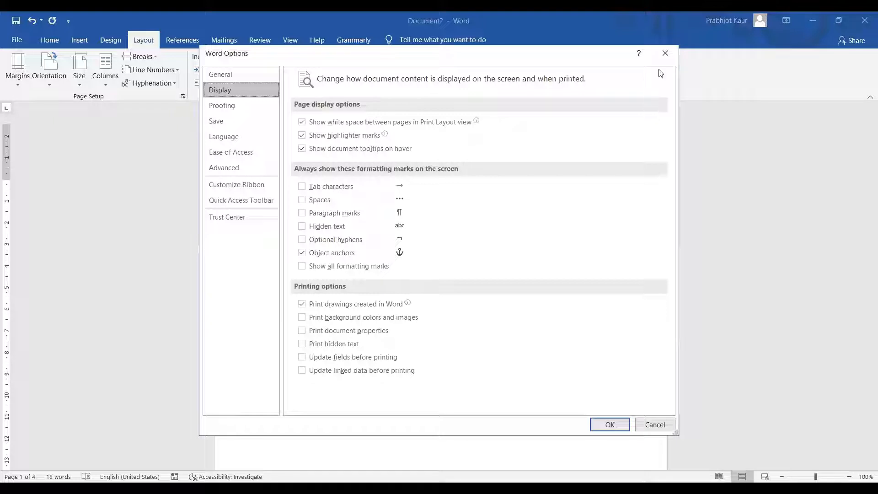
pyautogui.click(665, 53)
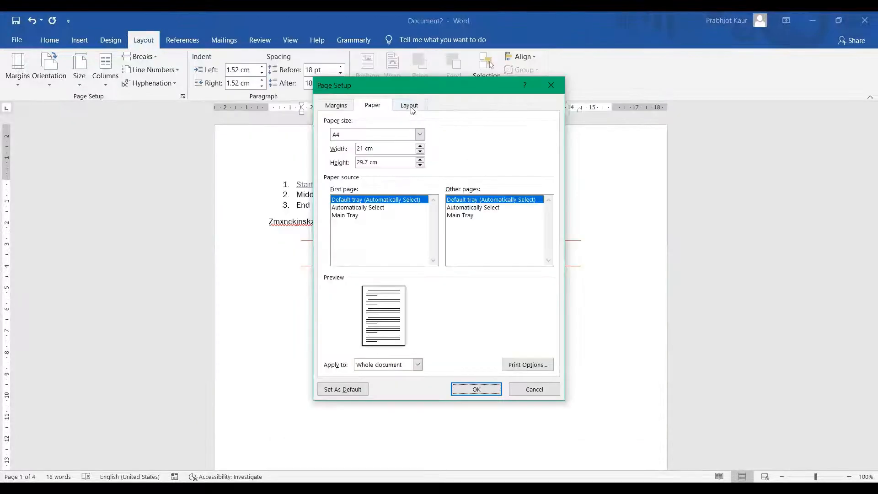
pyautogui.click(411, 105)
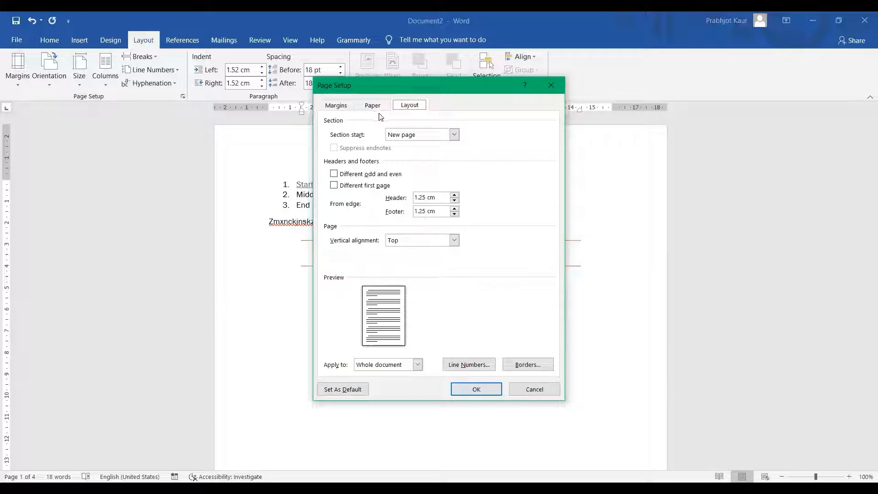
# Go back to the Page Setup margin settings to review them
pyautogui.click(343, 108)
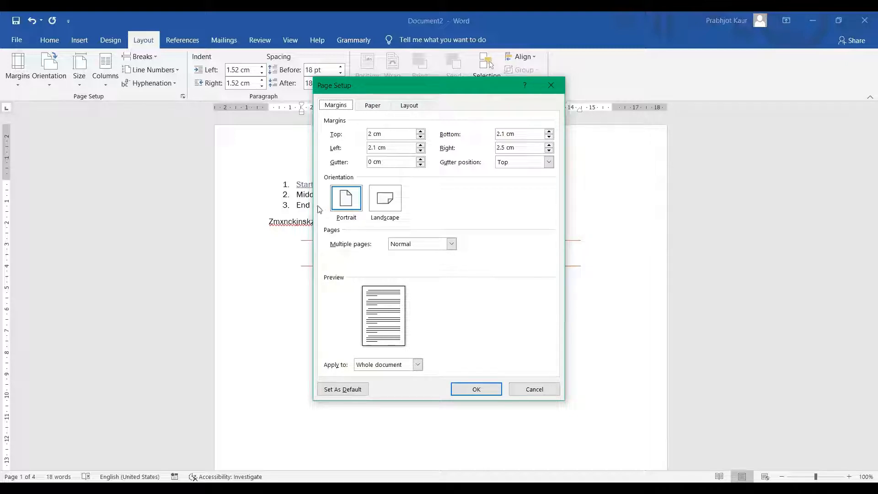
# Review the Paper and Layout settings, then apply the new page setup with OK
pyautogui.click(376, 109)
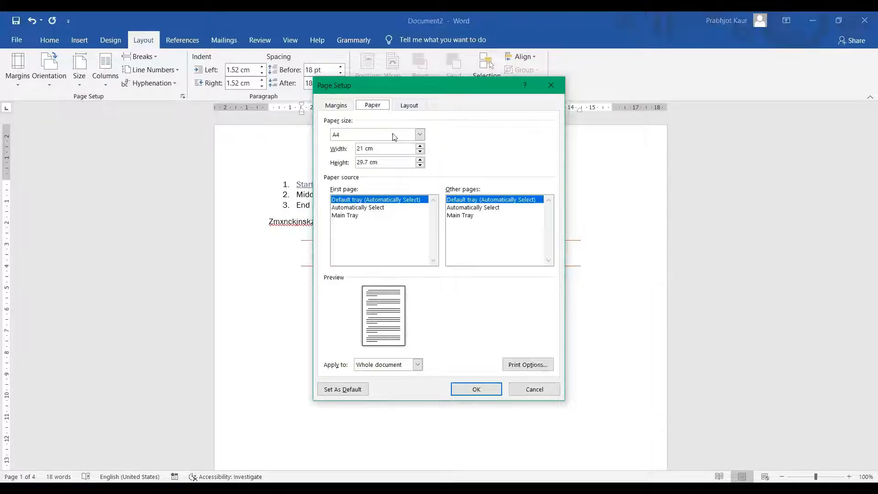
pyautogui.click(413, 109)
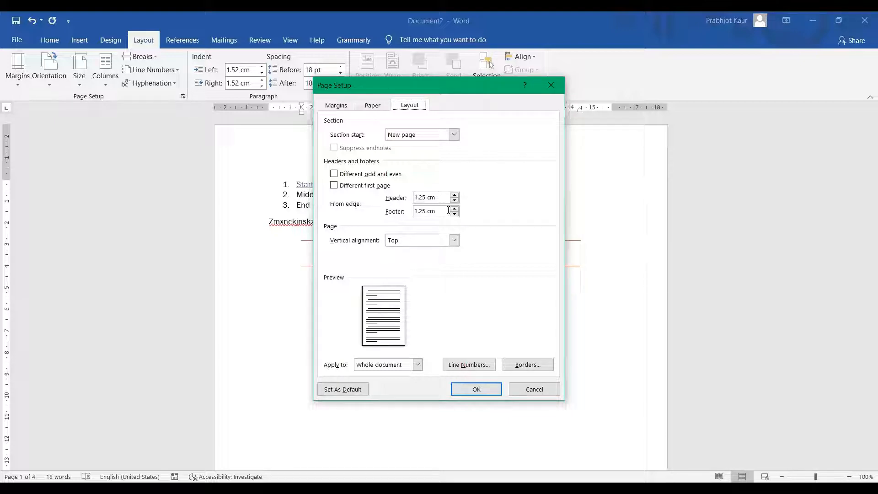
pyautogui.click(476, 389)
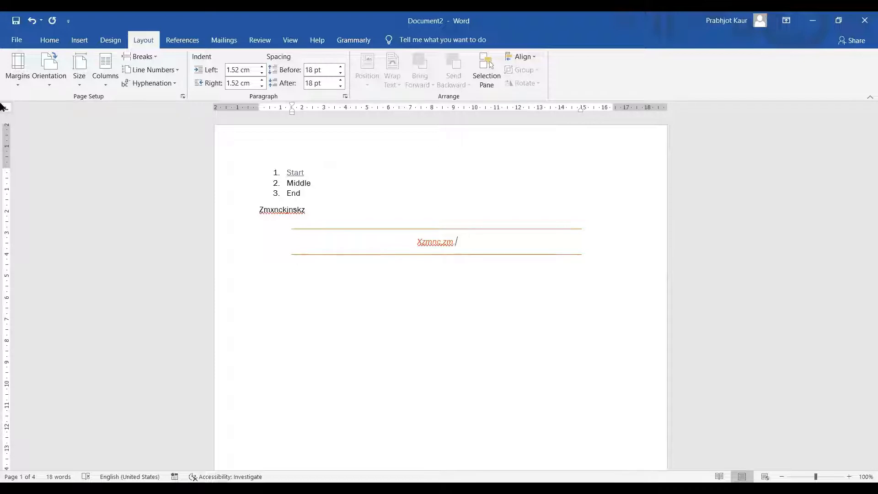
# Keep the page in portrait orientation and set the paper size to A4
pyautogui.click(50, 87)
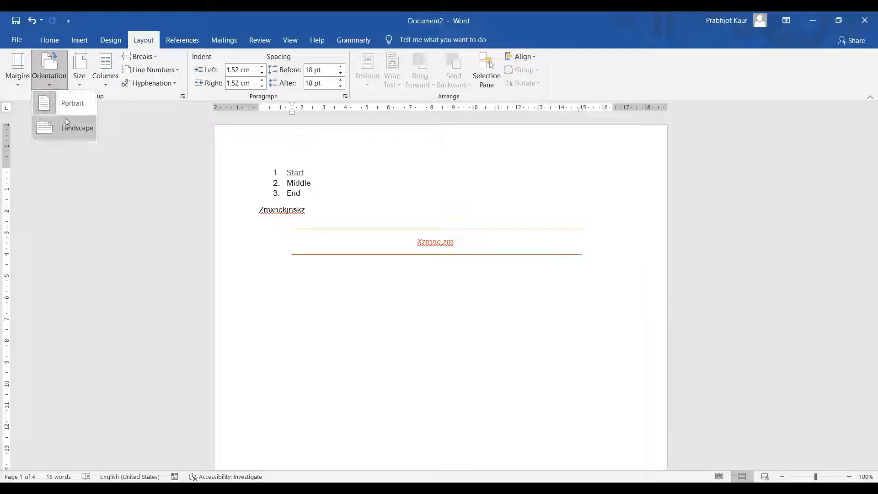
pyautogui.click(77, 84)
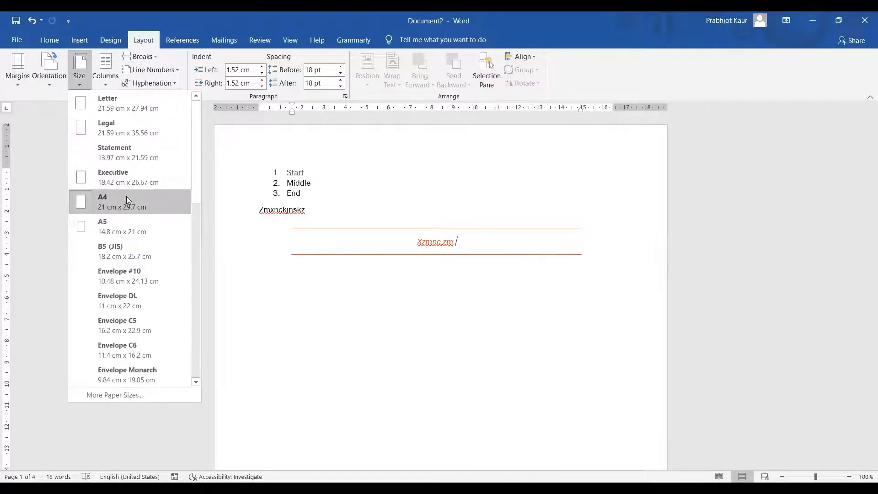
pyautogui.click(126, 196)
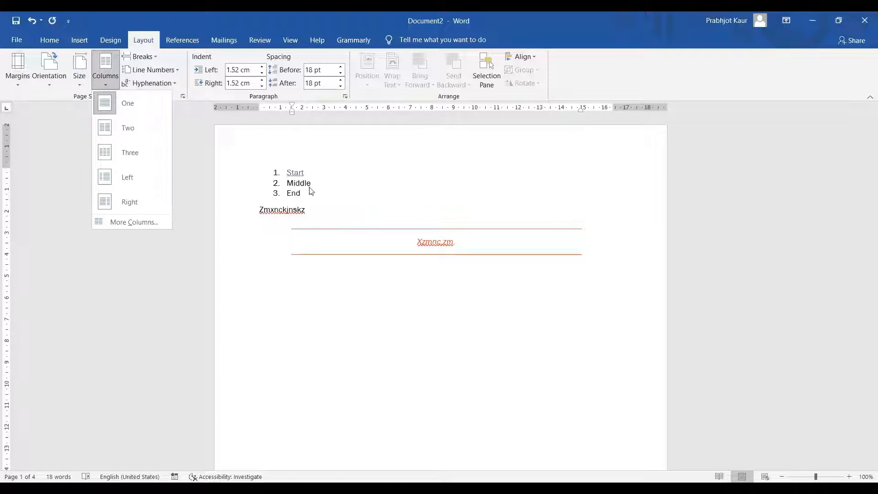
# Reflow the text into two columns, then three columns, and reopen the Columns choices
pyautogui.click(109, 126)
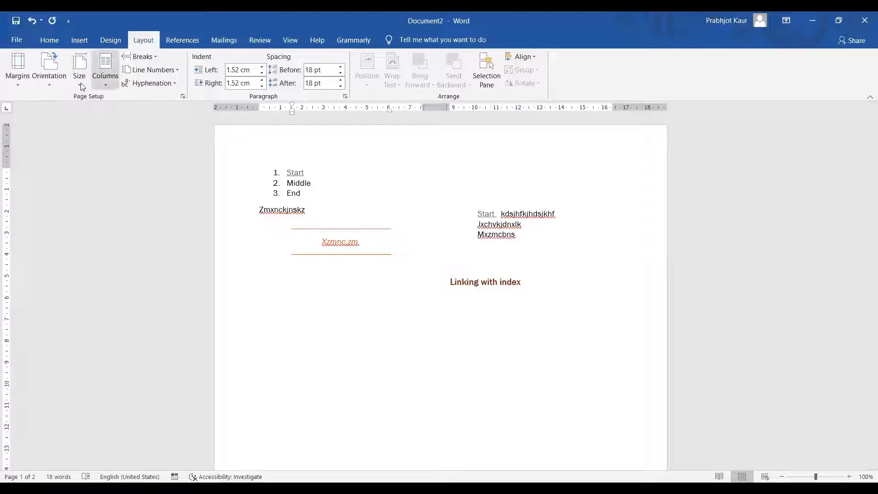
pyautogui.click(111, 85)
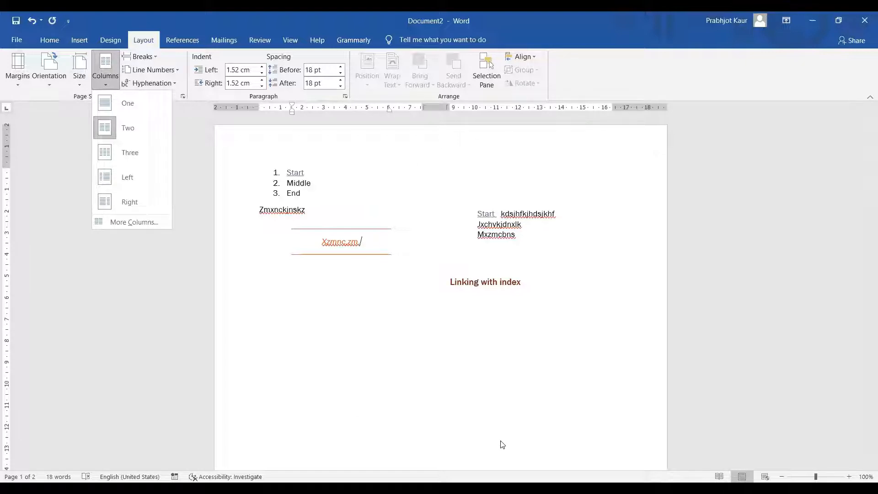
pyautogui.click(116, 154)
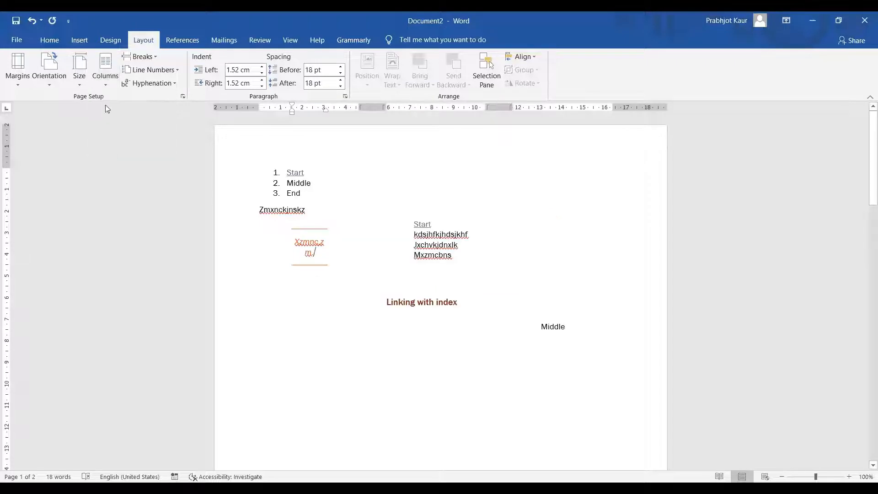
pyautogui.click(109, 82)
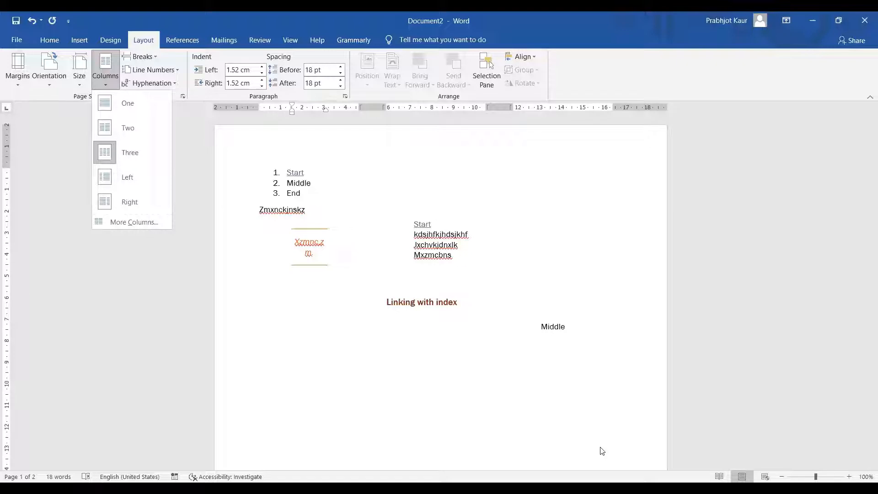
pyautogui.click(303, 238)
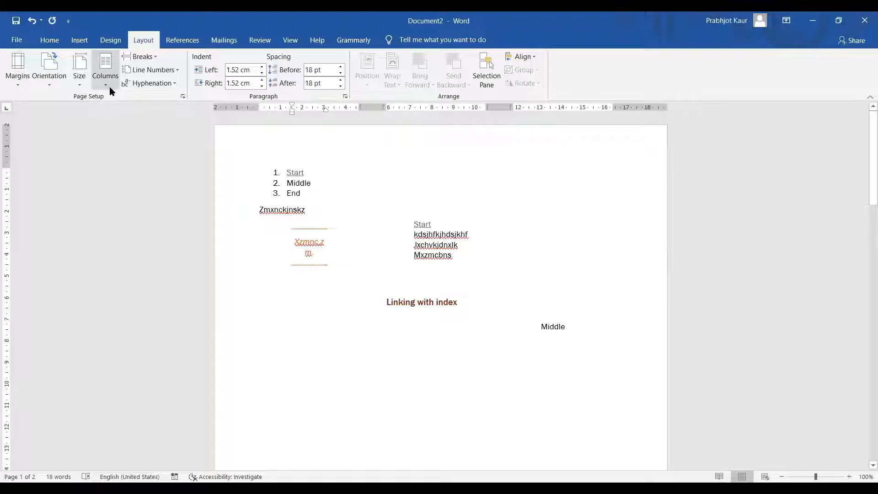
pyautogui.click(108, 87)
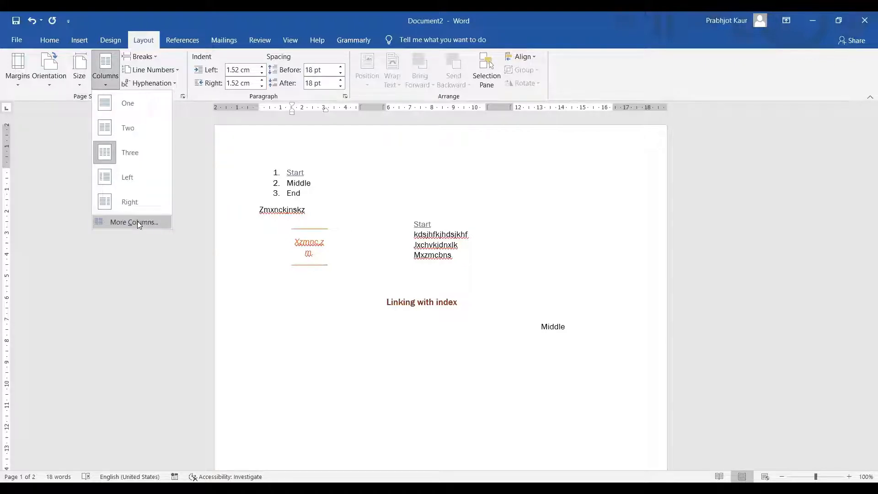
pyautogui.click(137, 221)
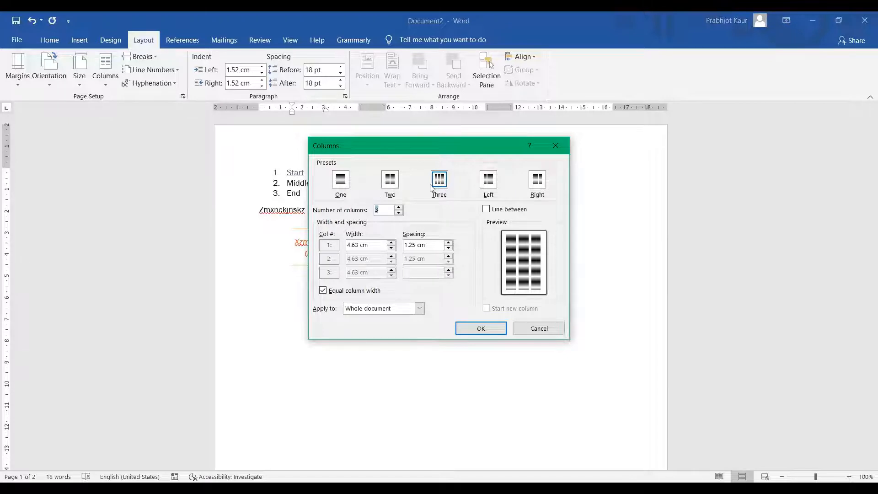
pyautogui.click(399, 208)
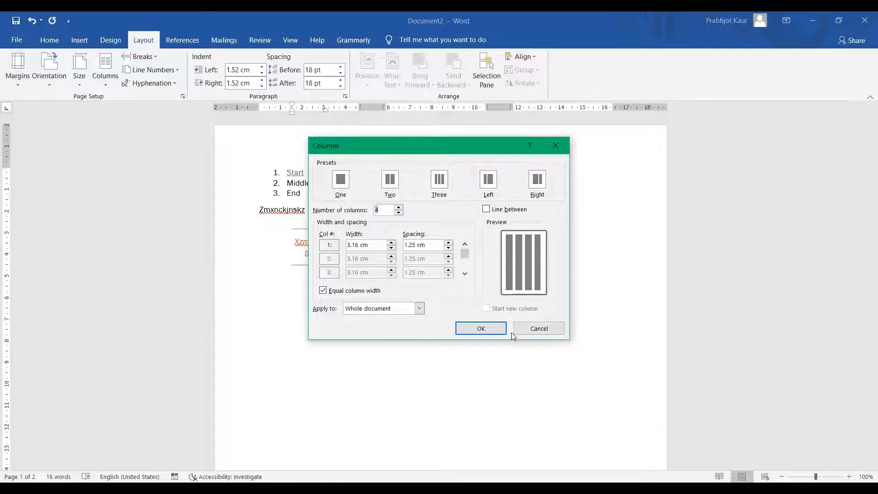
pyautogui.click(525, 331)
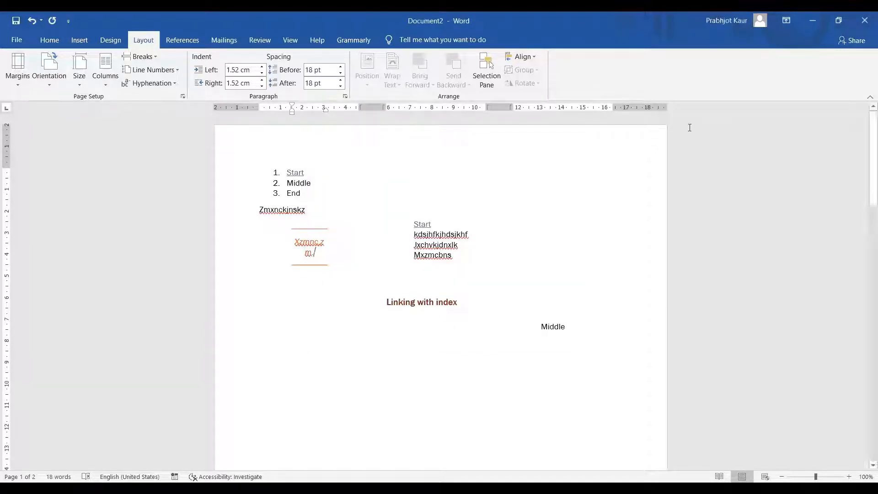
# Widen the first column on the ruler so its boxed text fits one line
pyautogui.moveTo(512, 107)
pyautogui.mouseDown()
pyautogui.moveTo(503, 106)
pyautogui.moveTo(519, 104)
pyautogui.moveTo(505, 102)
pyautogui.mouseUp()
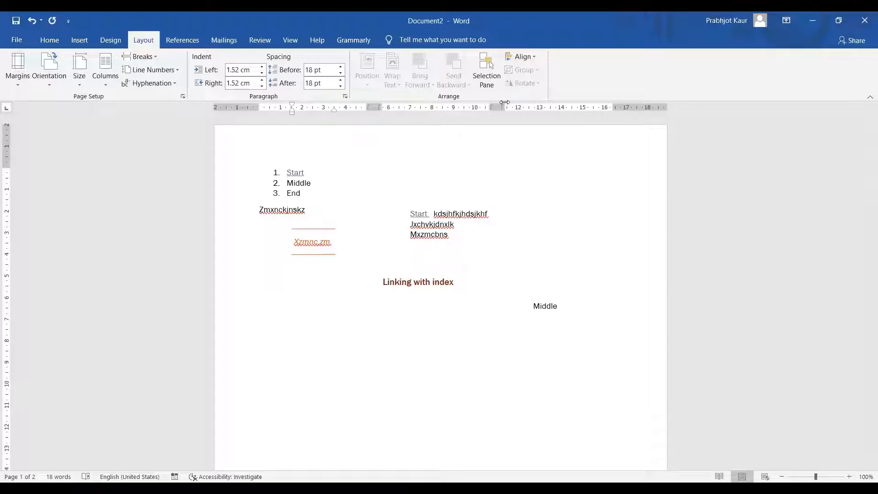
pyautogui.click(400, 151)
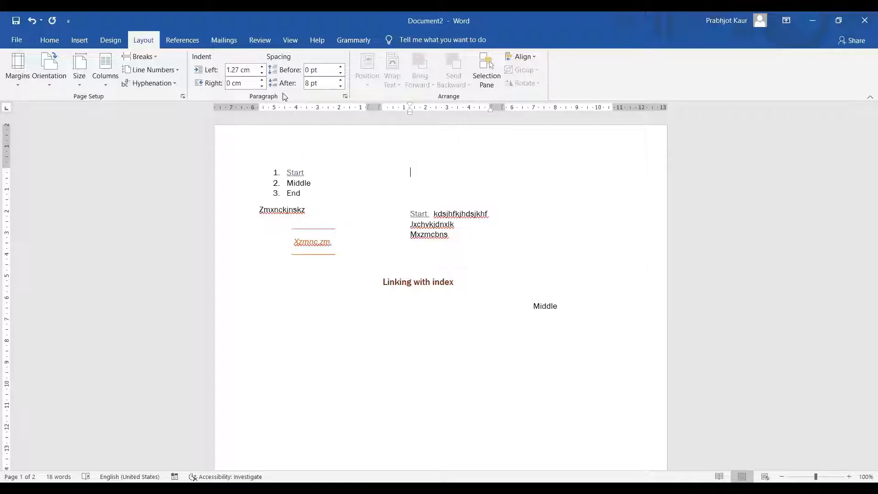
pyautogui.click(45, 44)
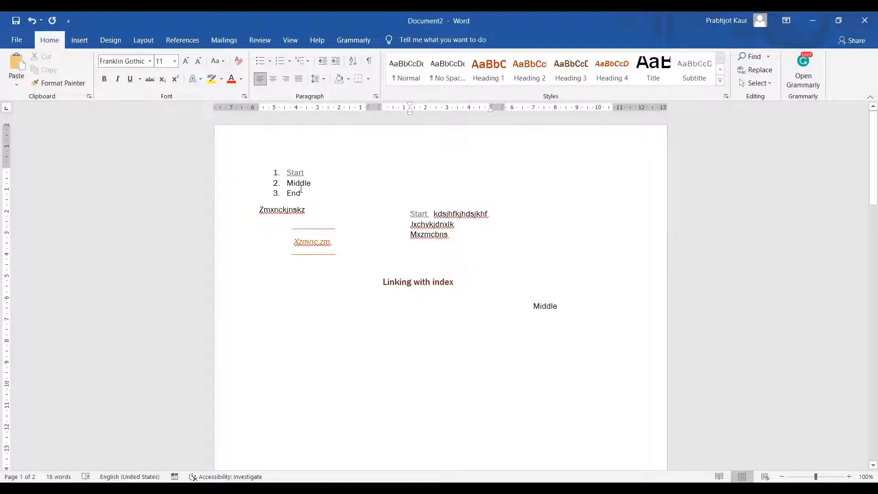
# Select and delete all list, column and text-box content, leaving a blank page
pyautogui.moveTo(274, 173); pyautogui.dragTo(630, 371)
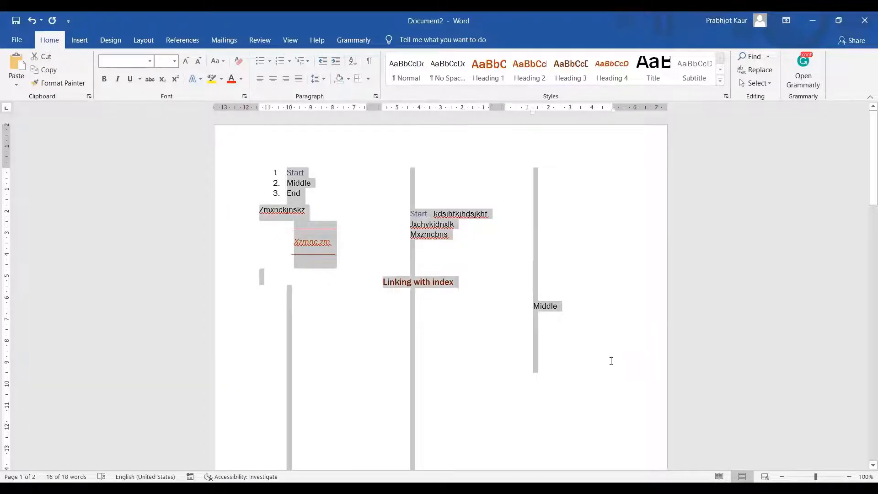
pyautogui.press('Delete')
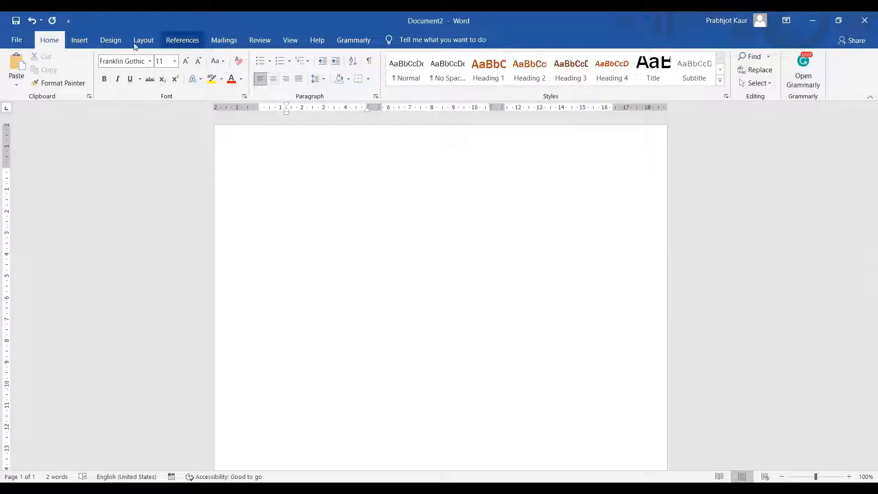
pyautogui.click(105, 42)
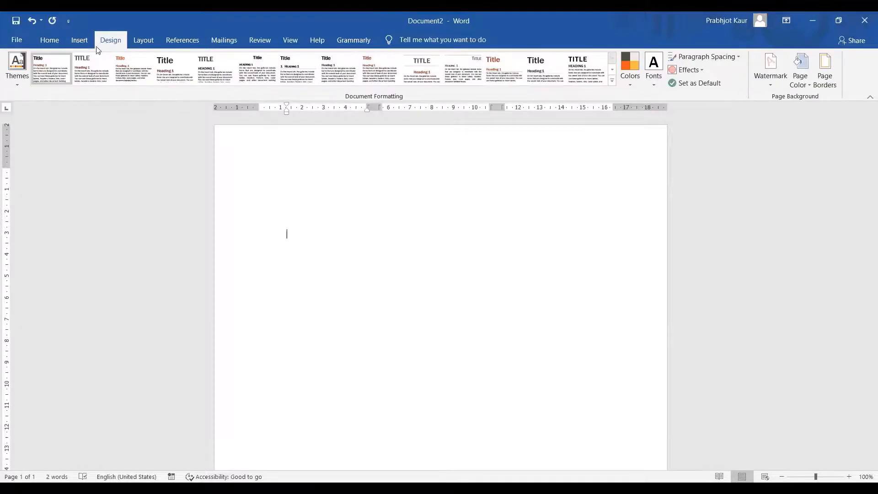
pyautogui.click(138, 38)
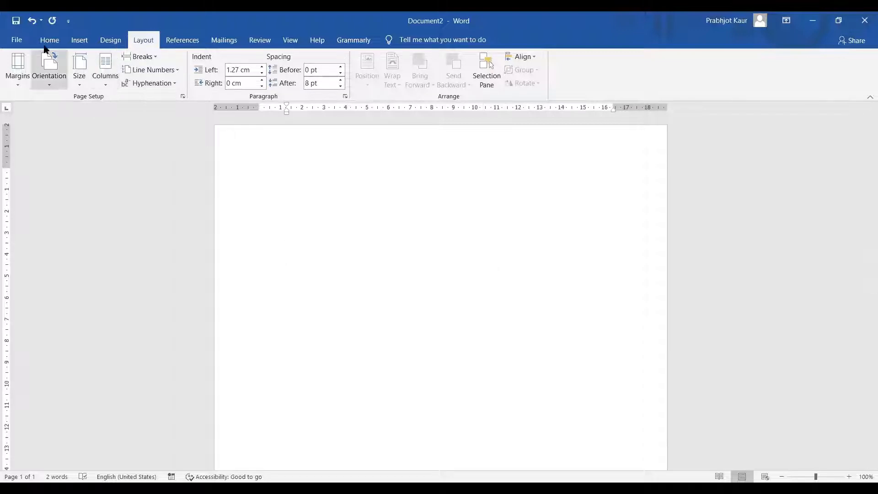
pyautogui.click(48, 41)
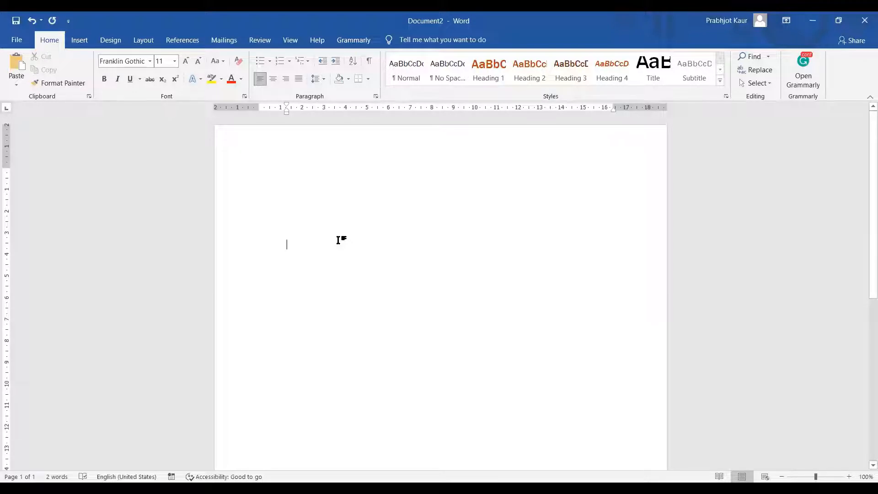
pyautogui.click(110, 41)
pyautogui.click(142, 41)
pyautogui.click(182, 41)
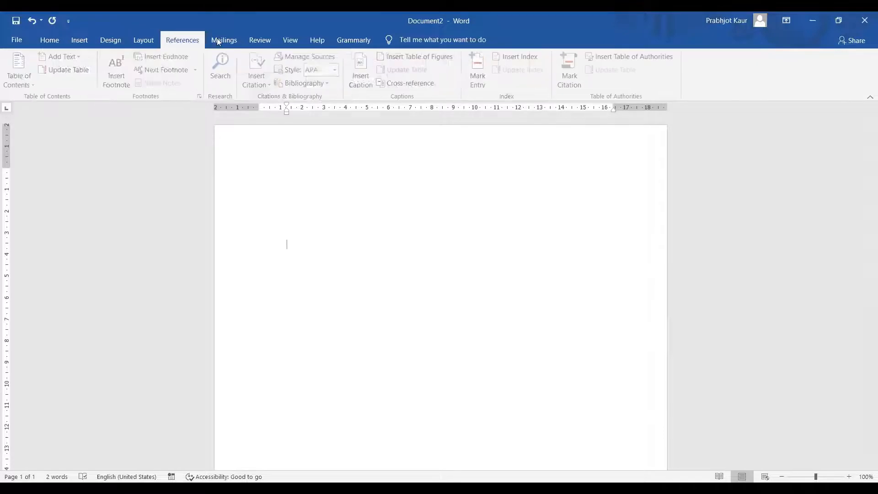
# Show the Start Mail Merge document types on the Mailings ribbon
pyautogui.click(218, 42)
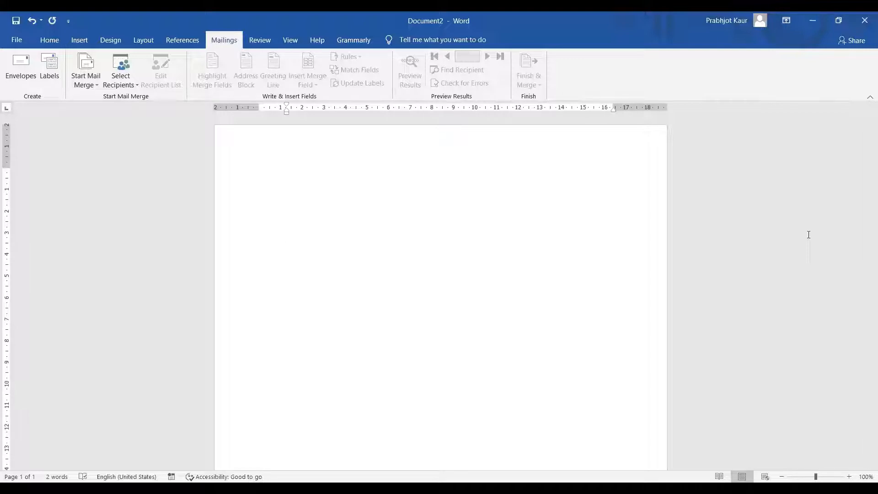
pyautogui.click(96, 90)
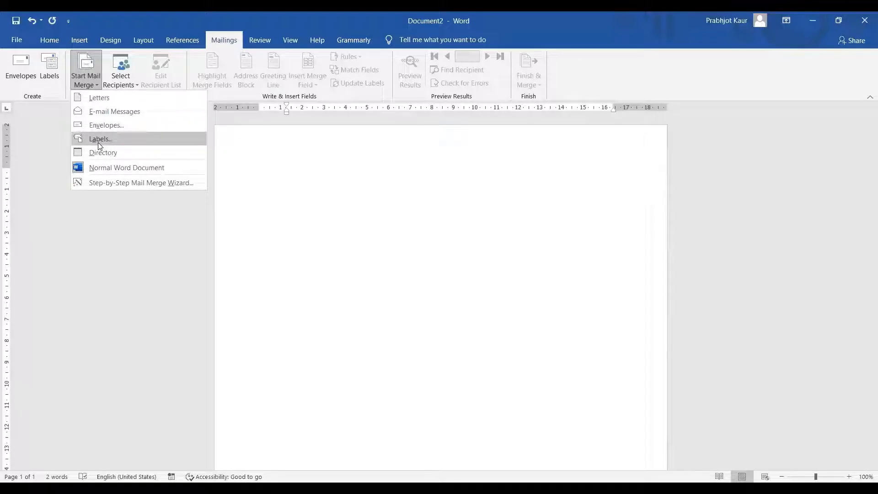
# Choose Letters as the mail-merge document type
pyautogui.click(99, 101)
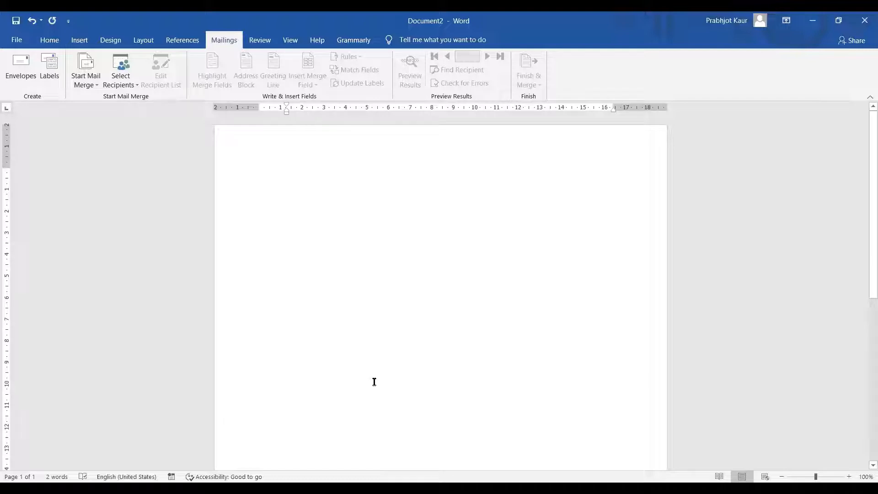
# Type 'To' with blank address lines below it
pyautogui.write('T')
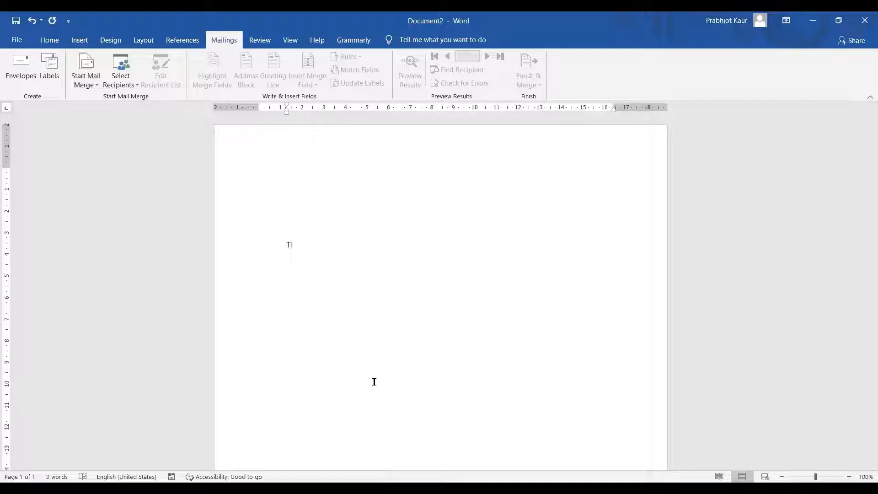
pyautogui.write('o')
pyautogui.press('Return')
pyautogui.press('Return')
pyautogui.press('Return')
pyautogui.press('Return')
pyautogui.press('BackSpace')
pyautogui.press('BackSpace')
pyautogui.press('BackSpace')
pyautogui.press('BackSpace')
# Type 'Dear sir/madam' followed by several lines of filler body text
pyautogui.write('Dear sir/')
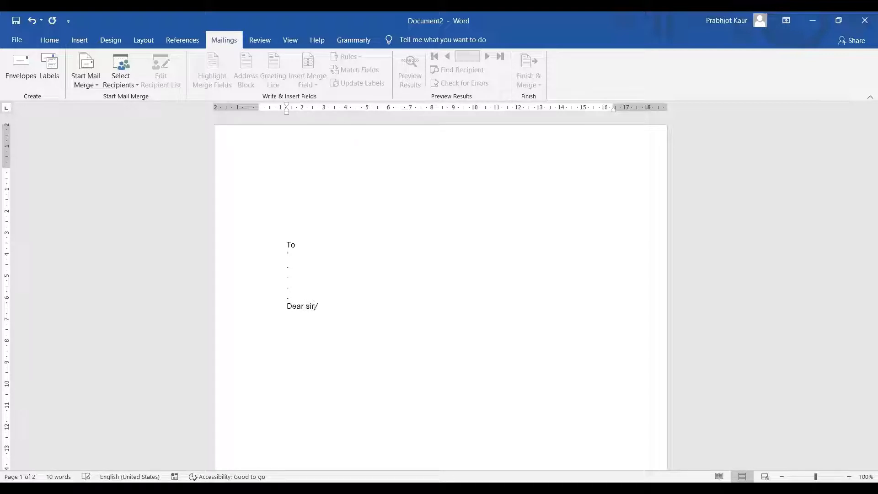
pyautogui.write('mada')
pyautogui.write('m')
pyautogui.write('sdjnfksndk  ndjfk')
pyautogui.write('jdnjkfrn  ')
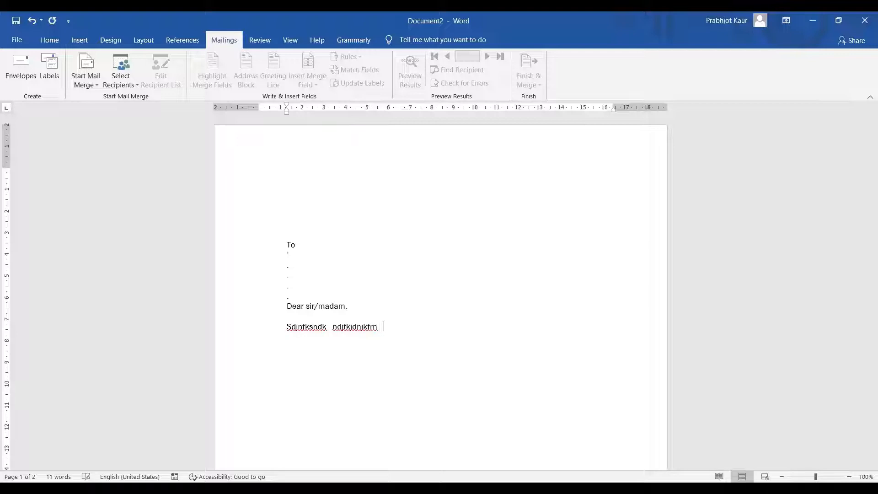
pyautogui.write('kdjnfkjdnkj ksjd')
pyautogui.press('Return')
pyautogui.write('m')
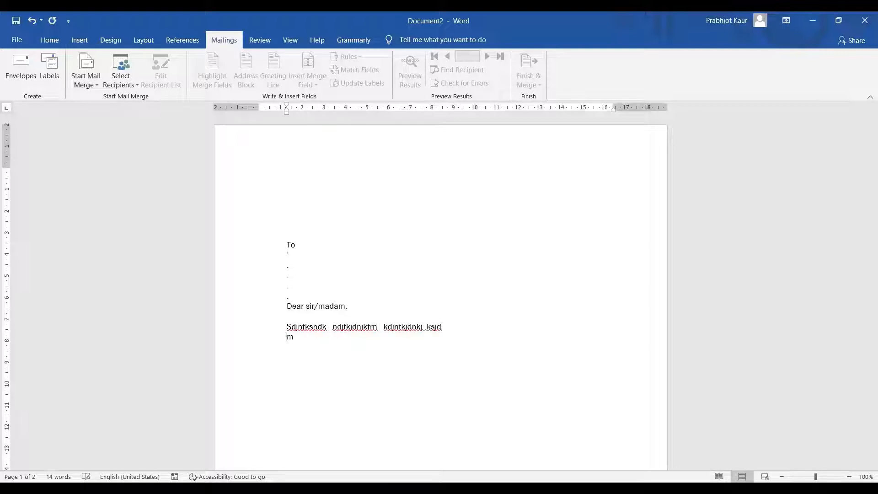
pyautogui.write('mxnckvndsk dlskfl')
pyautogui.press('Return')
pyautogui.write('xzmncksmdl')
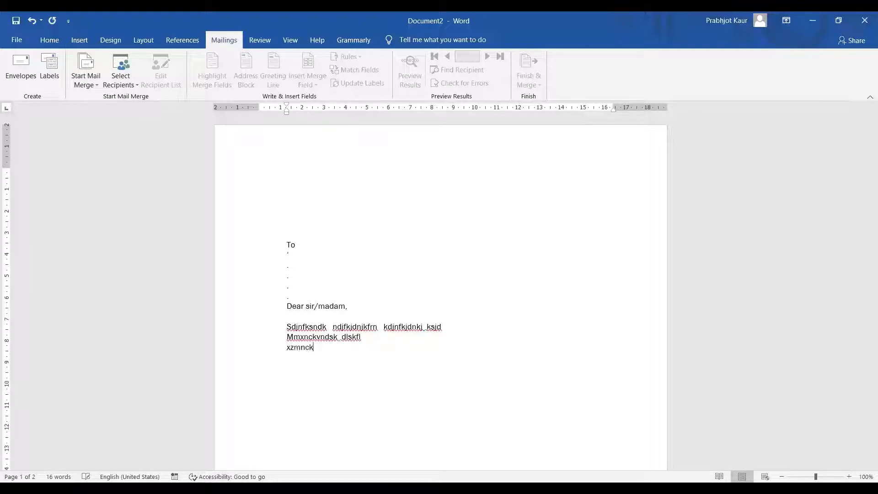
pyautogui.press('Return')
pyautogui.write(',mmncd,msd')
# Close the letter with 'Thanks' on an unindented line after blank lines
pyautogui.press('Return')
pyautogui.press('Return')
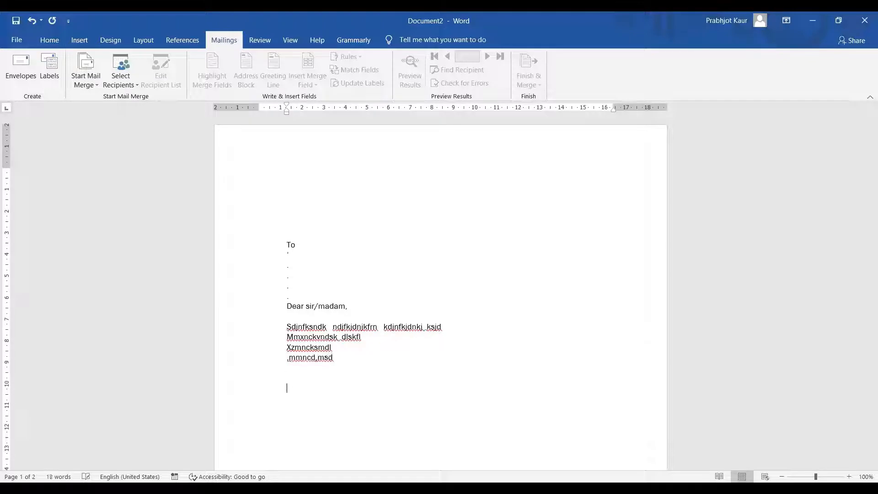
pyautogui.write('dTh')
pyautogui.write('a')
pyautogui.press('BackSpace')
pyautogui.press('BackSpace')
pyautogui.press('BackSpace')
pyautogui.press('BackSpace')
pyautogui.press('BackSpace')
pyautogui.write('Thanks')
# Start a new recipient list and show its fields, Title through E-mail Address, for customizing
pyautogui.click(135, 85)
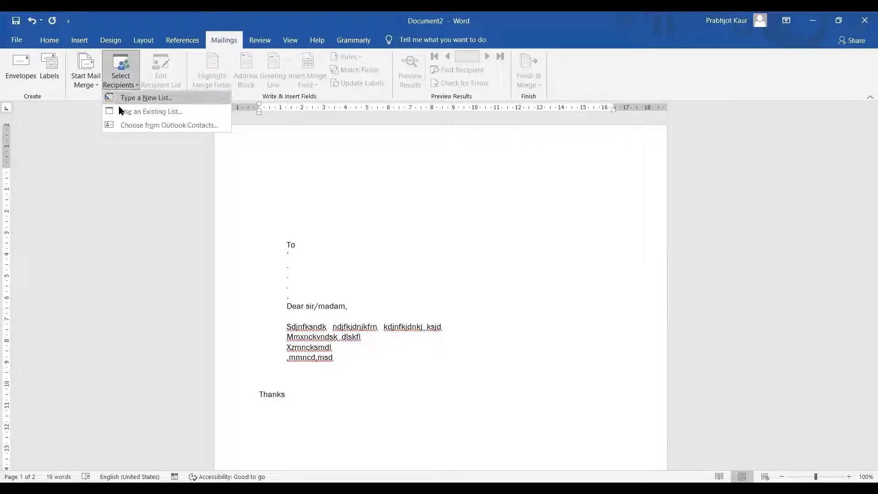
pyautogui.click(143, 99)
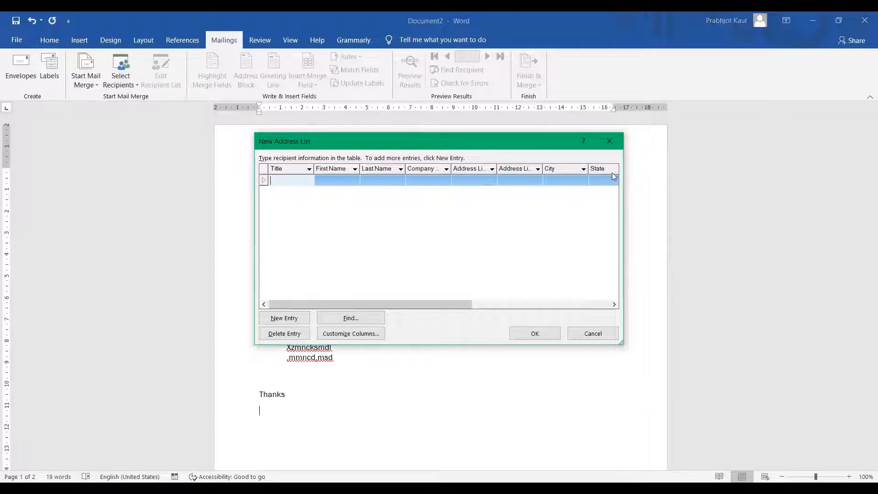
pyautogui.click(350, 336)
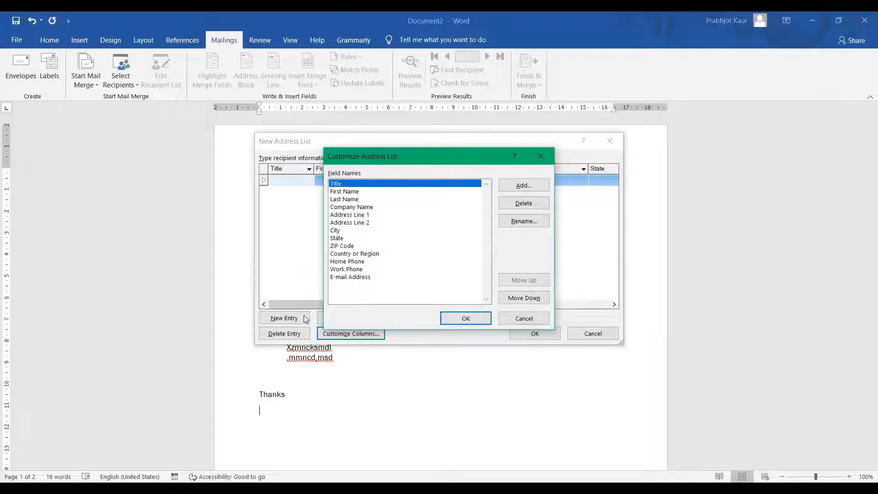
# Delete the E-mail Address, Work Phone and Home Phone fields from the address list
pyautogui.click(344, 277)
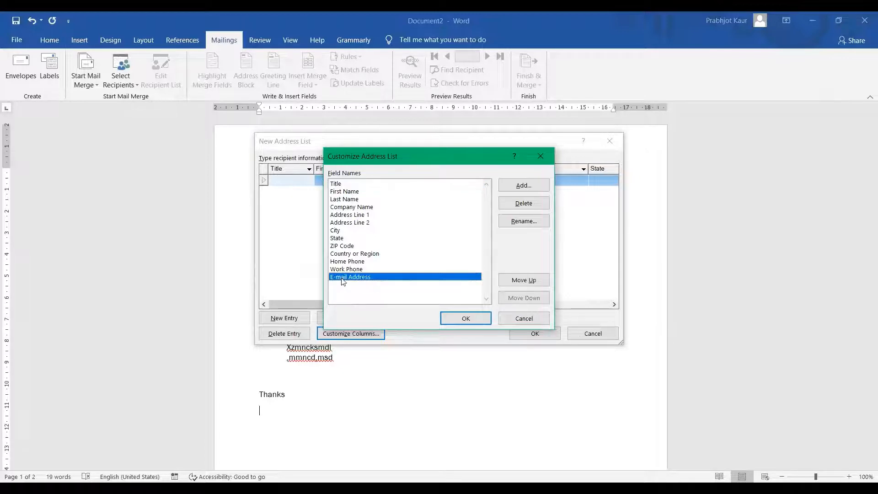
pyautogui.click(521, 207)
pyautogui.click(430, 285)
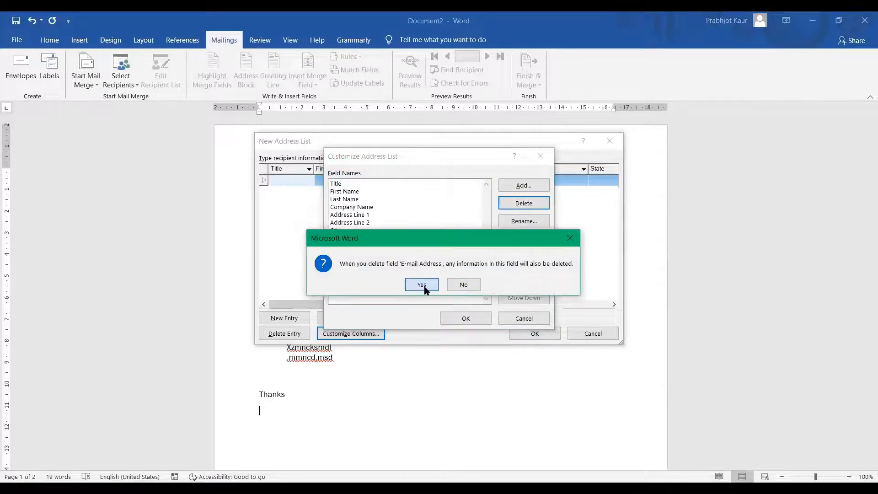
pyautogui.click(522, 207)
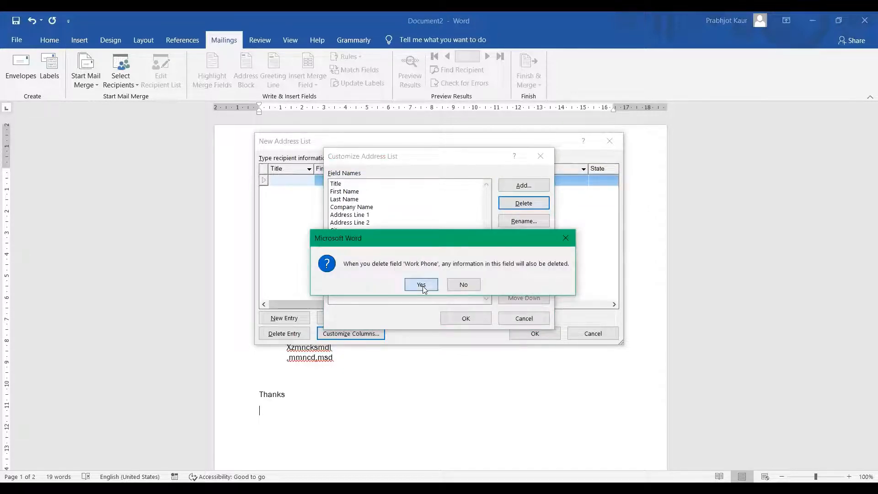
pyautogui.click(425, 286)
pyautogui.click(524, 204)
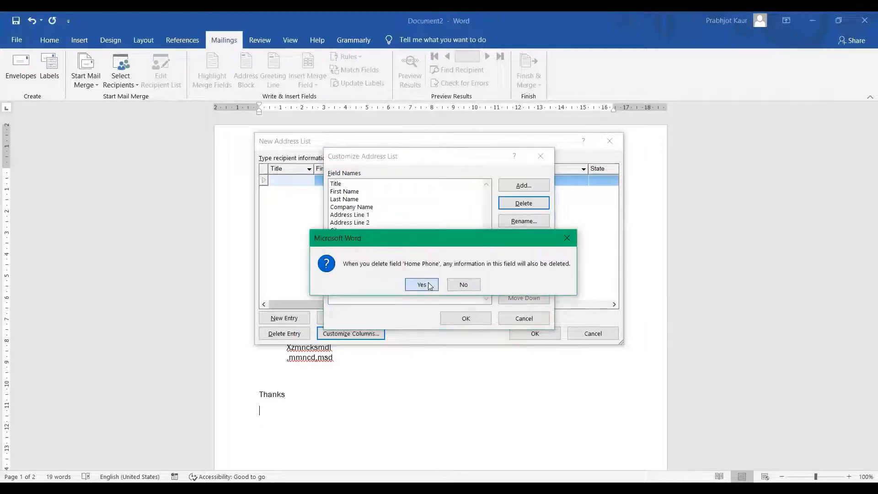
pyautogui.click(425, 285)
# Delete the Title, Last Name and Company Name fields, keeping Address Line 1
pyautogui.click(335, 184)
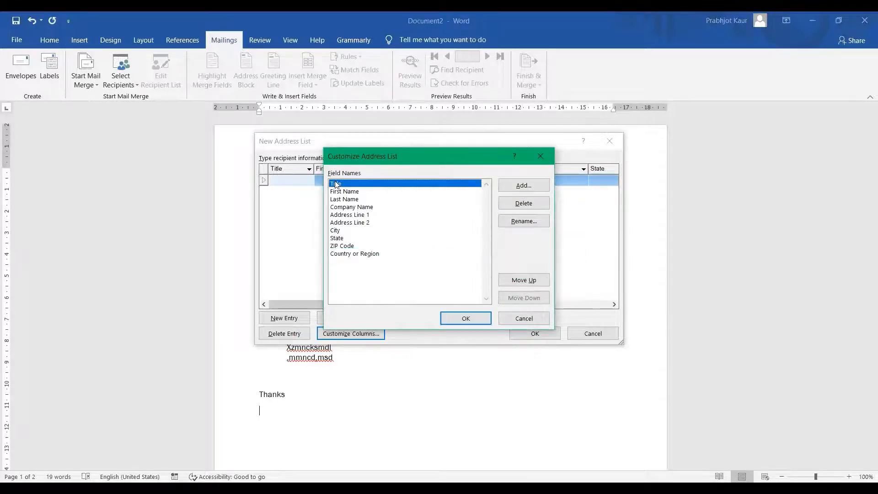
pyautogui.click(524, 203)
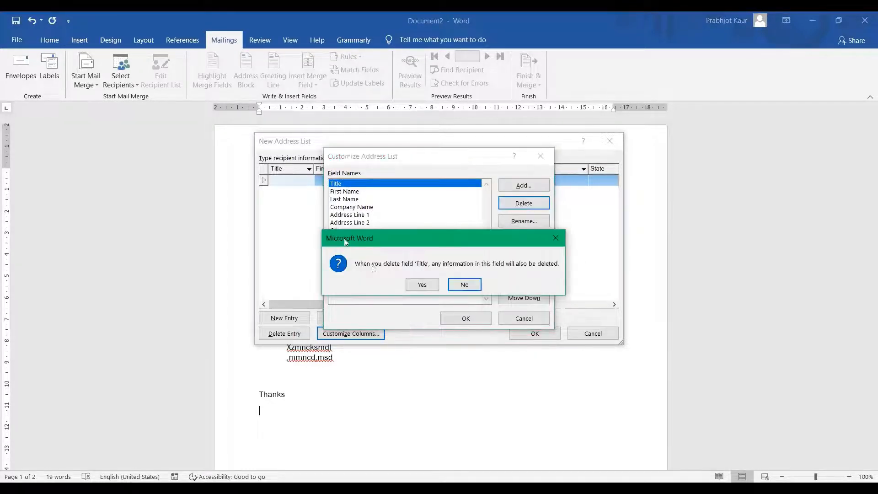
pyautogui.click(421, 284)
pyautogui.click(356, 192)
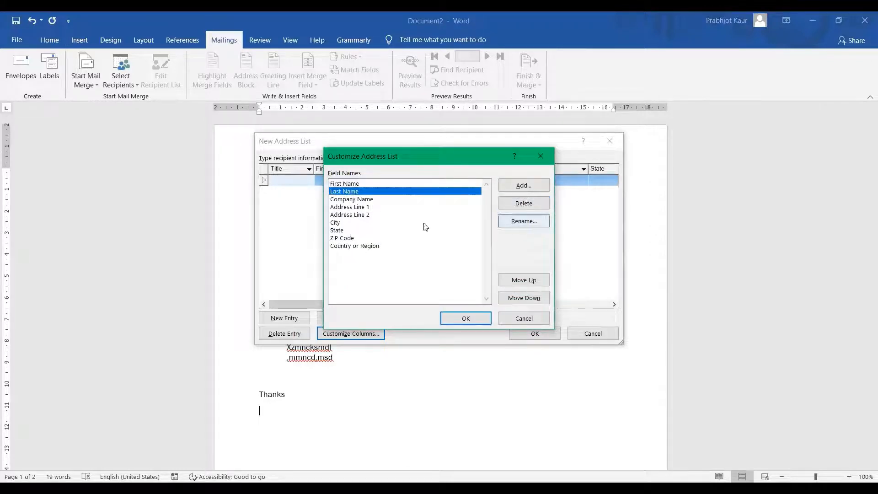
pyautogui.click(524, 203)
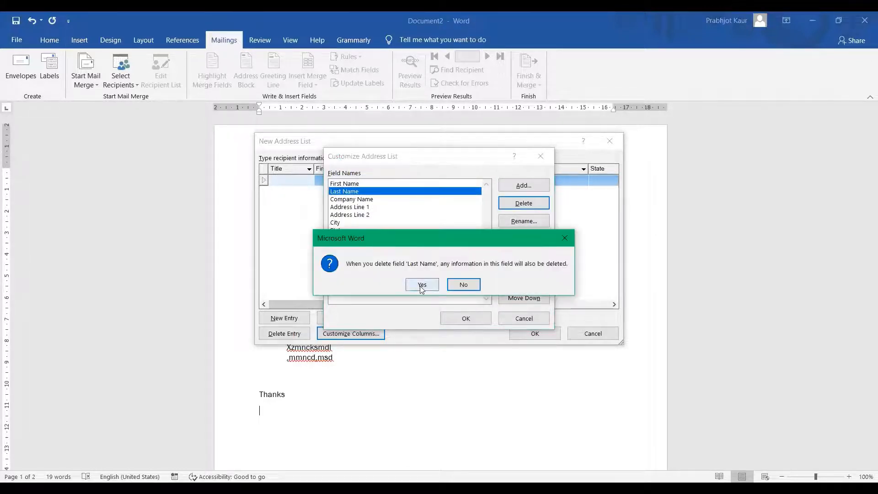
pyautogui.click(421, 286)
pyautogui.click(388, 192)
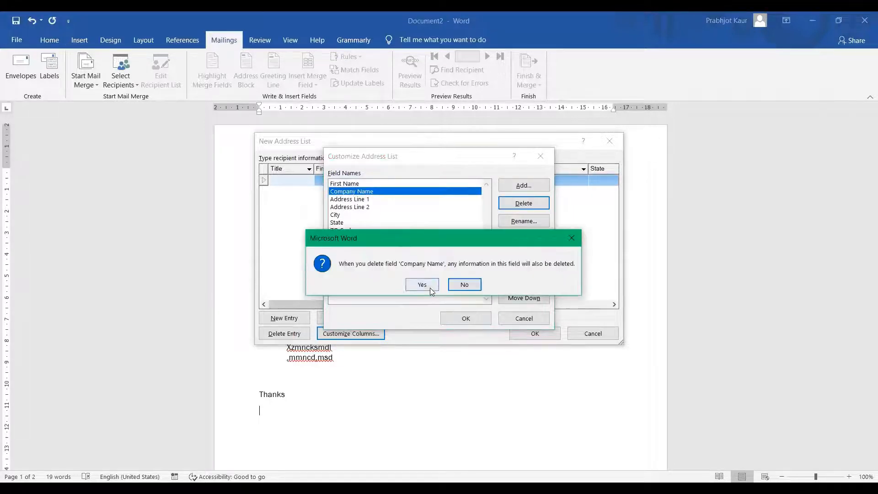
pyautogui.click(429, 286)
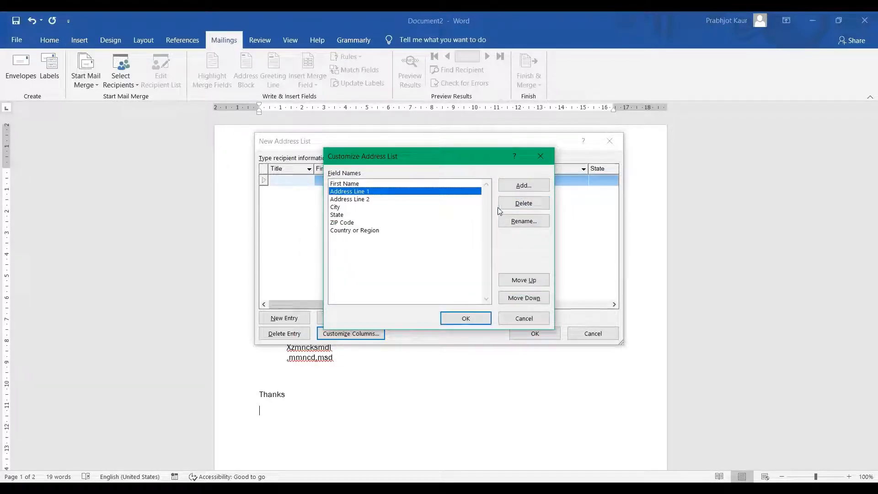
pyautogui.click(524, 207)
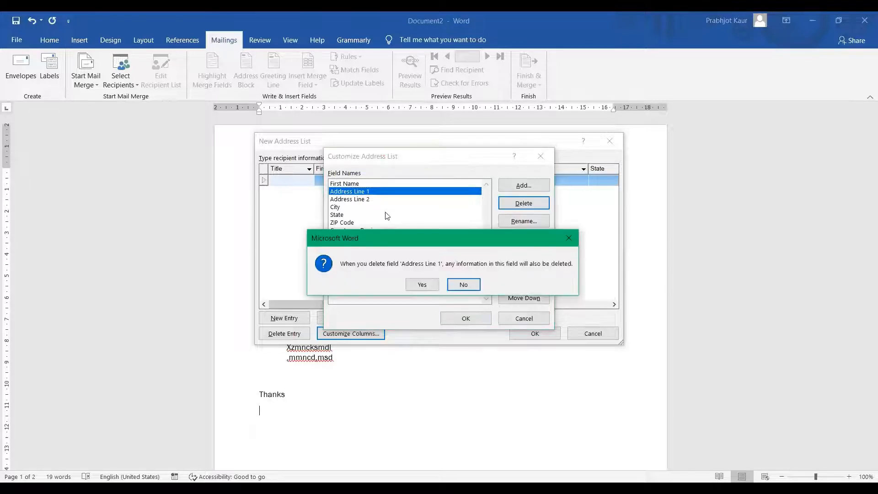
pyautogui.click(453, 283)
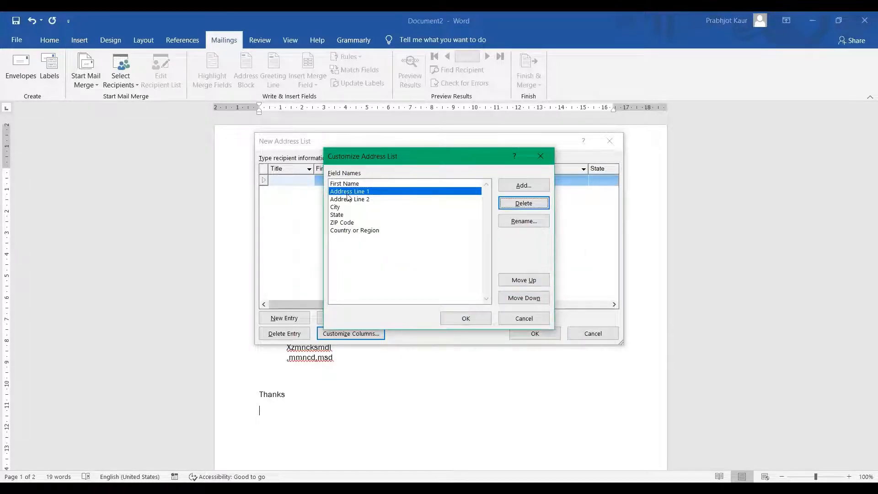
# Delete Address Line 2, check City through Country or Region, and apply the list
pyautogui.click(361, 199)
pyautogui.click(527, 207)
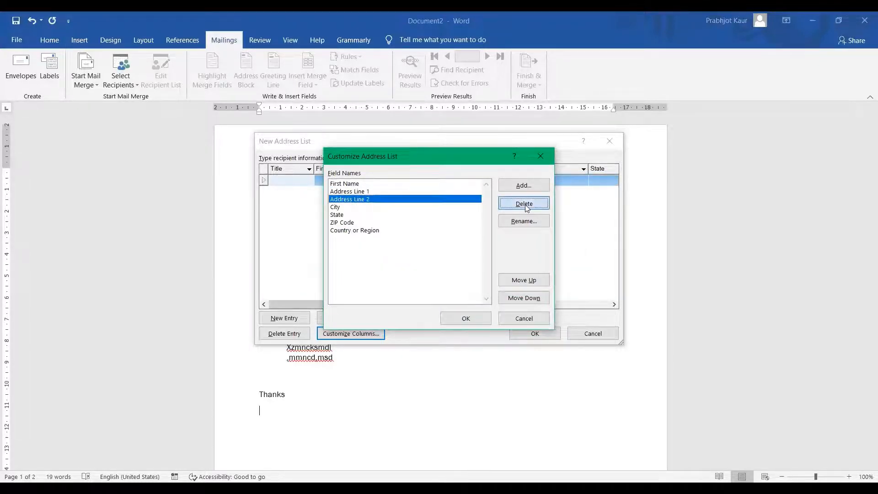
pyautogui.click(459, 288)
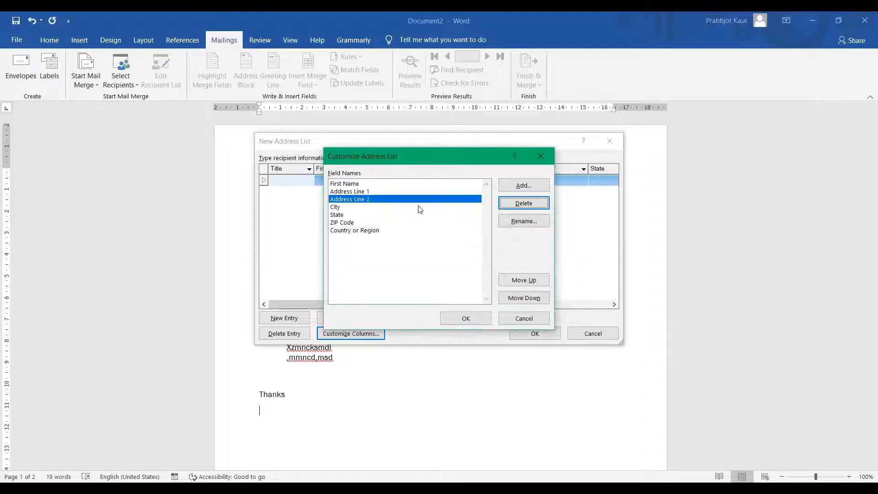
pyautogui.click(527, 202)
pyautogui.click(419, 285)
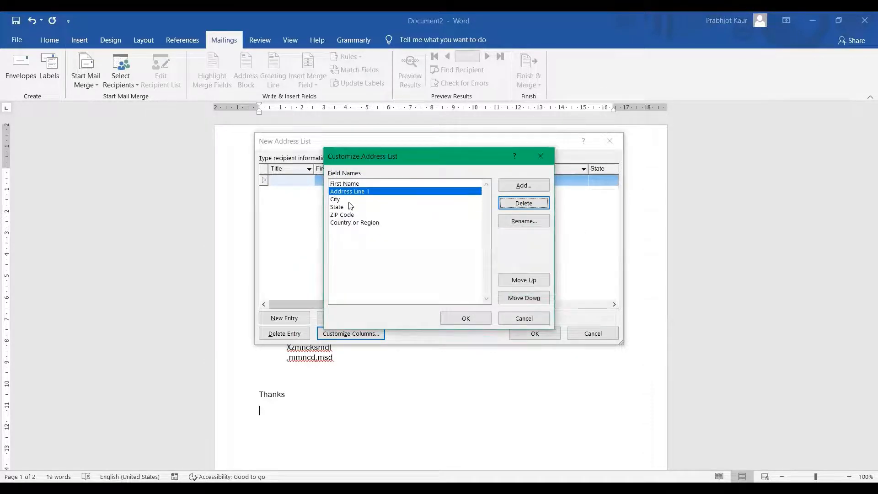
pyautogui.click(341, 200)
pyautogui.click(350, 207)
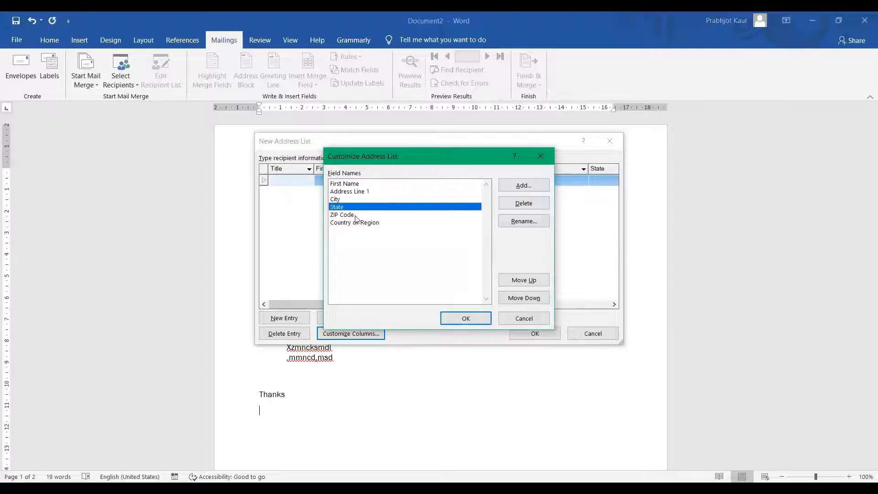
pyautogui.click(356, 216)
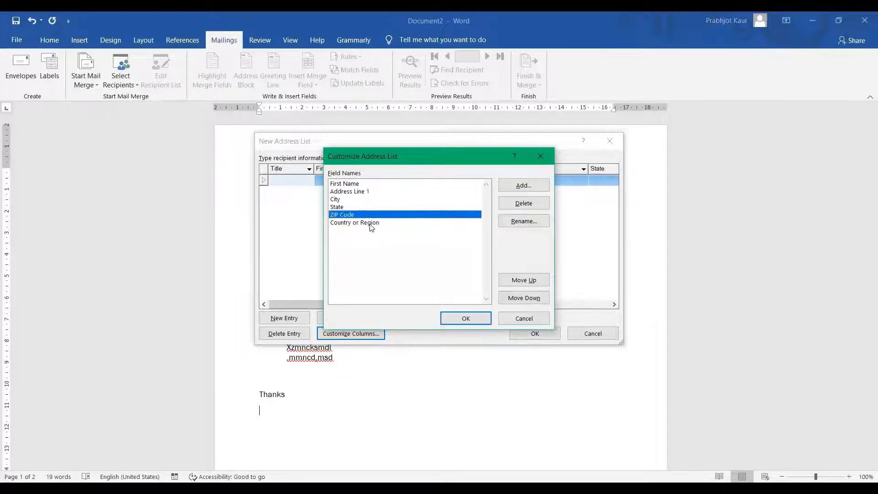
pyautogui.click(371, 223)
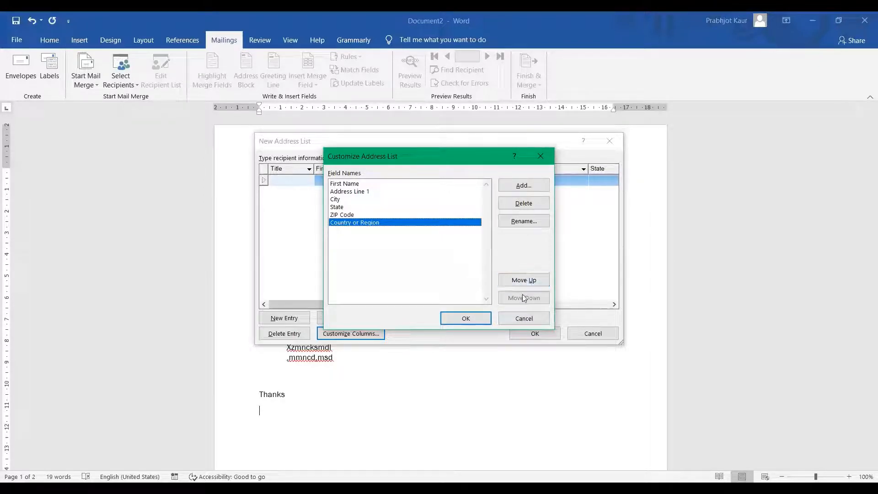
pyautogui.click(463, 322)
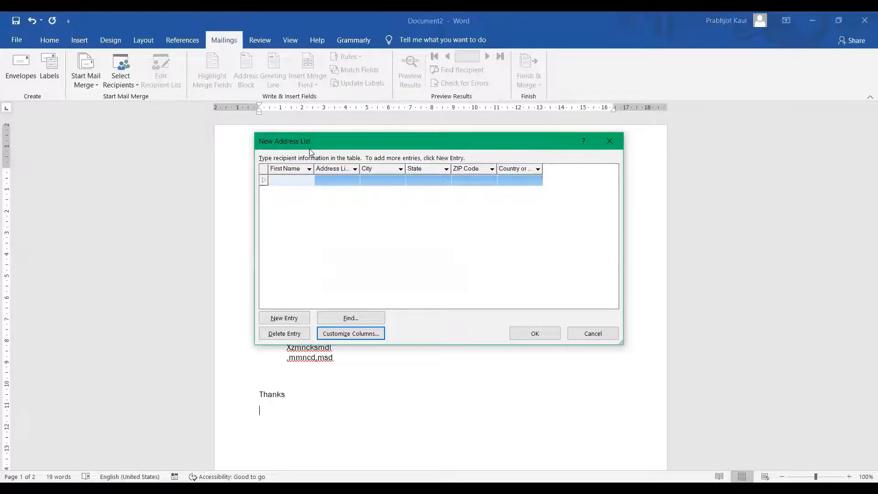
# Enter the first recipient's first name, address, city, state, ZIP code and country
pyautogui.write('Aman')
pyautogui.press('Tab')
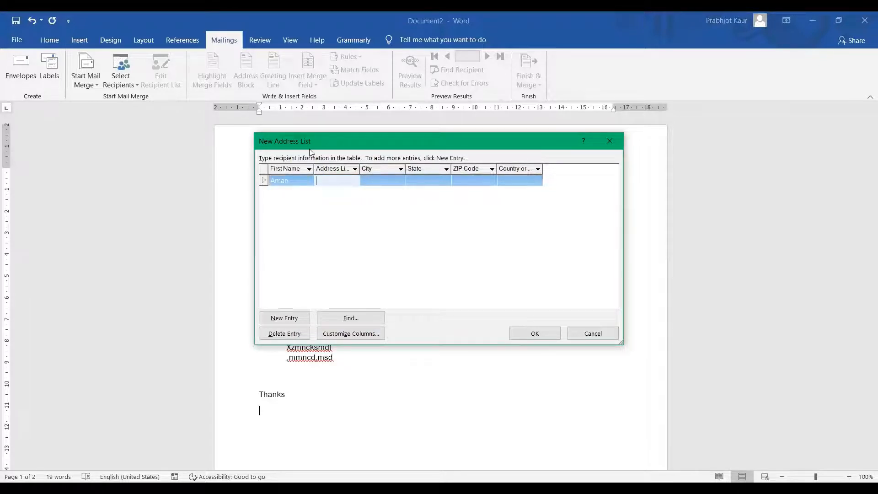
pyautogui.write('h.no-6')
pyautogui.press('Tab')
pyautogui.write('So')
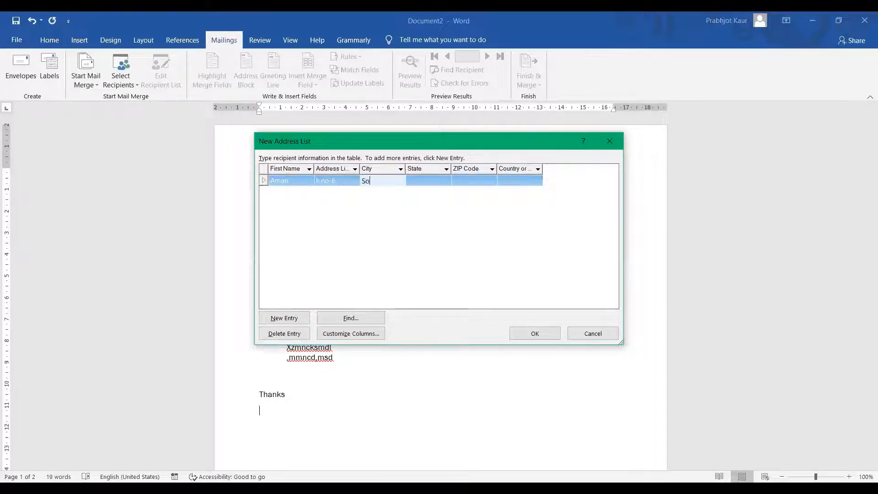
pyautogui.write('nipat')
pyautogui.press('Tab')
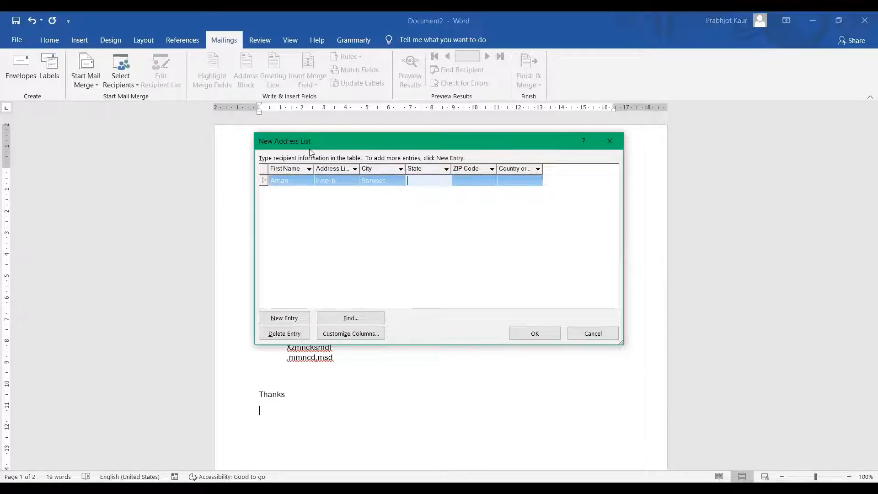
pyautogui.write('haryana')
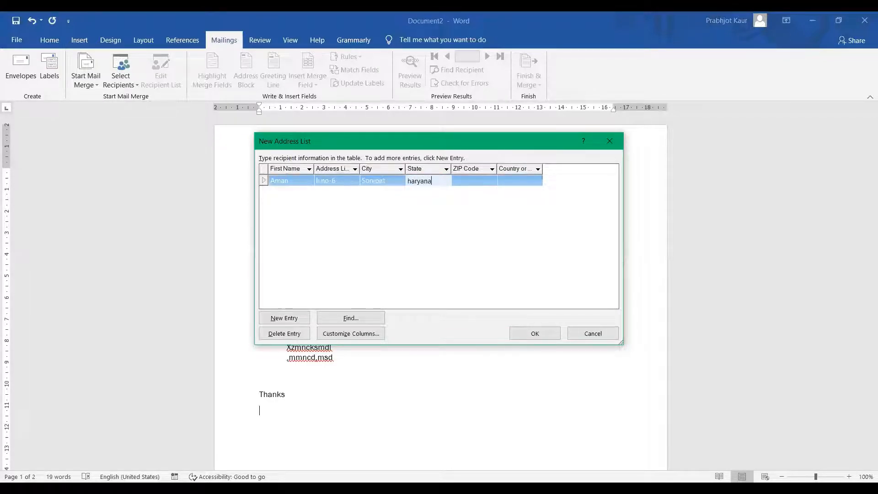
pyautogui.press('Tab')
pyautogui.write('1312563')
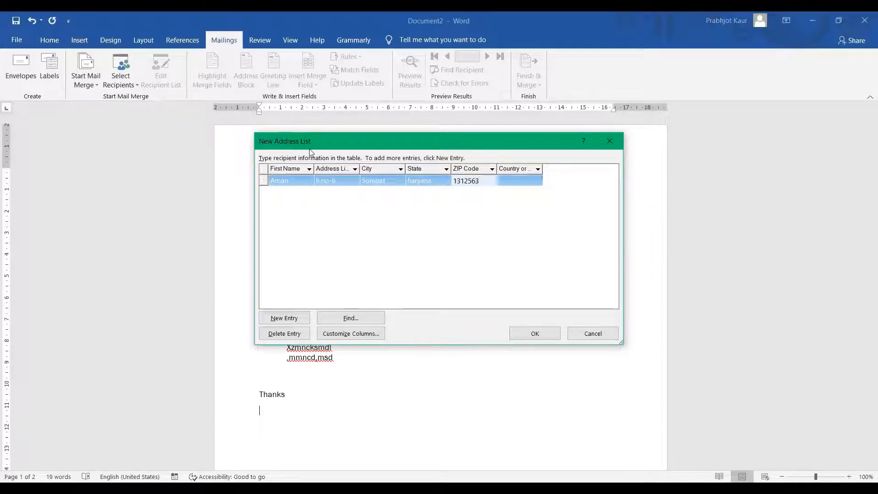
pyautogui.press('Tab')
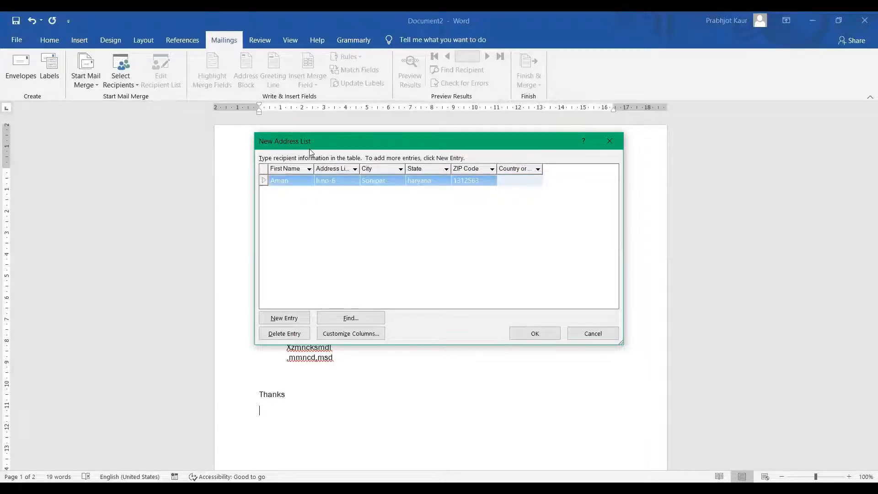
pyautogui.write('India')
# Add a new entry and fill in the second recipient's name, address, city and state
pyautogui.click(294, 322)
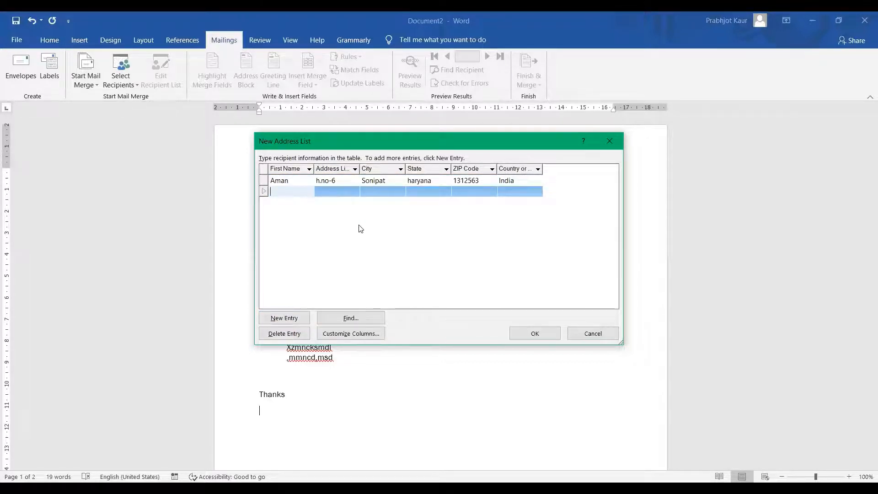
pyautogui.write('Shahaid')
pyautogui.click(360, 228)
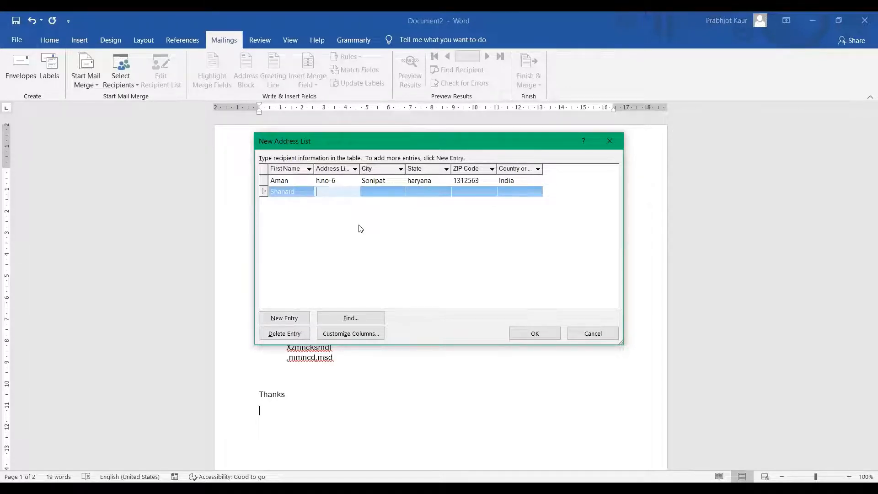
pyautogui.write('hsdu')
pyautogui.press('Tab')
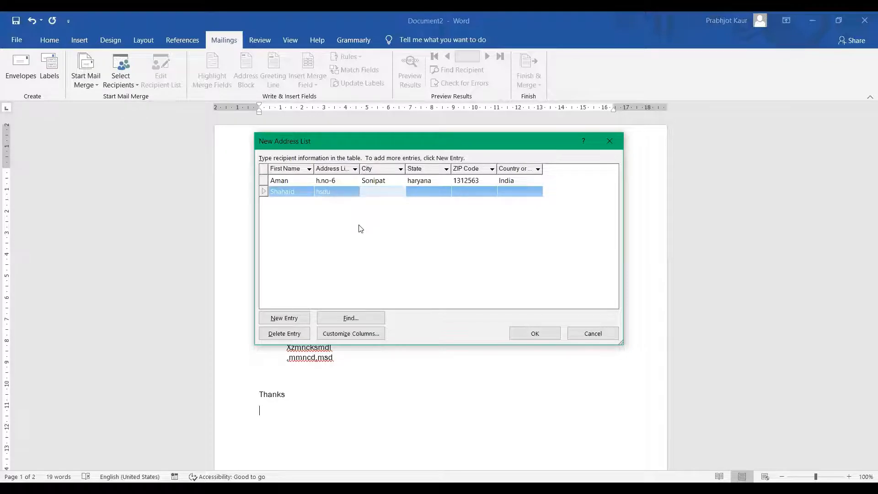
pyautogui.write('delhi')
pyautogui.press('Tab')
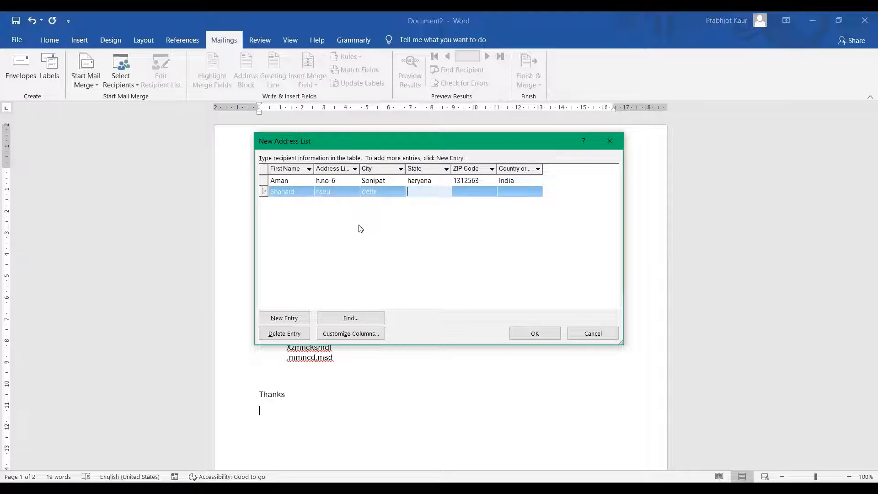
pyautogui.write('delhi')
pyautogui.press('Tab')
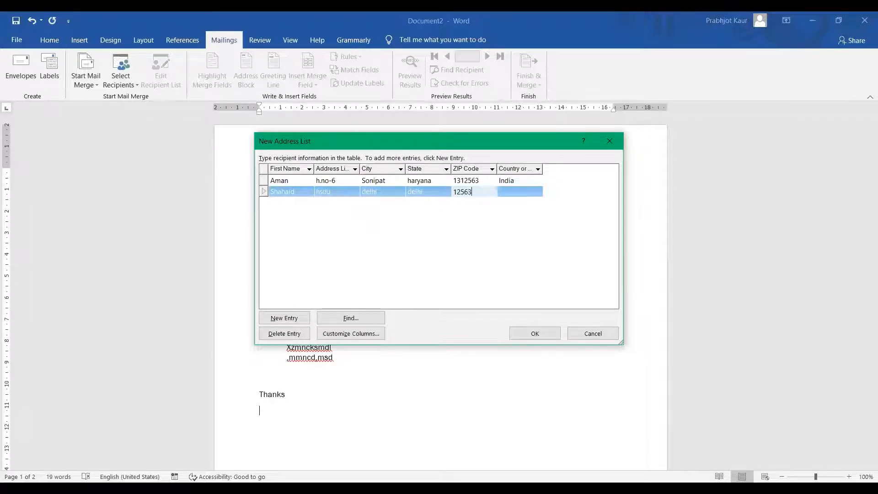
pyautogui.press('Tab')
# Add a third recipient with name, address, city, ZIP code and country India, leaving State blank
pyautogui.write('i')
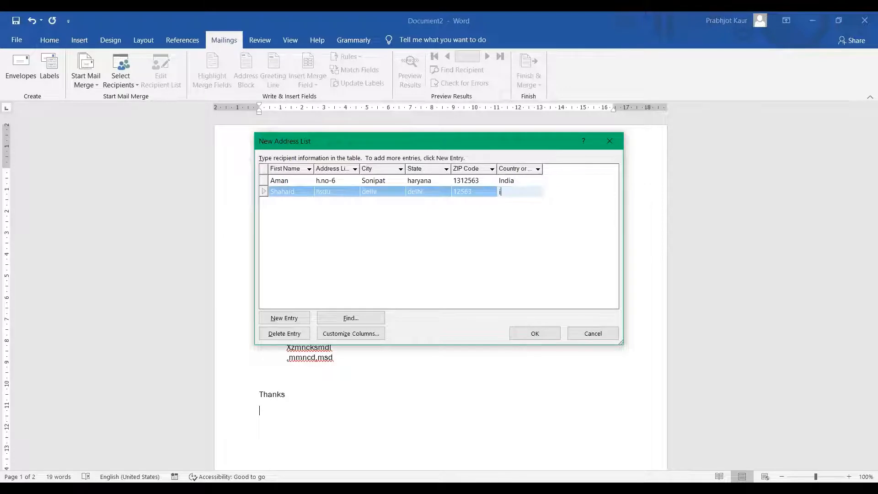
pyautogui.write('ia')
pyautogui.click(273, 319)
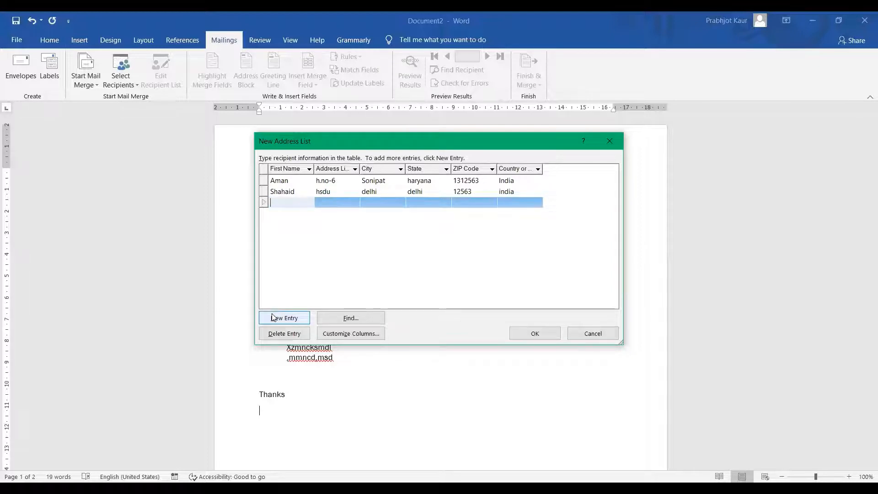
pyautogui.write('kaviya')
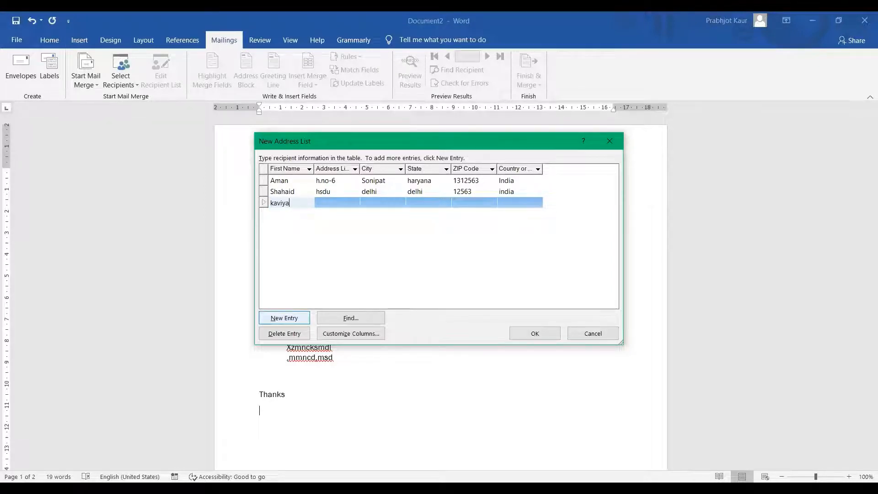
pyautogui.press('Tab')
pyautogui.write('rvtty')
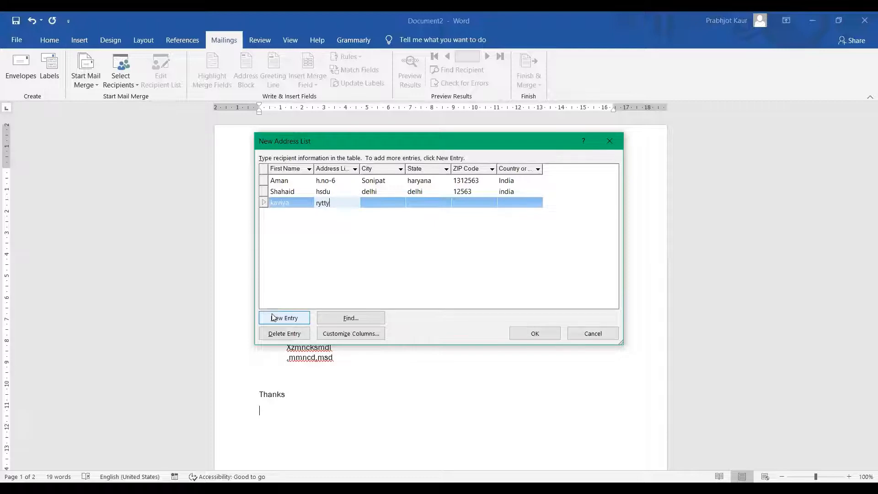
pyautogui.press('Tab')
pyautogui.write('de')
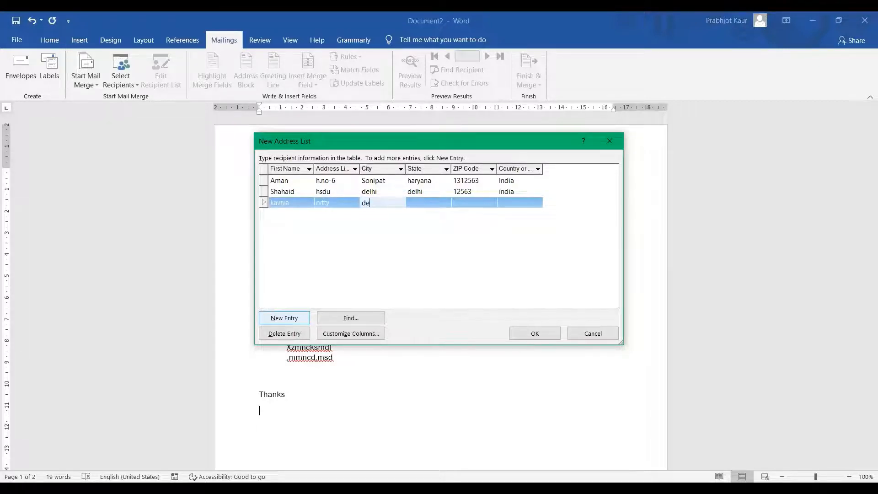
pyautogui.write('lhi')
pyautogui.press('Tab')
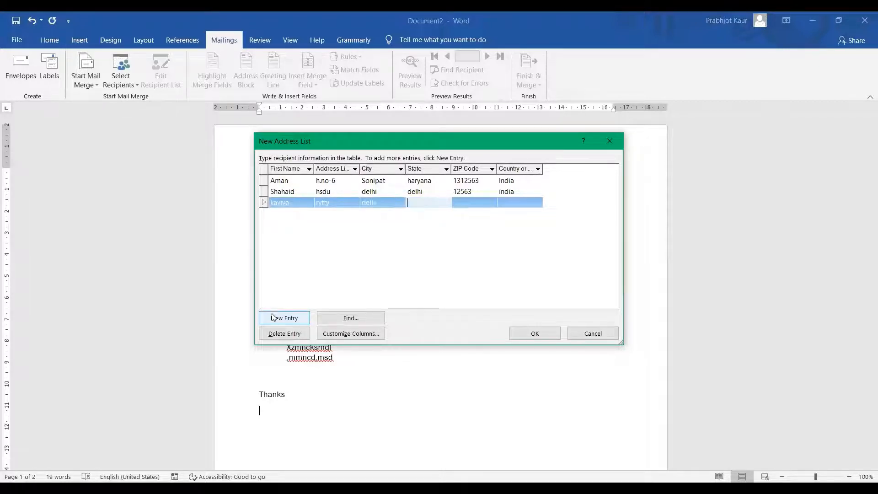
pyautogui.write('delhi')
pyautogui.press('Tab')
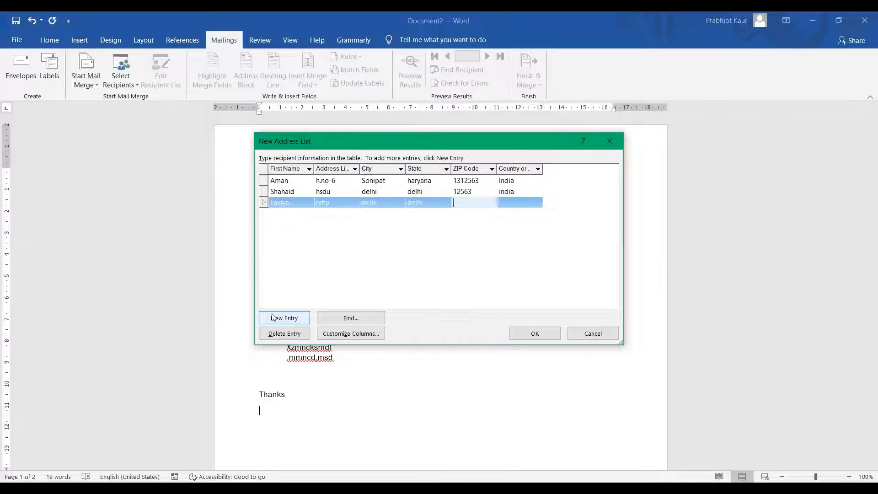
pyautogui.write('123568')
pyautogui.press('Tab')
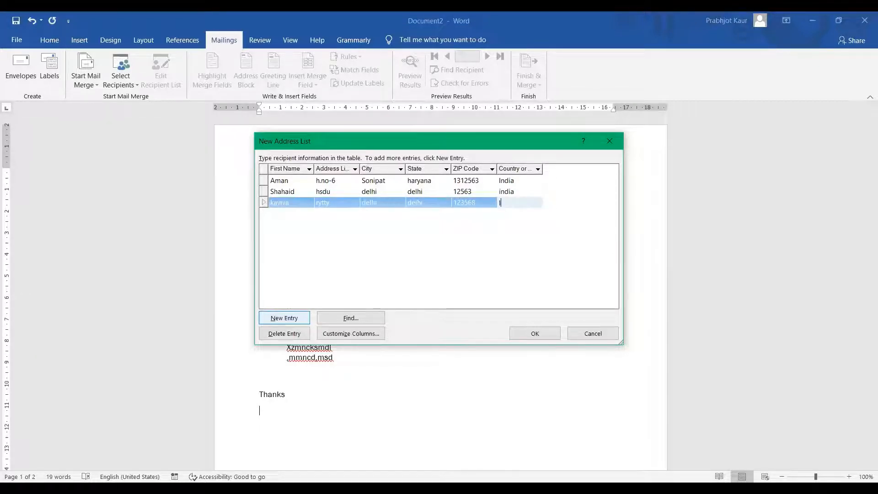
pyautogui.write('India')
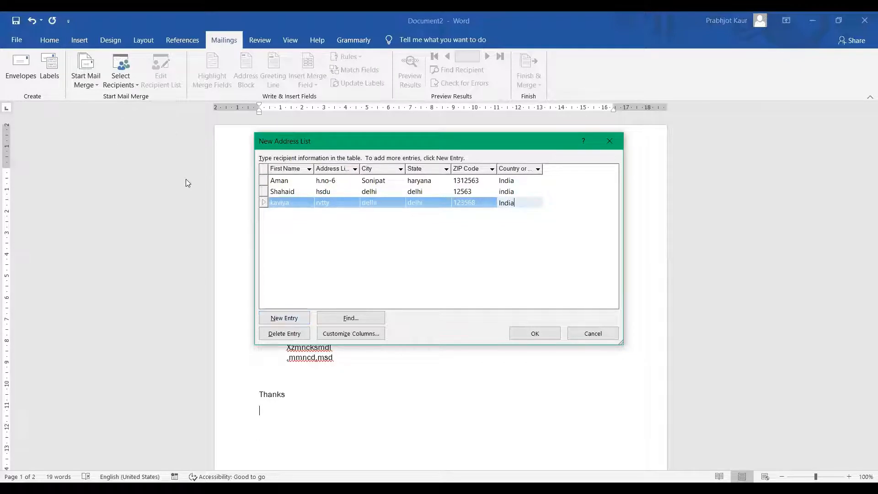
# Add a fourth recipient with name, address, city, state, ZIP code and country India
pyautogui.click(281, 319)
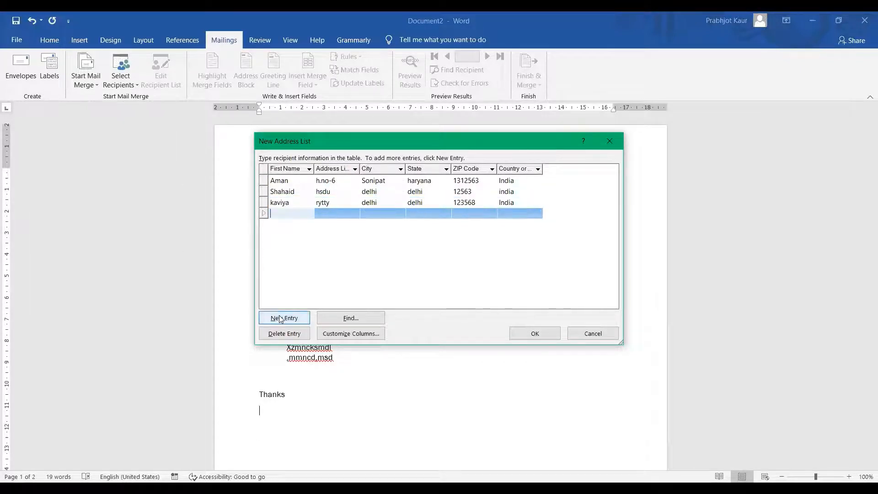
pyautogui.write('heena')
pyautogui.press('Tab')
pyautogui.write('vweuv')
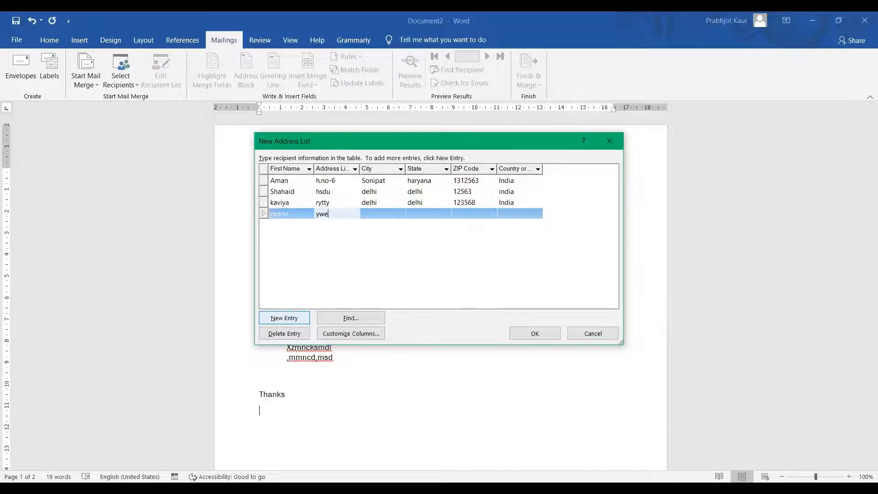
pyautogui.press('Tab')
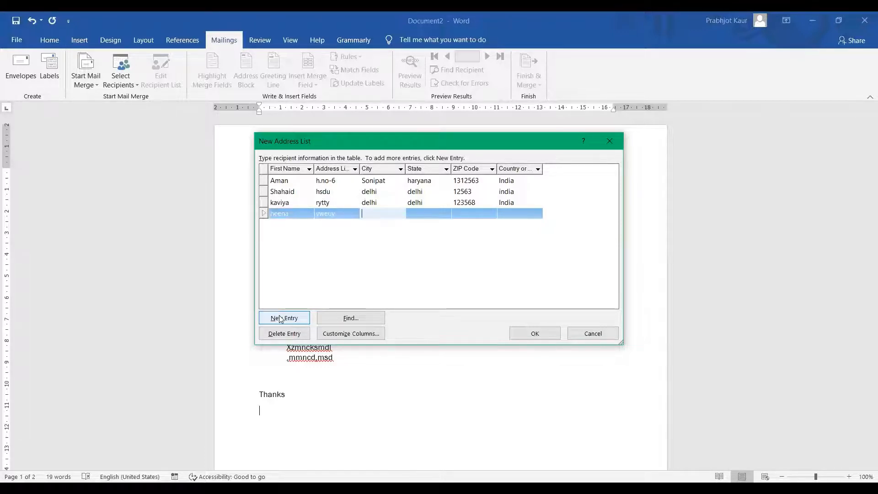
pyautogui.write('punj')
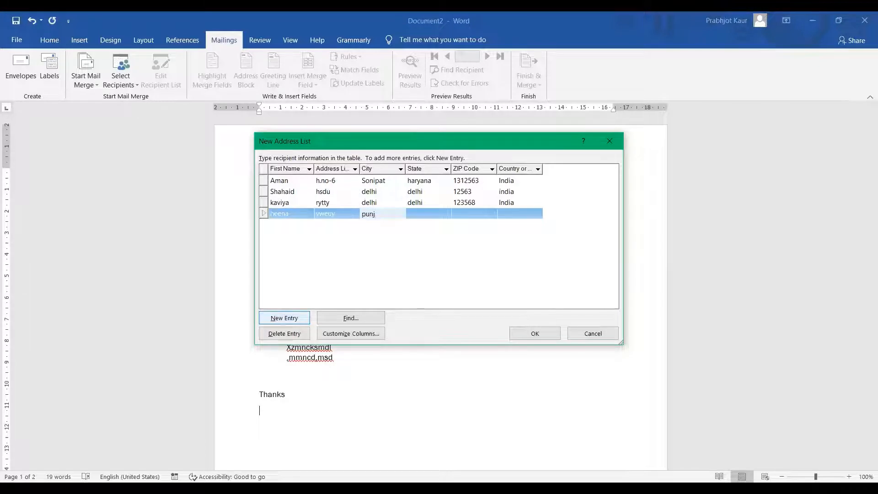
pyautogui.write('B')
pyautogui.write('ab')
pyautogui.press('Tab')
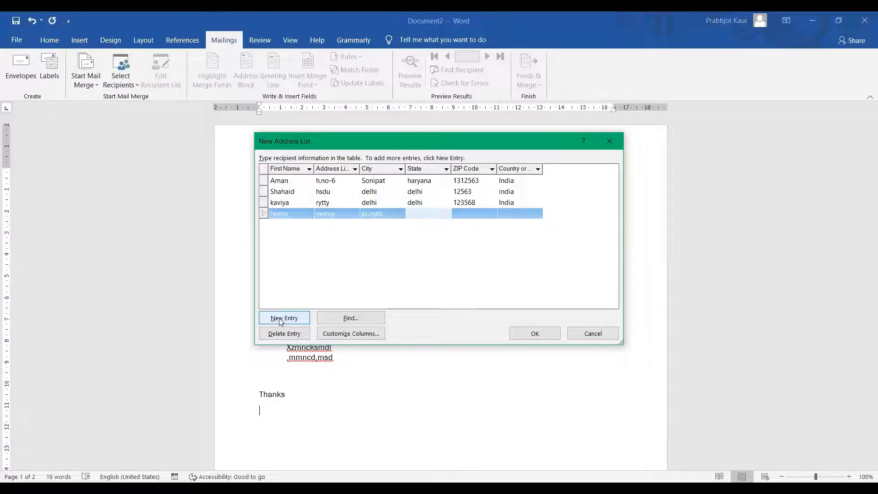
pyautogui.write('jsnd')
pyautogui.press('Tab')
pyautogui.write('jgd')
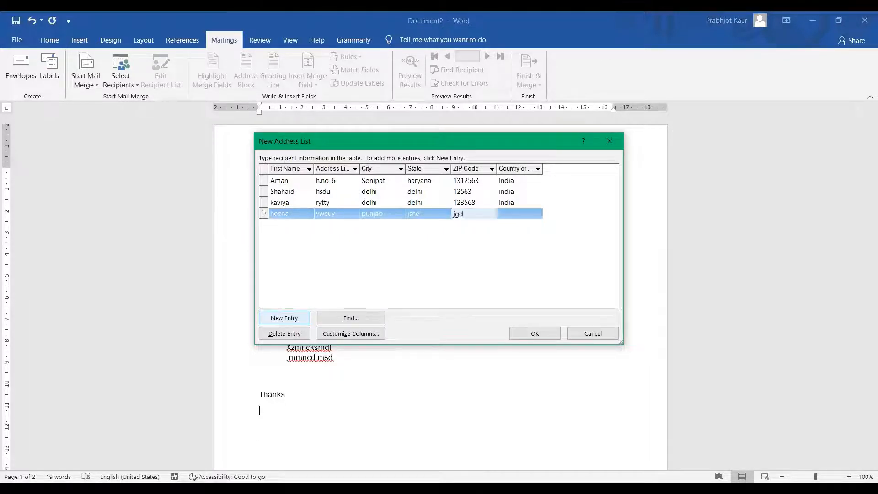
pyautogui.press('BackSpace')
pyautogui.press('BackSpace')
pyautogui.press('BackSpace')
pyautogui.write('1256')
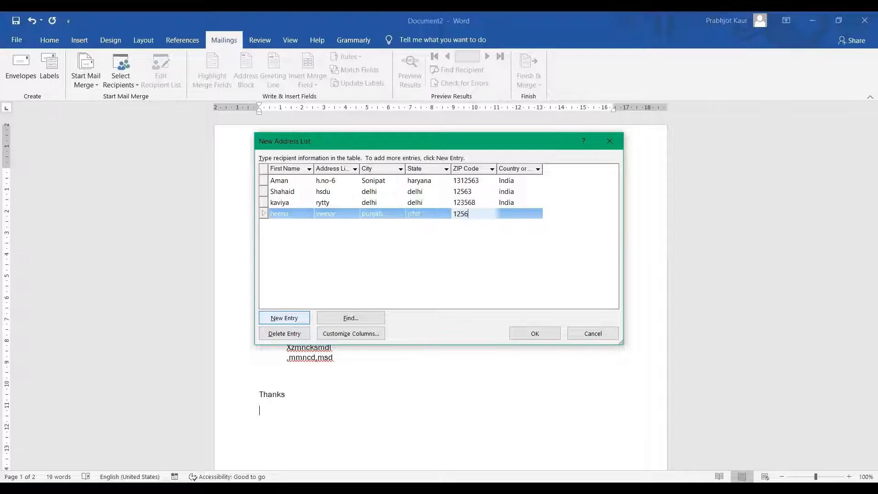
pyautogui.write('34')
pyautogui.press('Tab')
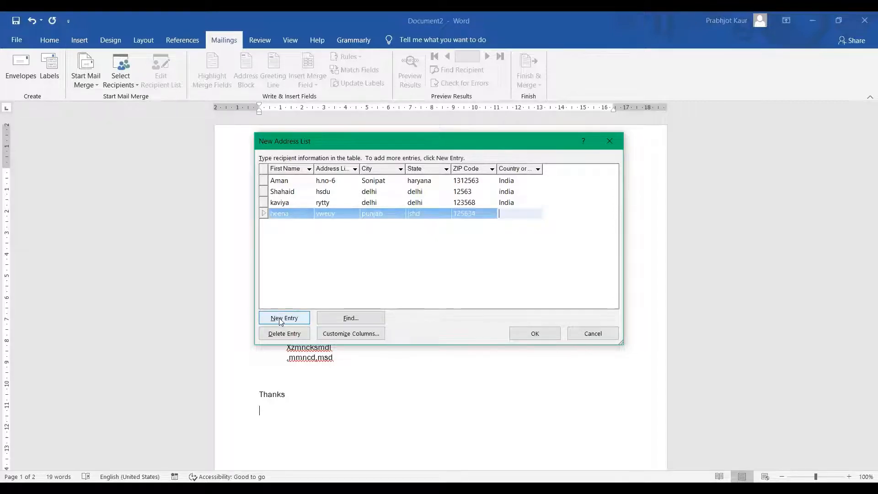
pyautogui.write('Indi')
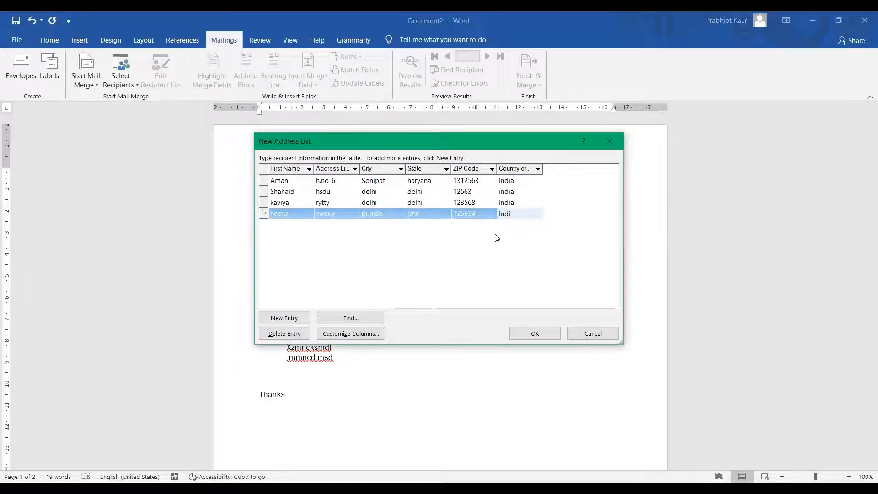
pyautogui.write('A')
# Confirm the recipient list and save it as the address list DB1
pyautogui.click(550, 334)
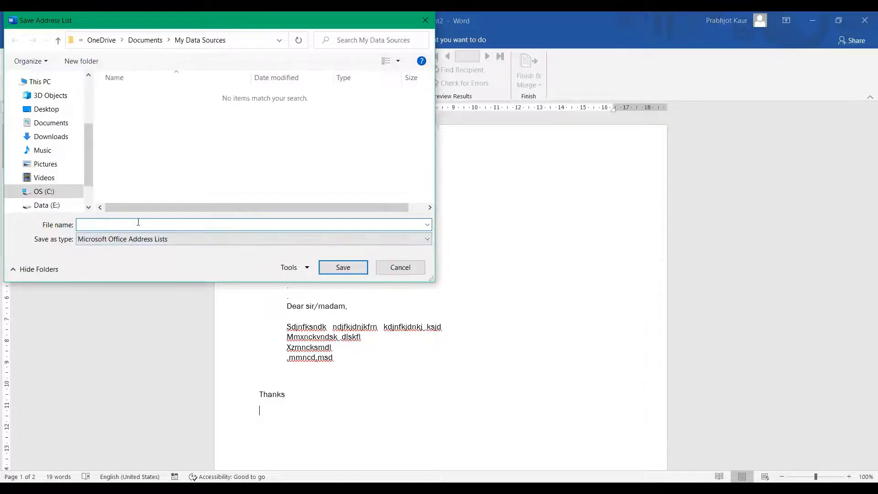
pyautogui.write('DB1')
pyautogui.click(343, 267)
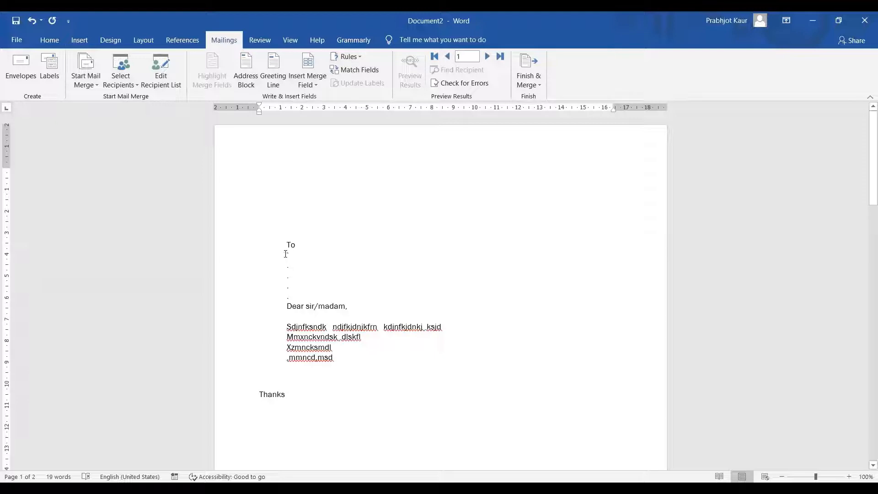
# Insert the First_Name and Address_Line_1 merge fields on separate lines under To
pyautogui.click(285, 254)
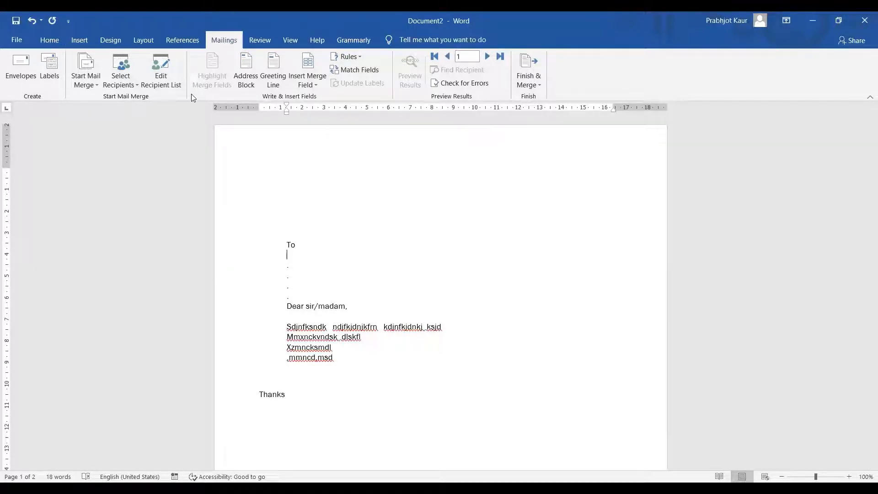
pyautogui.click(318, 83)
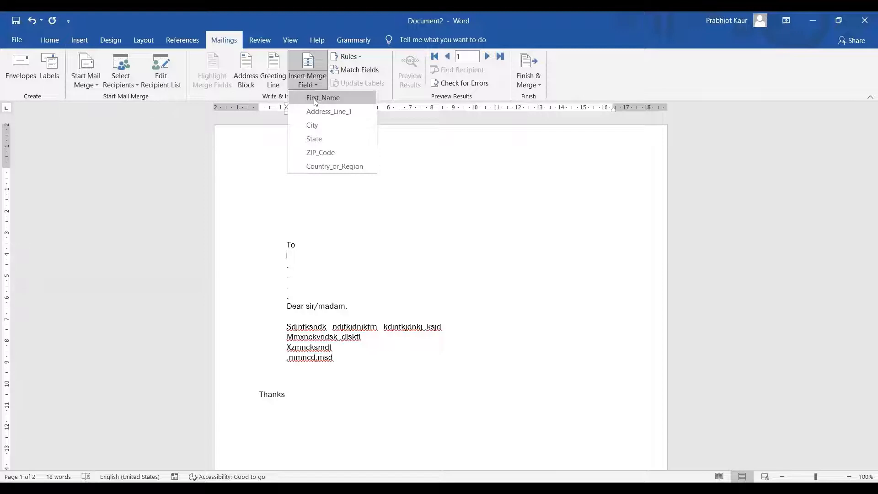
pyautogui.click(313, 98)
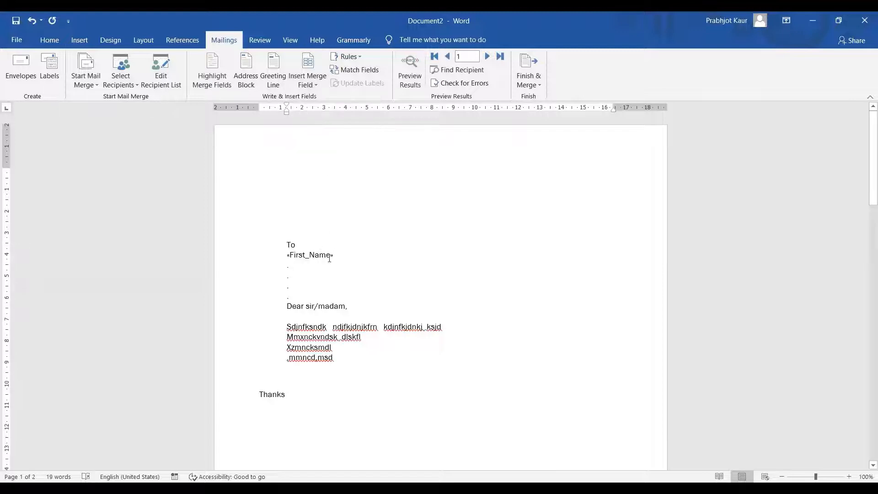
pyautogui.click(289, 264)
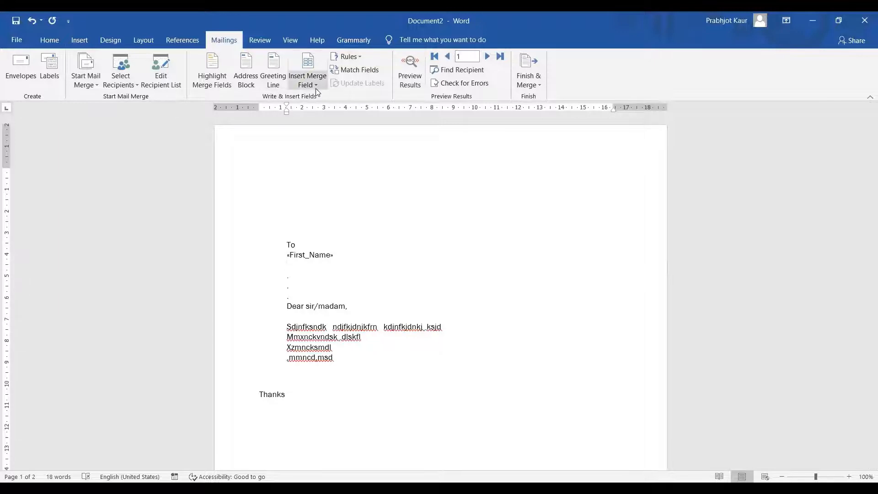
pyautogui.click(308, 114)
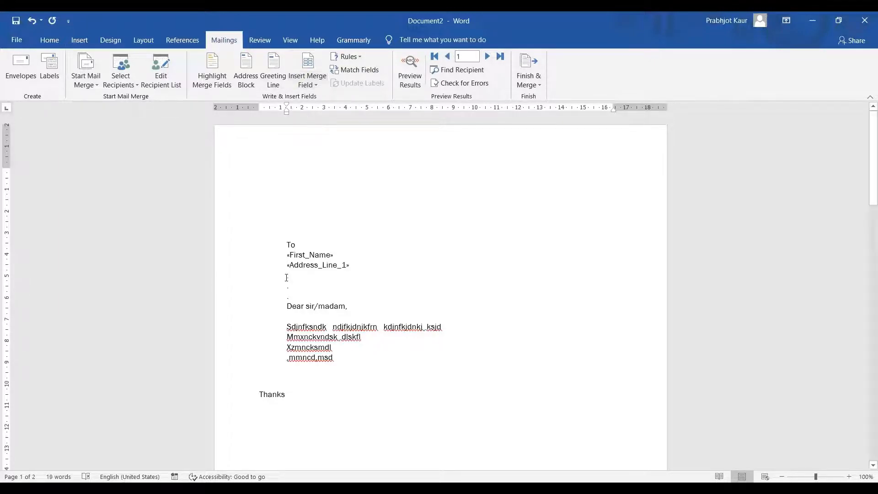
# Add City, State and ZIP_Code merge fields below, with a blank line before the greeting
pyautogui.moveTo(287, 276); pyautogui.dragTo(303, 277)
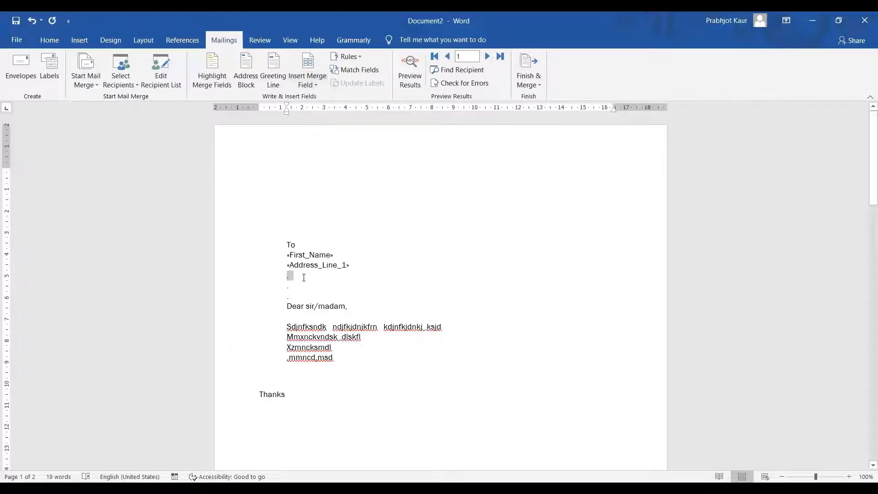
pyautogui.click(308, 84)
pyautogui.click(314, 123)
pyautogui.moveTo(281, 284); pyautogui.dragTo(303, 287)
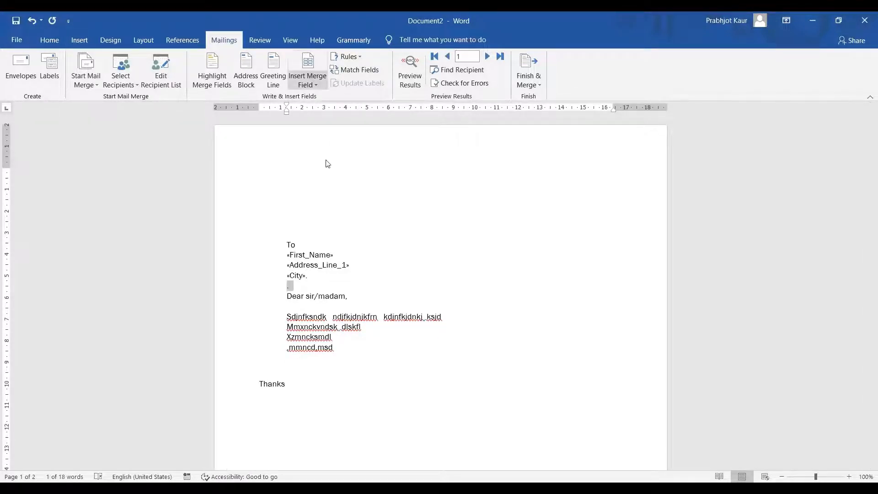
pyautogui.click(336, 118)
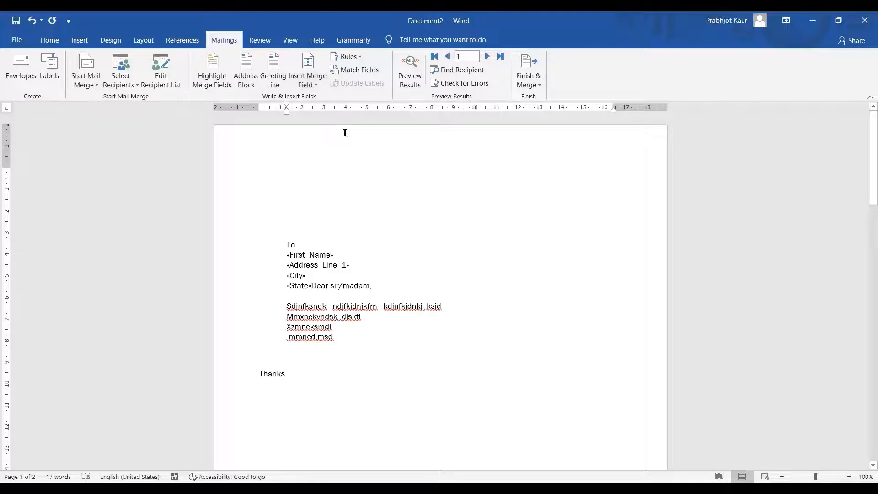
pyautogui.press('Return')
pyautogui.press('Return')
pyautogui.press('Up')
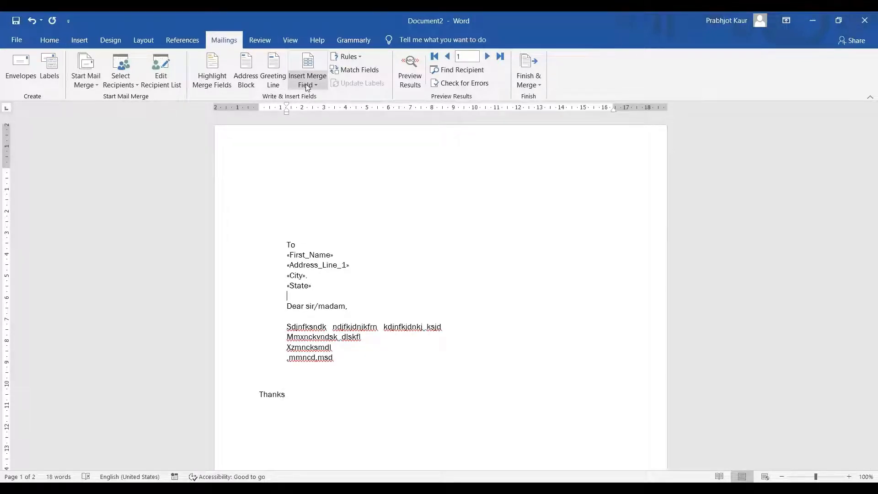
pyautogui.click(316, 154)
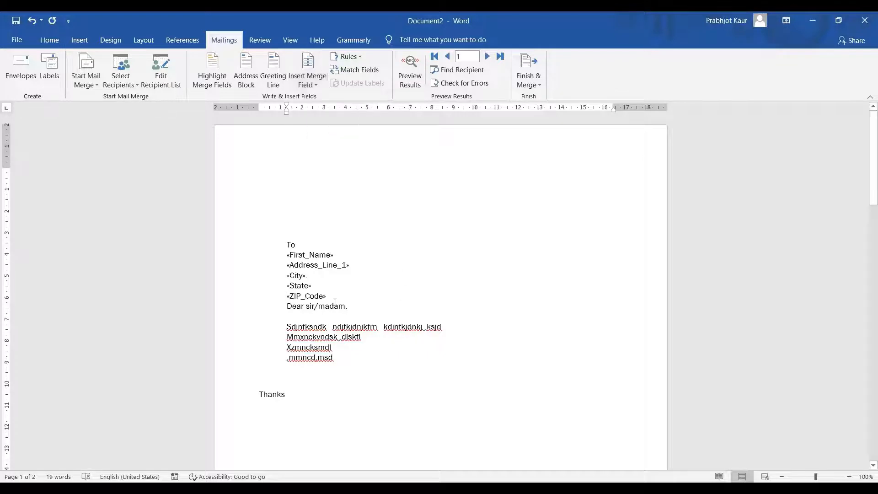
pyautogui.press('Return')
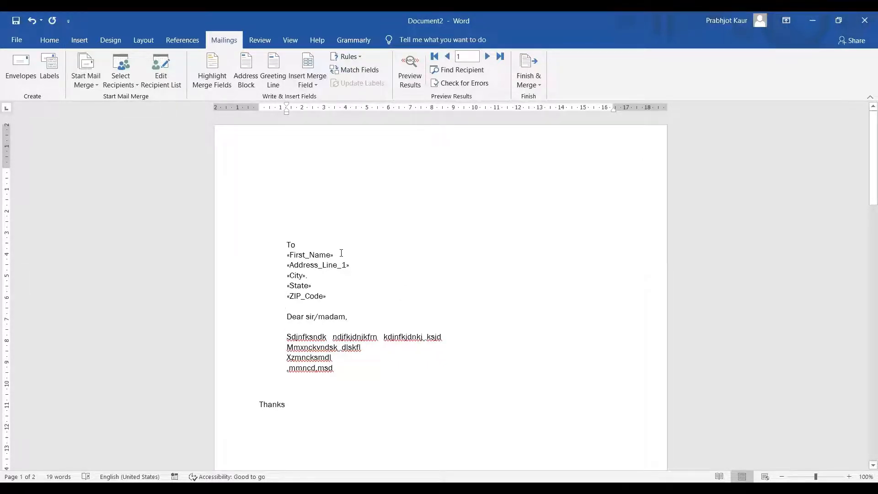
pyautogui.scroll(-2, 333, 297)
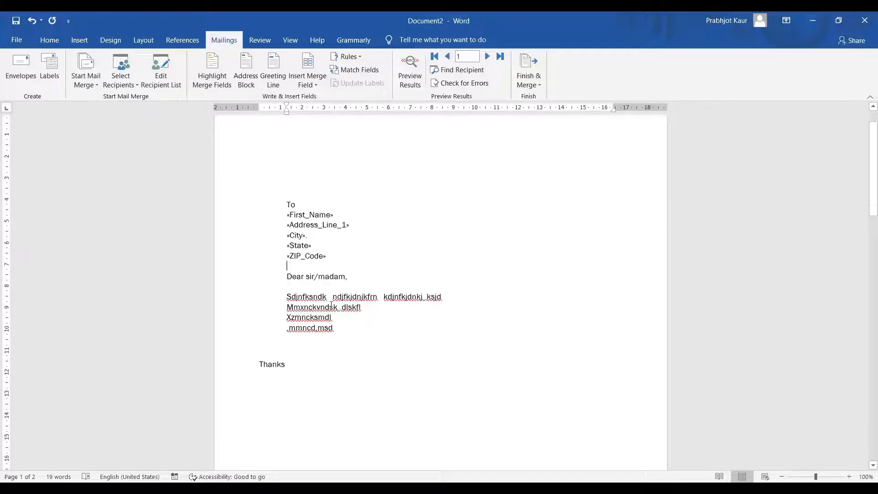
# Insert the Country_or_Region merge field on the line below Thanks
pyautogui.click(261, 374)
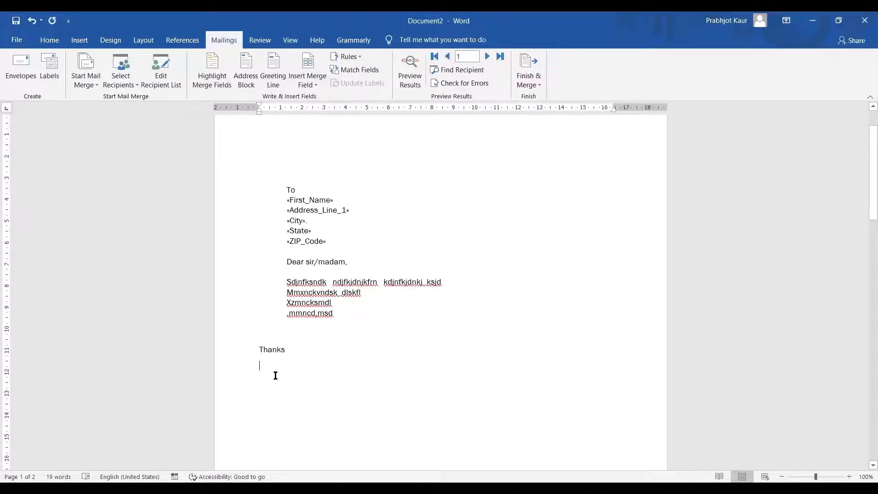
pyautogui.click(315, 87)
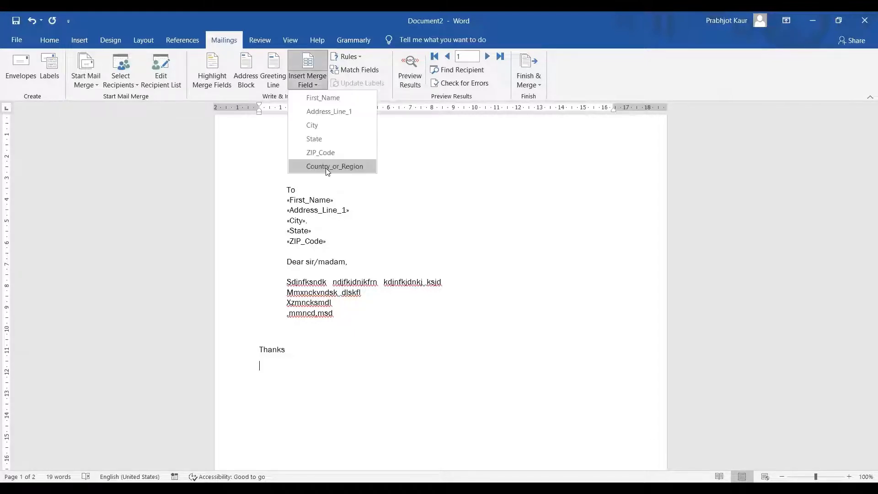
pyautogui.click(327, 167)
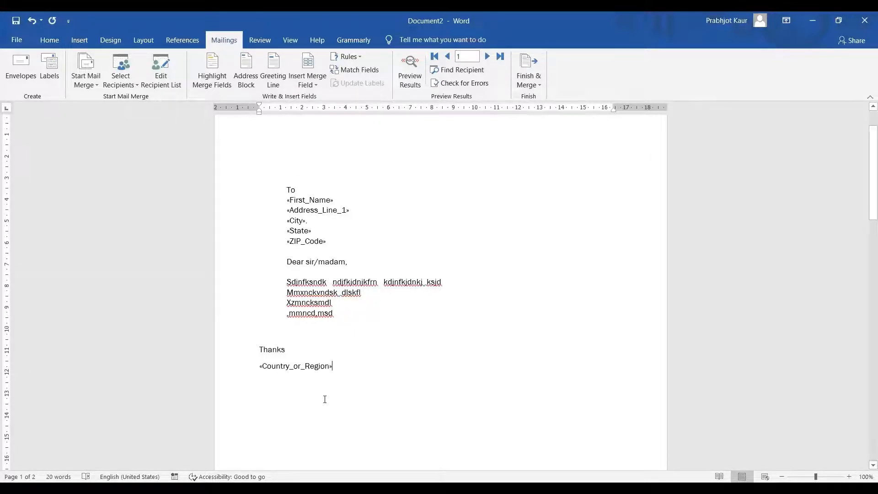
pyautogui.click(347, 388)
pyautogui.click(540, 90)
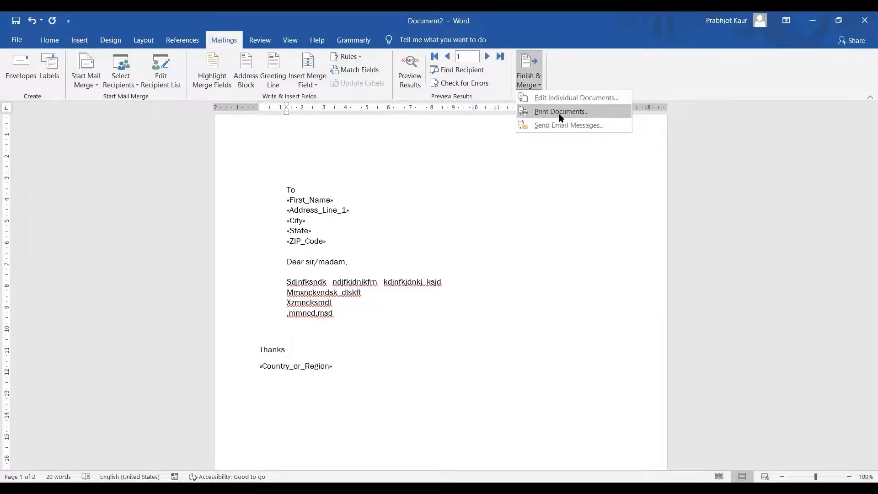
# Start printing the merged letters, cancel, and bring the Finish & Merge options back up
pyautogui.click(561, 112)
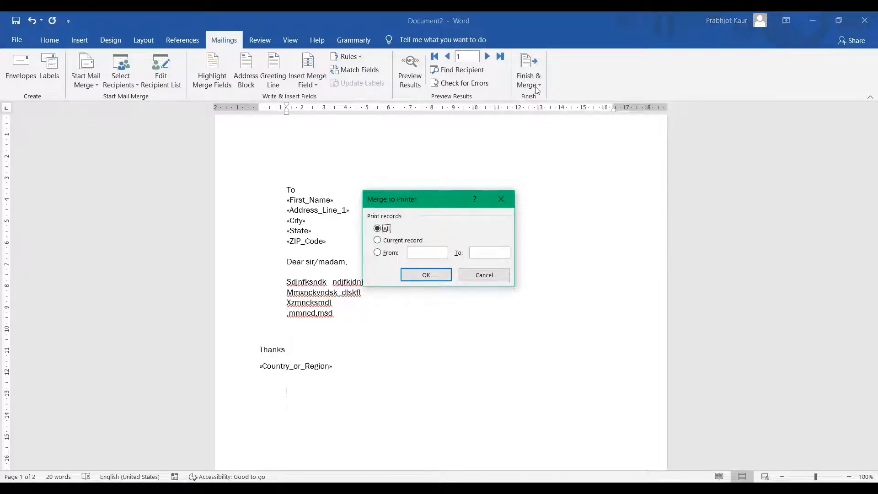
pyautogui.click(481, 276)
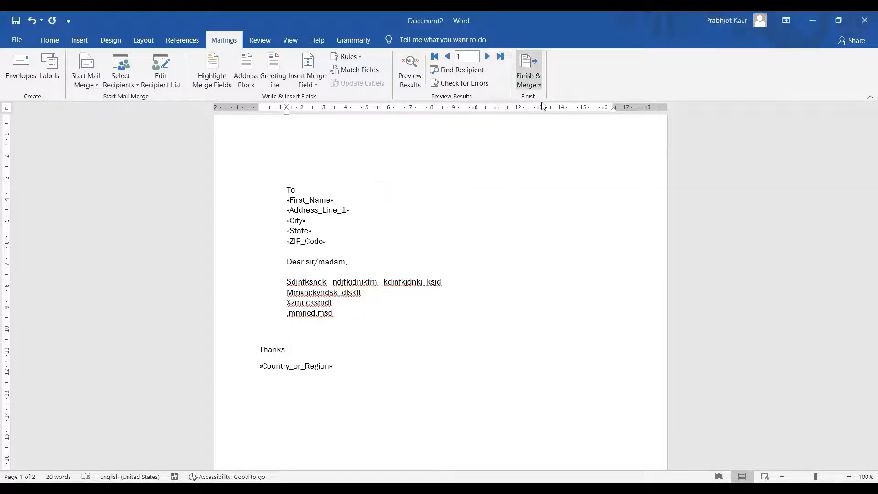
pyautogui.click(530, 80)
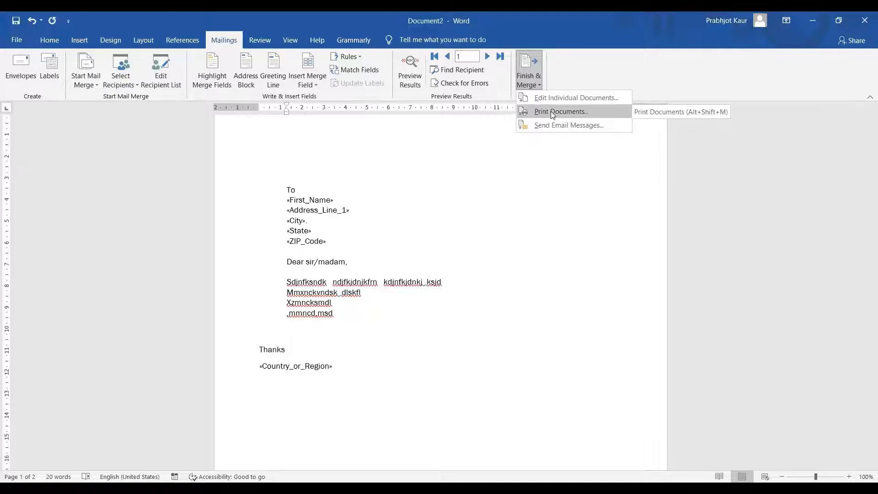
pyautogui.click(550, 111)
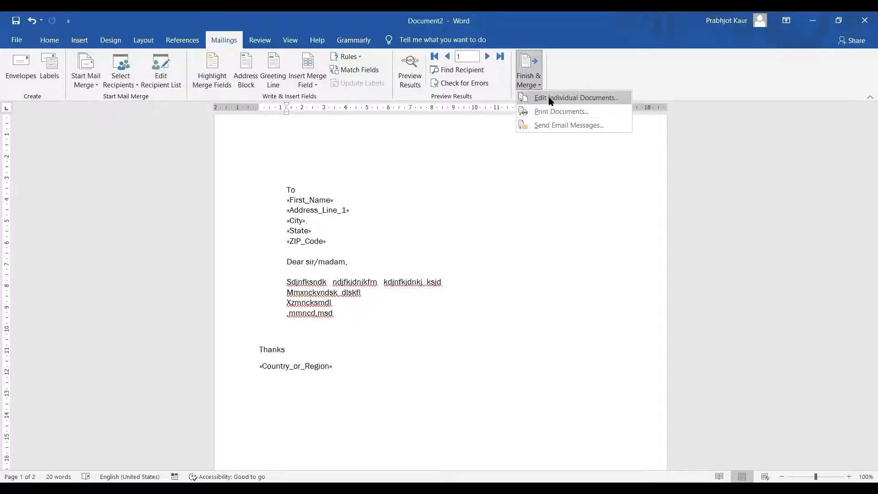
# Merge all records into a new editable document, Letters1
pyautogui.click(550, 100)
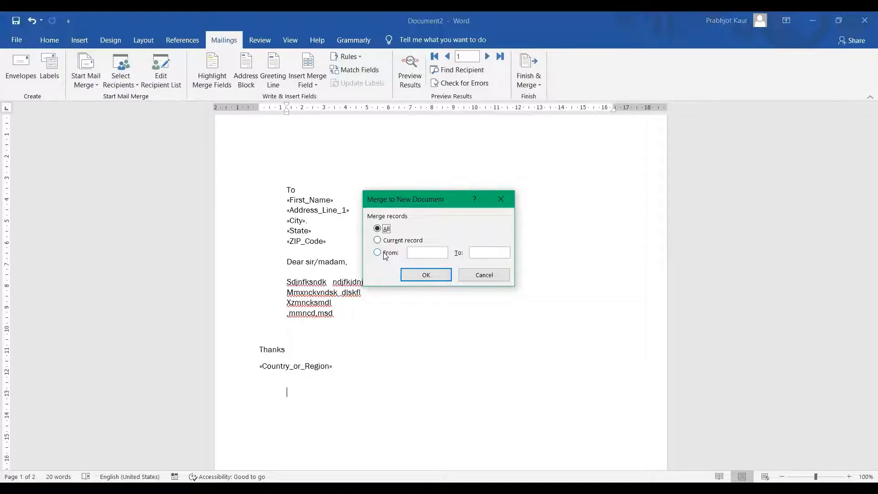
pyautogui.click(430, 277)
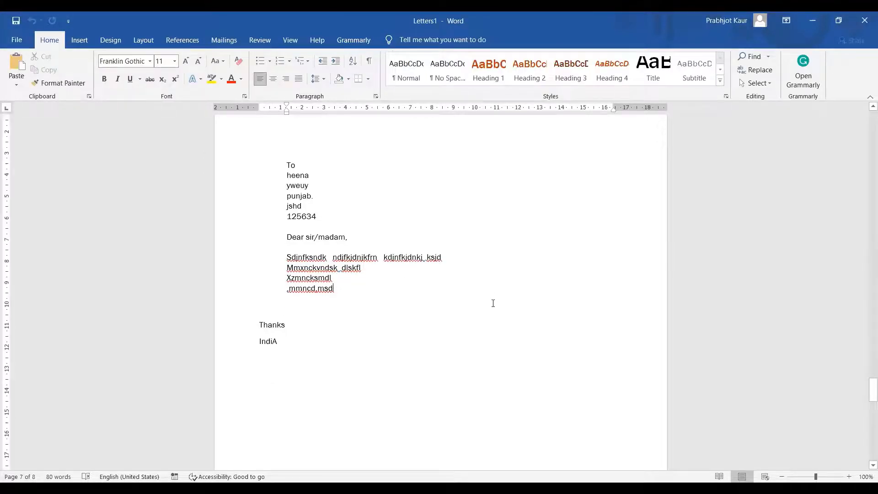
pyautogui.scroll(10, 493, 303)
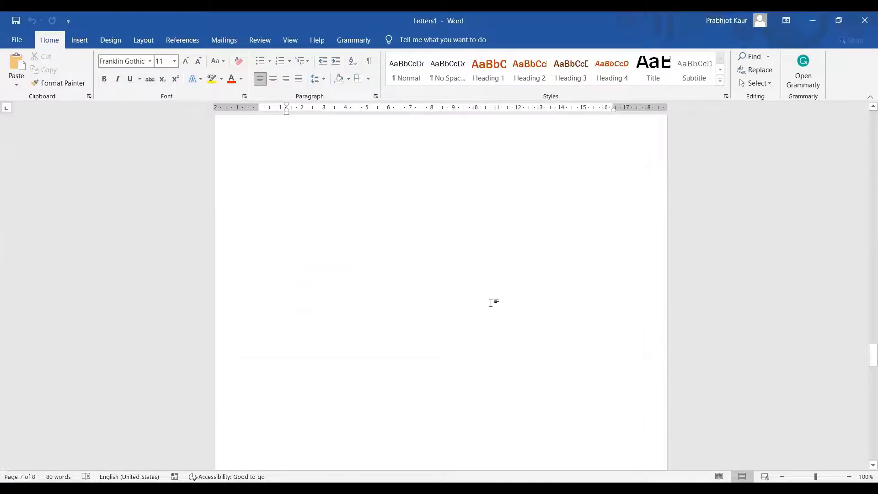
pyautogui.scroll(15, 491, 303)
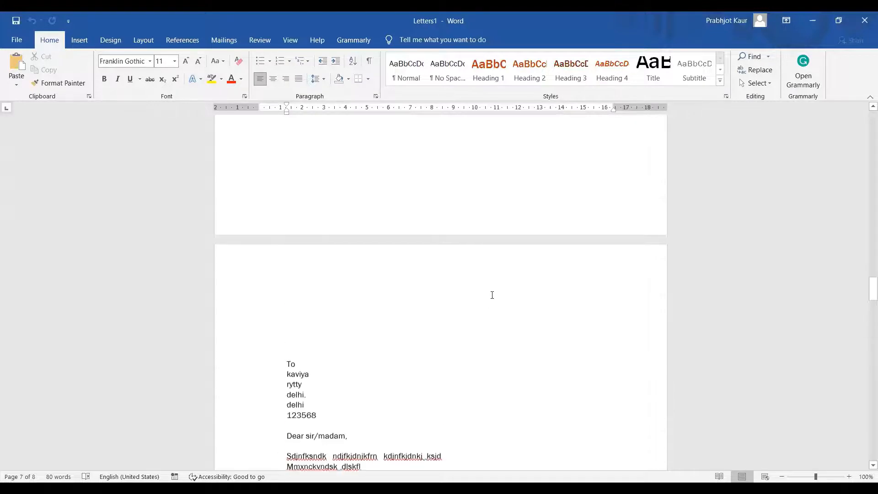
pyautogui.scroll(15, 488, 284)
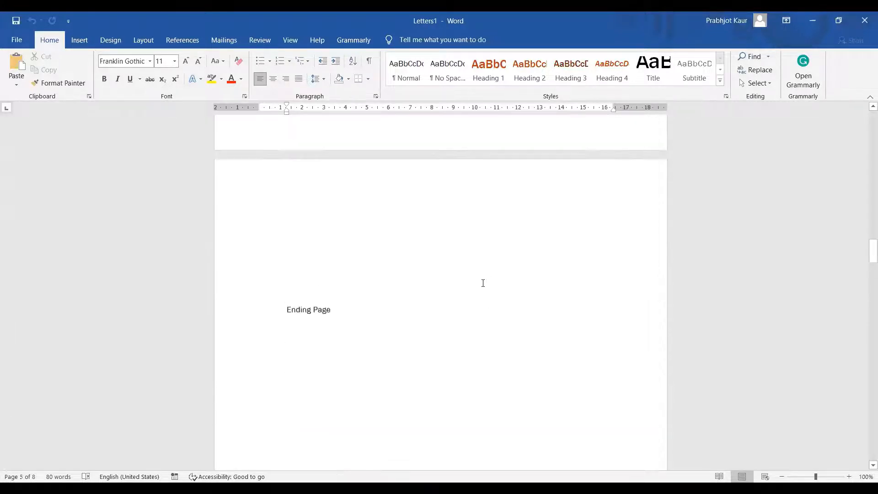
pyautogui.scroll(15, 482, 283)
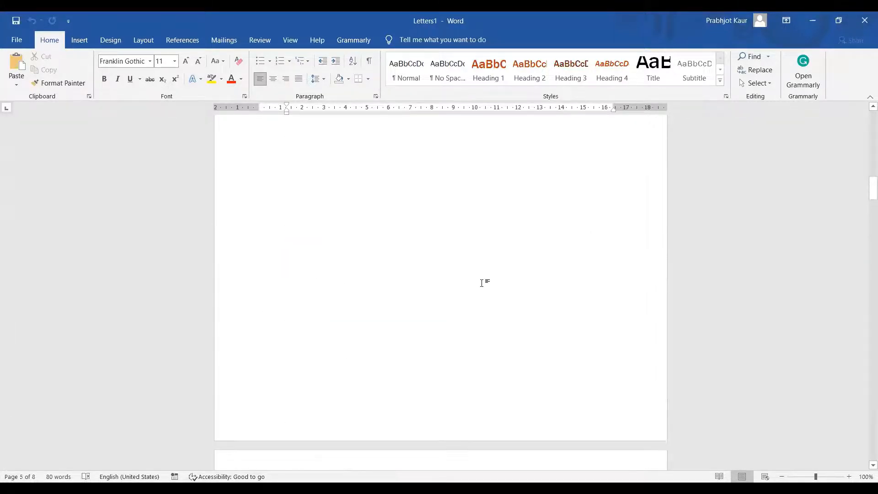
pyautogui.scroll(15, 482, 283)
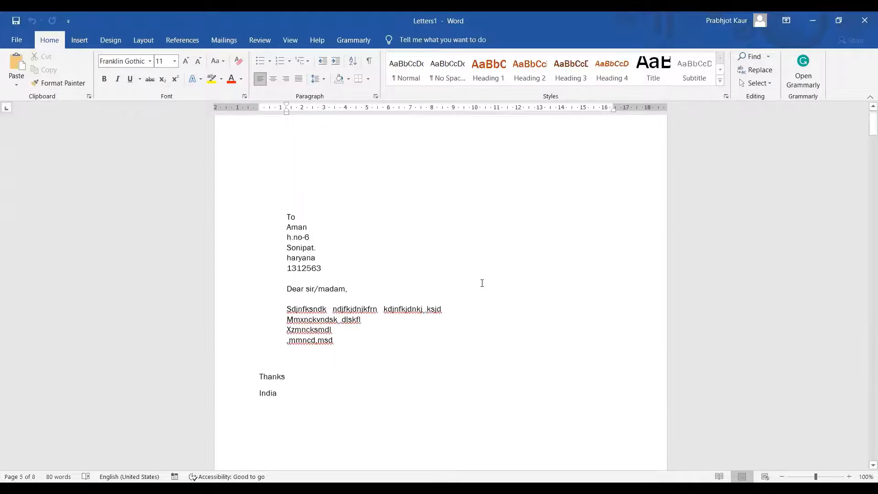
pyautogui.click(441, 288)
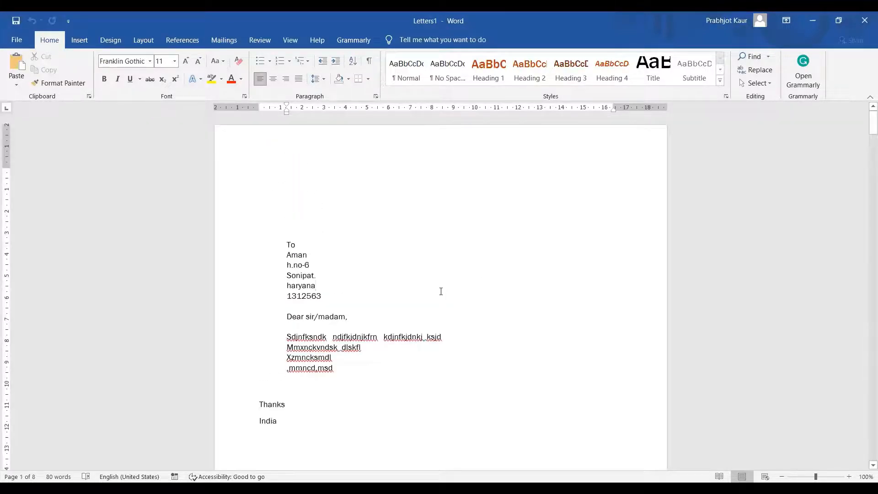
pyautogui.scroll(-1, 441, 291)
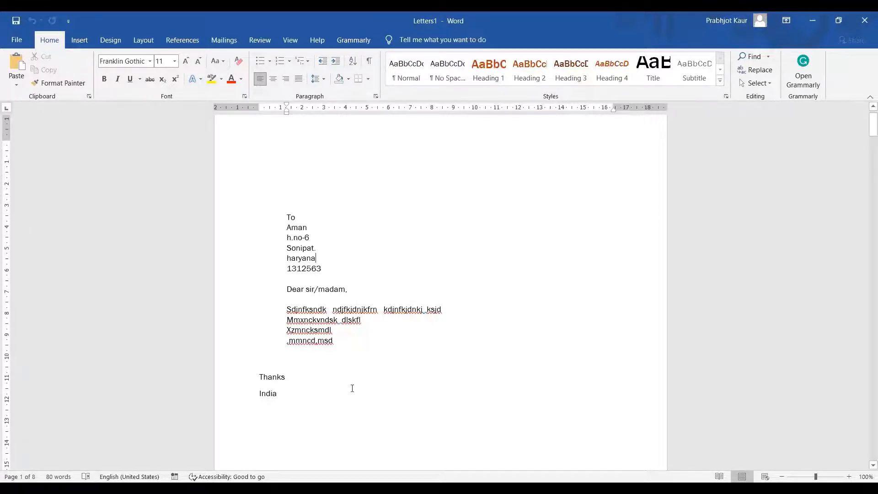
pyautogui.scroll(-20, 352, 388)
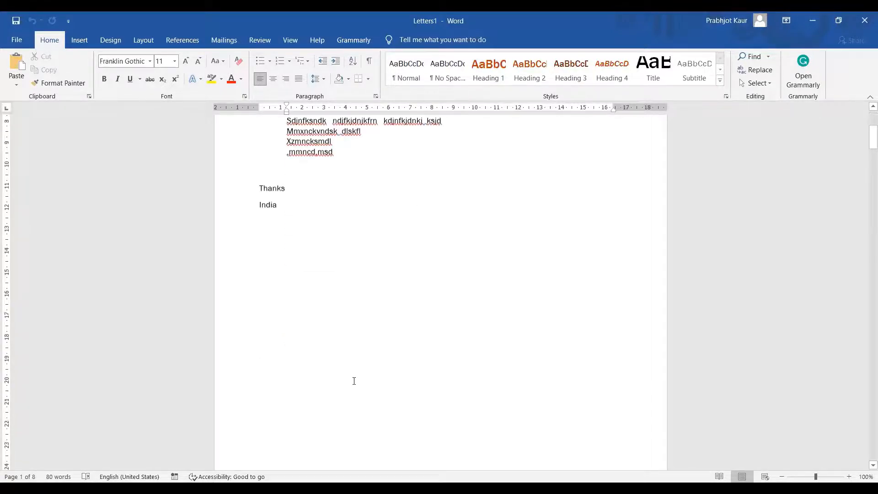
pyautogui.scroll(-15, 359, 343)
pyautogui.click(355, 351)
pyautogui.scroll(-1, 356, 350)
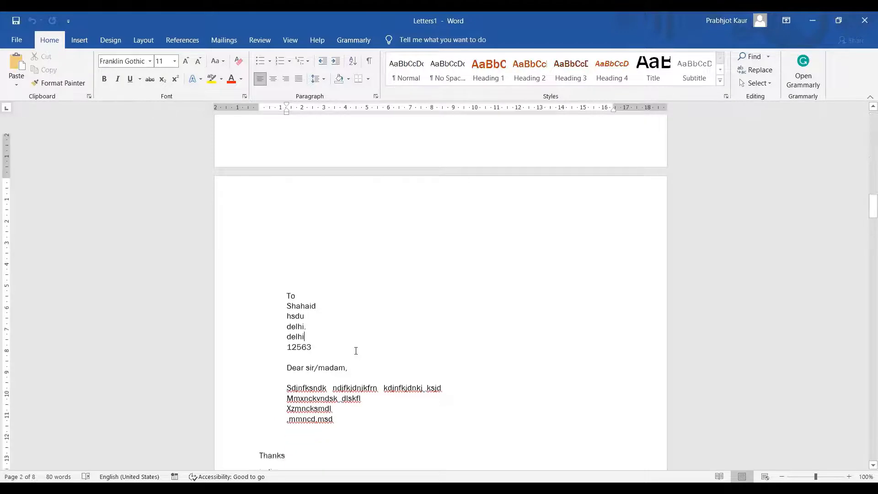
pyautogui.scroll(-20, 356, 351)
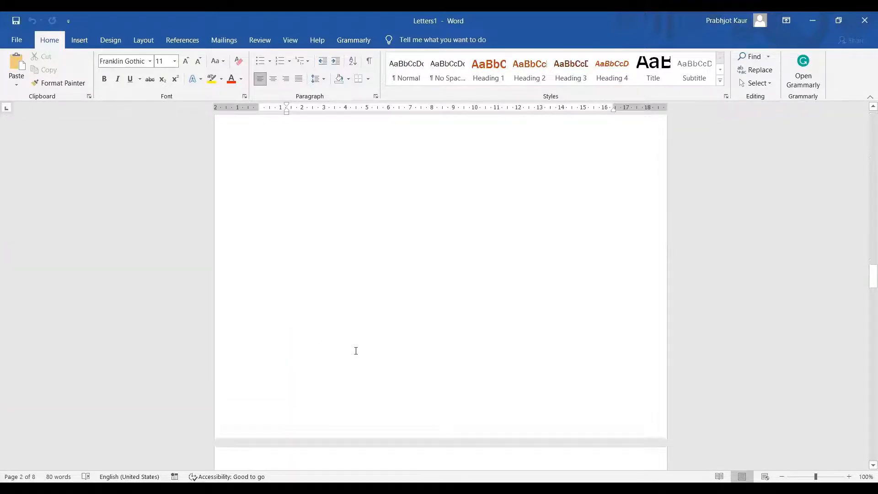
pyautogui.scroll(-20, 355, 350)
pyautogui.click(366, 316)
pyautogui.scroll(-4, 368, 350)
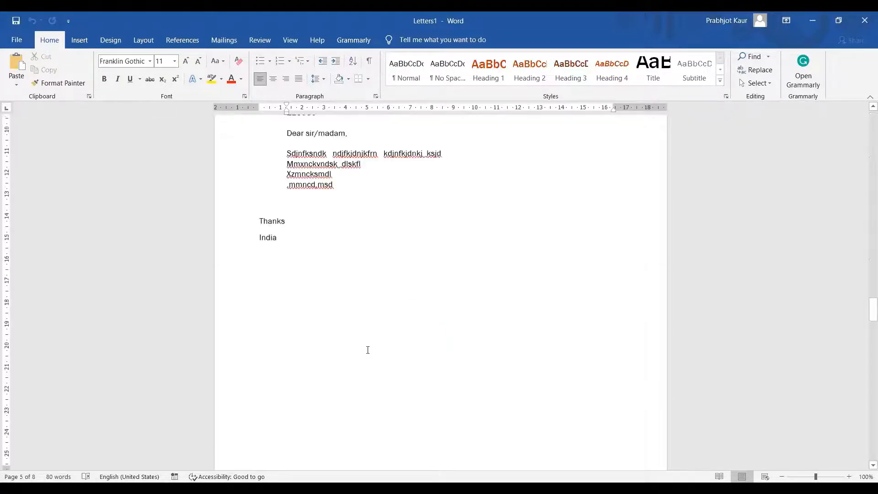
pyautogui.scroll(-15, 368, 350)
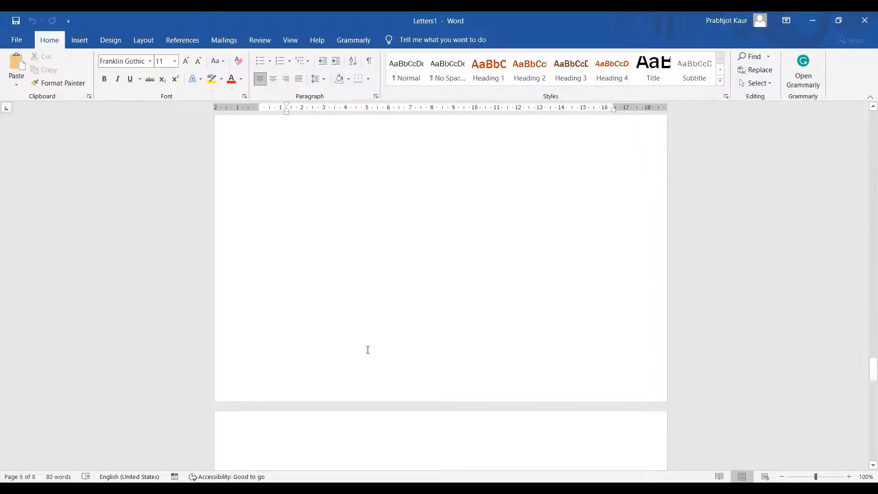
pyautogui.scroll(-8, 367, 349)
pyautogui.click(367, 350)
pyautogui.scroll(-1, 368, 350)
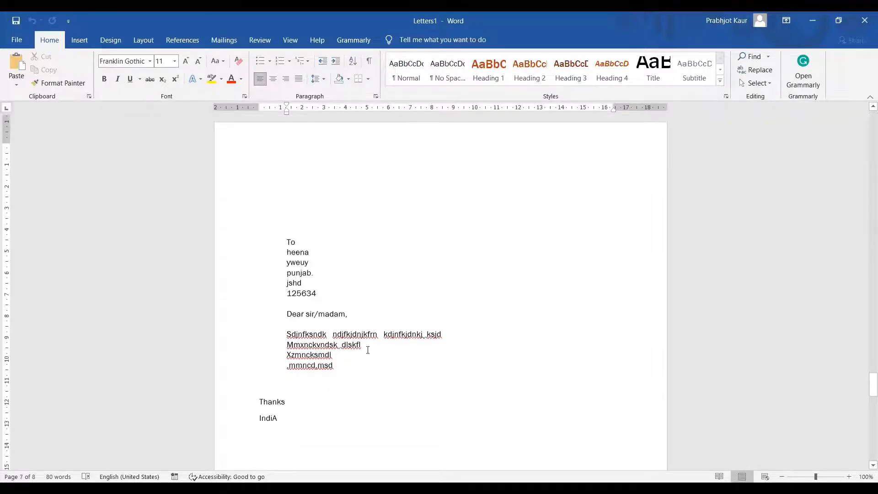
pyautogui.scroll(-15, 368, 349)
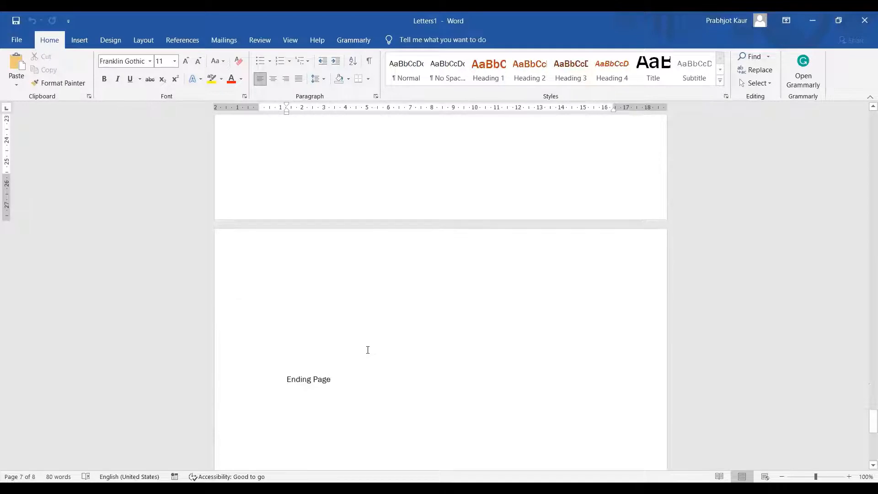
pyautogui.scroll(-4, 367, 350)
pyautogui.scroll(6, 367, 350)
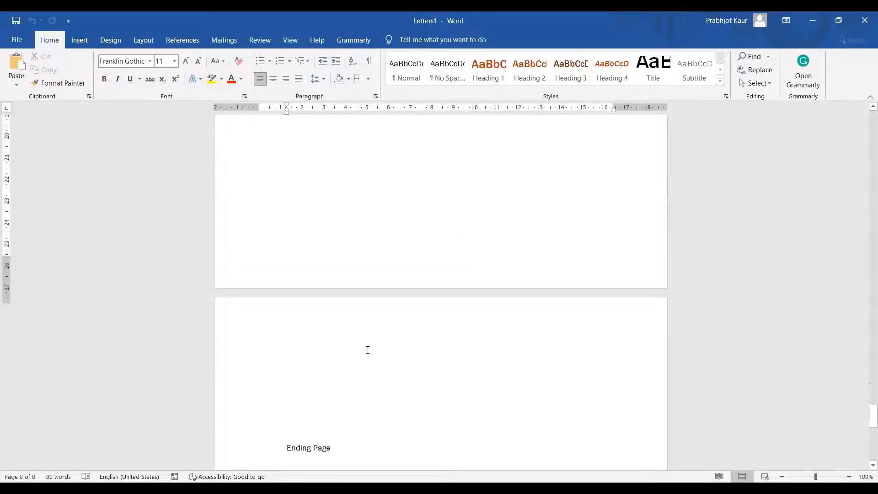
pyautogui.scroll(20, 368, 350)
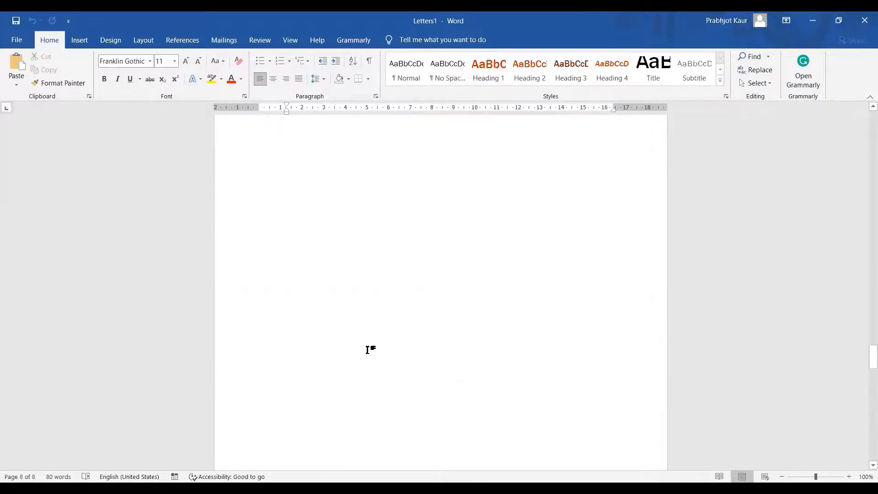
pyautogui.scroll(-5, 367, 349)
pyautogui.scroll(12, 368, 349)
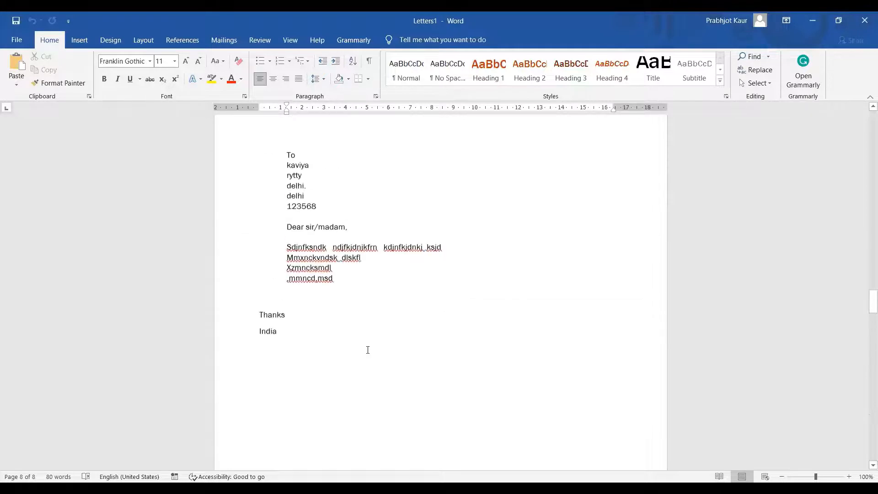
pyautogui.scroll(10, 368, 350)
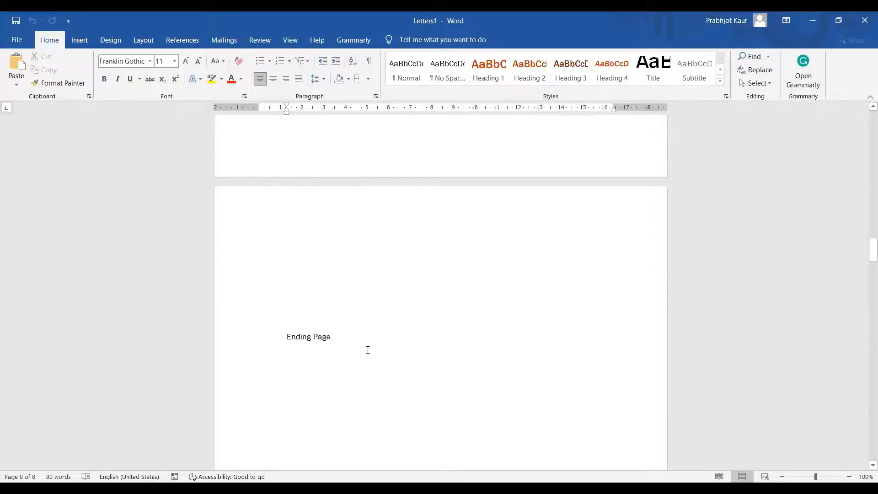
pyautogui.scroll(15, 368, 350)
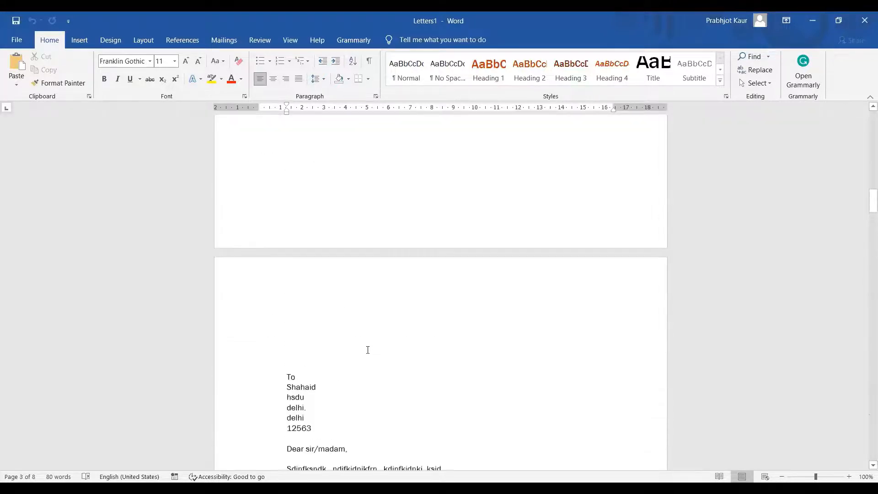
pyautogui.scroll(10, 367, 350)
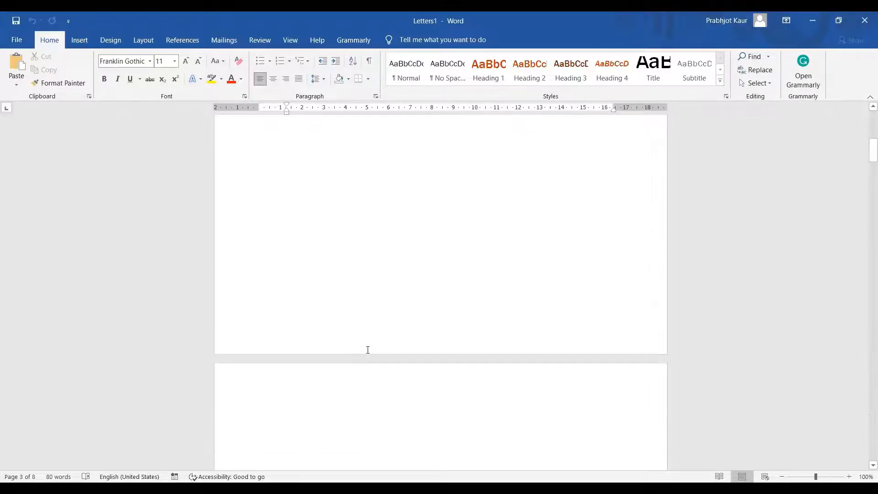
pyautogui.scroll(10, 367, 350)
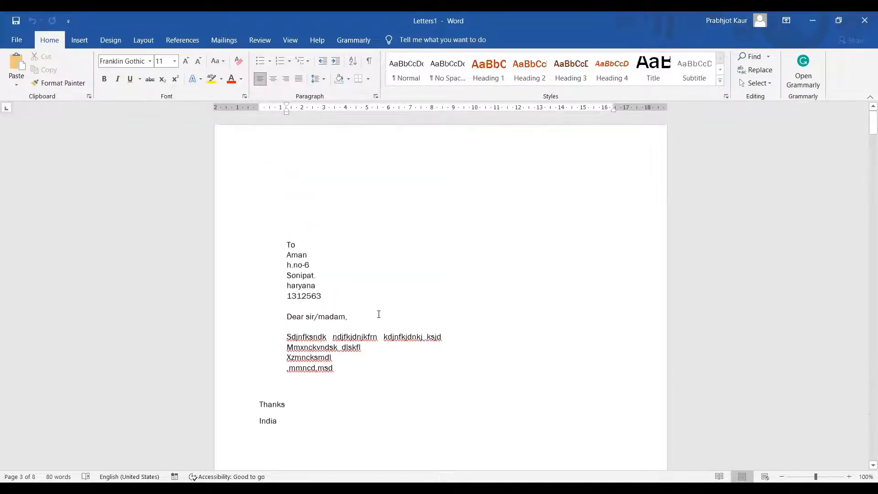
pyautogui.click(379, 300)
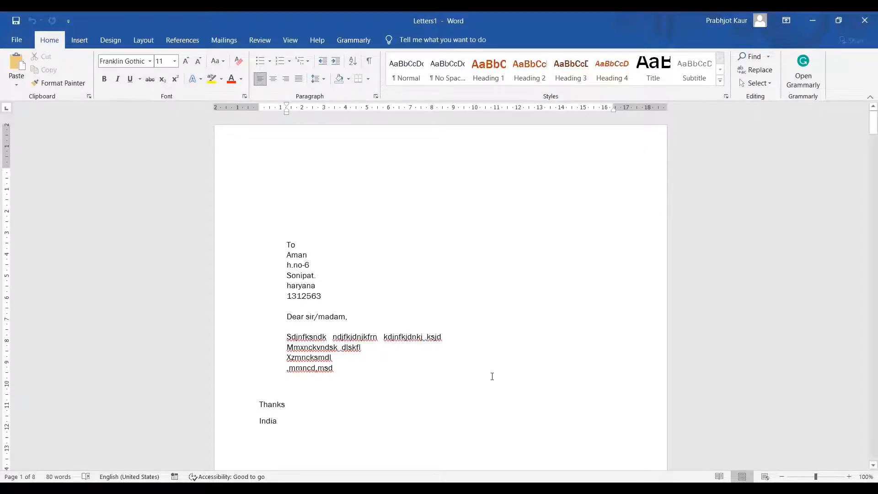
pyautogui.press('Up')
pyautogui.press('Up')
pyautogui.scroll(-3, 435, 343)
pyautogui.scroll(-3, 435, 343)
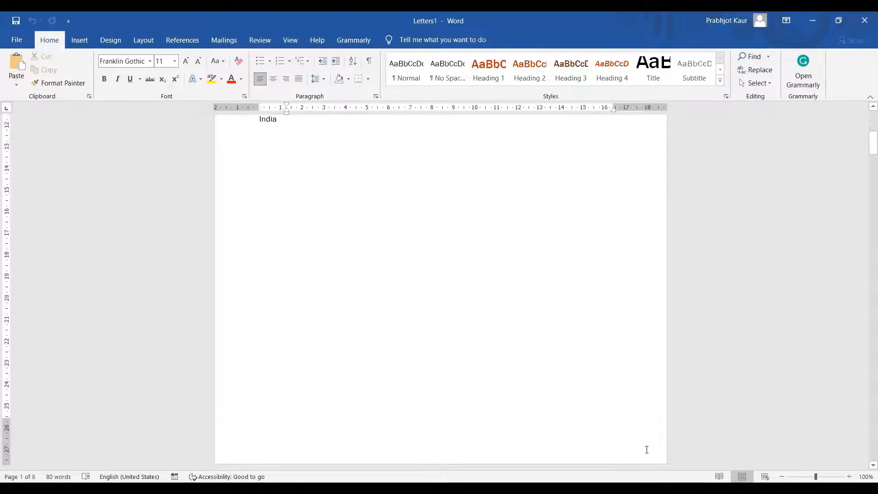
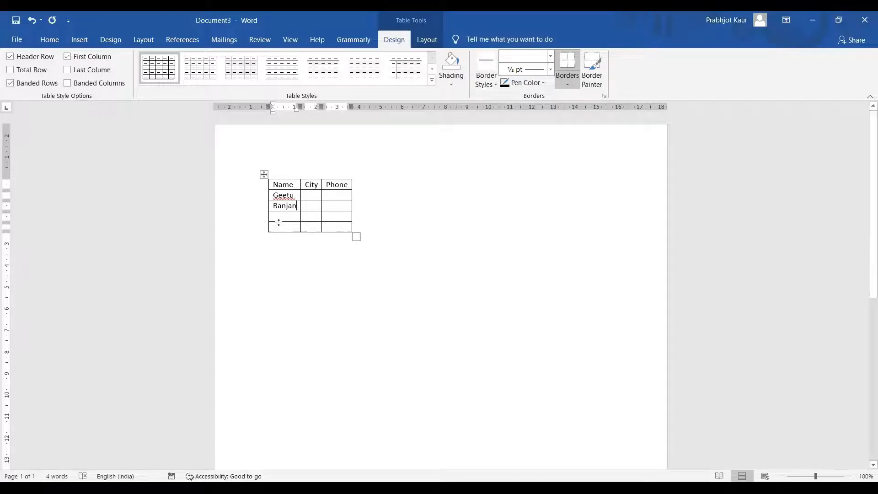
# Fill in the remaining names Shubham and Mohit in the table's Name column
pyautogui.click(279, 214)
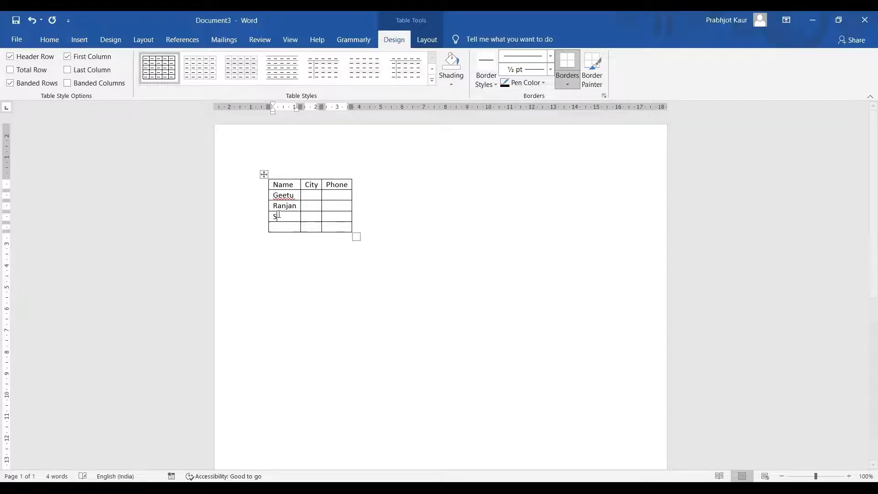
pyautogui.write('Shubham')
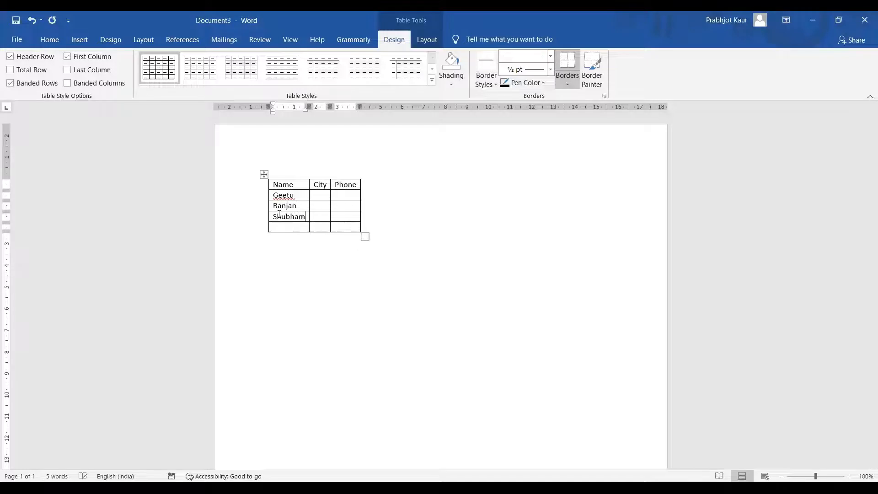
pyautogui.click(287, 225)
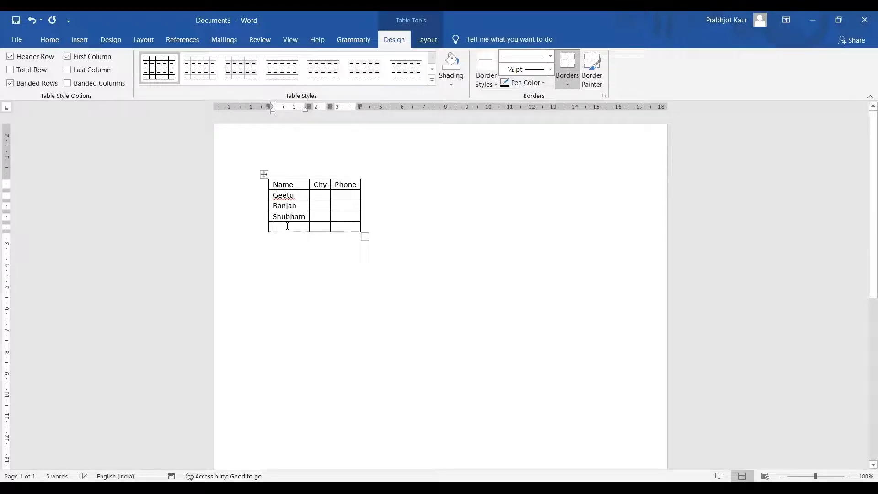
pyautogui.write('Mohit')
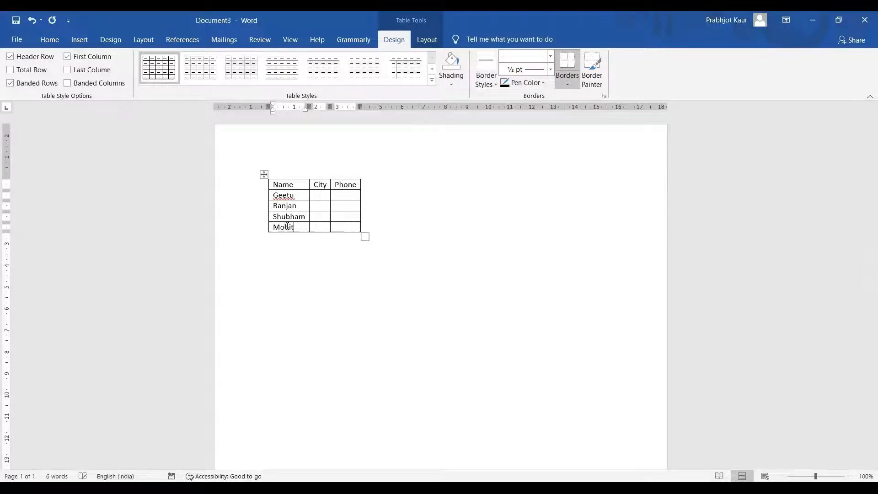
# Enter the cities Delhi, punjab, Haryana and Gujrat for the four people
pyautogui.click(321, 196)
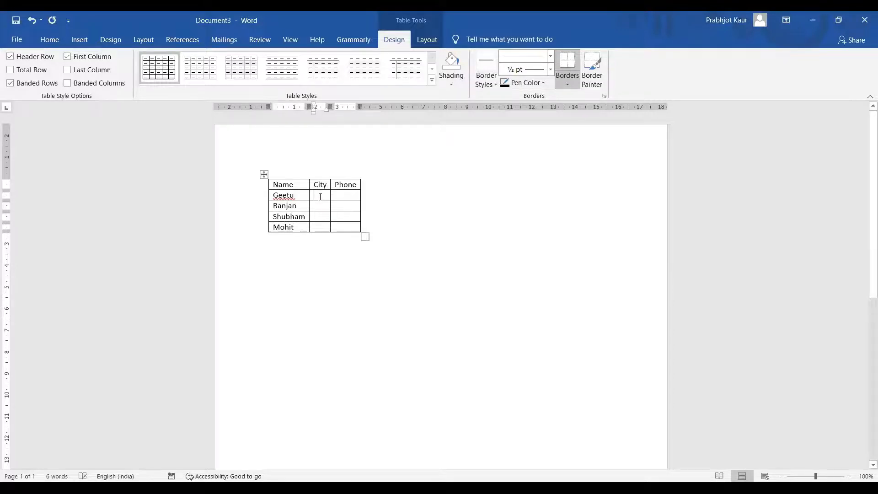
pyautogui.write('De')
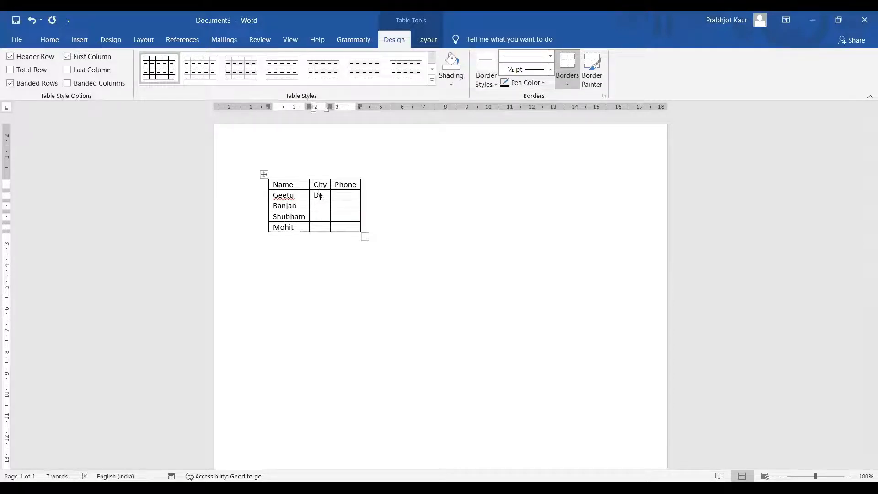
pyautogui.write('lhi')
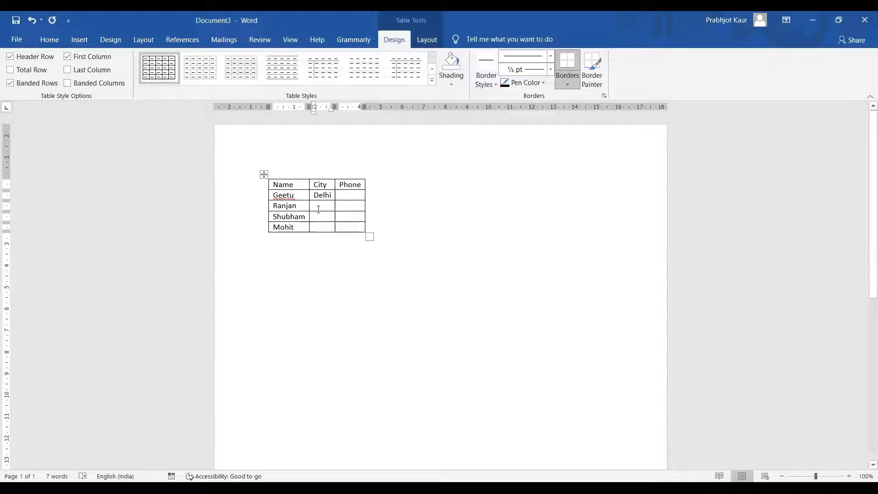
pyautogui.click(322, 204)
pyautogui.write('p')
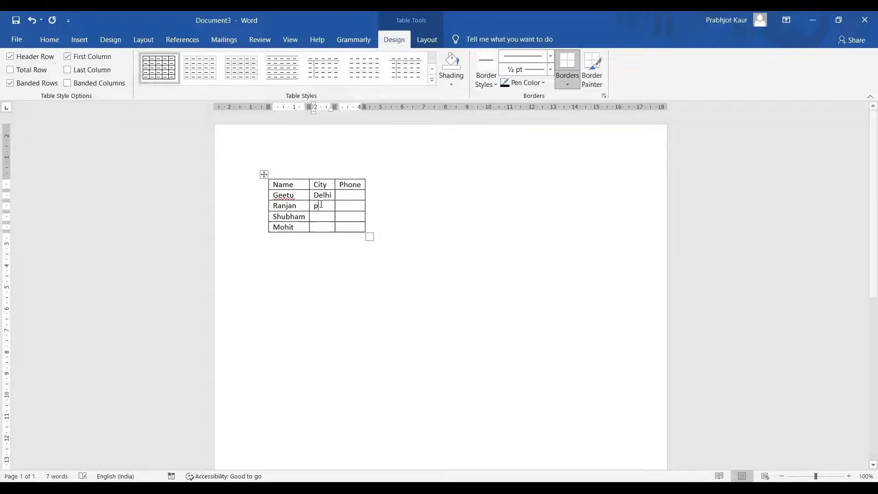
pyautogui.write('unjab')
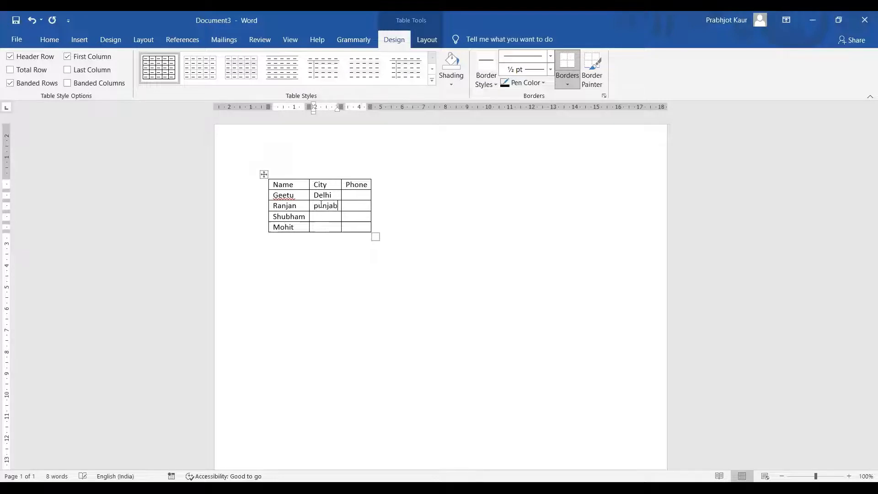
pyautogui.press('Down')
pyautogui.write('Haryana')
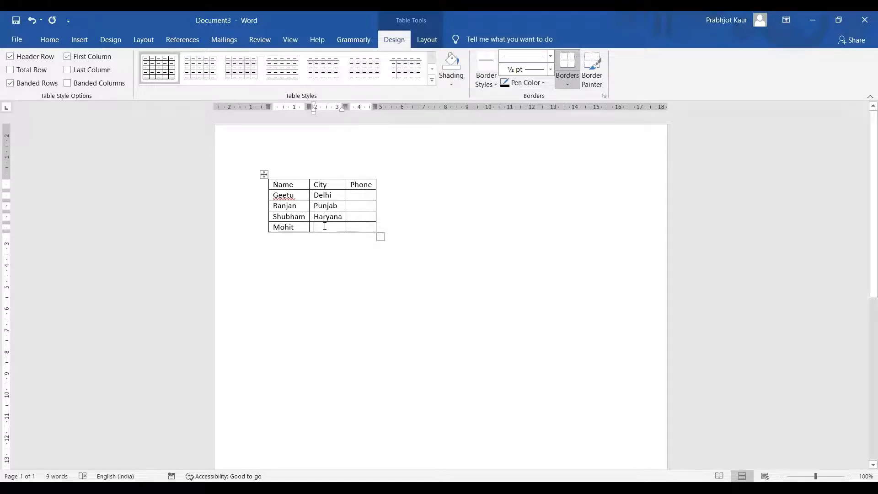
pyautogui.write('Gujrat')
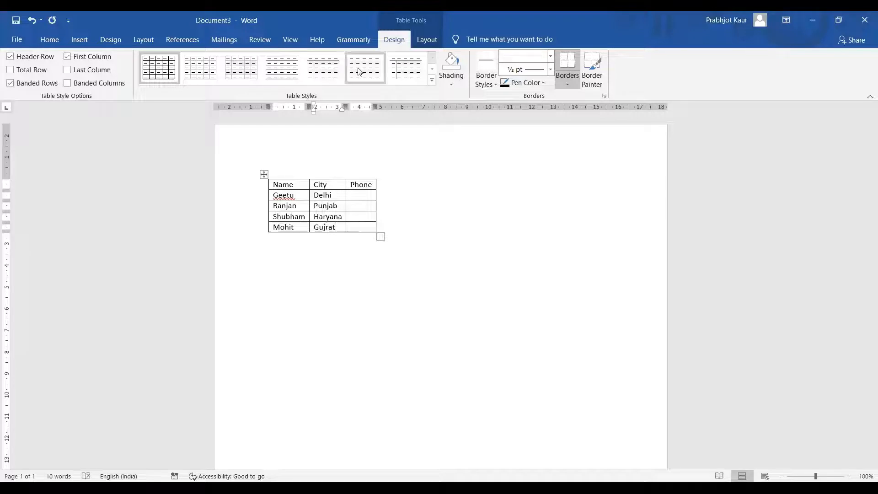
# Enter the phone numbers 123456, 235689, 235641 and 23555632 in the Phone column
pyautogui.click(352, 195)
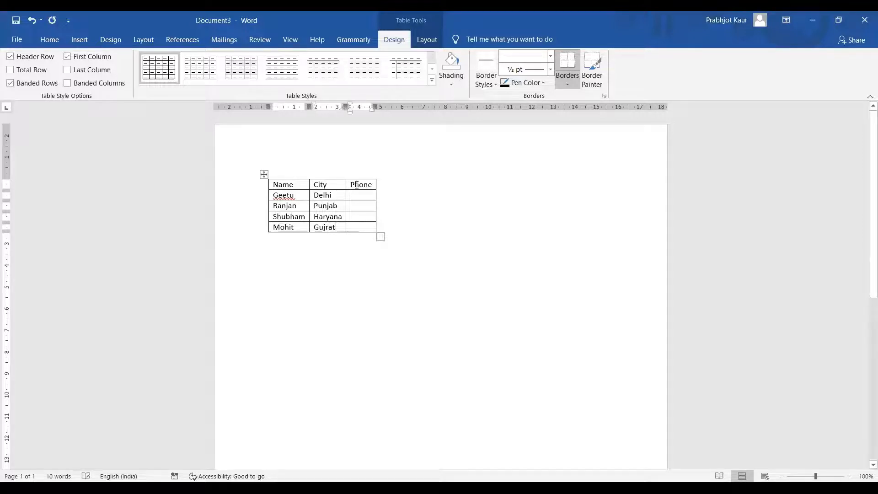
pyautogui.write('123456 ')
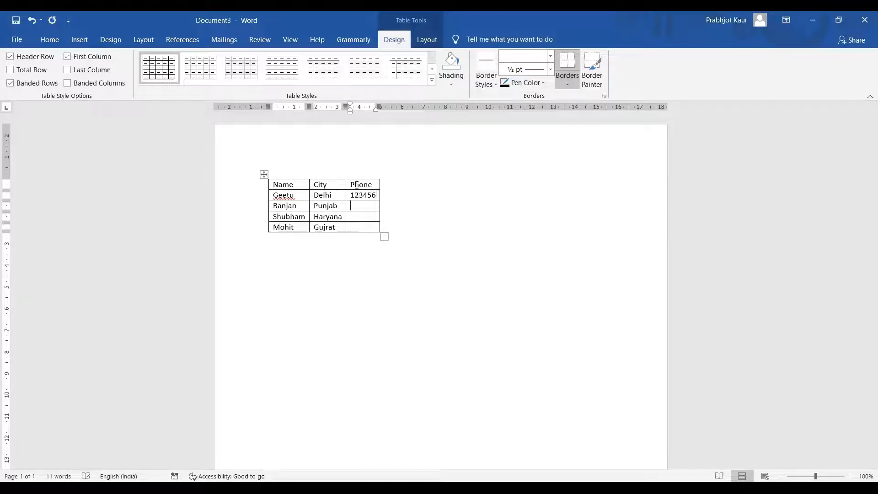
pyautogui.write('235689 ')
pyautogui.write('235641 ')
pyautogui.write('235+6')
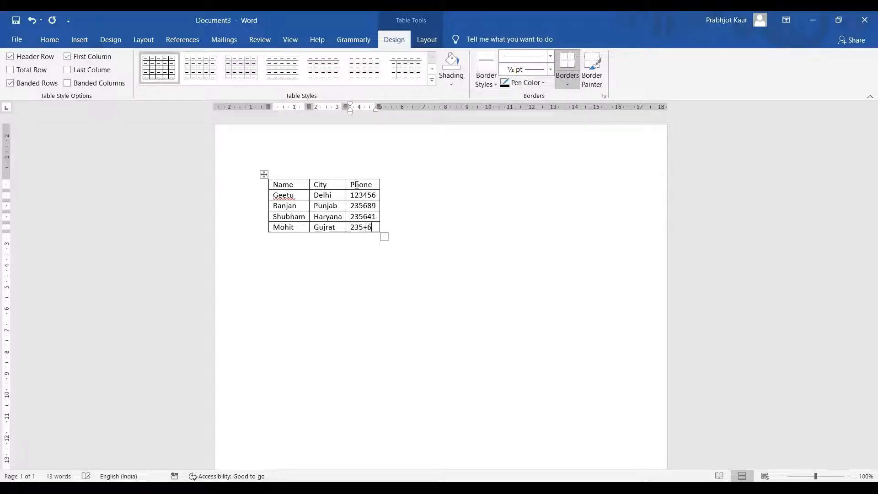
pyautogui.press('BackSpace')
pyautogui.press('BackSpace')
pyautogui.press('BackSpace')
pyautogui.write('55632')
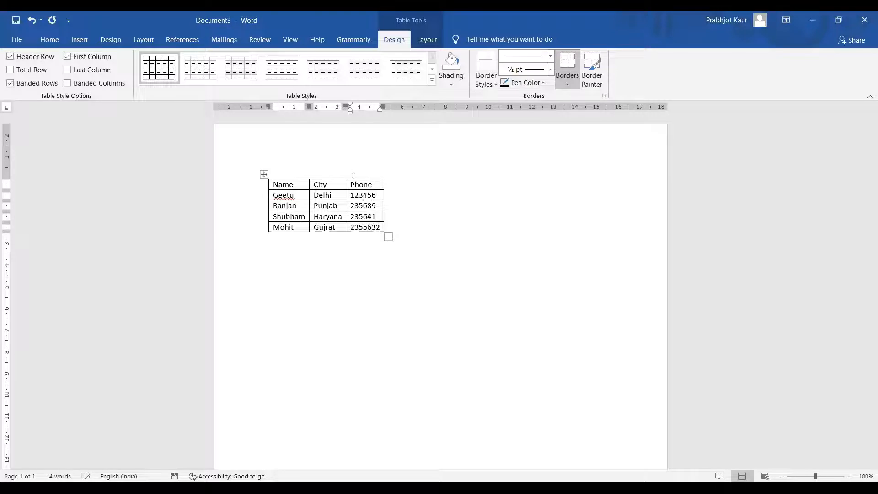
# Save the table document as db2 on the Desktop
pyautogui.click(353, 306)
pyautogui.click(294, 195)
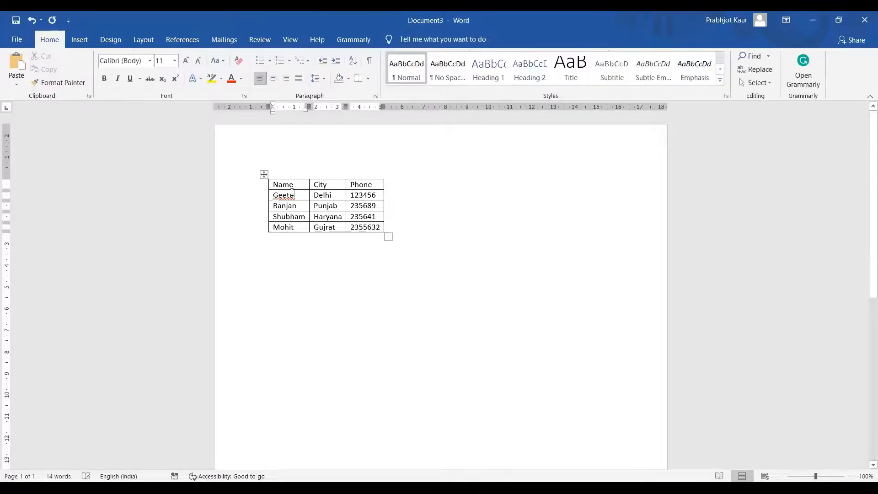
pyautogui.click(264, 175)
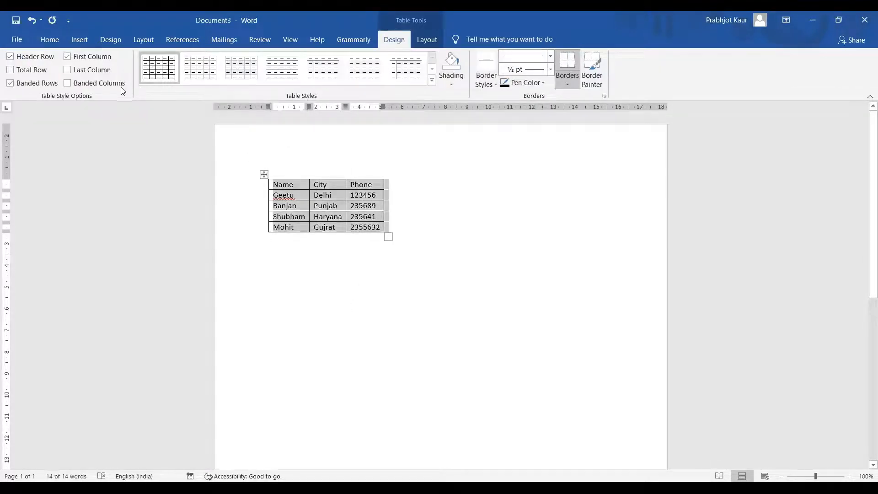
pyautogui.click(352, 257)
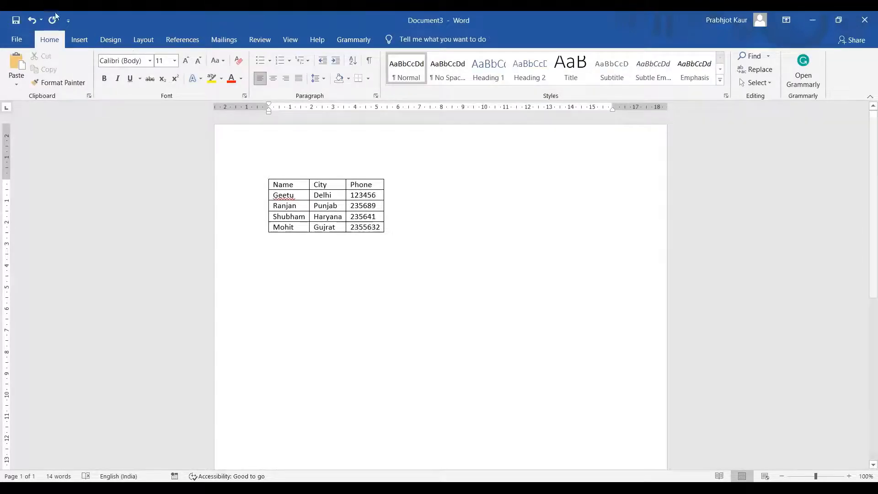
pyautogui.click(20, 44)
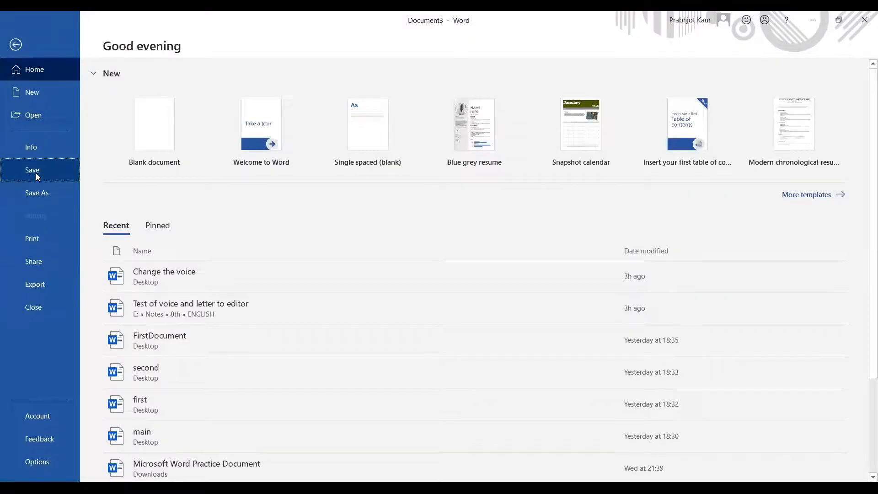
pyautogui.click(43, 190)
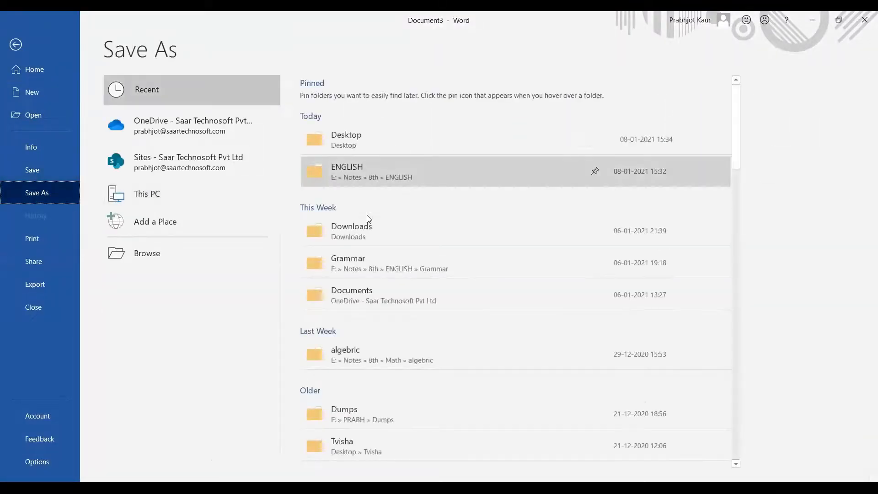
pyautogui.click(372, 146)
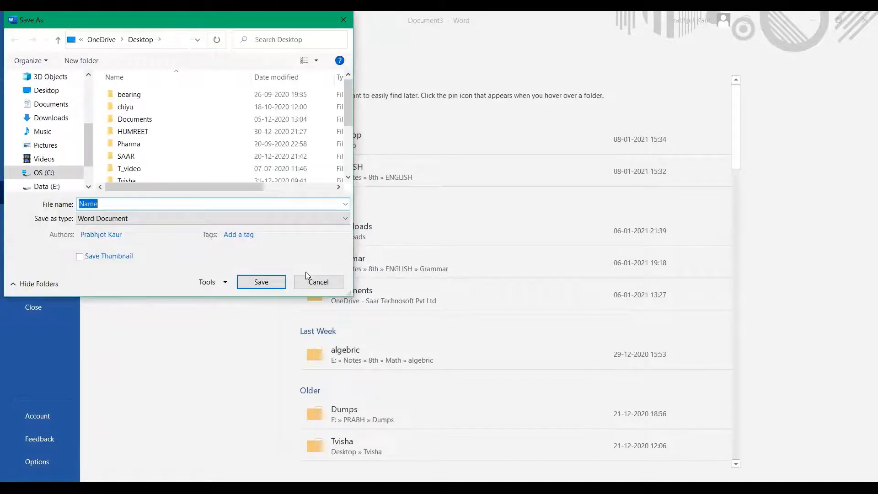
pyautogui.write('db2')
pyautogui.click(257, 284)
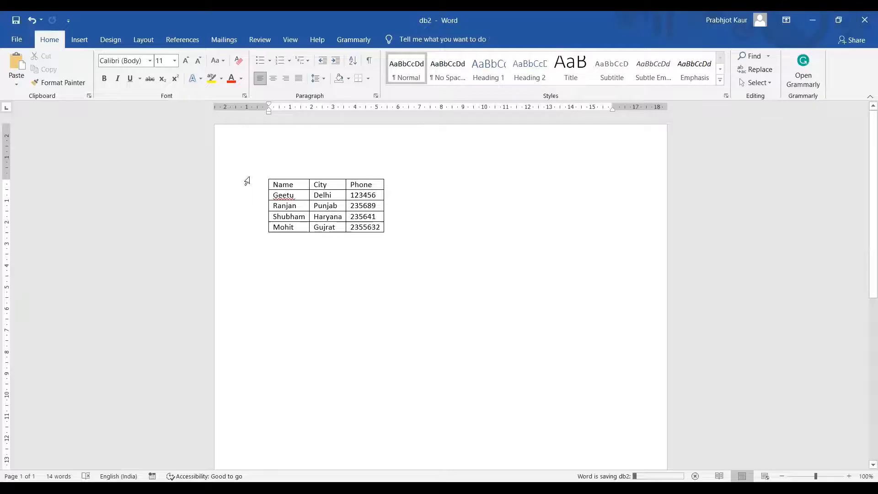
# Style the table's header row as Heading 1 and save db2 again
pyautogui.moveTo(273, 184); pyautogui.dragTo(381, 183)
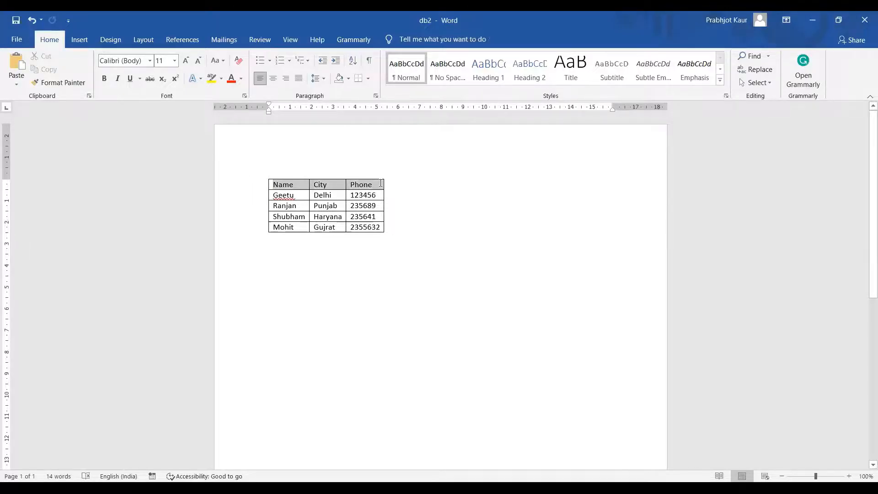
pyautogui.click(489, 68)
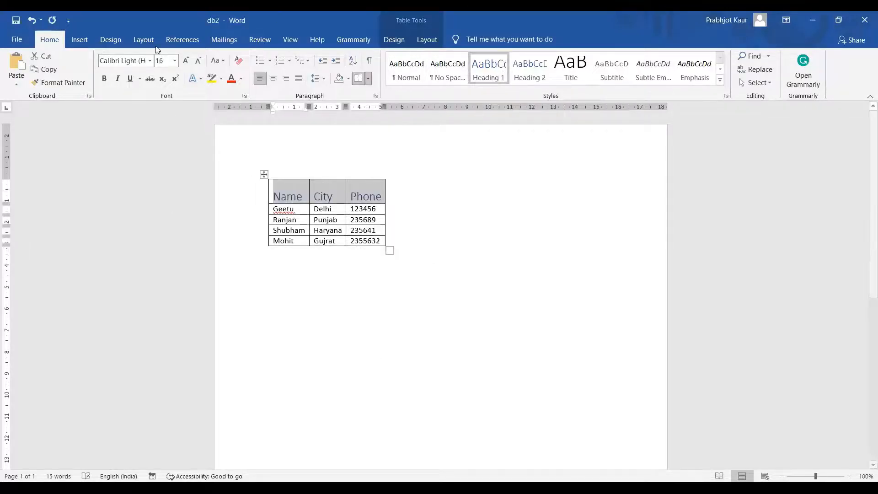
pyautogui.click(7, 22)
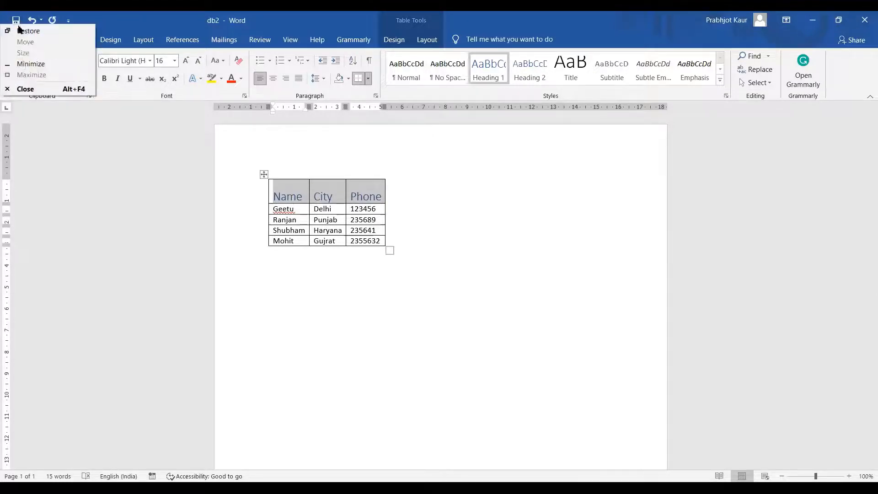
pyautogui.click(64, 122)
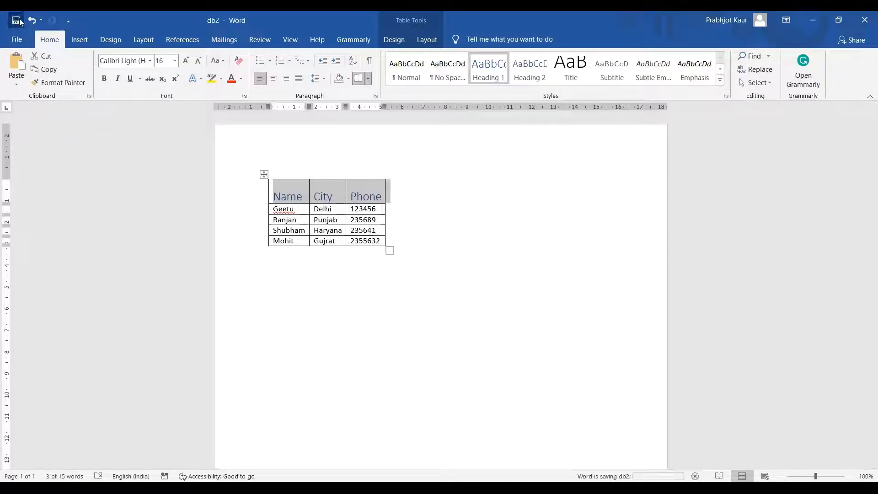
pyautogui.click(18, 39)
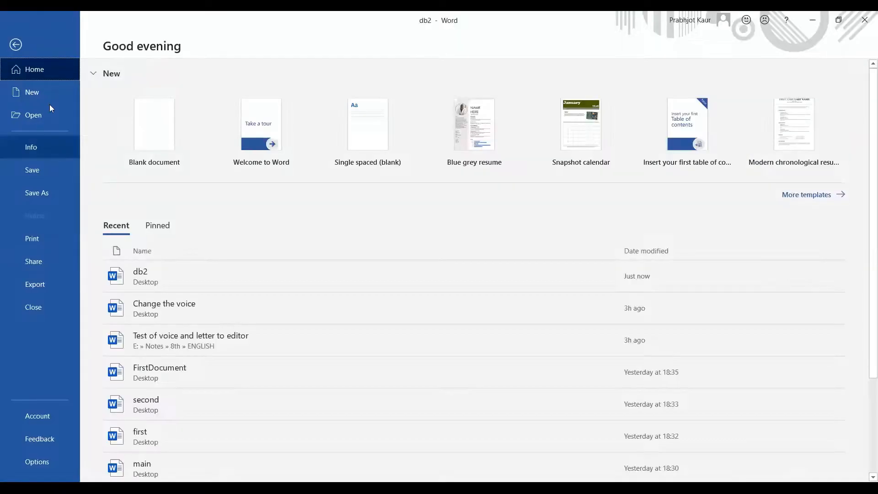
# Return to the Document4 letter with the caret on the line below 'To' and Mailings commands showing
pyautogui.press('Escape')
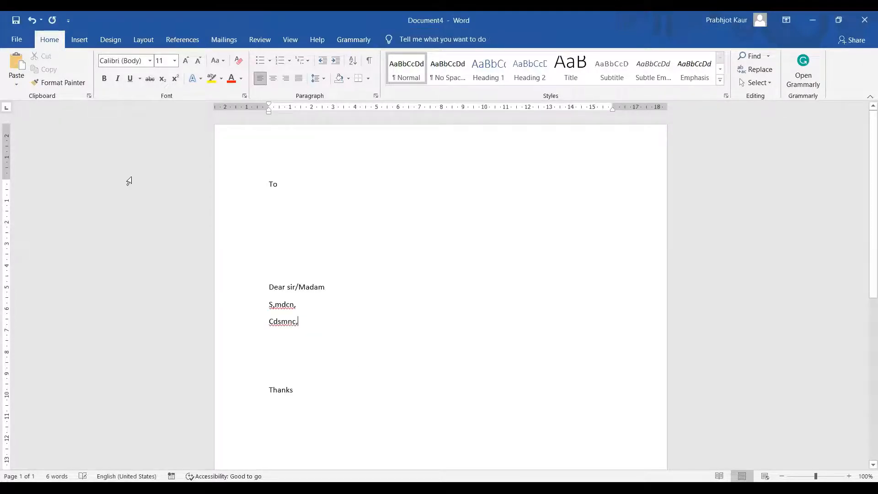
pyautogui.click(289, 214)
pyautogui.click(222, 41)
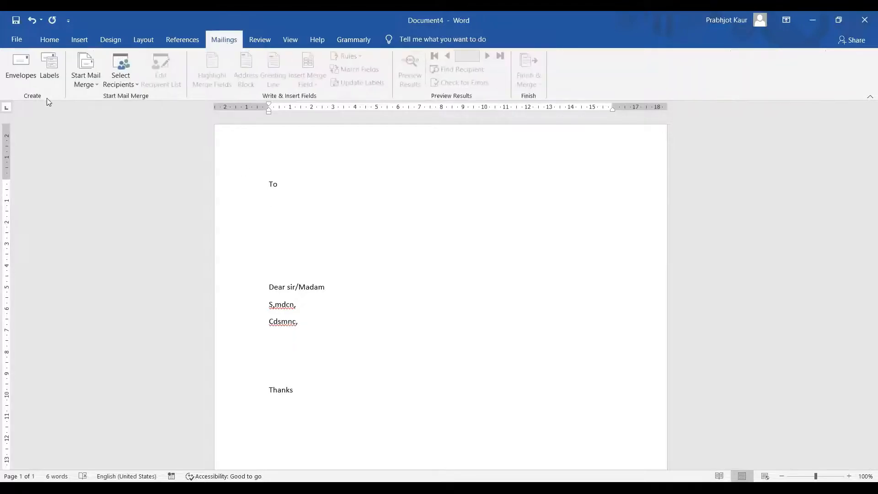
# Start a Letters-type mail merge for Document4
pyautogui.click(85, 76)
pyautogui.click(88, 85)
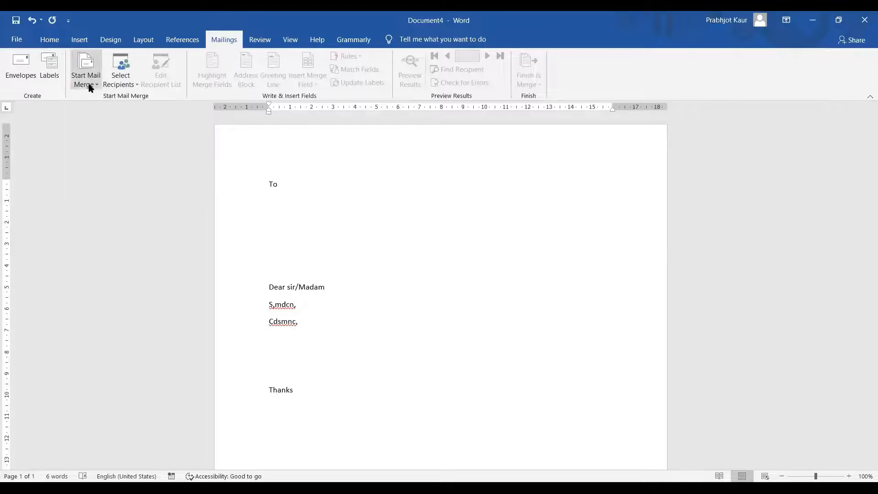
pyautogui.click(95, 86)
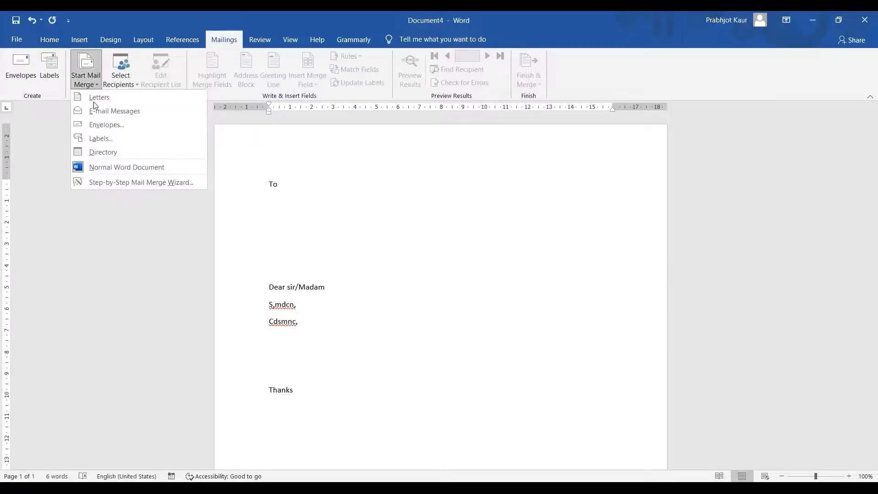
pyautogui.click(95, 98)
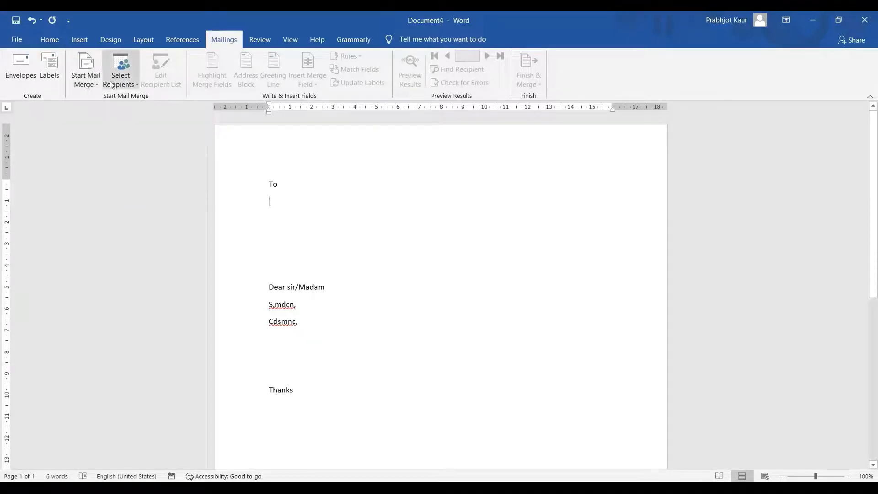
# Use the existing db2 list from the Desktop as the recipient list
pyautogui.click(137, 86)
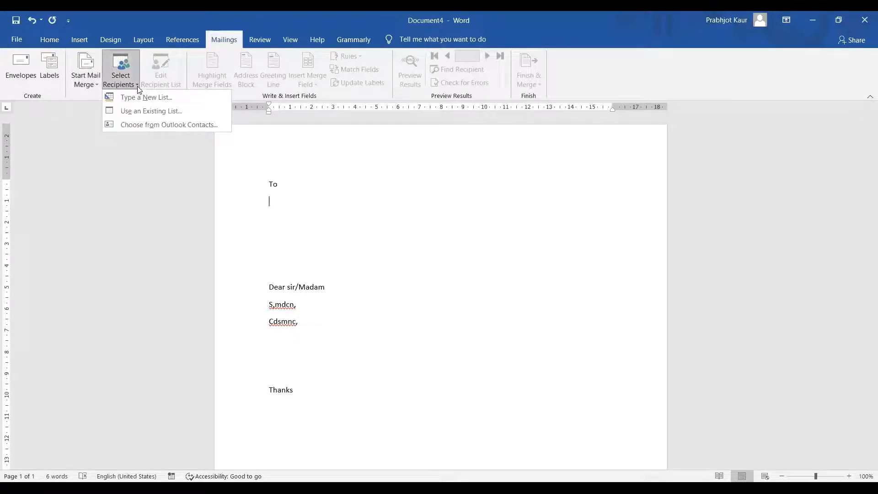
pyautogui.click(119, 113)
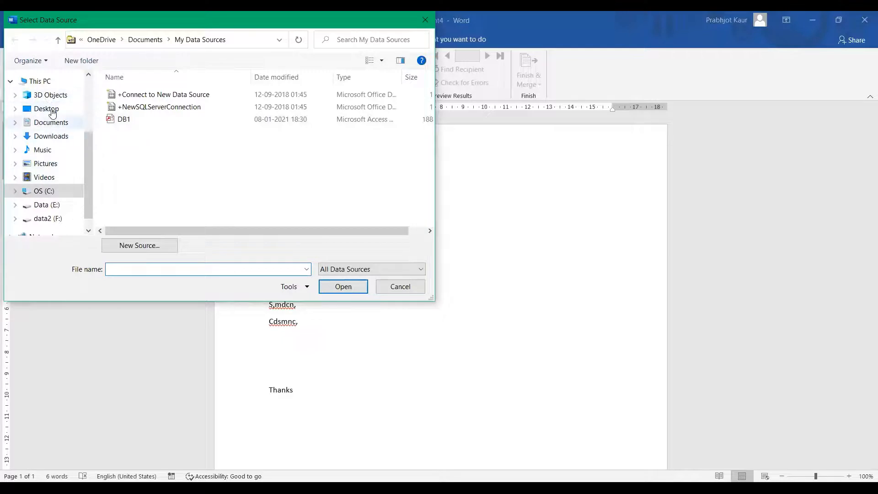
pyautogui.scroll(2, 50, 179)
pyautogui.scroll(1, 49, 177)
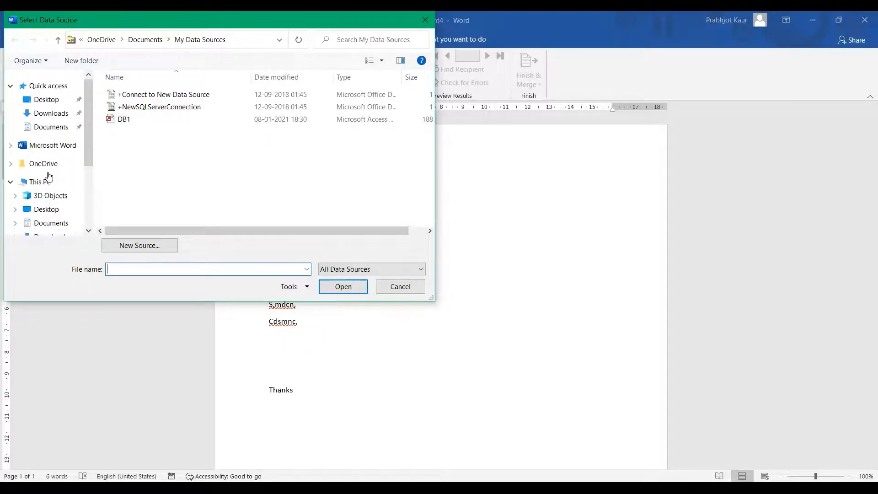
pyautogui.click(40, 101)
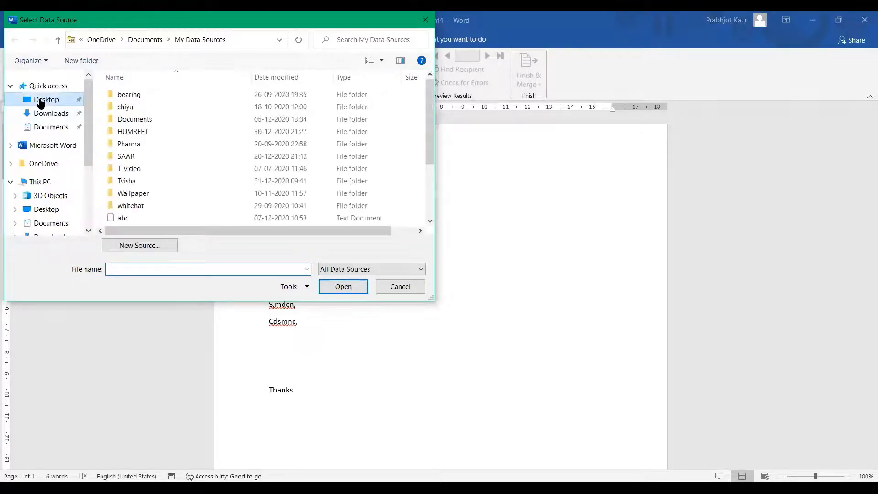
pyautogui.scroll(-2, 142, 211)
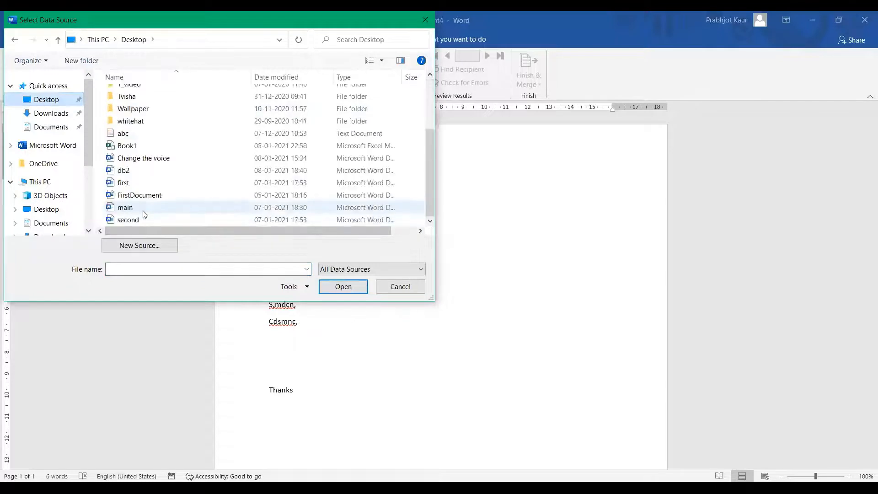
pyautogui.click(137, 170)
pyautogui.click(340, 288)
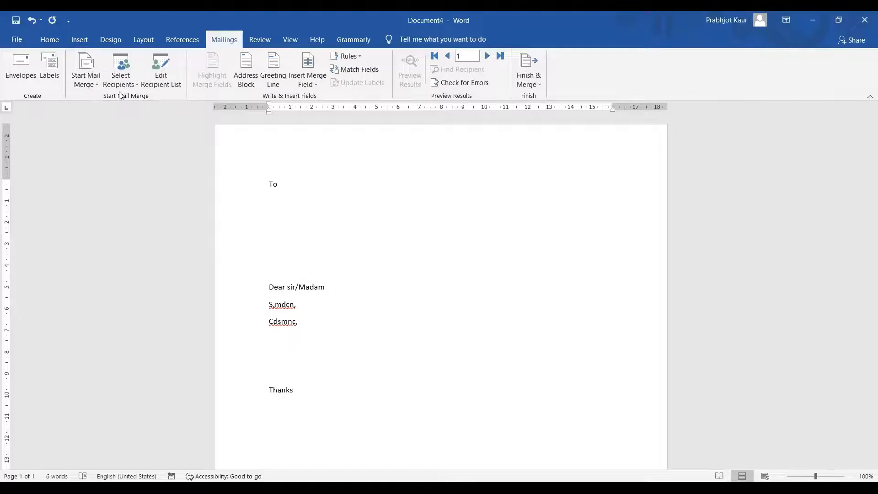
# Insert the Name, City and Phone merge fields on separate lines under 'To'
pyautogui.click(315, 82)
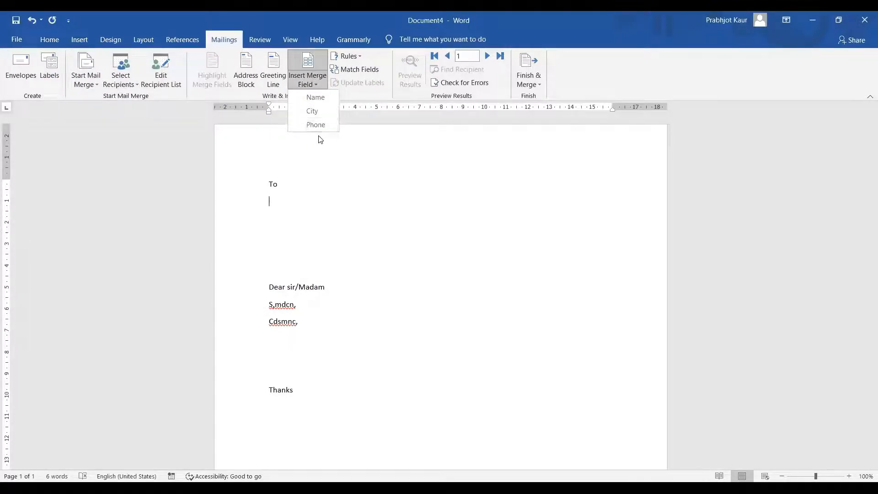
pyautogui.click(316, 97)
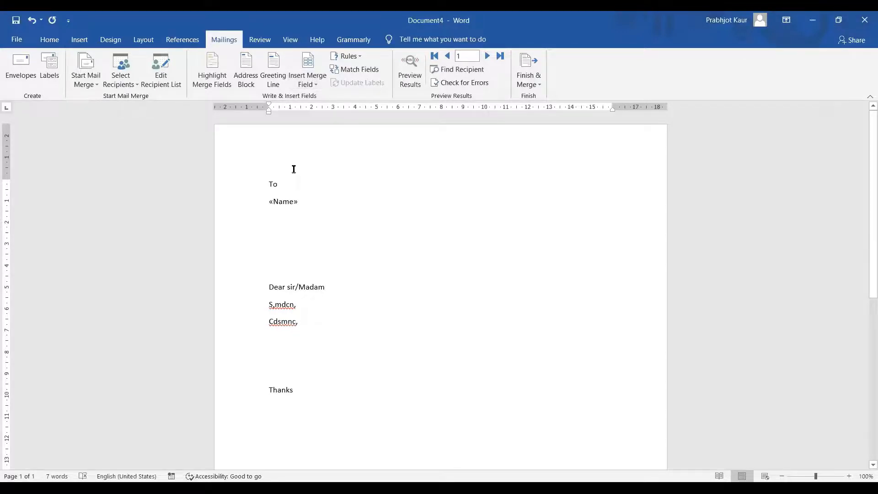
pyautogui.press('Return')
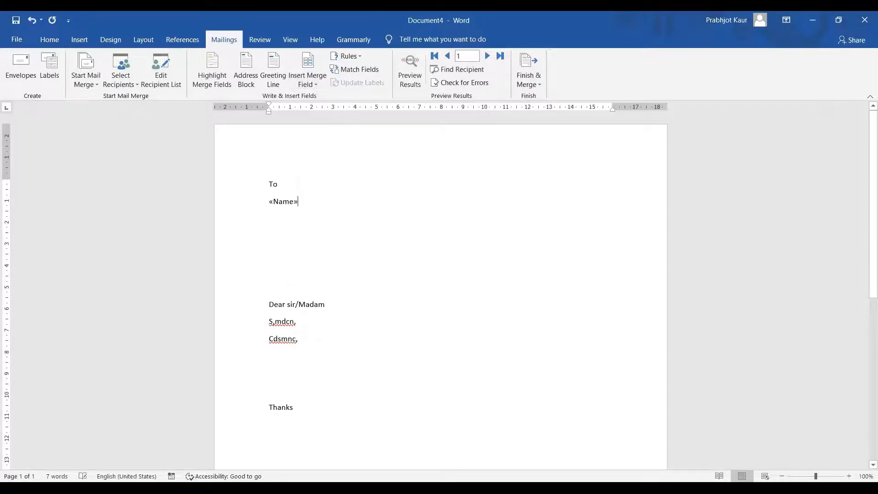
pyautogui.click(309, 113)
pyautogui.press('Return')
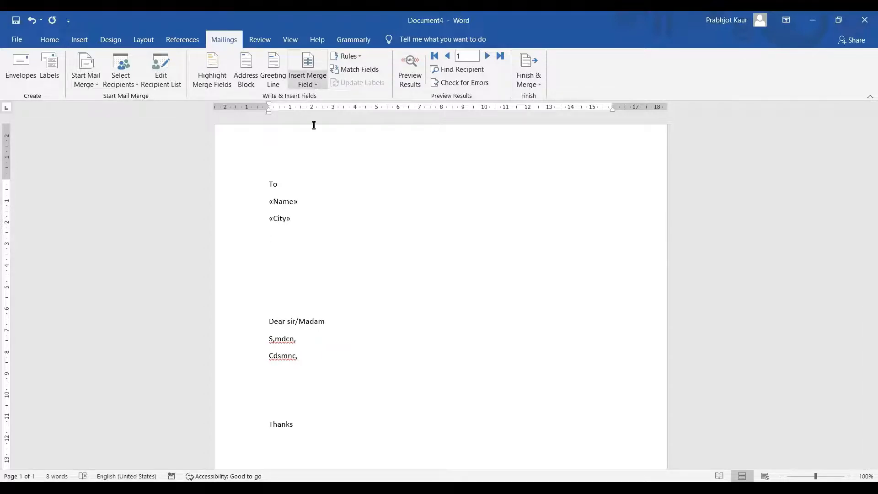
pyautogui.click(313, 123)
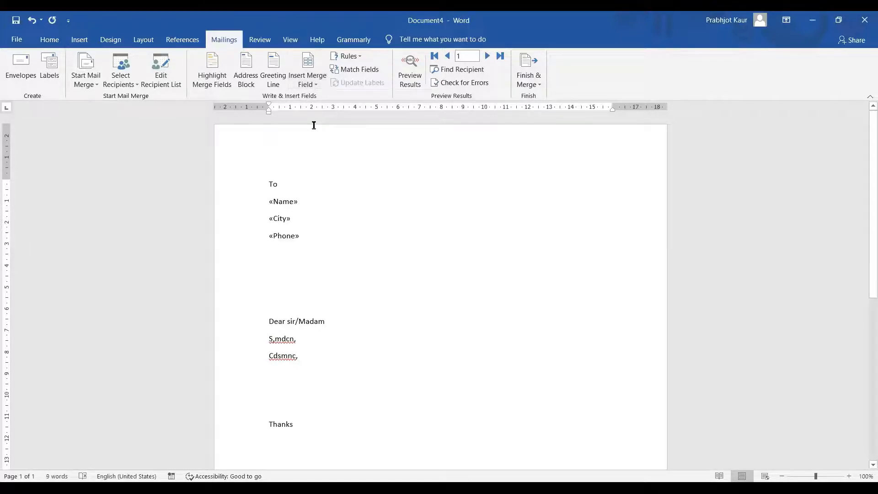
# Merge all records into individual letters in a new document, Letters2, and scroll through its pages
pyautogui.click(529, 78)
pyautogui.click(553, 97)
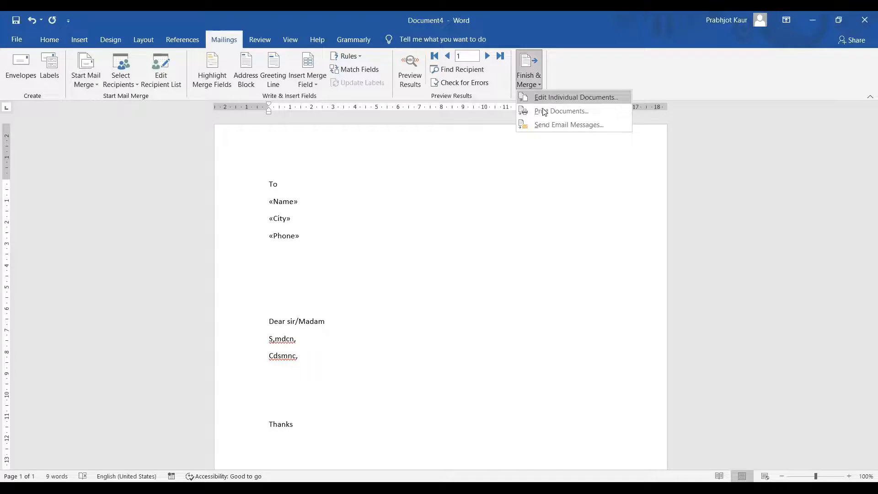
pyautogui.click(427, 273)
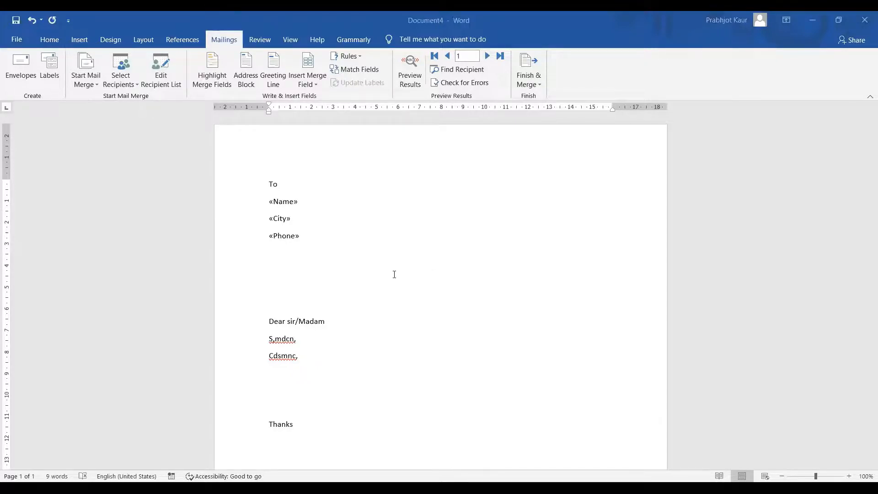
pyautogui.scroll(-15, 394, 273)
pyautogui.scroll(10, 394, 273)
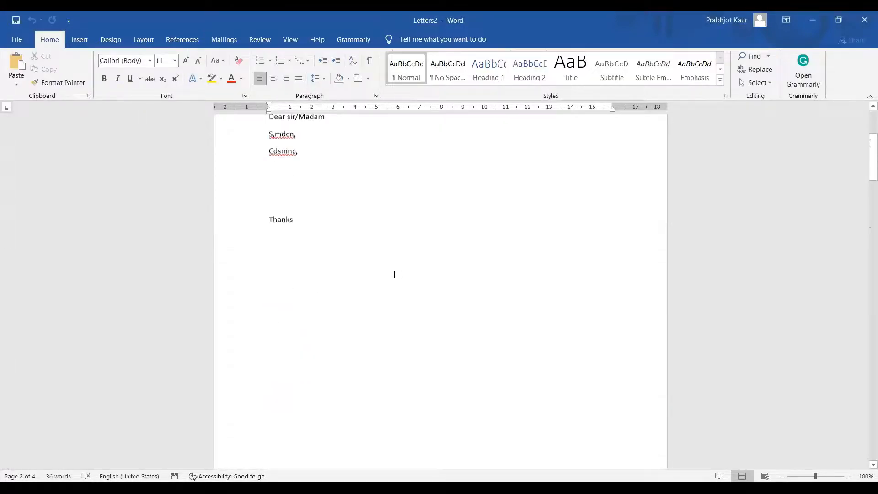
pyautogui.scroll(-3, 394, 274)
pyautogui.scroll(-15, 395, 274)
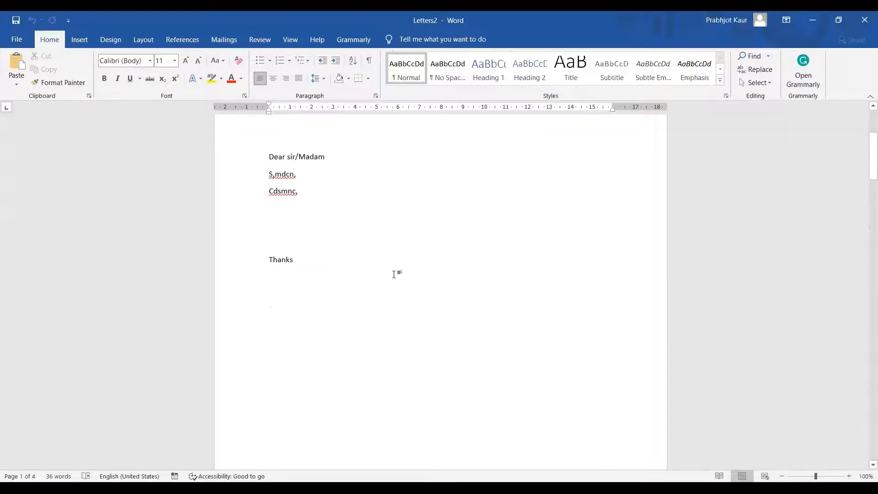
pyautogui.scroll(-13, 394, 274)
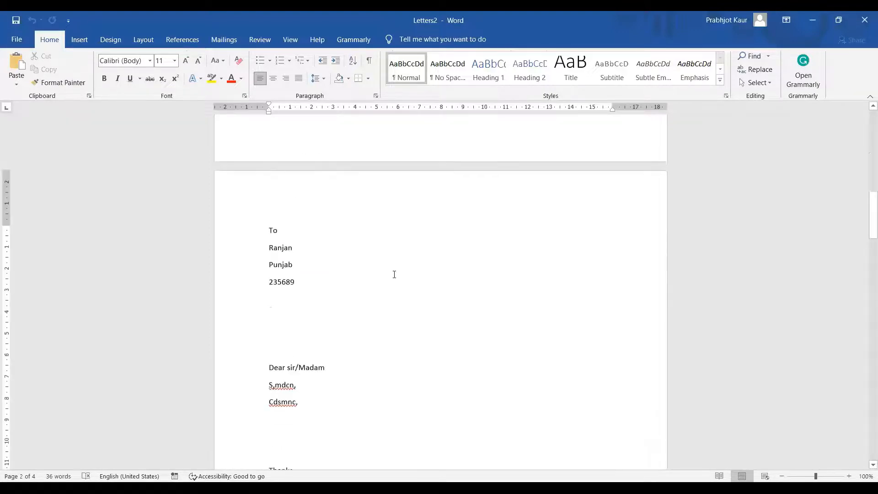
pyautogui.scroll(13, 394, 284)
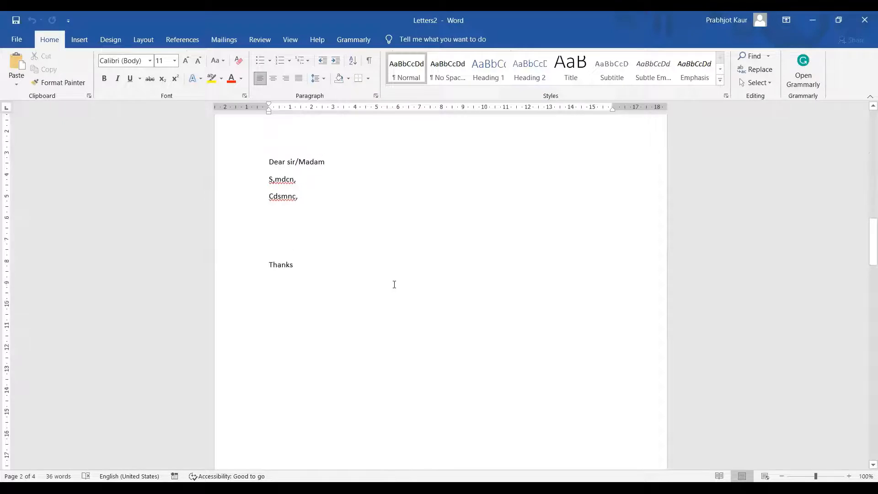
pyautogui.scroll(-13, 393, 284)
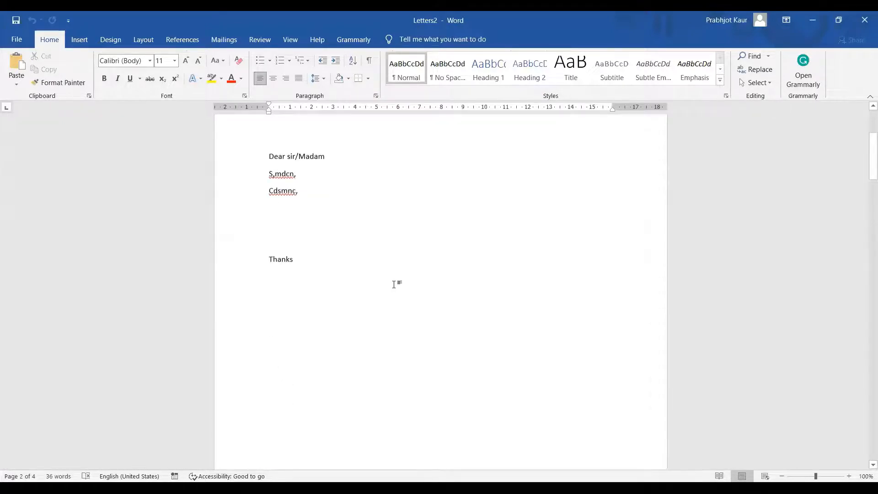
pyautogui.scroll(5, 395, 284)
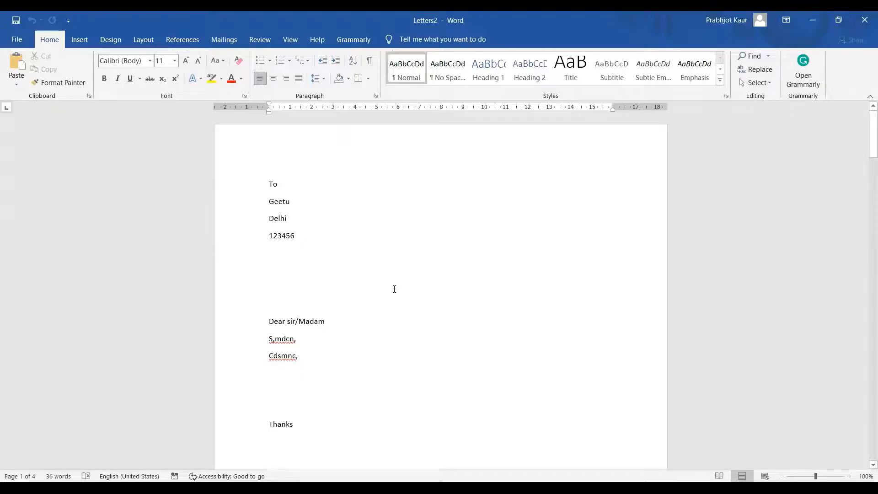
pyautogui.click(394, 289)
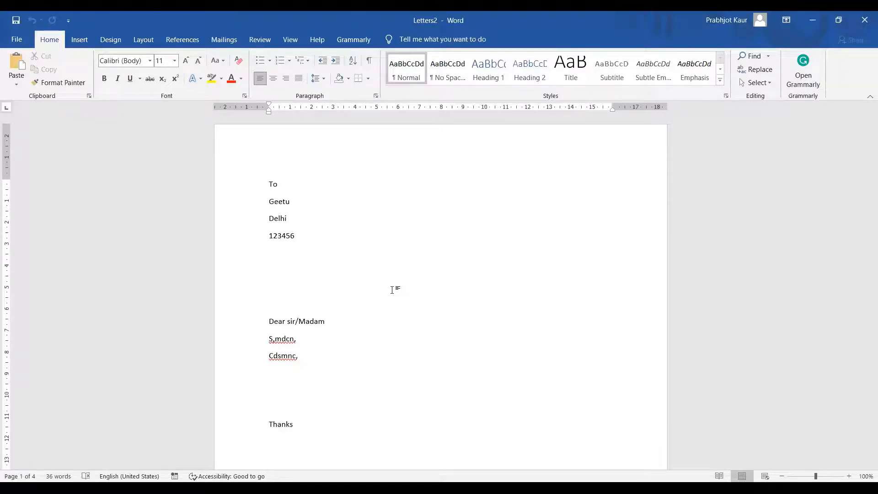
# Bring up Use an Existing List for recipients on Letters2, then cancel the data source dialog
pyautogui.click(224, 39)
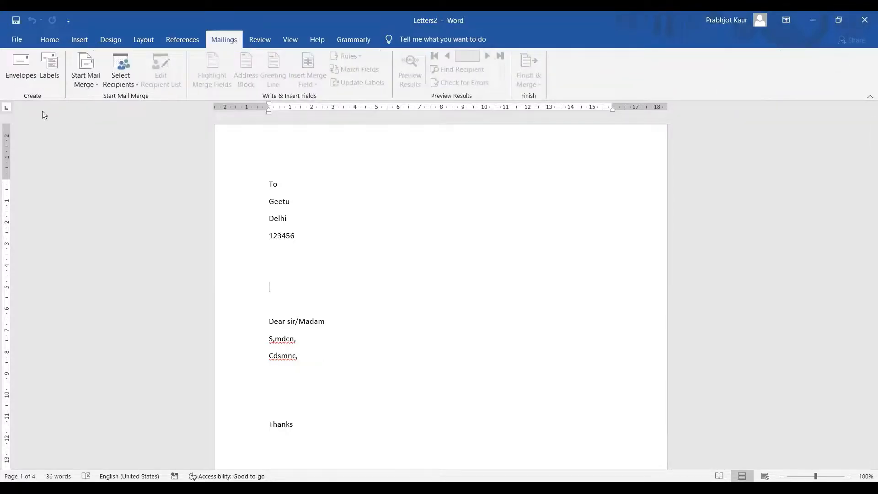
pyautogui.click(95, 87)
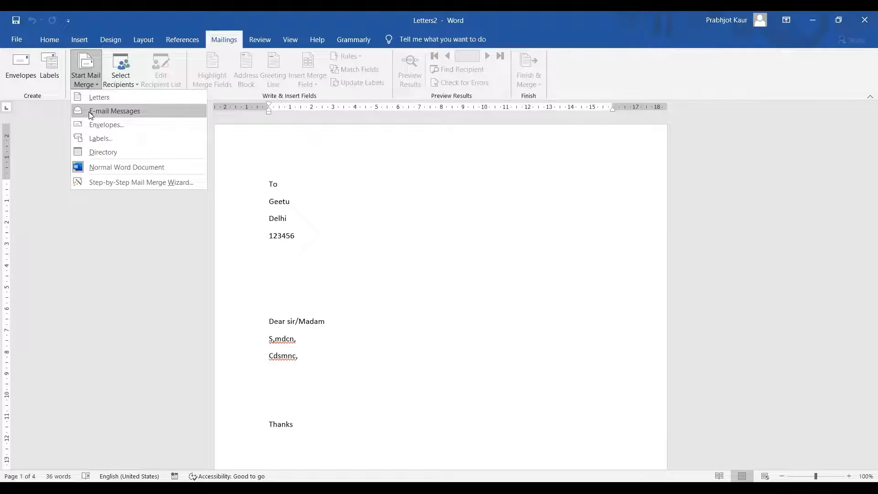
pyautogui.click(131, 87)
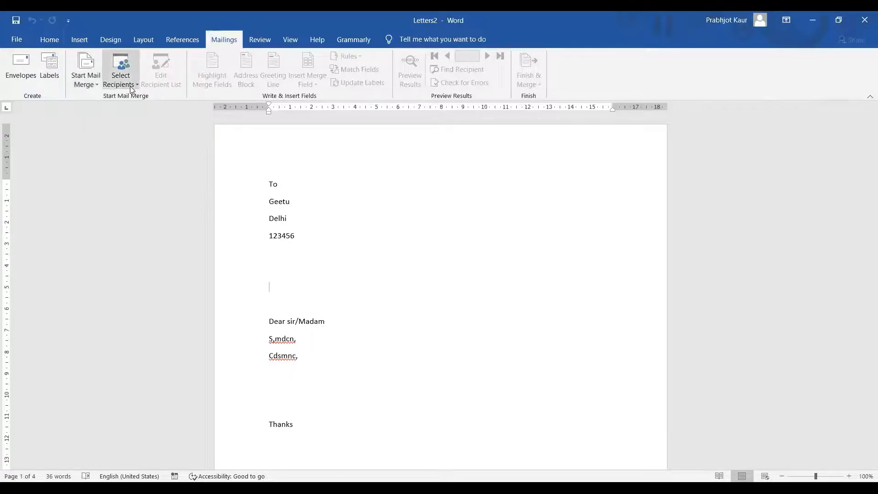
pyautogui.click(131, 88)
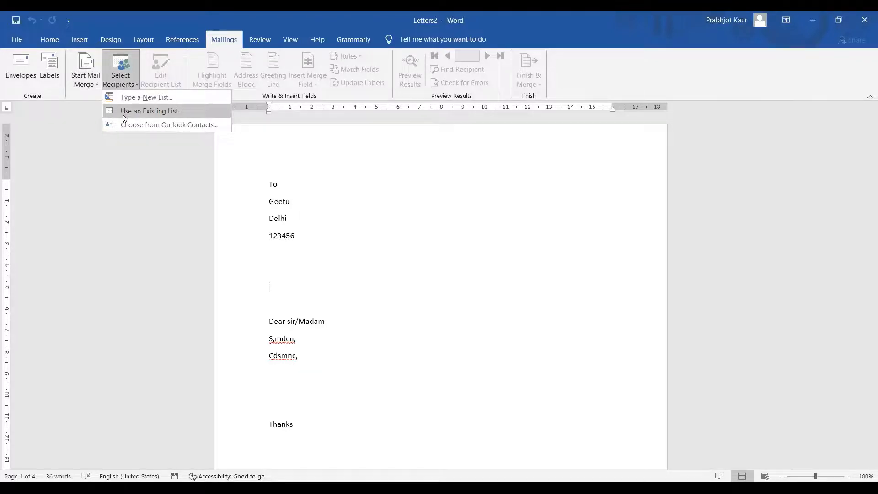
pyautogui.click(124, 112)
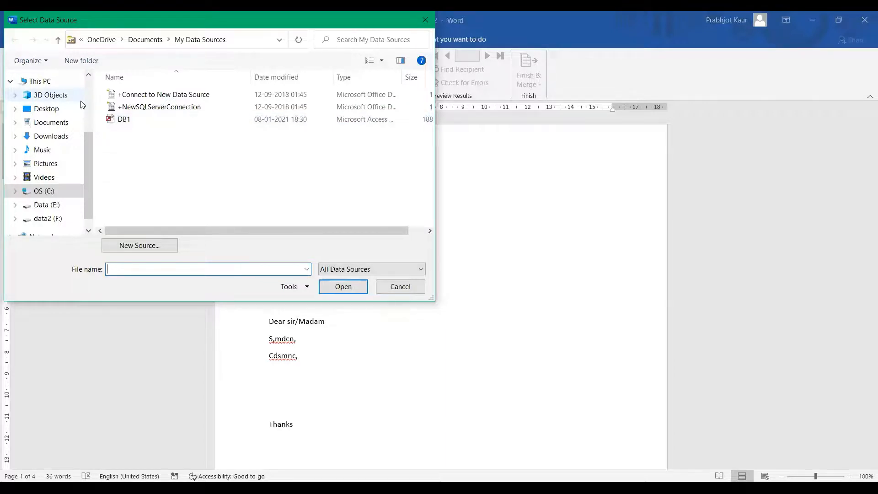
pyautogui.click(396, 287)
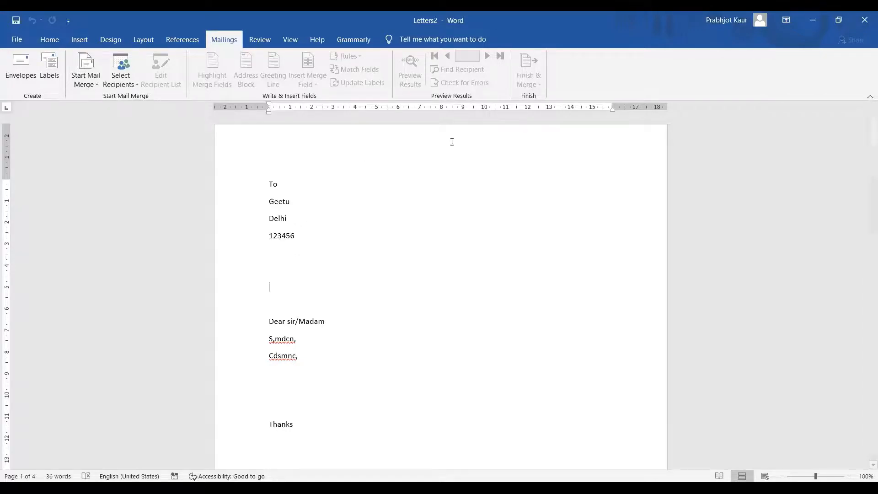
# Switch Letters2 to the Review tab's proofing commands
pyautogui.click(259, 46)
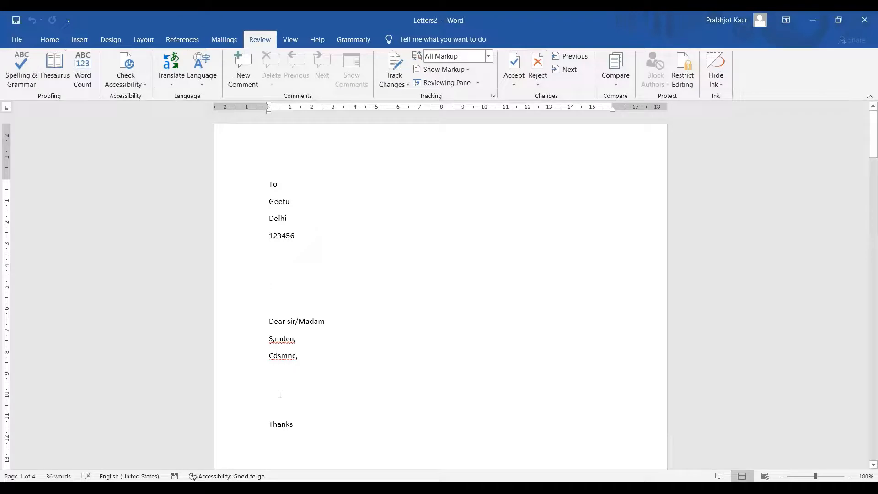
# Add a new line reading 'tthis thhat' below 123456 in the first letter
pyautogui.click(11, 69)
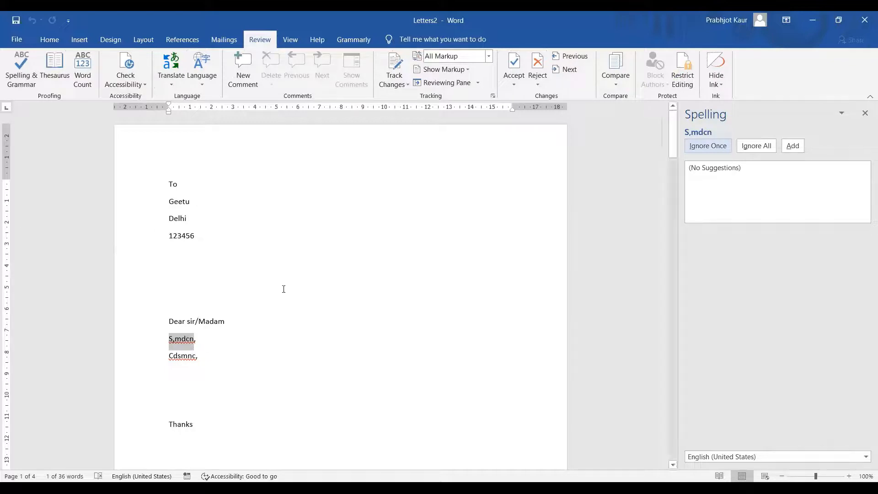
pyautogui.click(865, 113)
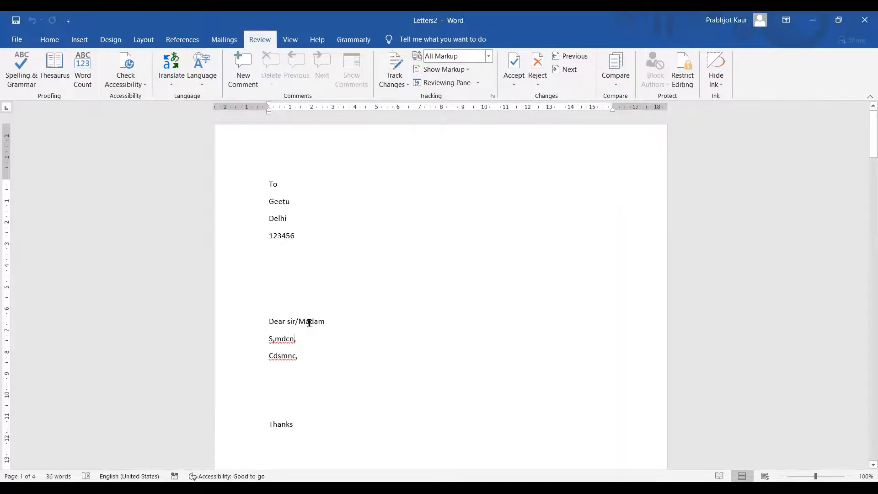
pyautogui.press('Return')
pyautogui.press('Return')
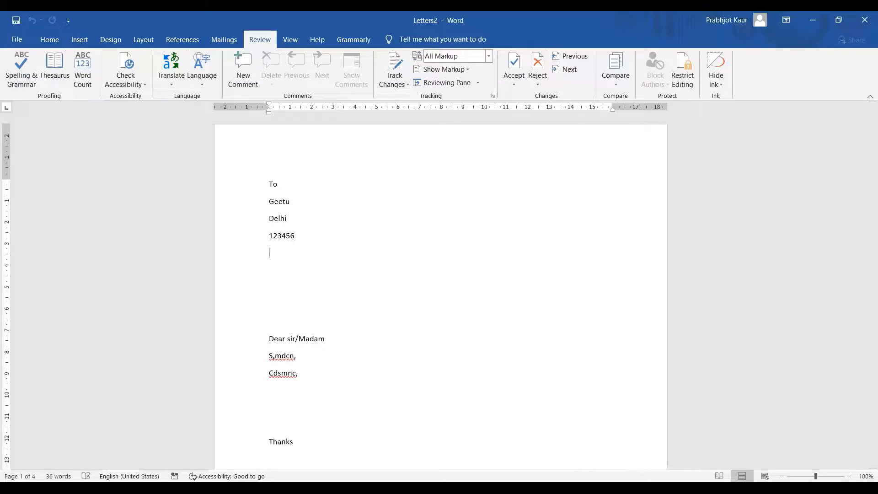
pyautogui.write('tth')
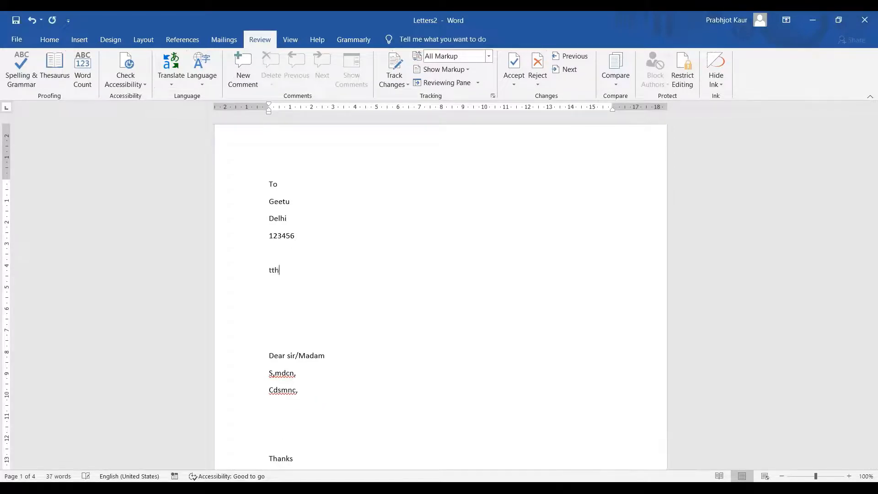
pyautogui.write('is thhat')
# Run Spelling & Grammar and ignore each flagged issue once, through to the last letter
pyautogui.click(344, 375)
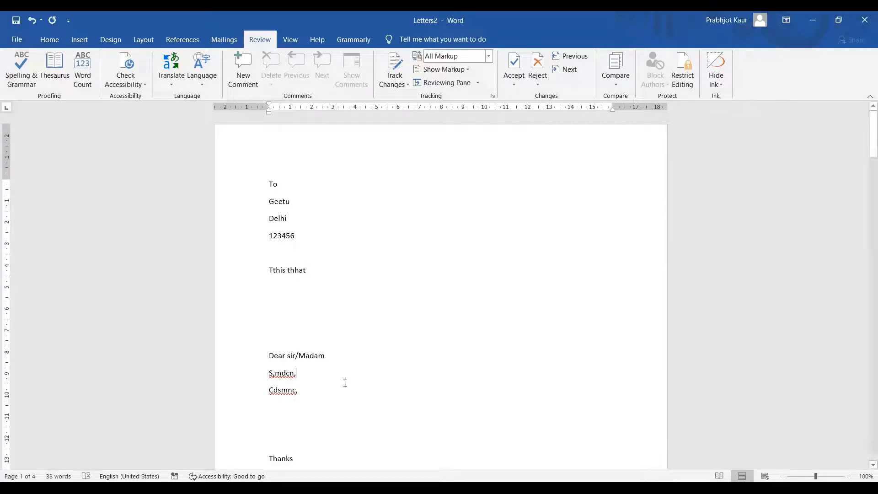
pyautogui.click(16, 82)
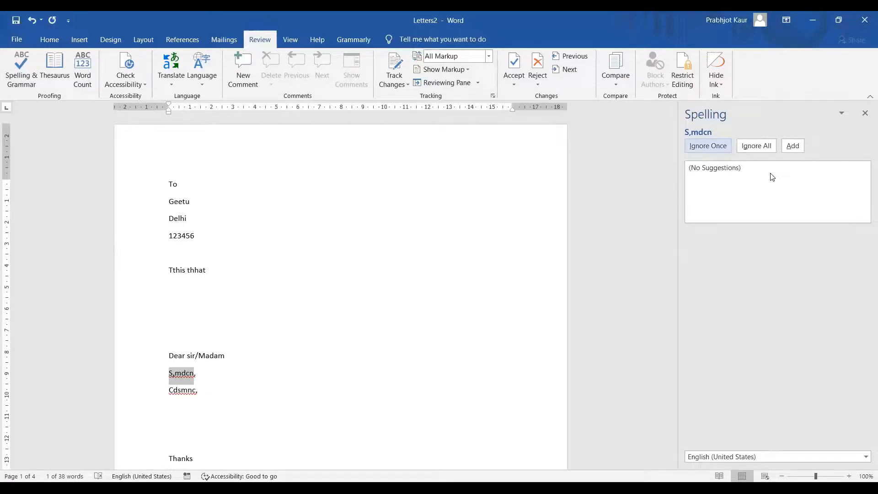
pyautogui.click(172, 270)
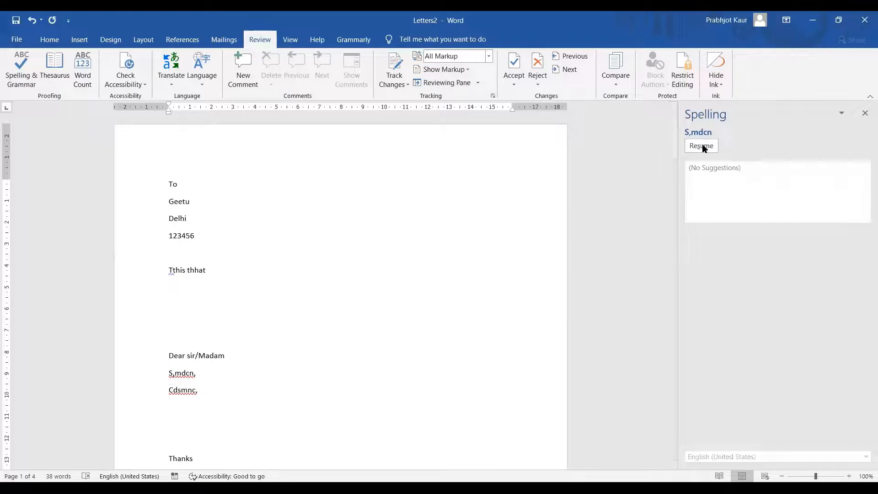
pyautogui.click(706, 147)
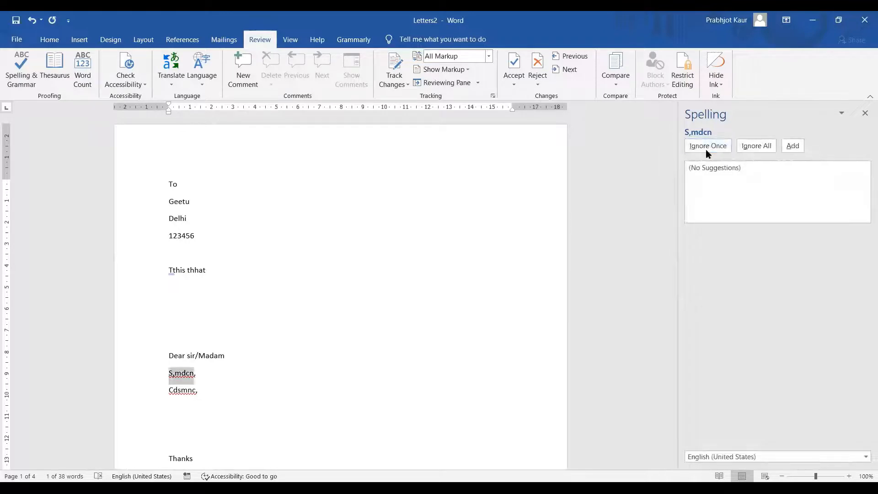
pyautogui.click(713, 148)
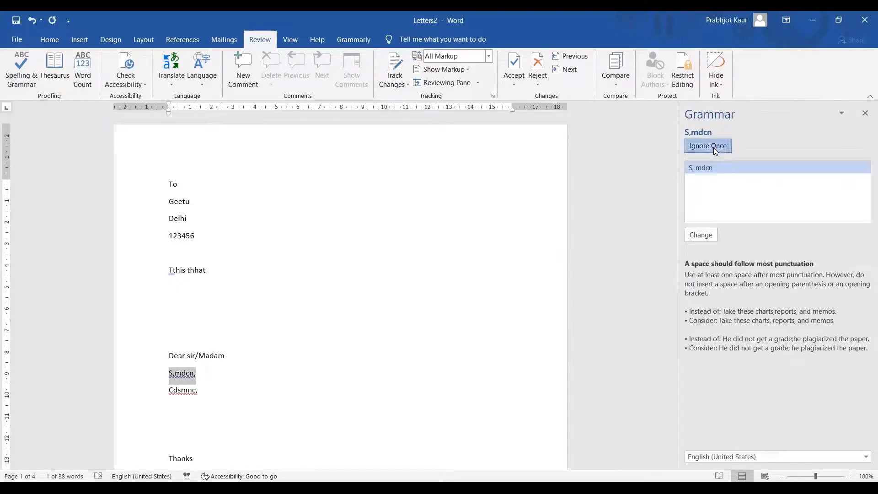
pyautogui.click(714, 147)
pyautogui.click(714, 148)
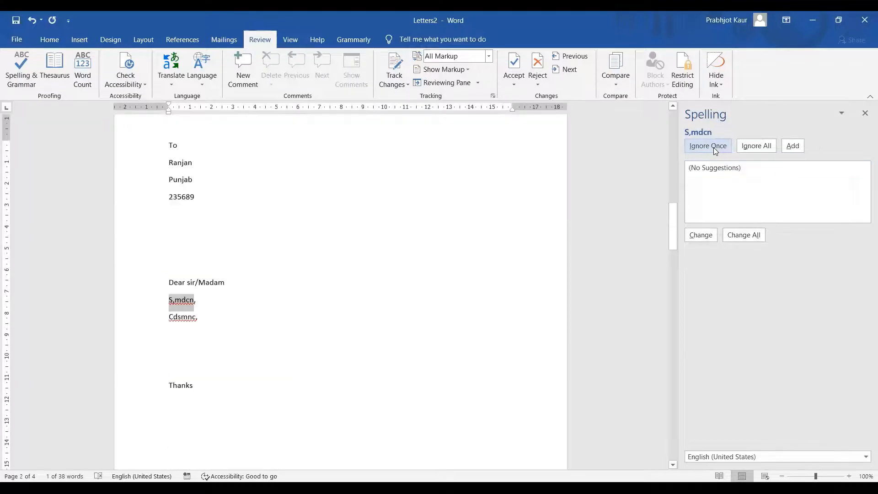
pyautogui.click(713, 147)
pyautogui.click(713, 147)
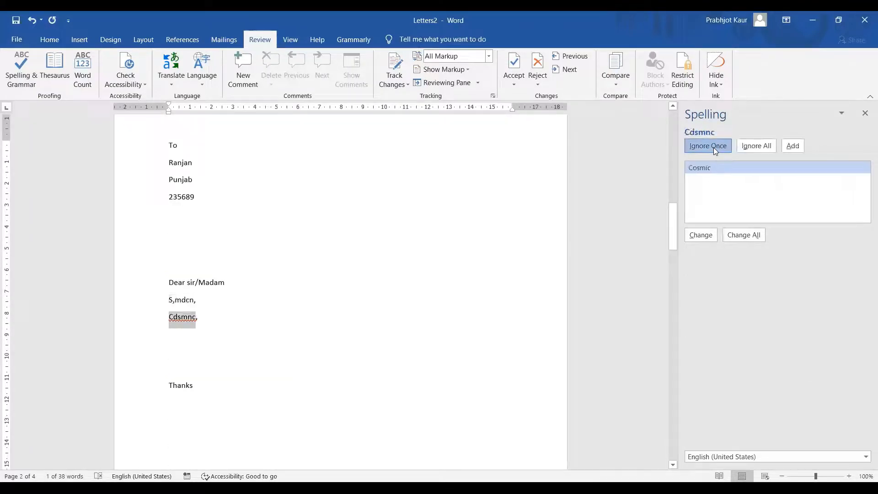
pyautogui.click(713, 147)
pyautogui.click(713, 147)
pyautogui.click(713, 147)
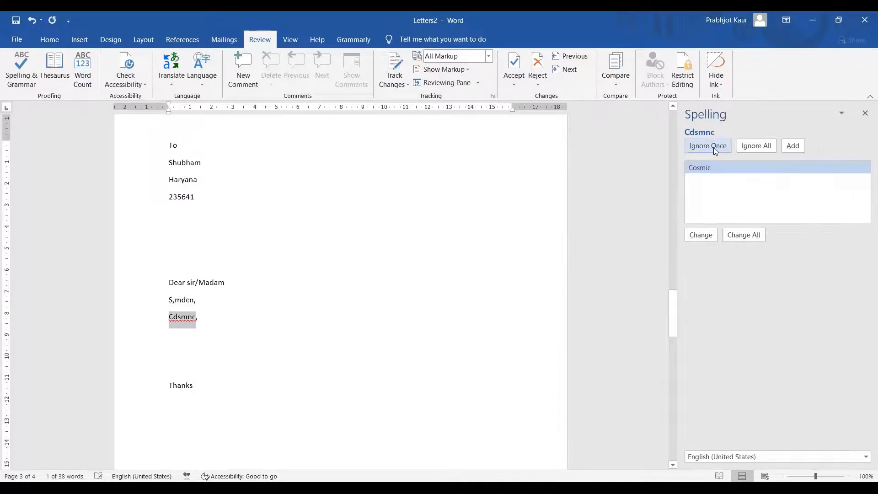
pyautogui.click(713, 148)
pyautogui.click(713, 147)
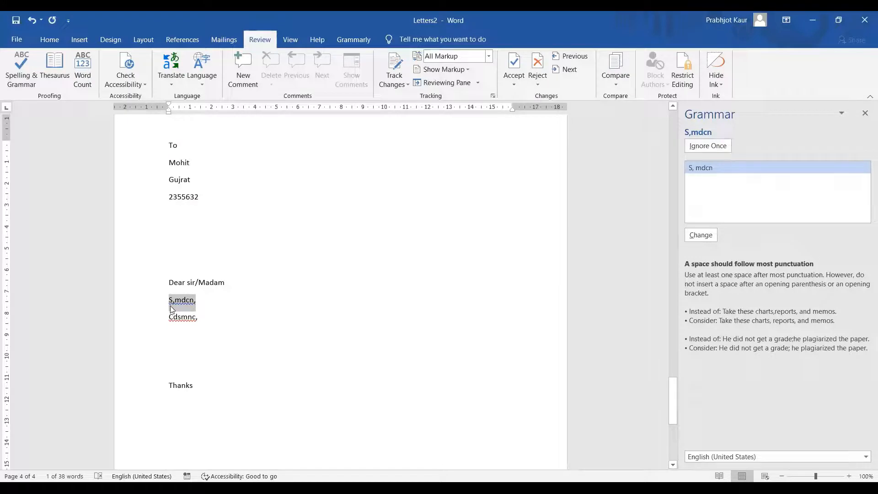
# Look up synonyms for 'big' in the Thesaurus, such as large, giant, immense and vast
pyautogui.click(54, 66)
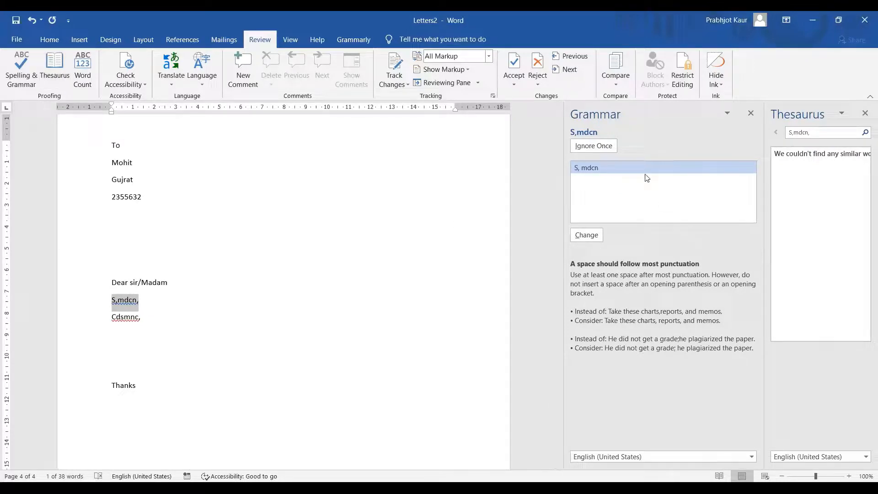
pyautogui.moveTo(812, 133); pyautogui.dragTo(723, 139)
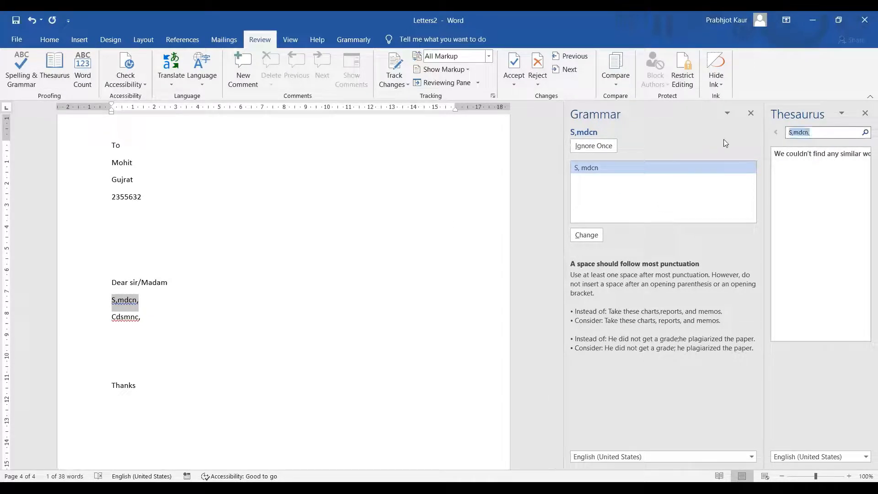
pyautogui.write('big')
pyautogui.click(865, 133)
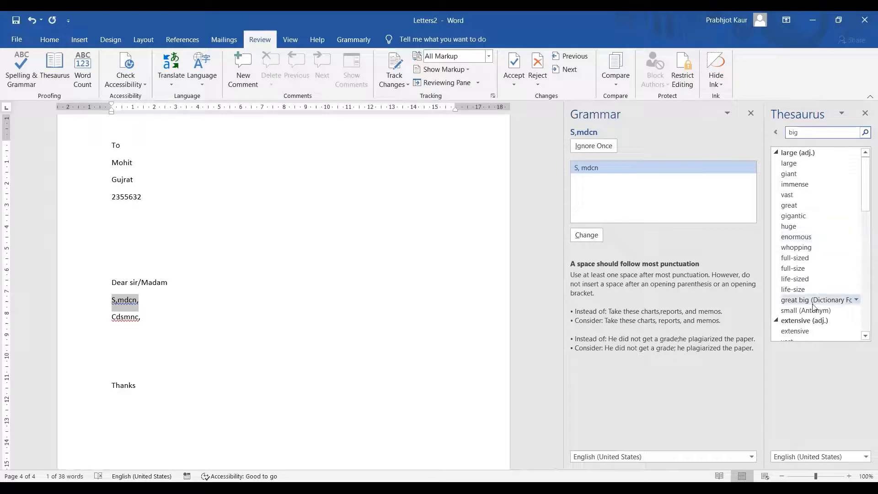
pyautogui.scroll(-3, 814, 306)
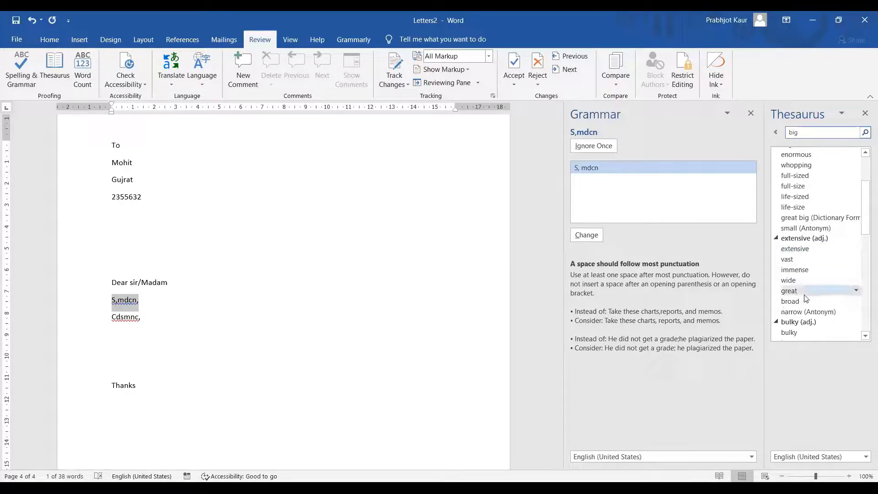
pyautogui.click(249, 205)
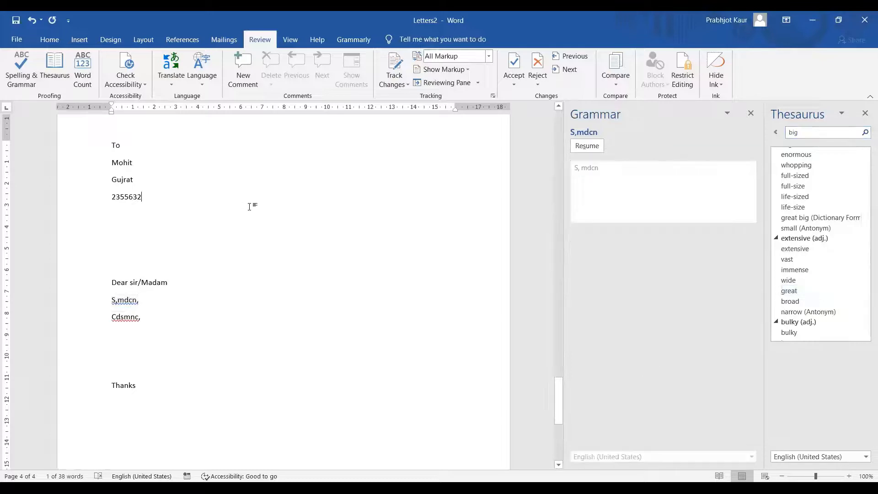
pyautogui.click(86, 85)
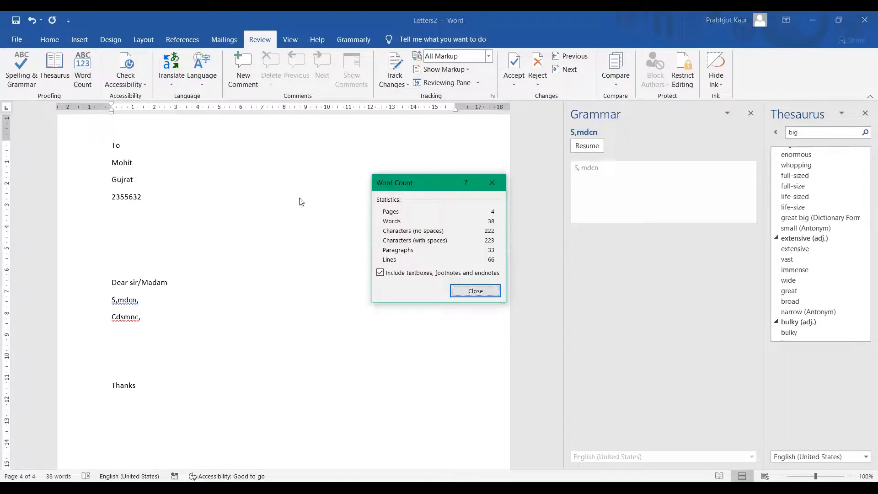
pyautogui.click(492, 294)
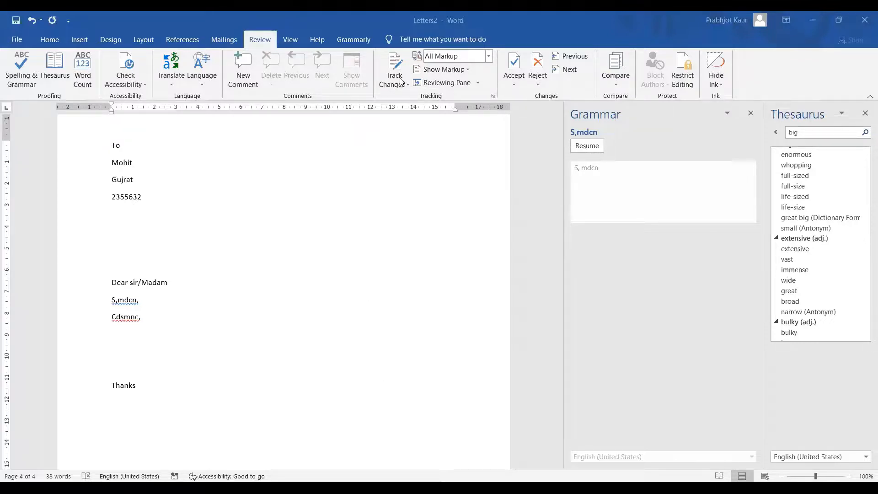
# Close the Grammar and Thesaurus panes, then return to the top of the letters
pyautogui.scroll(2, 358, 247)
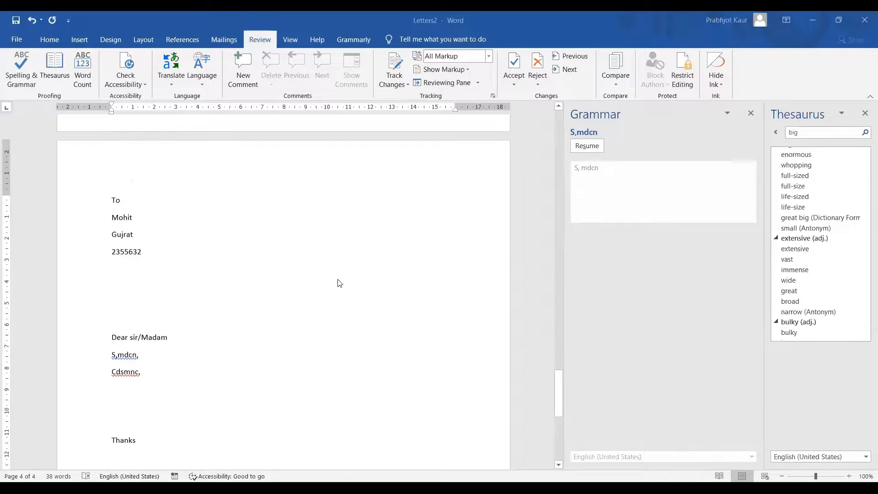
pyautogui.scroll(15, 339, 283)
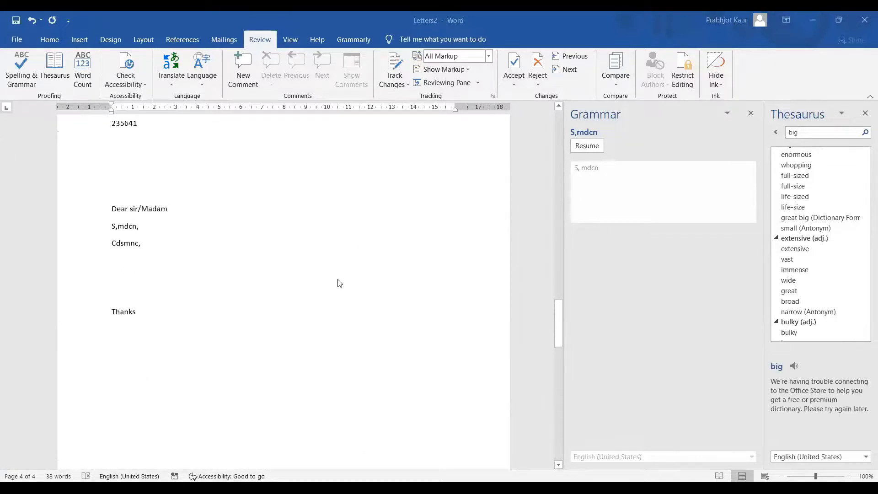
pyautogui.scroll(1, 339, 284)
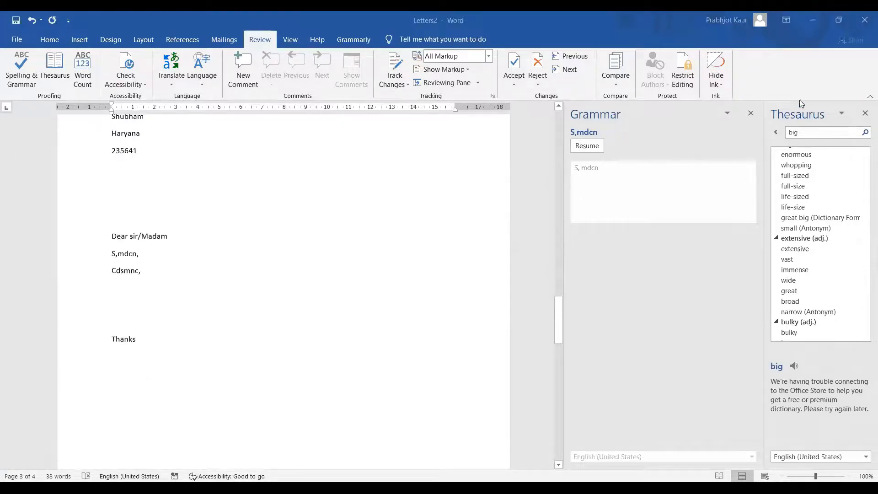
pyautogui.click(750, 113)
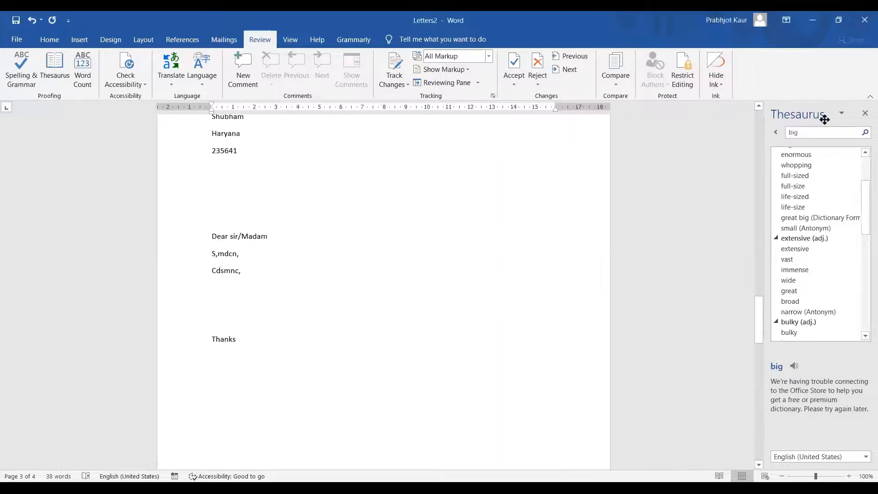
pyautogui.click(864, 115)
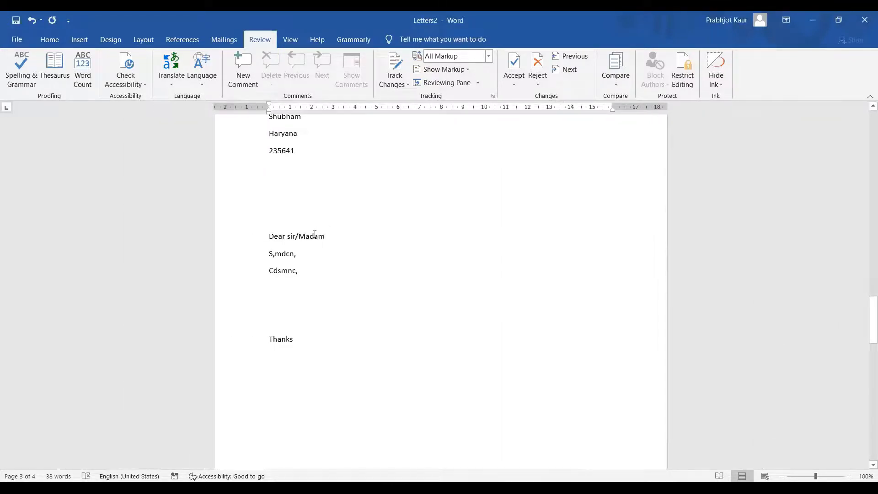
pyautogui.scroll(3, 315, 234)
pyautogui.scroll(10, 315, 234)
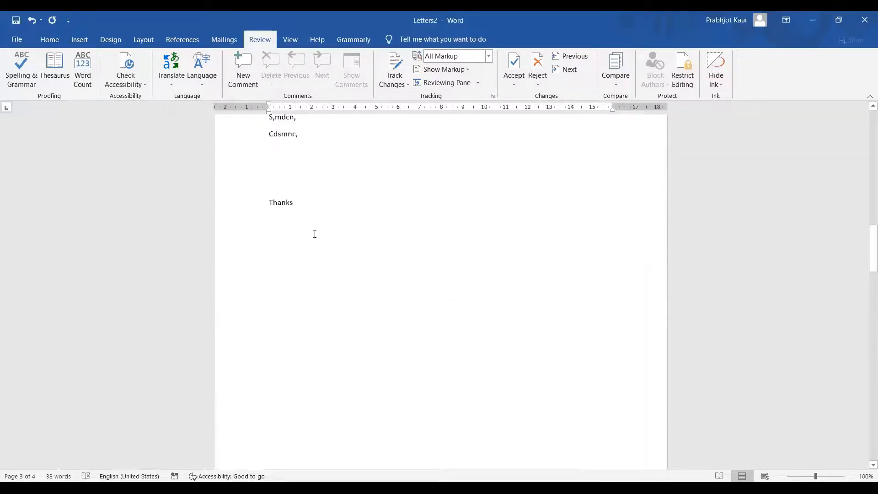
pyautogui.scroll(8, 314, 234)
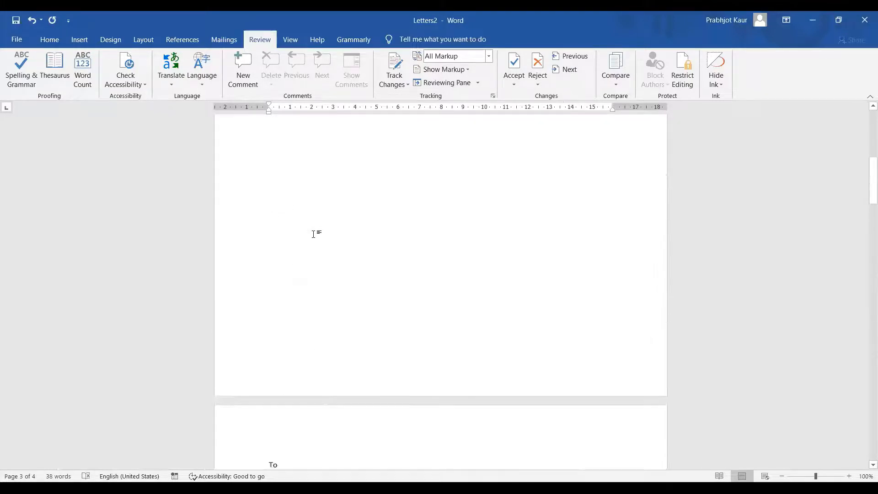
pyautogui.scroll(6, 315, 234)
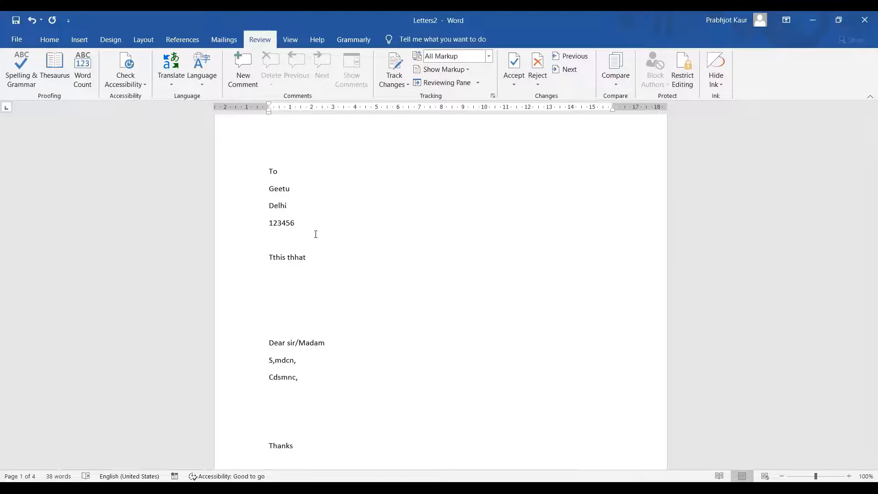
# Select the whole document, turn on Track Changes and check the markup display options
pyautogui.hotkey('ctrl', 'a')
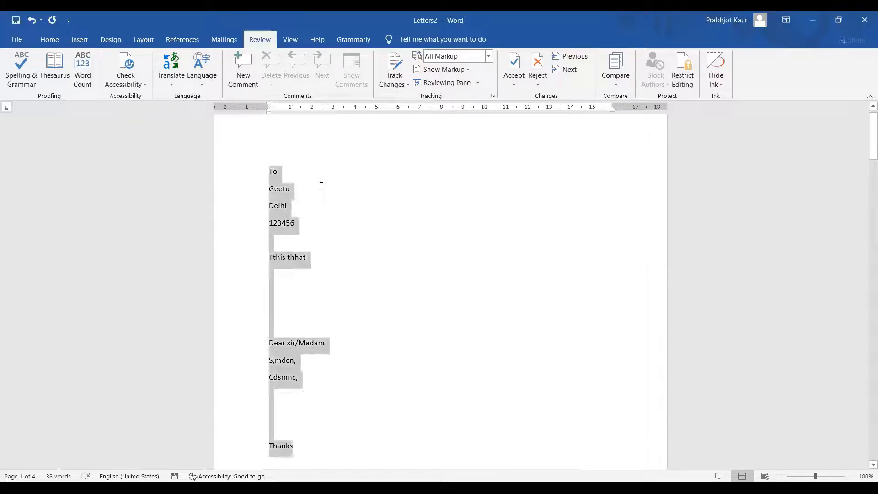
pyautogui.click(390, 68)
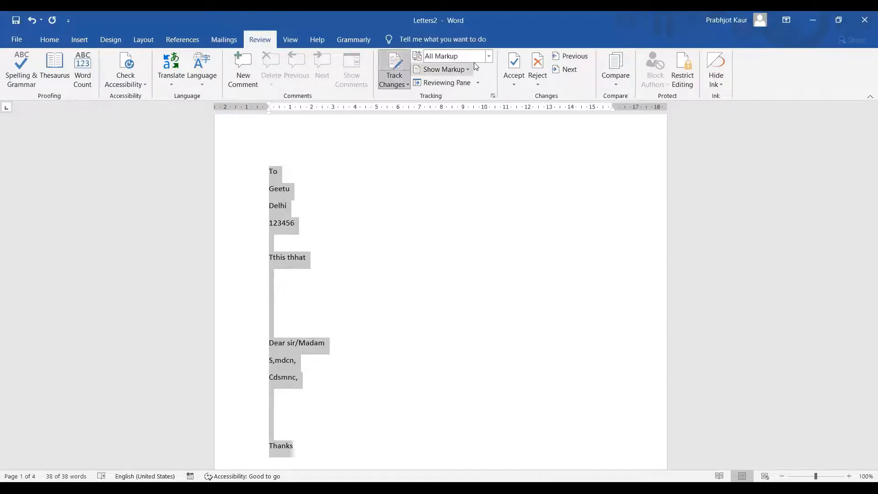
pyautogui.click(488, 56)
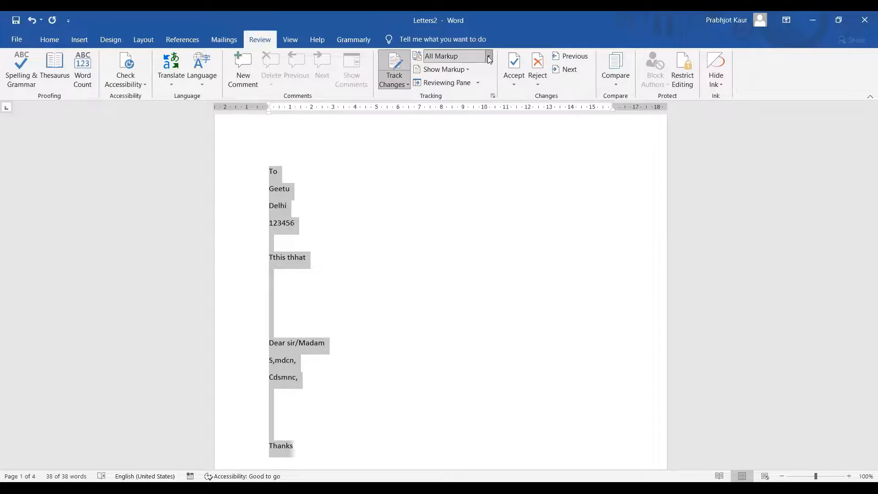
pyautogui.click(488, 56)
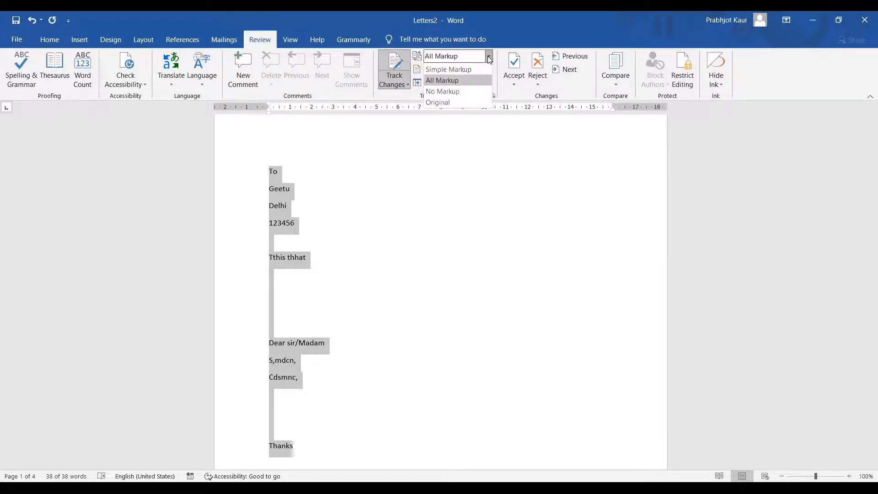
pyautogui.click(414, 170)
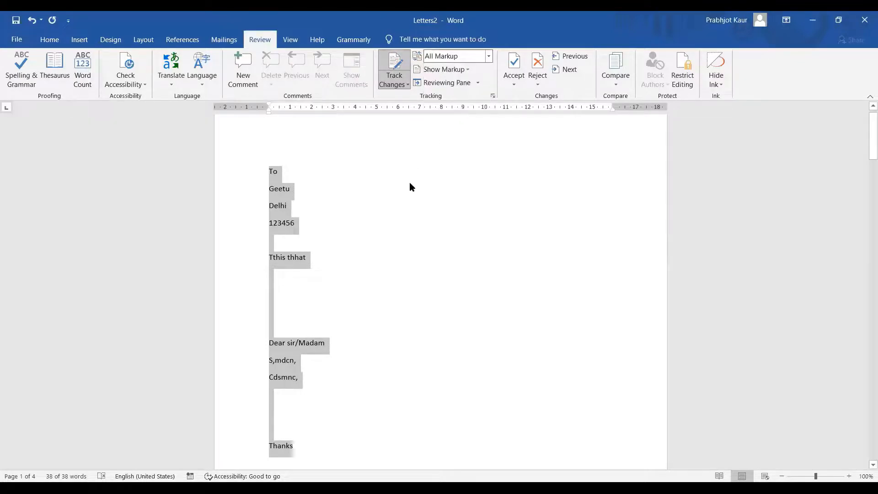
# Insert junk text after the recipient's name and city, and delete the postcode line as tracked changes
pyautogui.click(409, 184)
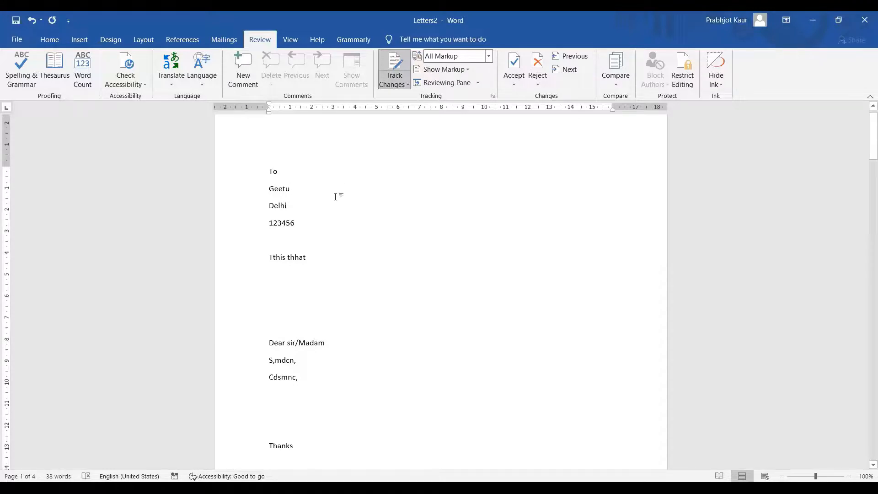
pyautogui.write('sjdhfjhsdjhf')
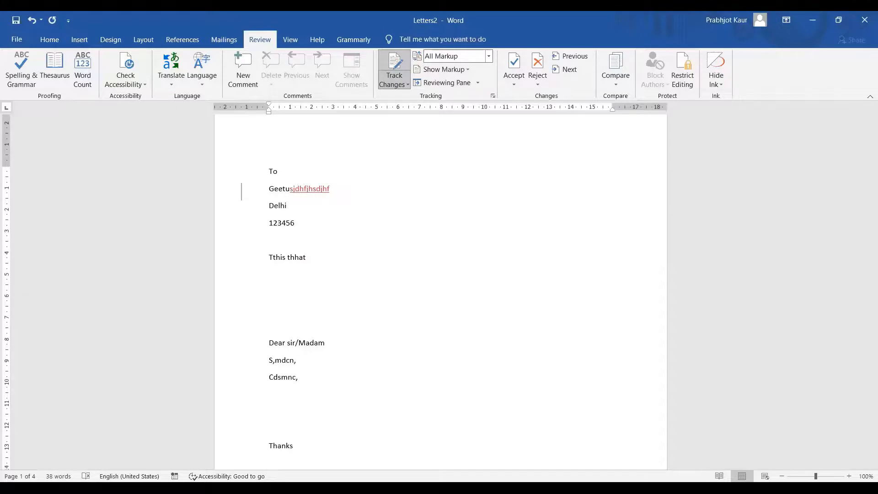
pyautogui.press('Down')
pyautogui.write('jhsgdjhsd')
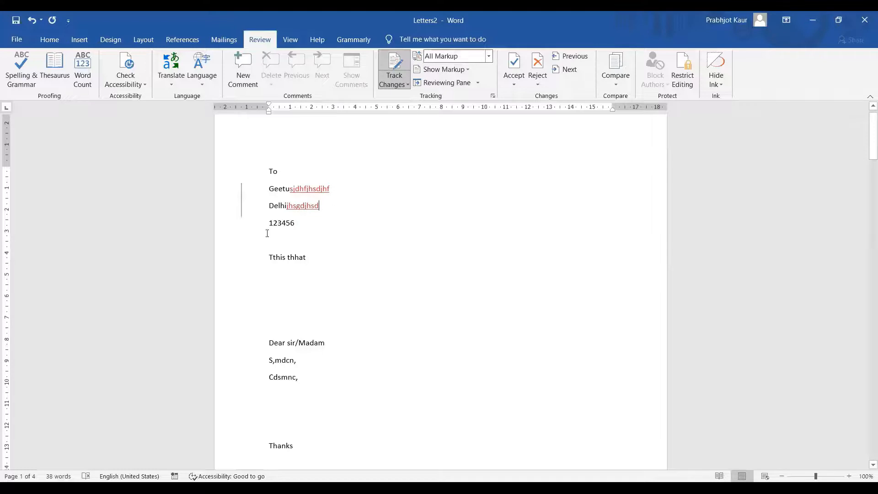
pyautogui.click(236, 220)
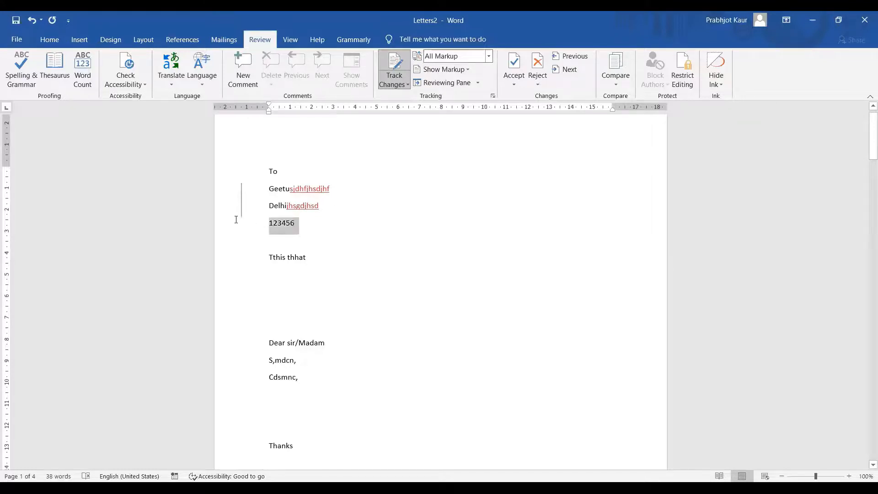
pyautogui.press('Delete')
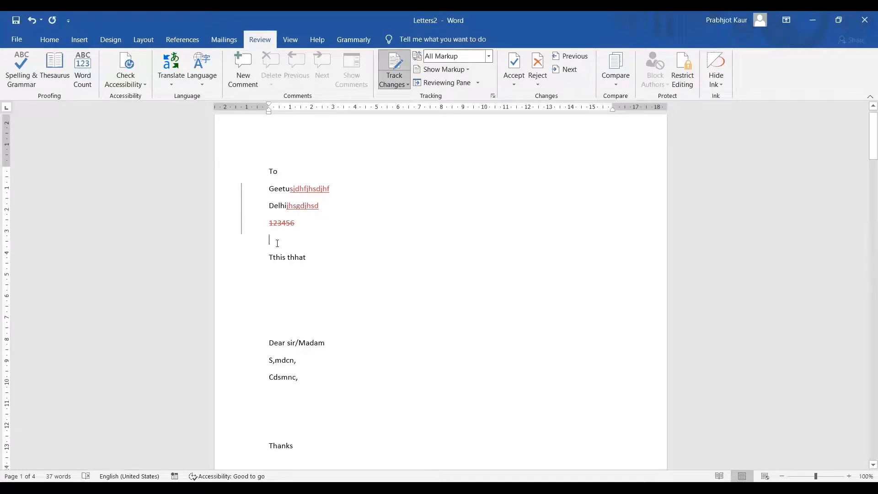
# Make 'Tthis thhat' bold and insert 'hgjhgjhg' inside Madam as tracked changes
pyautogui.moveTo(270, 257); pyautogui.dragTo(302, 257)
pyautogui.click(50, 39)
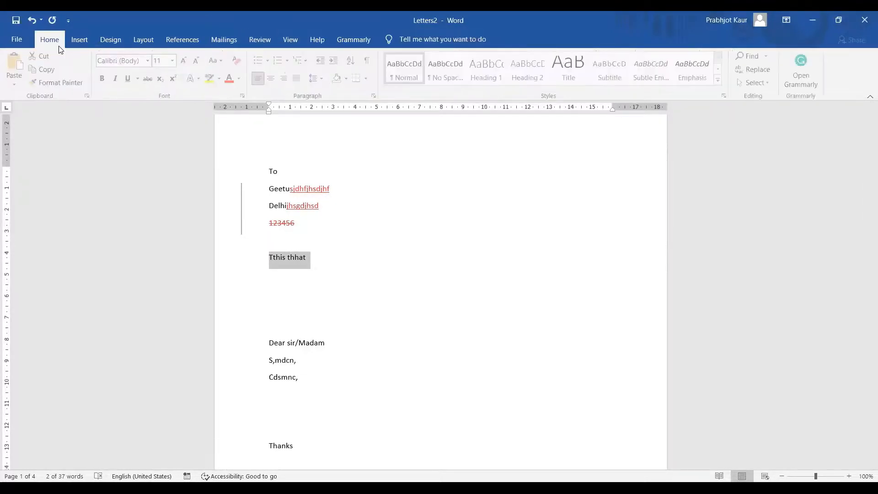
pyautogui.click(105, 79)
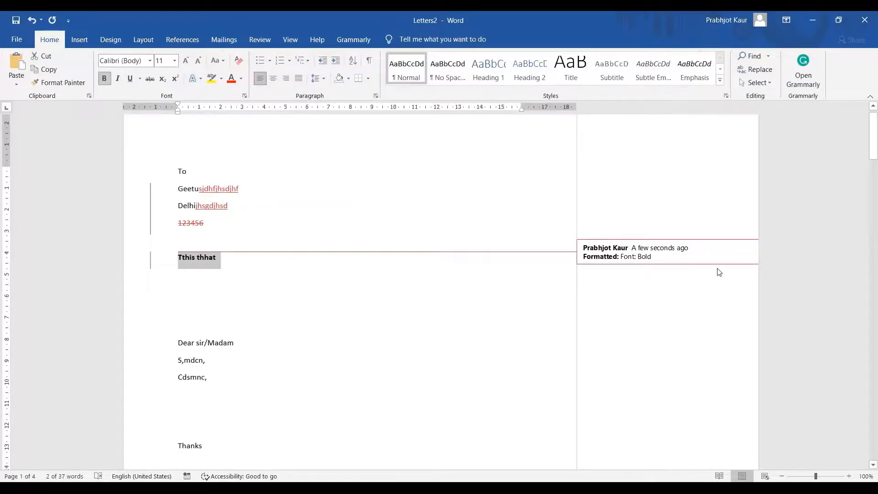
pyautogui.click(338, 319)
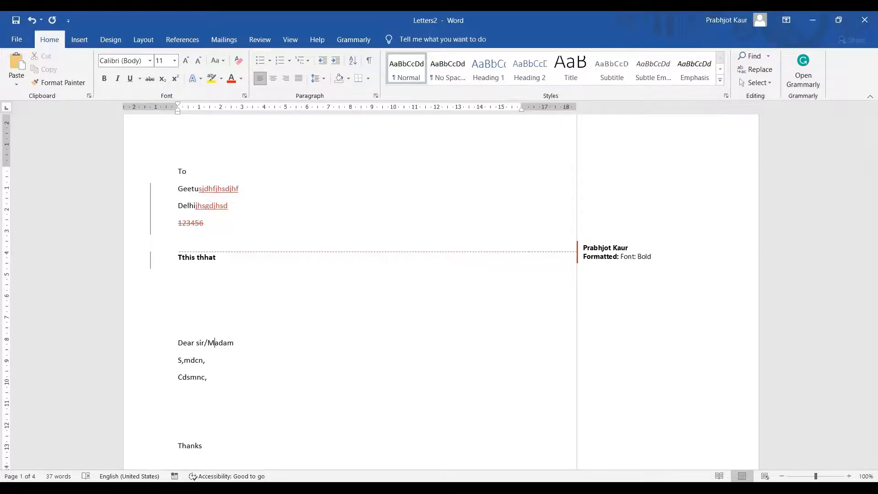
pyautogui.write('hgjhgjhg')
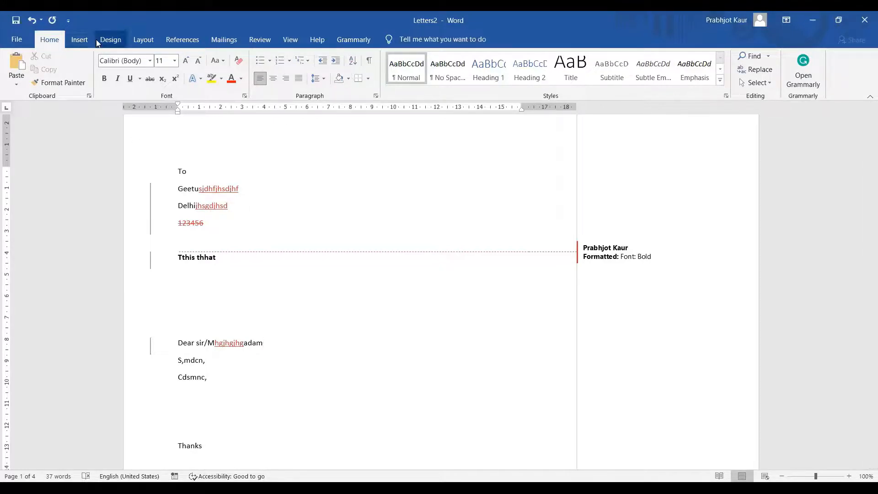
pyautogui.click(259, 41)
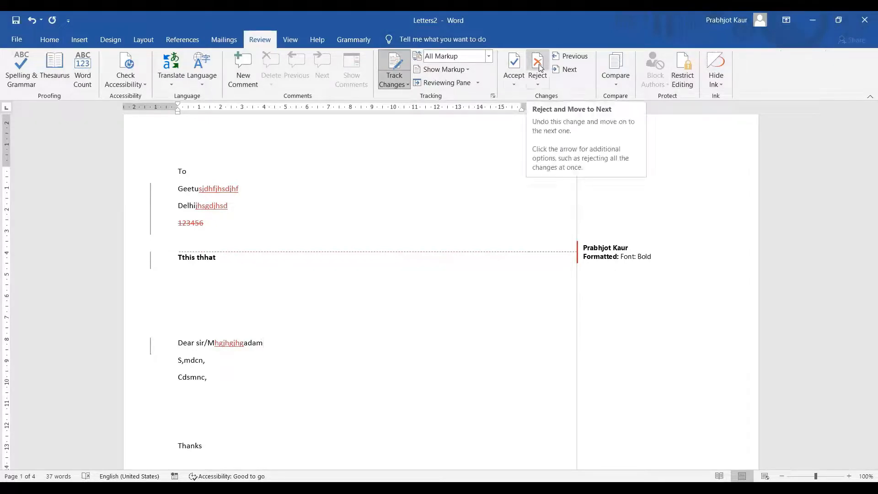
# Step through the tracked changes with Previous and Next, then open the Reviewing Pane
pyautogui.click(570, 57)
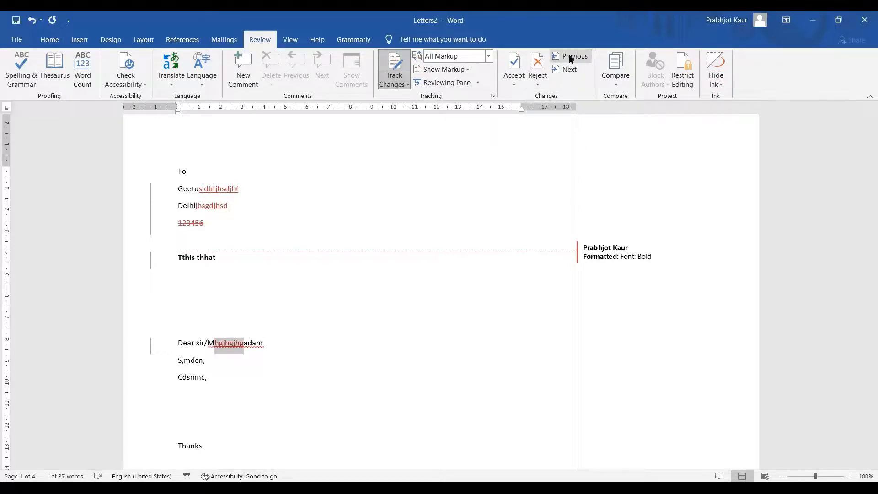
pyautogui.click(567, 71)
pyautogui.click(572, 57)
pyautogui.click(568, 70)
pyautogui.click(573, 55)
pyautogui.click(569, 69)
pyautogui.click(570, 58)
pyautogui.click(566, 69)
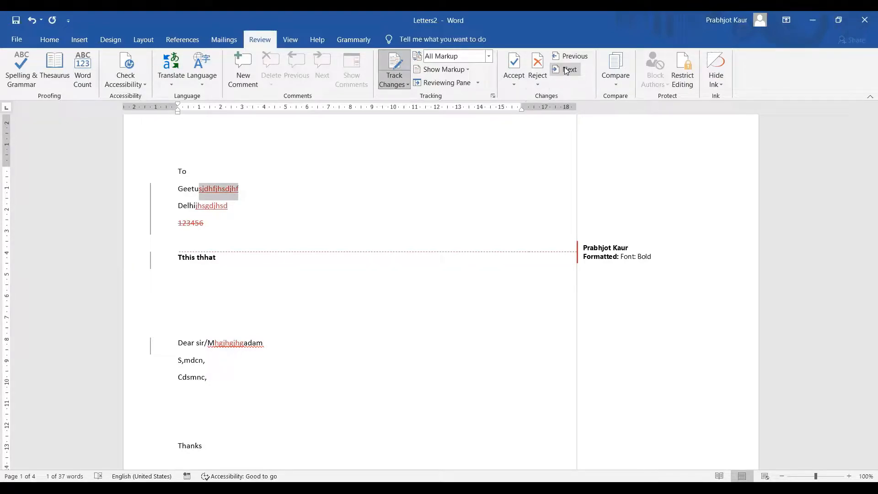
pyautogui.click(428, 84)
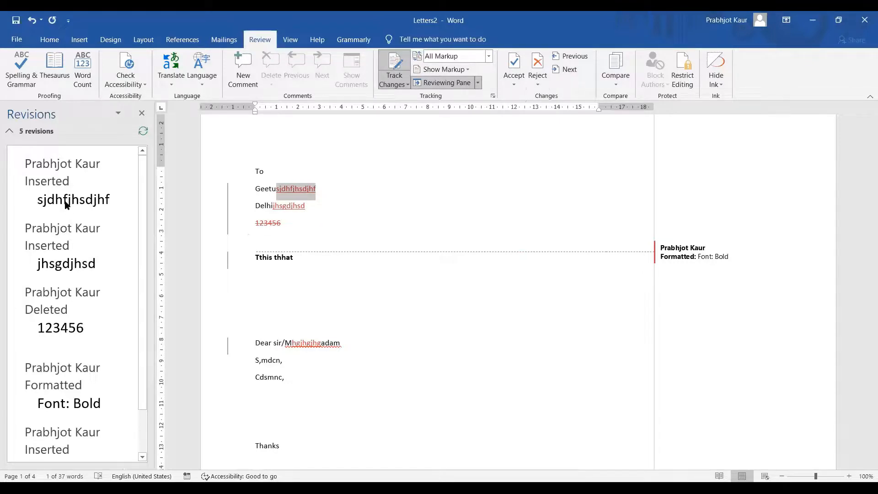
# Accept the insertion after the name and reject the city, postcode, bold and Madam changes
pyautogui.scroll(-3, 44, 330)
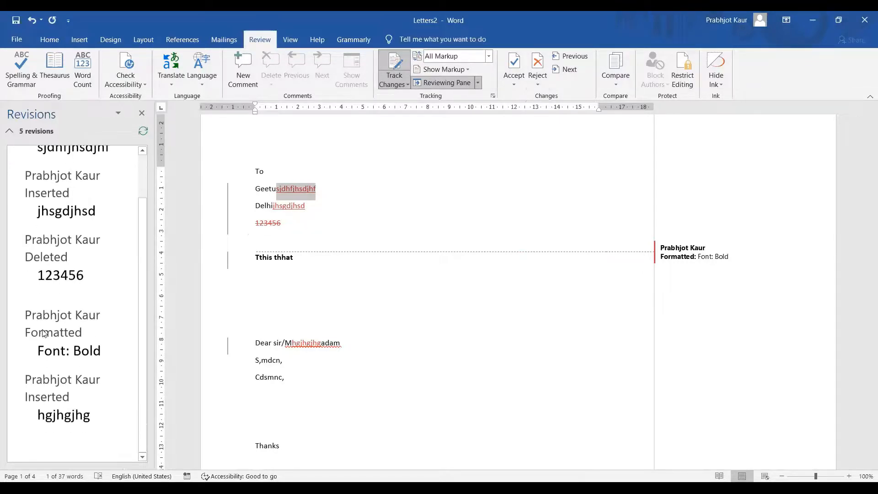
pyautogui.scroll(3, 51, 355)
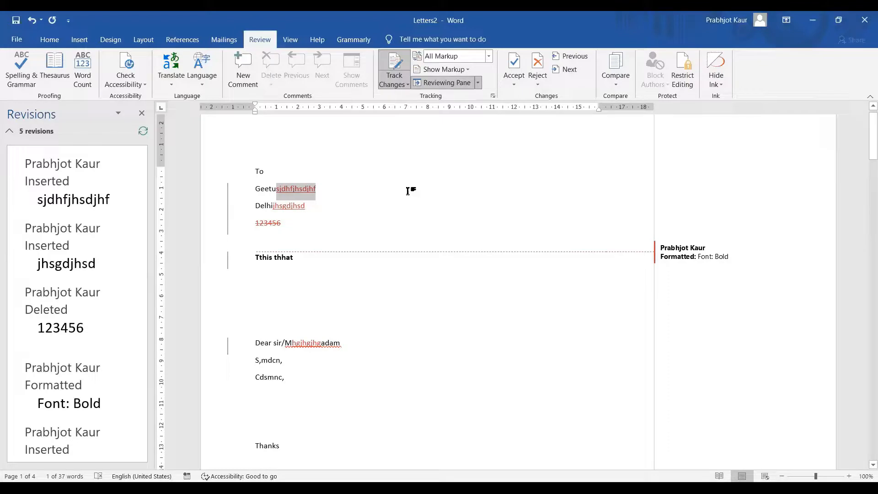
pyautogui.click(514, 64)
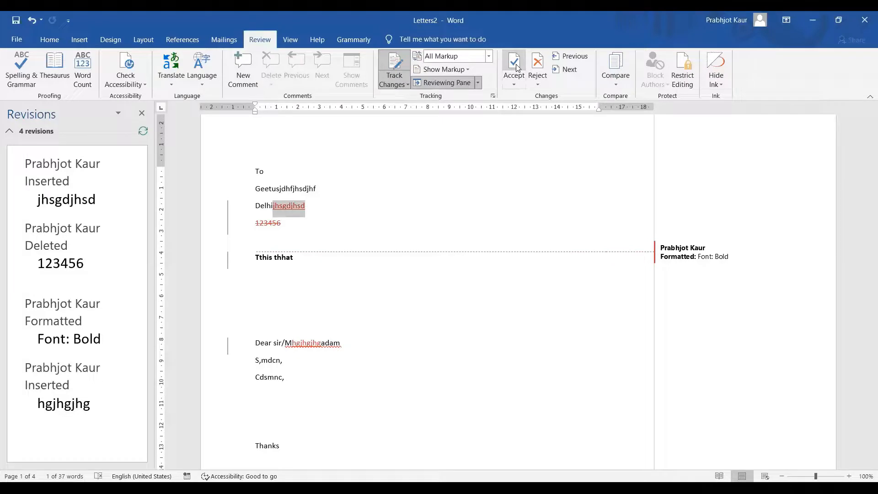
pyautogui.click(538, 63)
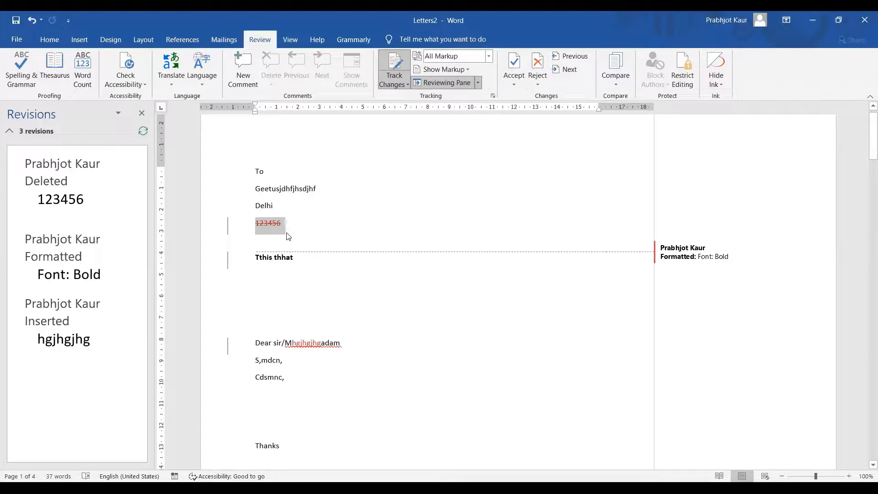
pyautogui.click(537, 62)
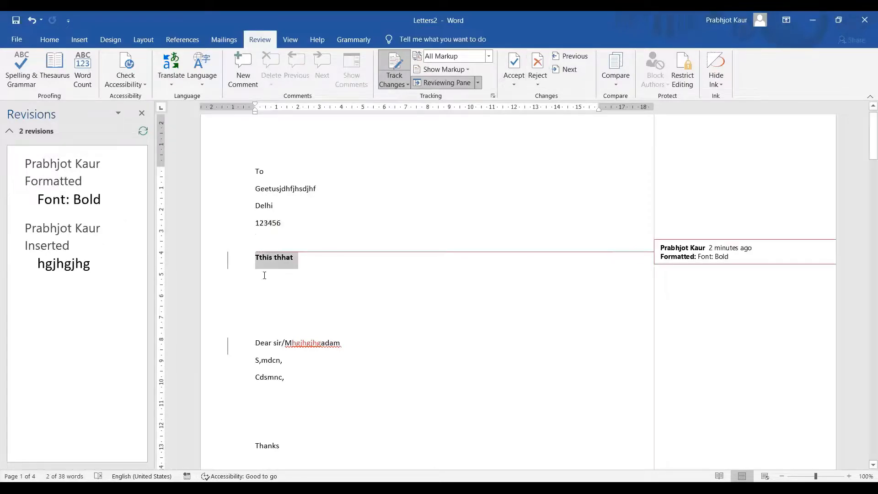
pyautogui.click(539, 65)
pyautogui.click(540, 68)
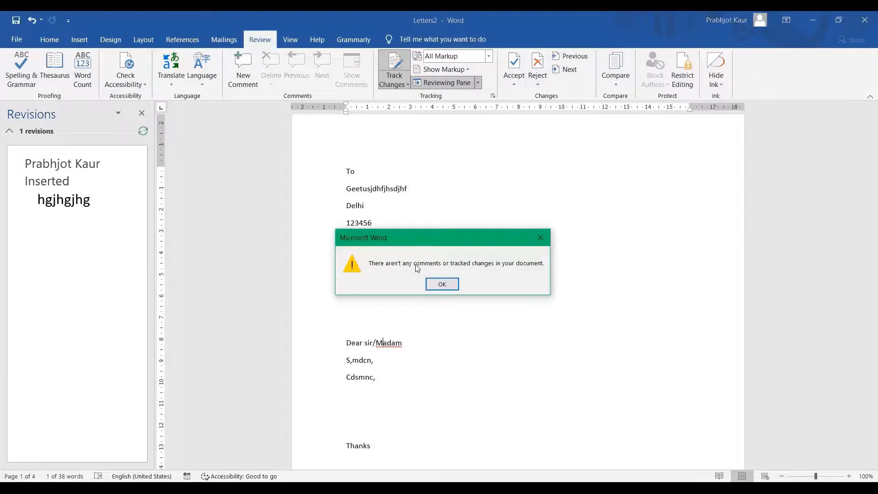
# Dismiss the no-changes-left message, clear the selection and close the Revisions pane
pyautogui.click(440, 284)
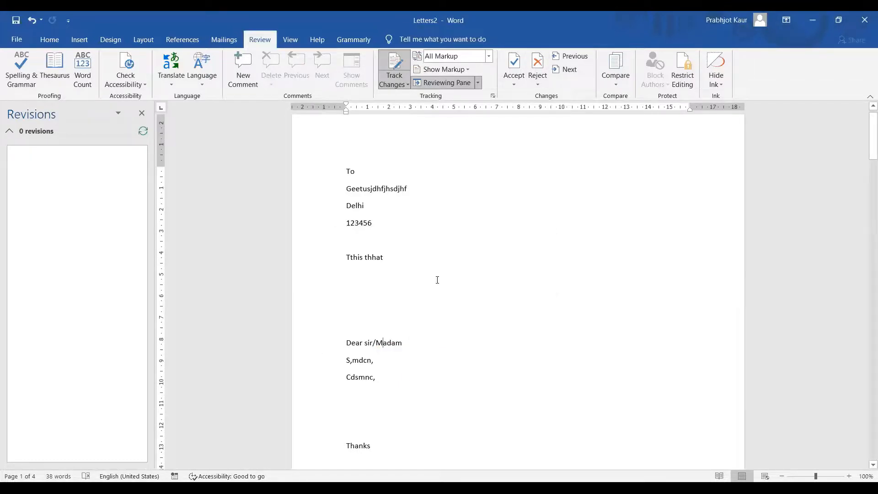
pyautogui.hotkey('ctrl', 'a')
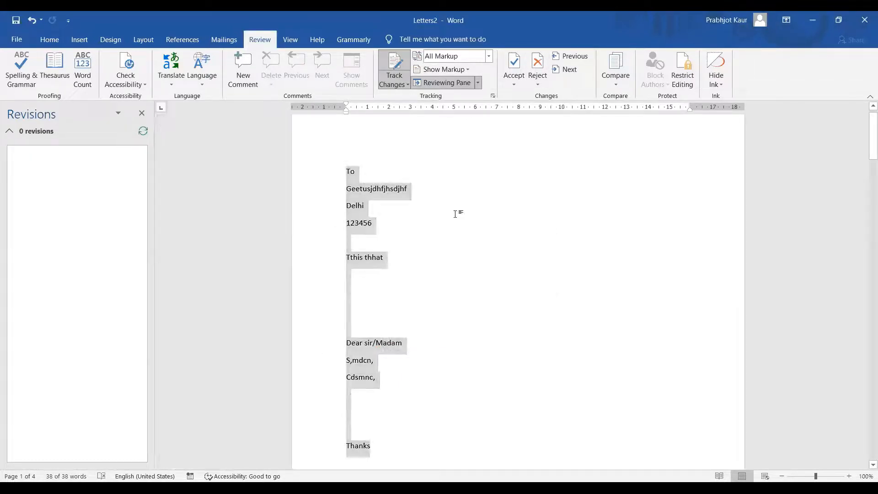
pyautogui.click(457, 212)
pyautogui.click(141, 113)
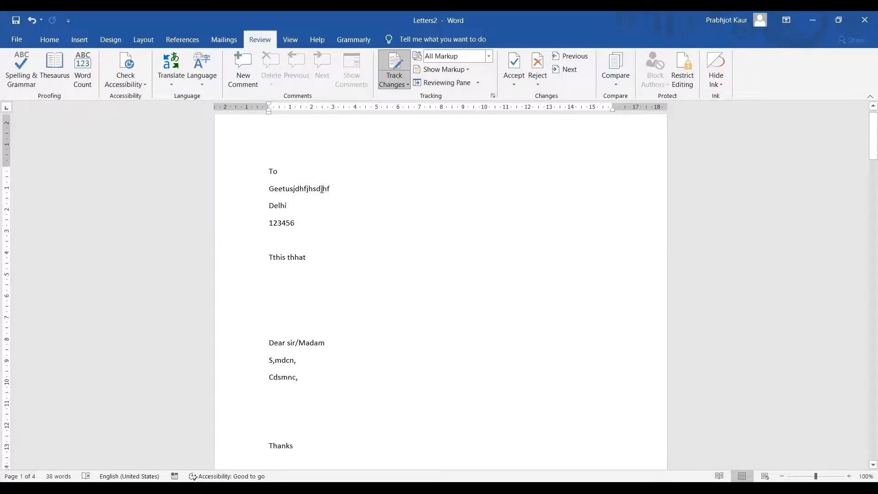
# Try Read Mode, Web Layout and Outline from the View tab, then return to Print Layout
pyautogui.click(291, 42)
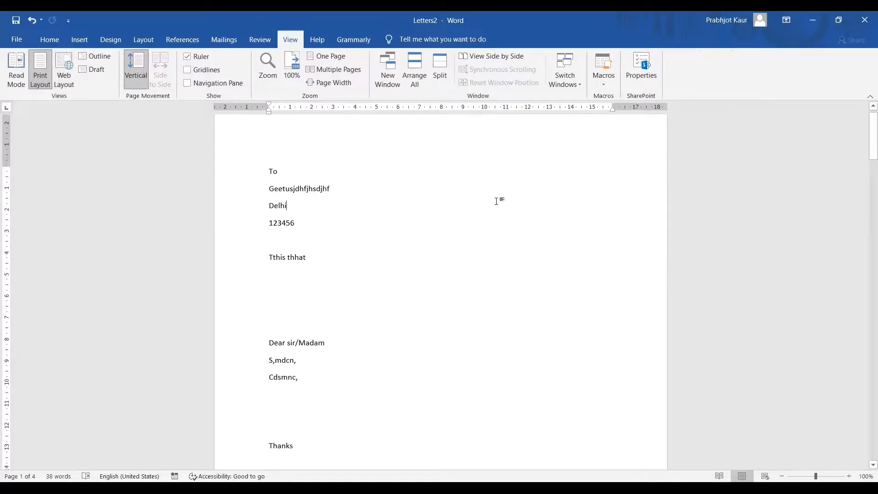
pyautogui.scroll(1, 77, 186)
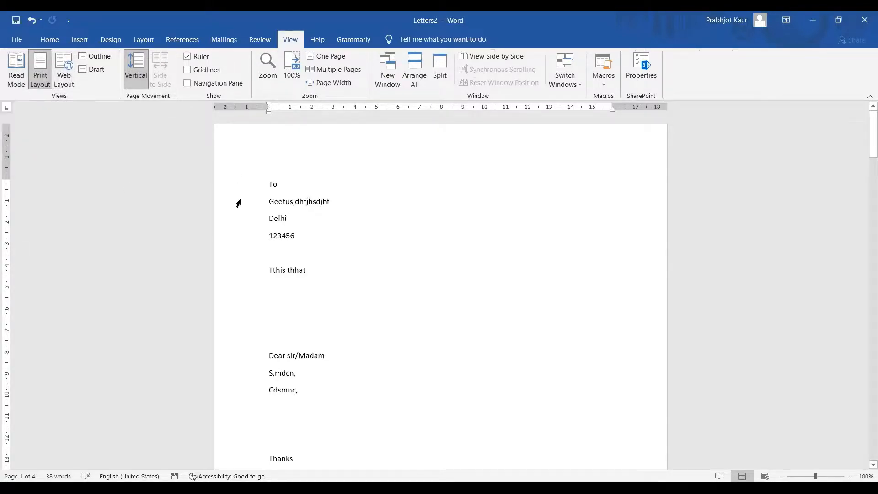
pyautogui.click(18, 62)
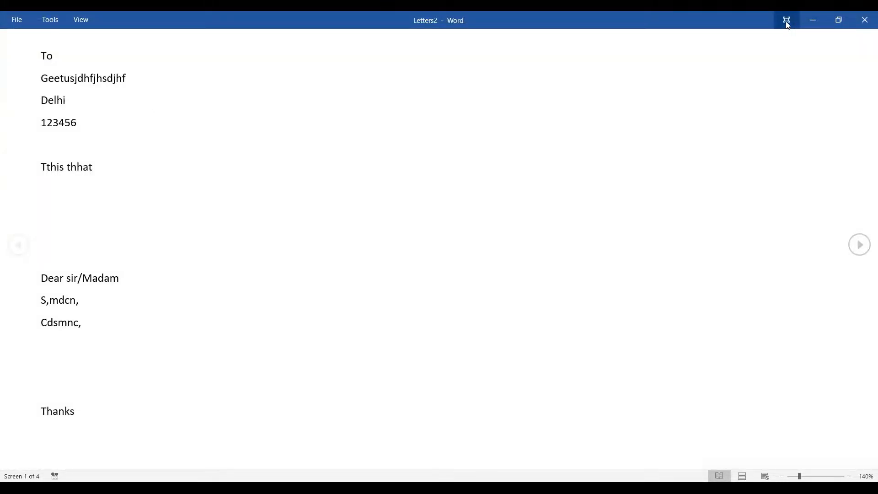
pyautogui.press('Escape')
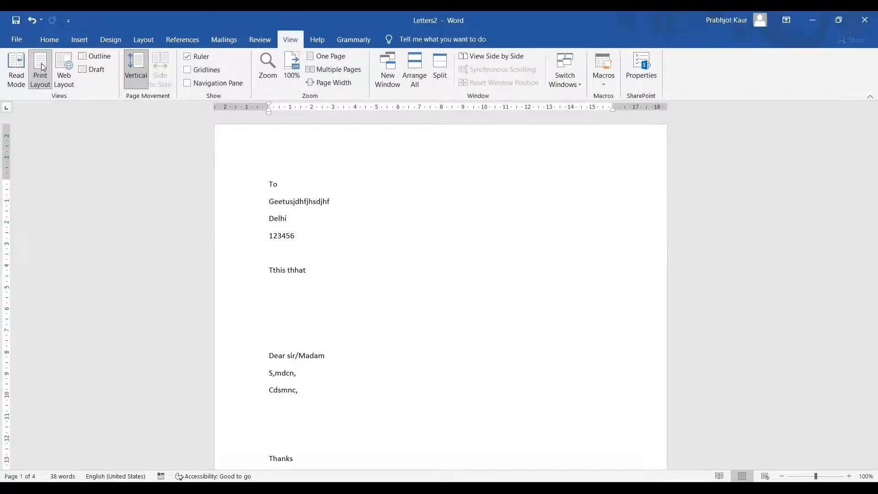
pyautogui.click(67, 59)
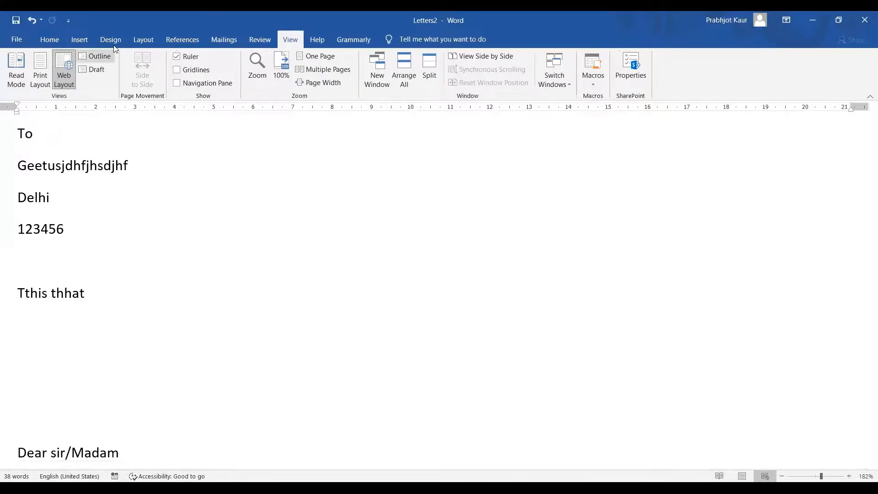
pyautogui.click(93, 57)
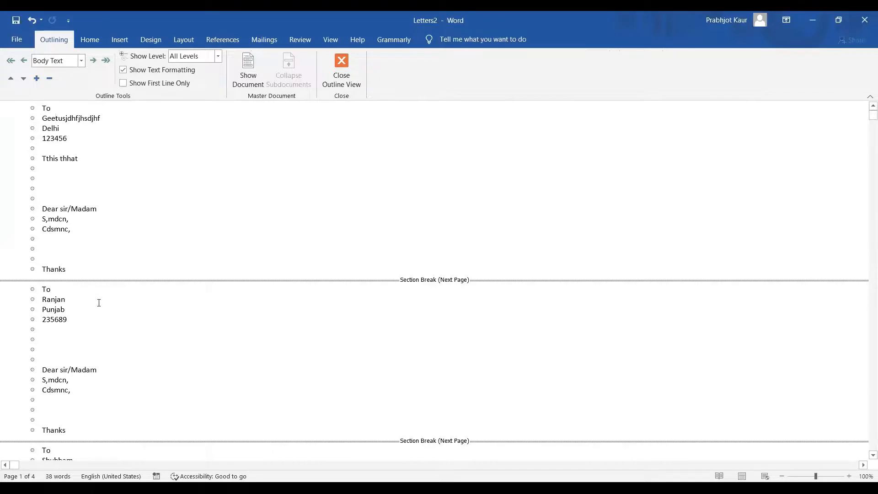
pyautogui.click(57, 412)
pyautogui.click(339, 67)
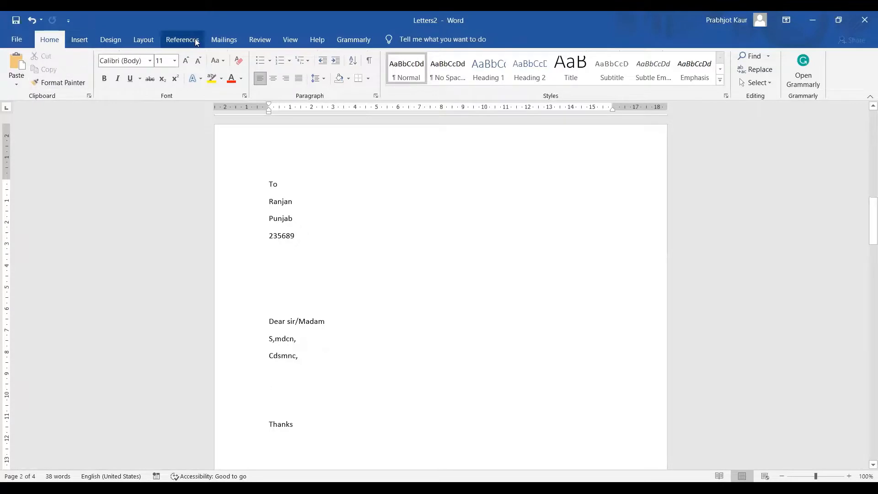
# Try Read Mode and Web Layout from the status bar buttons, then return to Print Layout
pyautogui.click(148, 40)
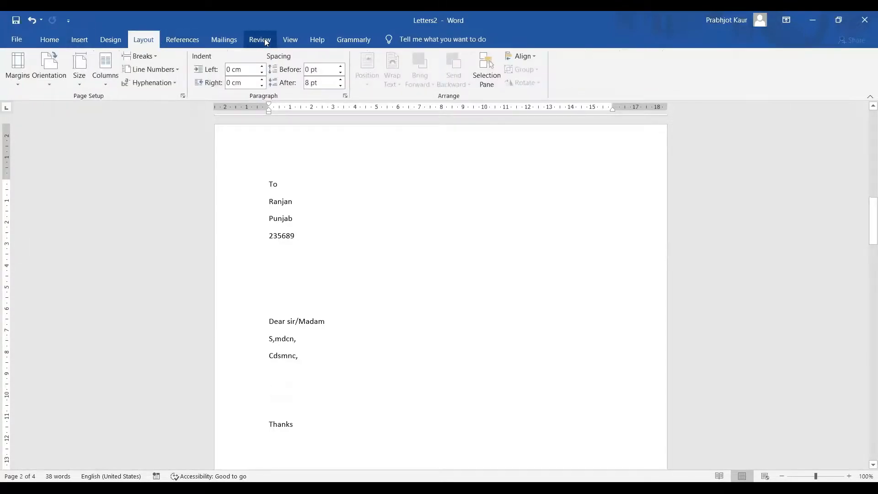
pyautogui.click(267, 42)
pyautogui.click(290, 41)
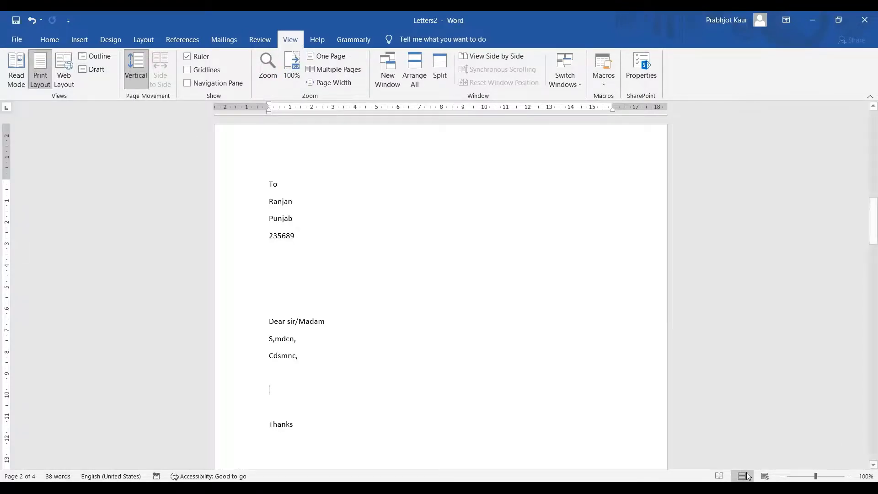
pyautogui.click(719, 476)
pyautogui.click(742, 476)
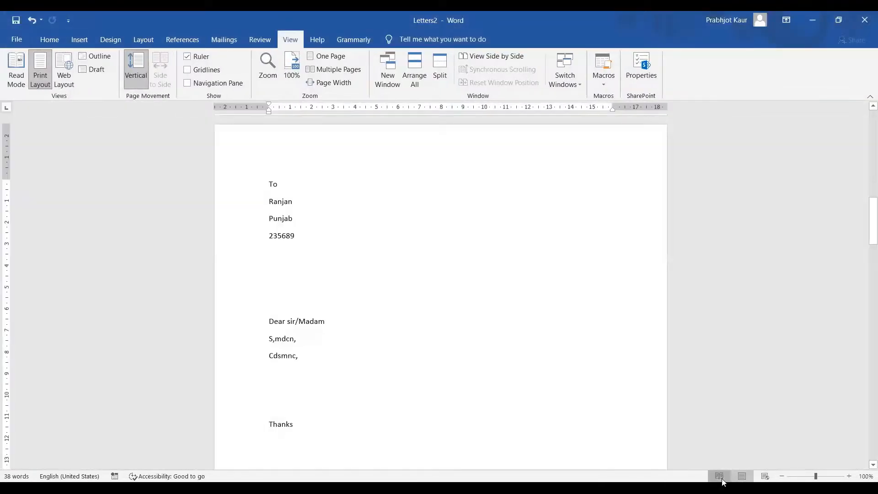
pyautogui.click(721, 478)
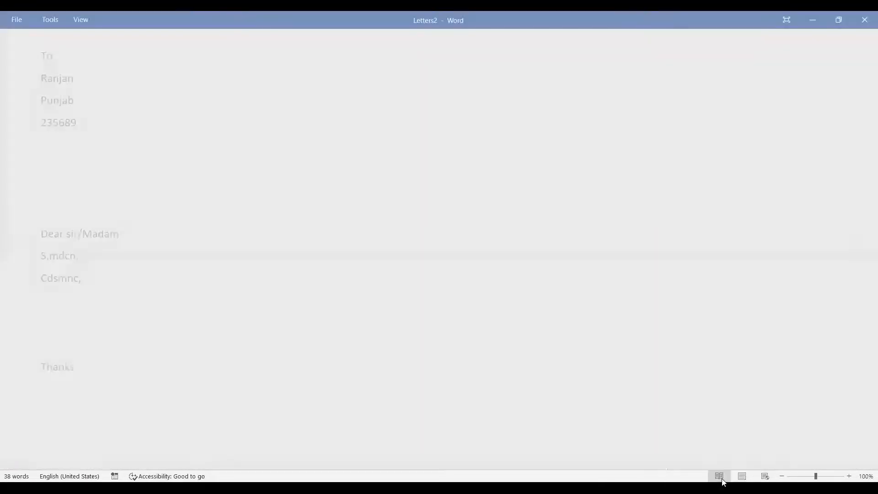
pyautogui.click(765, 477)
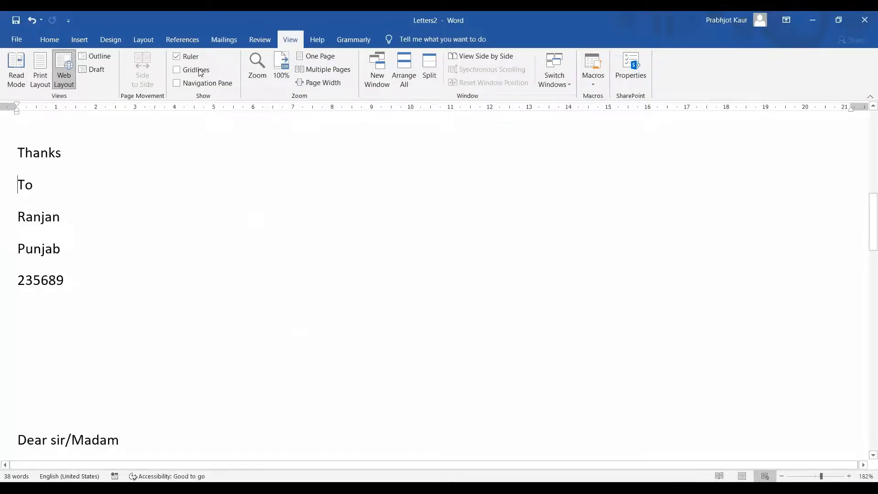
pyautogui.click(44, 84)
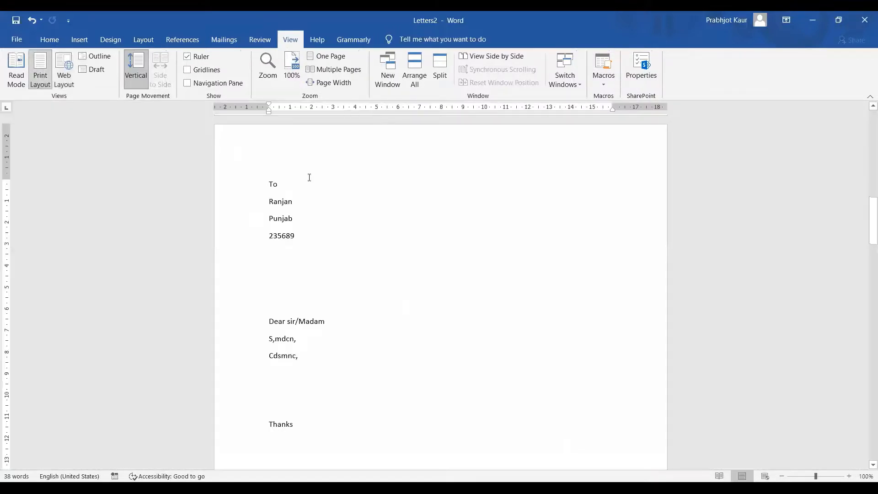
pyautogui.click(187, 58)
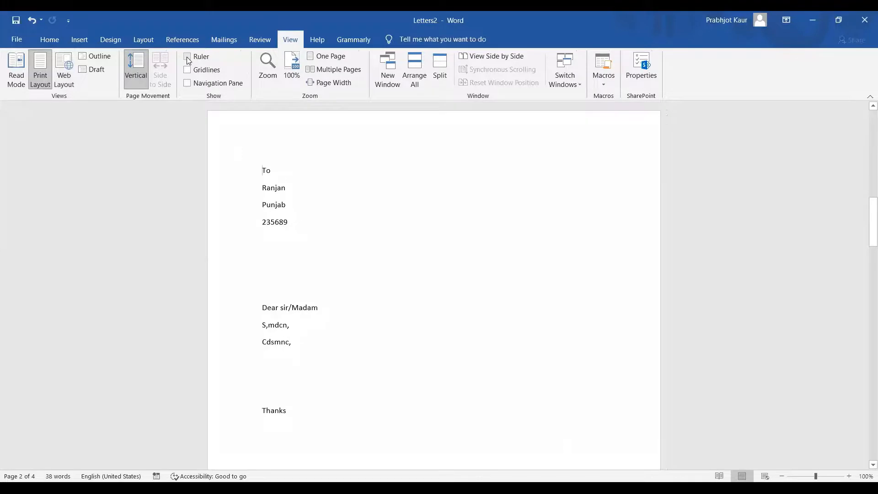
pyautogui.click(187, 57)
pyautogui.click(189, 72)
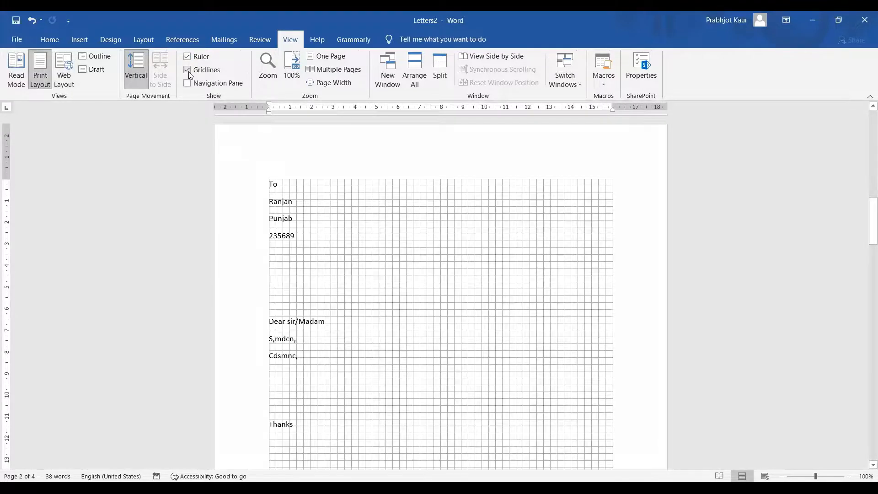
pyautogui.click(190, 84)
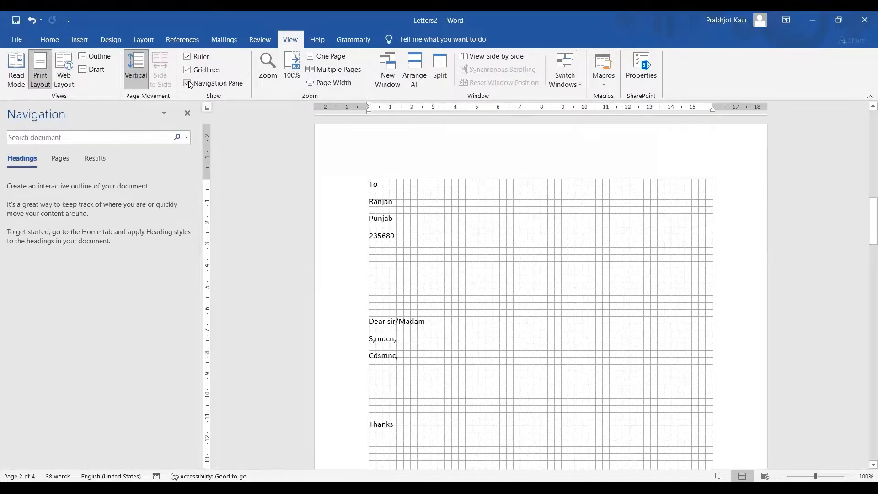
pyautogui.click(189, 84)
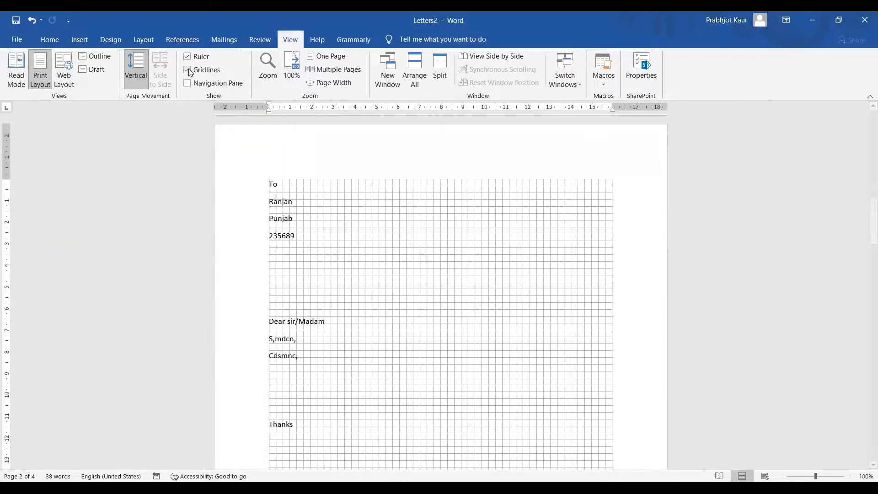
pyautogui.click(188, 70)
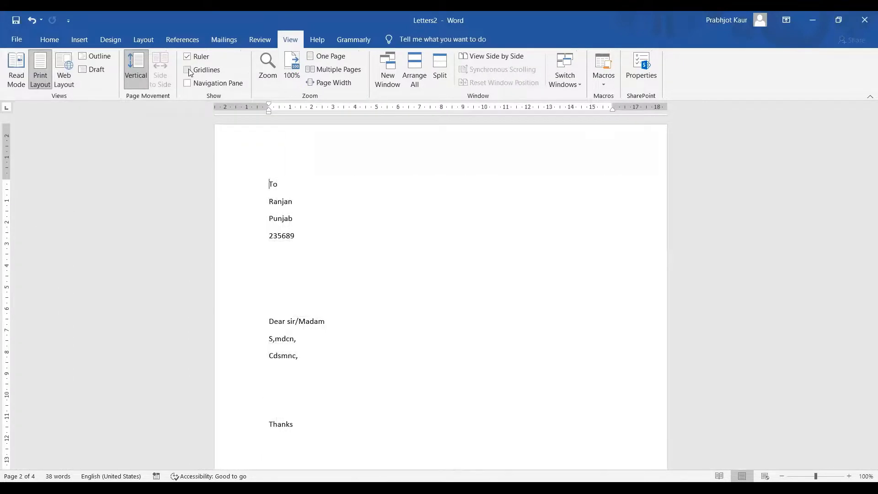
pyautogui.click(265, 64)
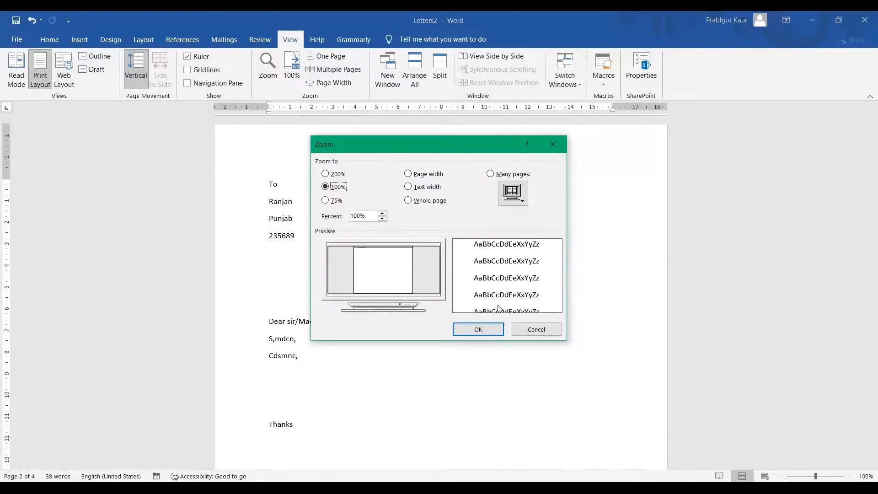
pyautogui.click(527, 329)
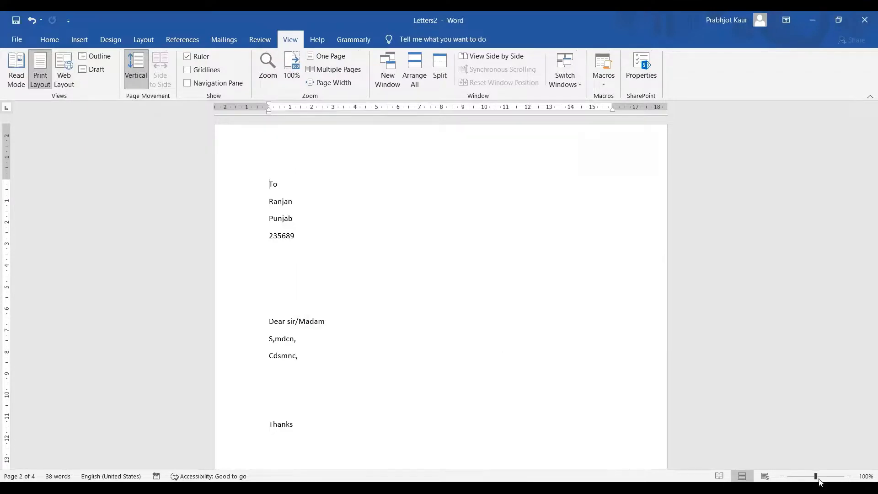
pyautogui.moveTo(816, 476)
pyautogui.mouseDown()
pyautogui.moveTo(831, 477)
pyautogui.moveTo(803, 478)
pyautogui.moveTo(817, 478)
pyautogui.mouseUp()
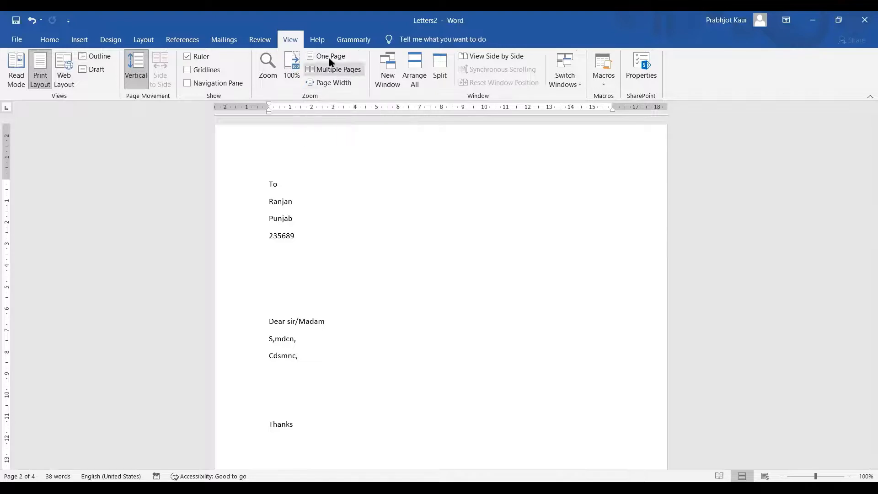
# Show Multiple Pages, then Page Width at 179%, try Arrange All and re-maximize the window
pyautogui.click(328, 70)
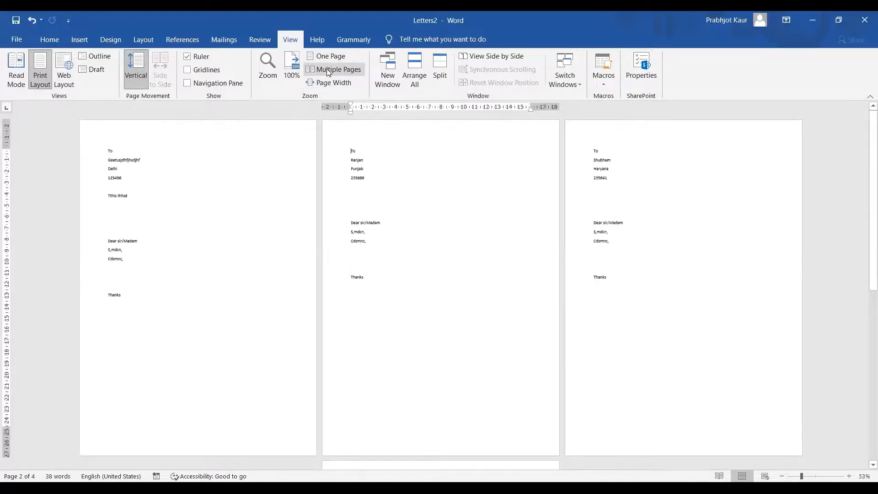
pyautogui.click(325, 83)
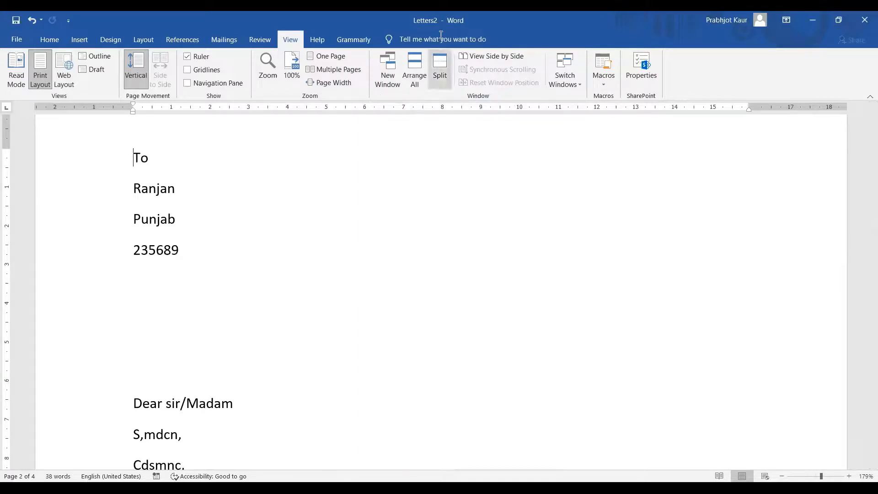
pyautogui.click(420, 62)
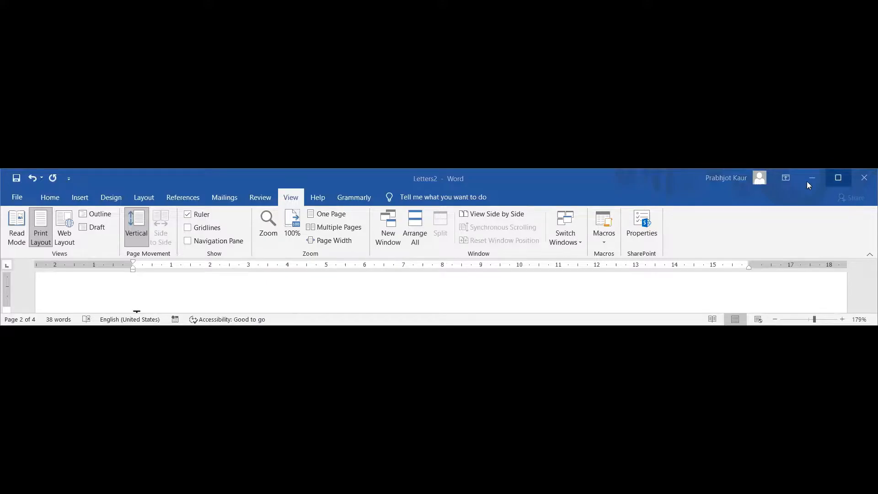
pyautogui.click(839, 177)
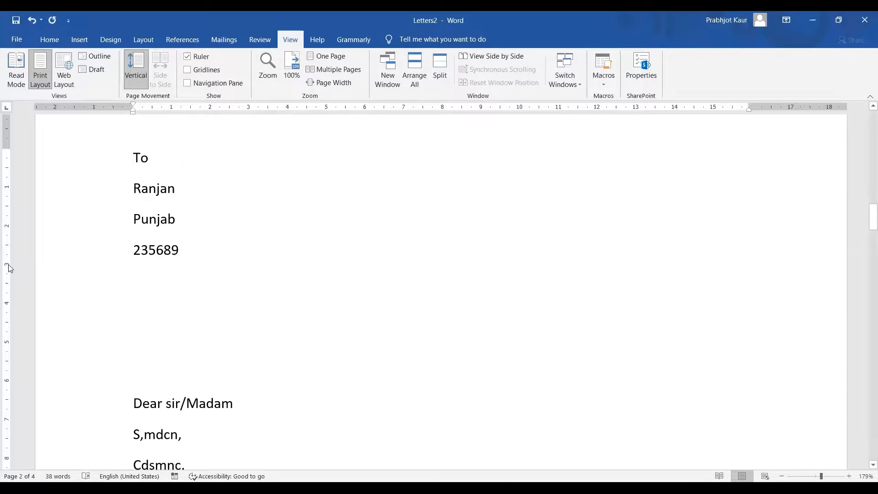
pyautogui.click(284, 311)
pyautogui.click(439, 68)
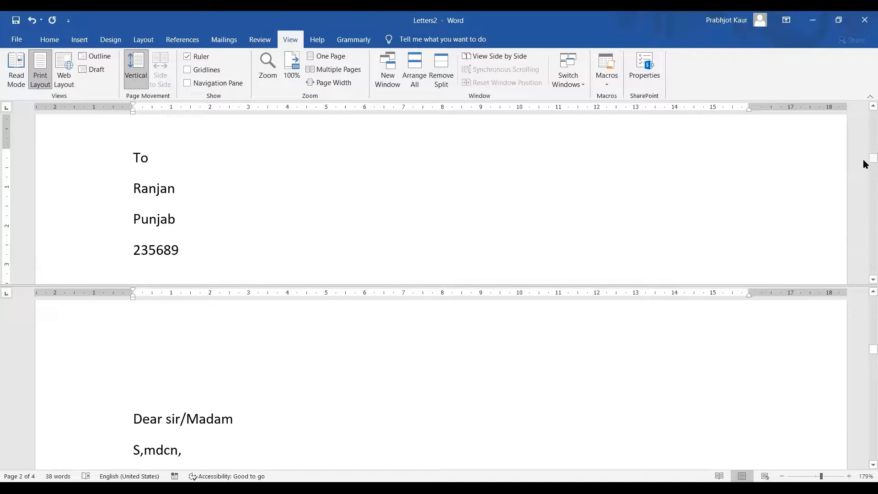
pyautogui.moveTo(865, 163); pyautogui.dragTo(865, 143)
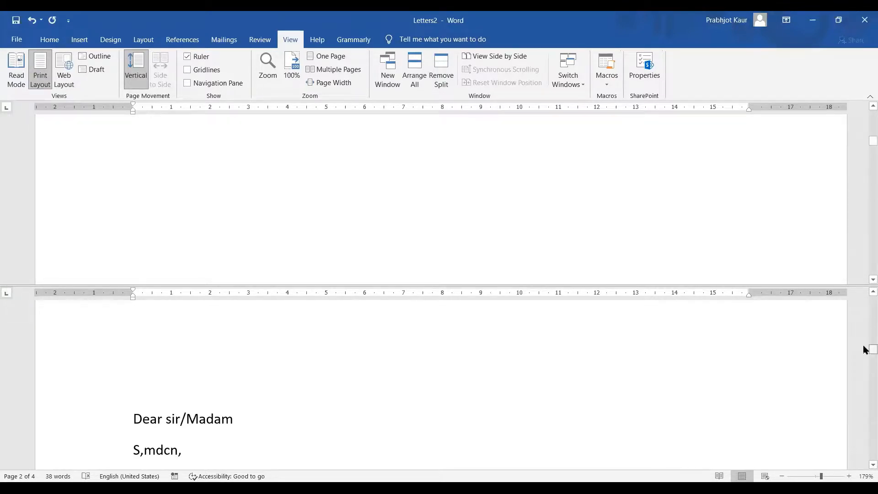
pyautogui.moveTo(865, 351); pyautogui.dragTo(865, 322)
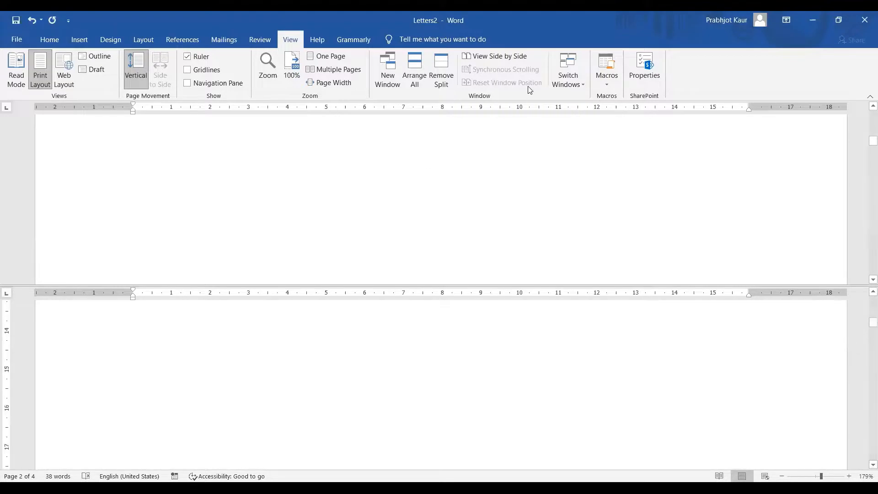
pyautogui.click(441, 63)
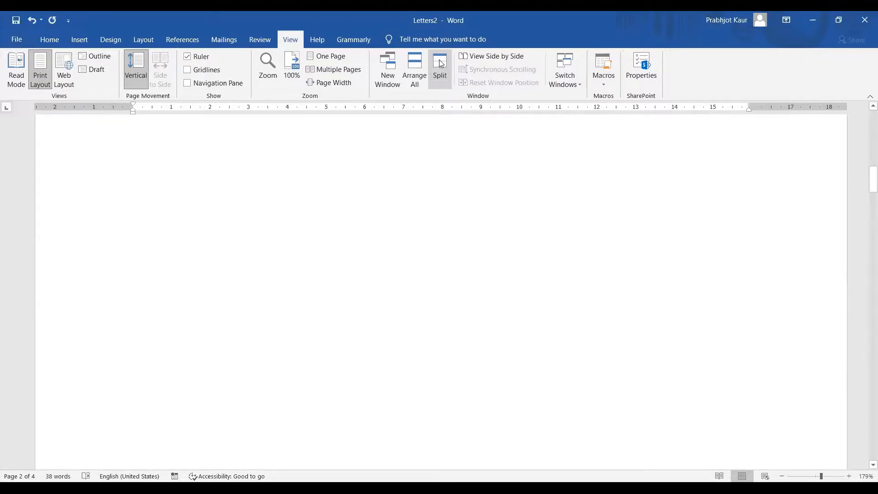
# Turn on View Side by Side to compare Letters2 with the Document4 template
pyautogui.click(496, 58)
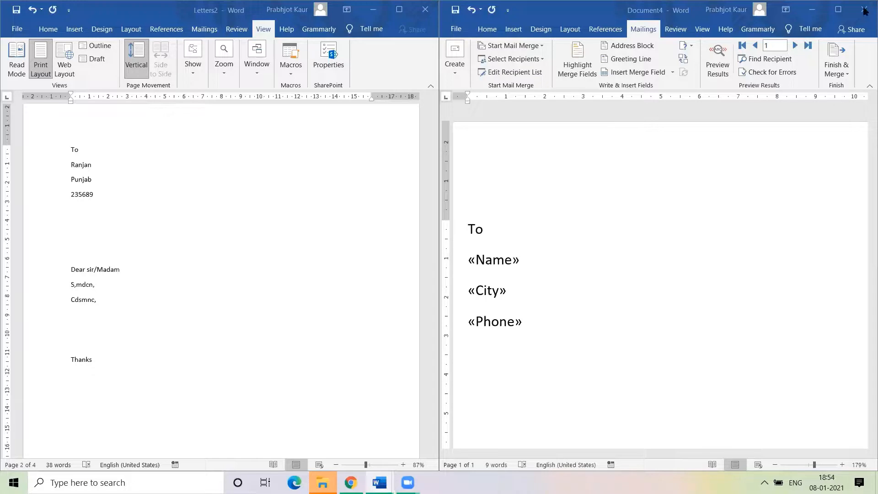
# Maximize Letters2, tile both documents with Arrange All, then maximize Letters2 again
pyautogui.click(399, 9)
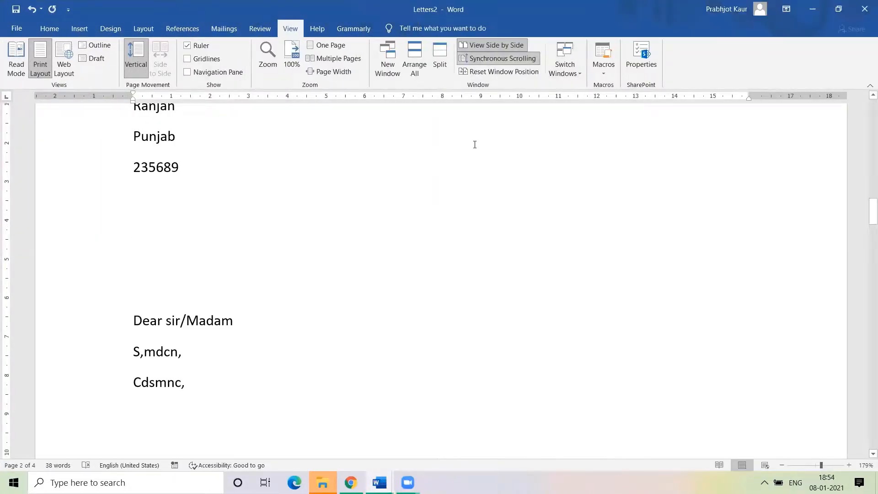
pyautogui.click(460, 135)
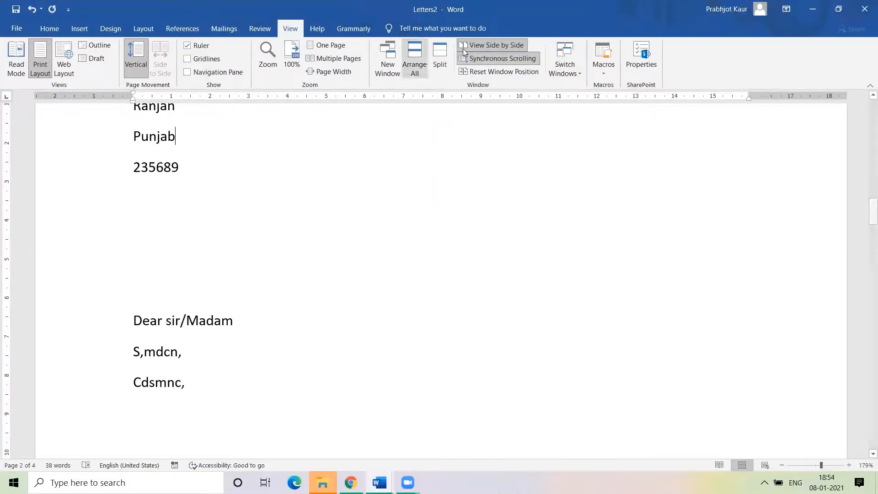
pyautogui.click(413, 66)
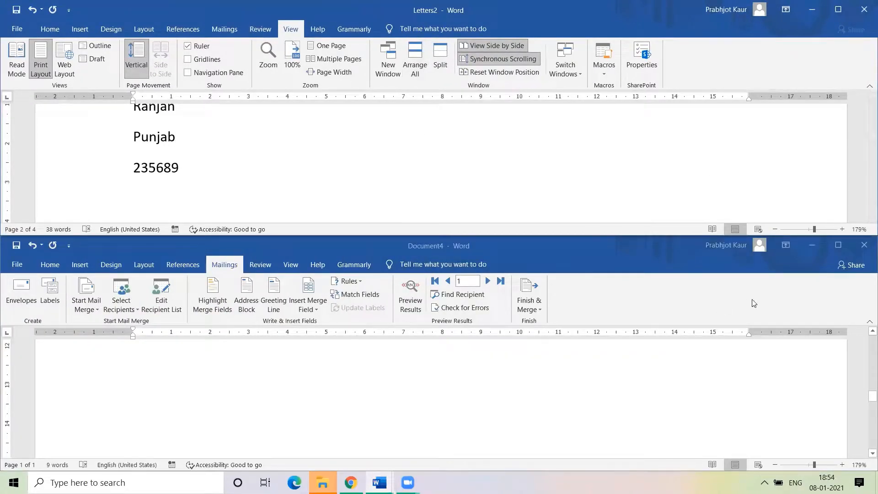
pyautogui.click(840, 16)
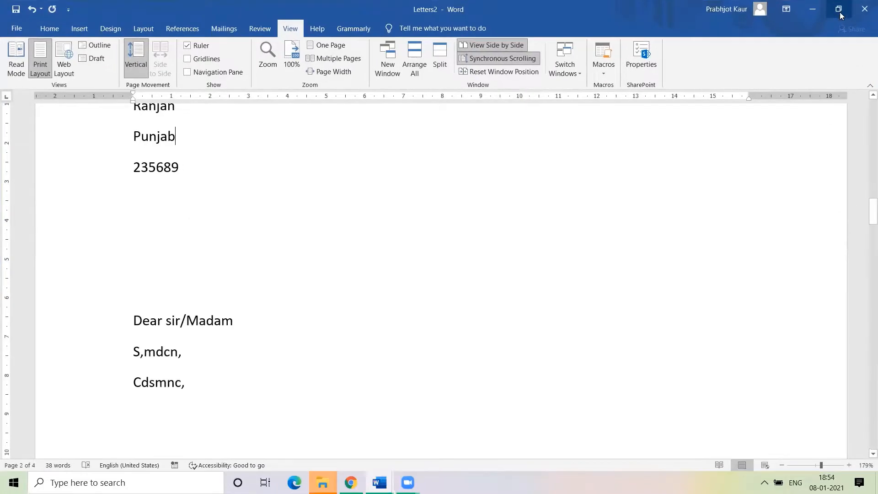
pyautogui.click(505, 261)
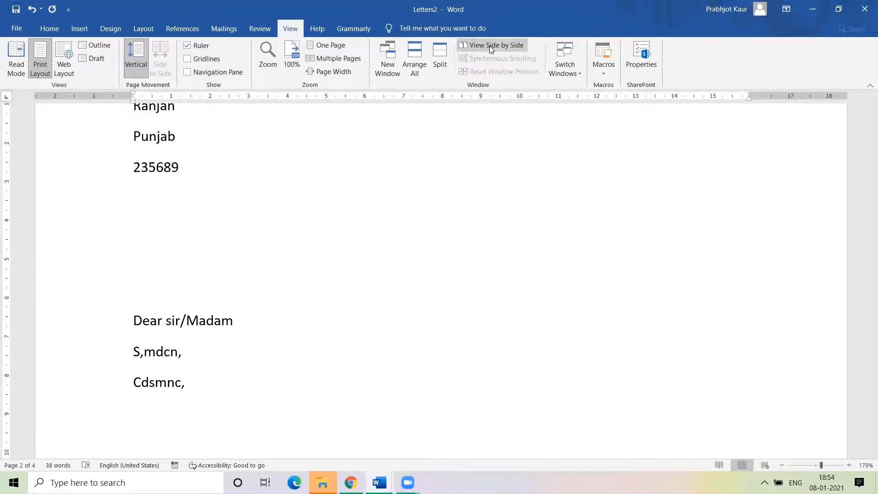
# Re-enable side-by-side view, then maximize Letters2 to fill the whole screen
pyautogui.click(490, 46)
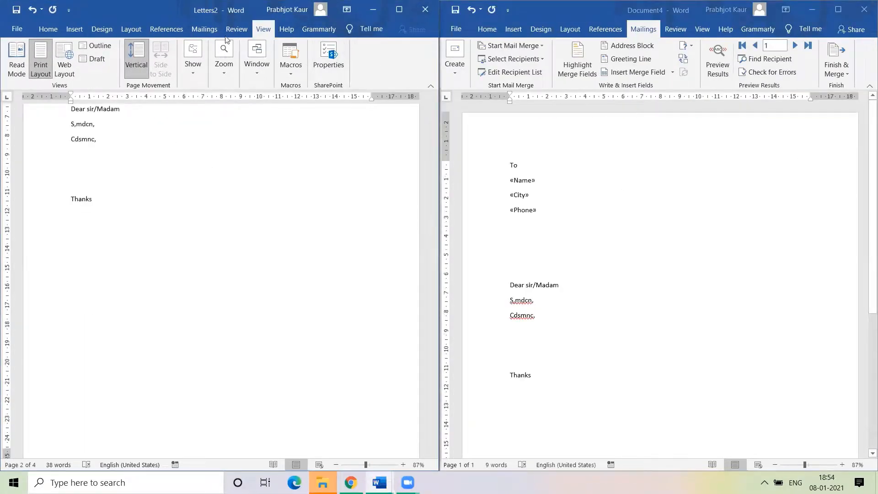
pyautogui.click(71, 169)
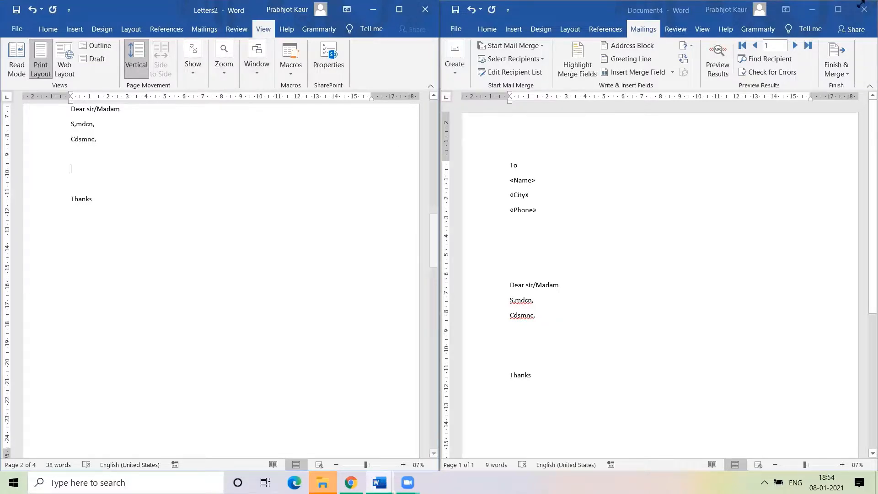
pyautogui.click(399, 10)
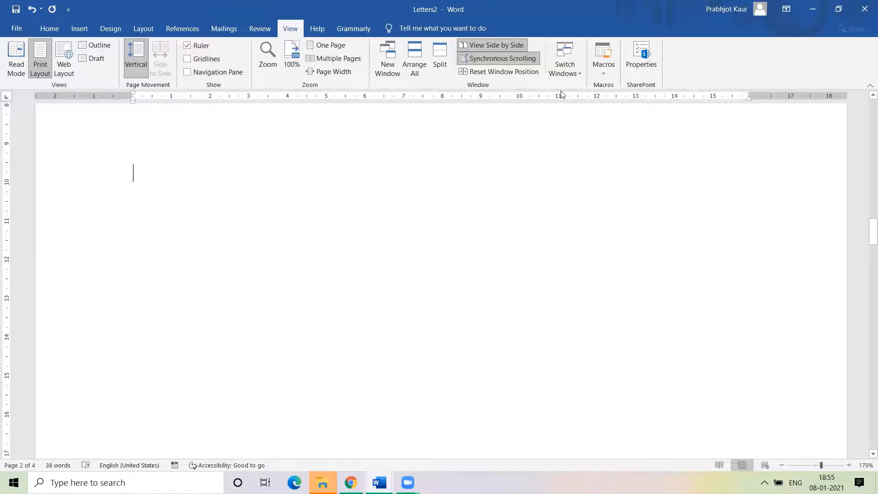
# Switch to Document4 via Switch Windows, then return to Letters2 and scroll up to the first letter
pyautogui.click(577, 77)
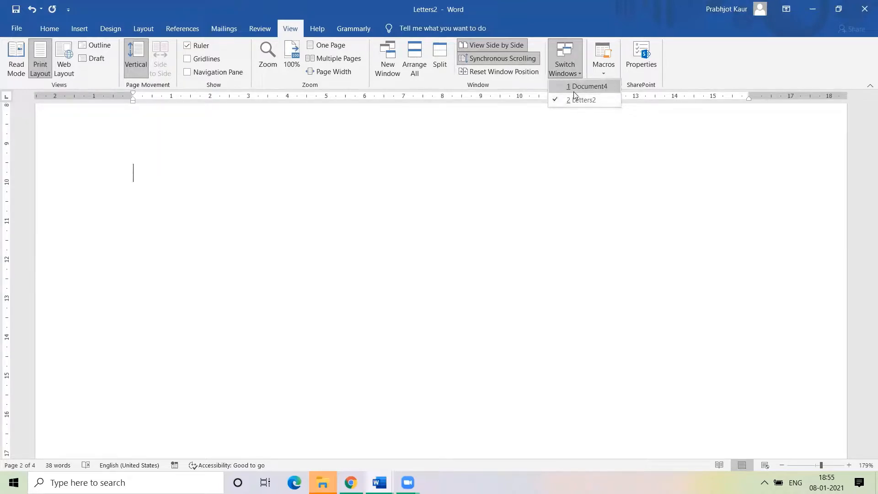
pyautogui.click(574, 87)
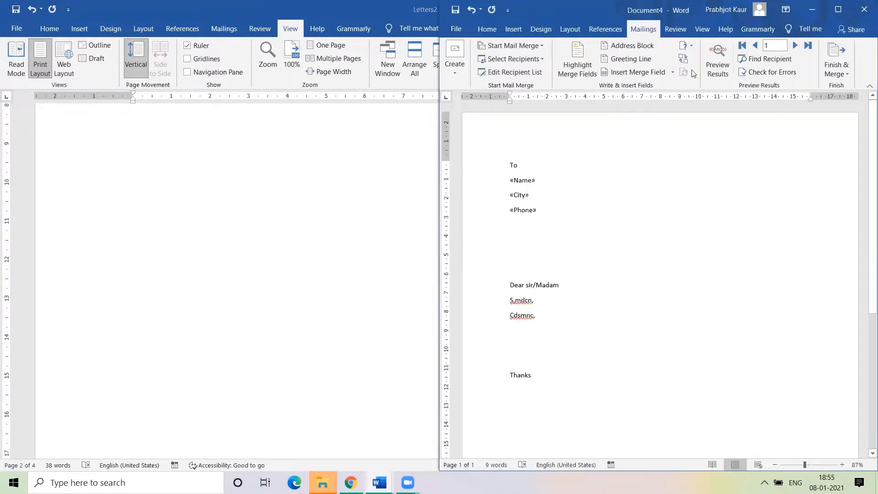
pyautogui.click(251, 182)
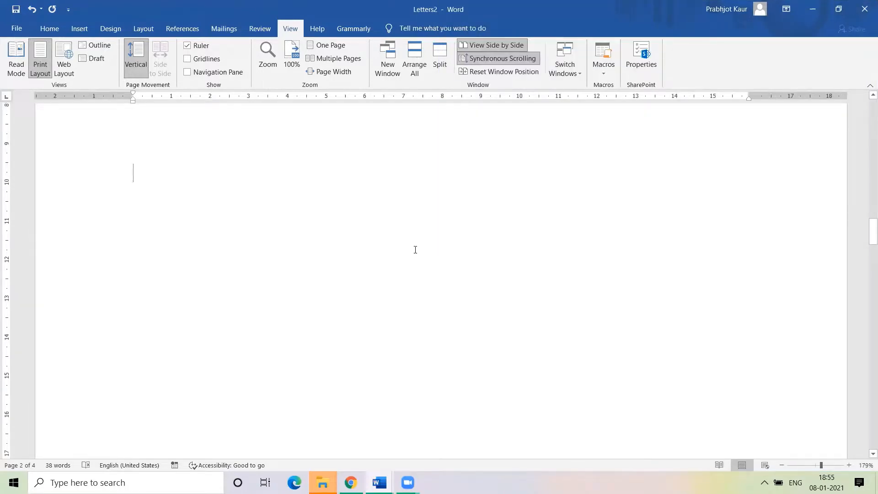
pyautogui.scroll(20, 392, 239)
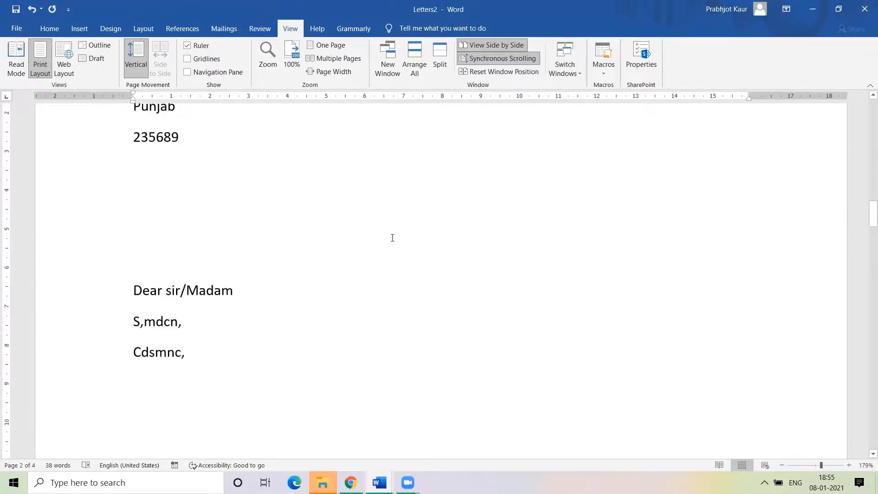
pyautogui.scroll(9, 393, 238)
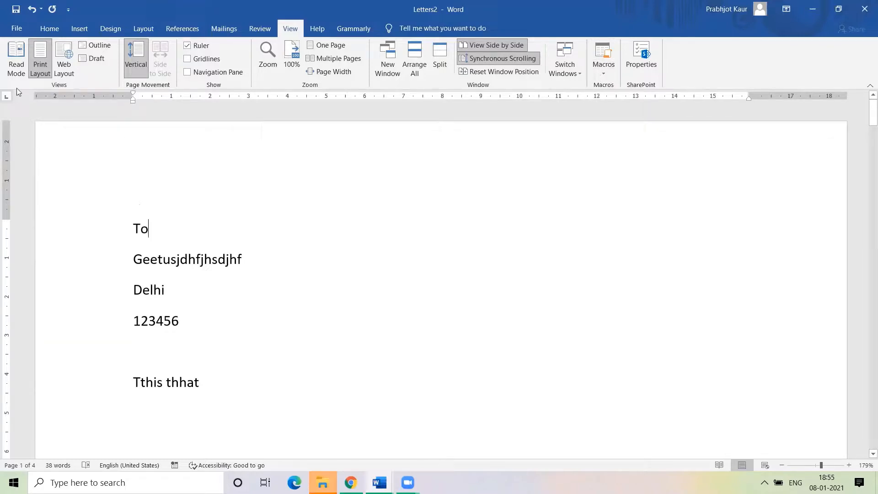
# Add blank lines above "To" in the first letter and bring up the File start page
pyautogui.click(50, 29)
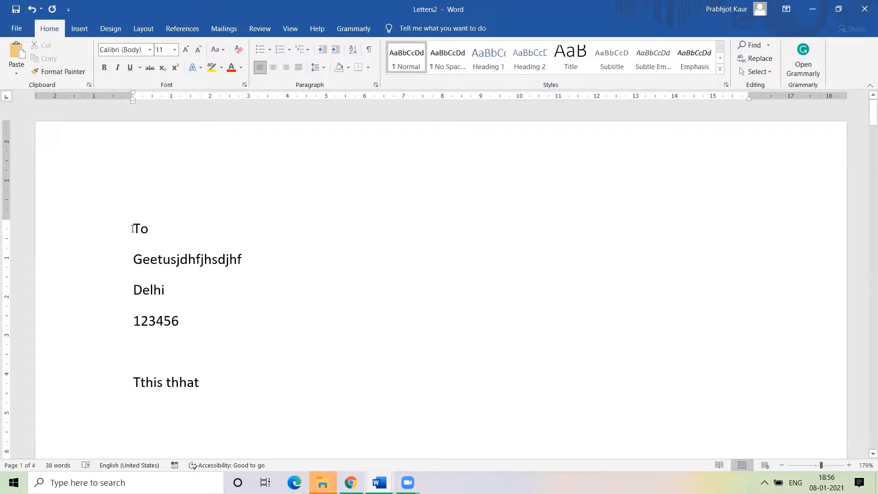
pyautogui.press('Return')
pyautogui.press('Return')
pyautogui.press('Return')
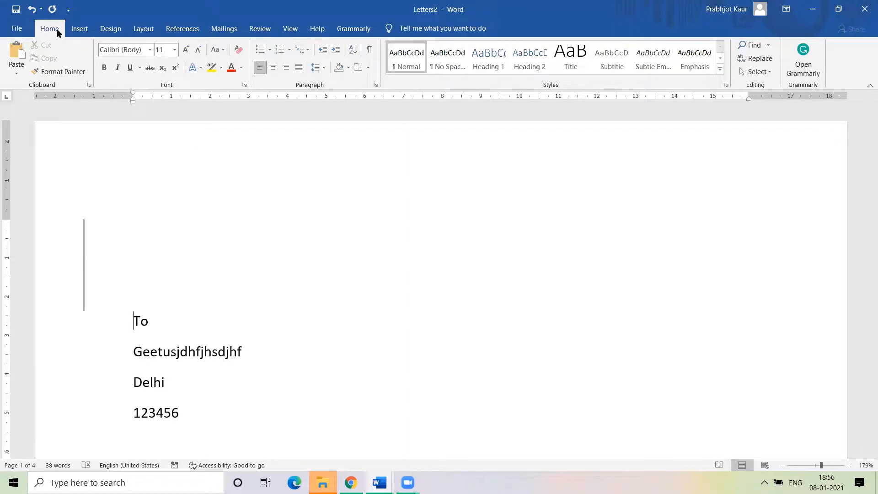
pyautogui.click(16, 28)
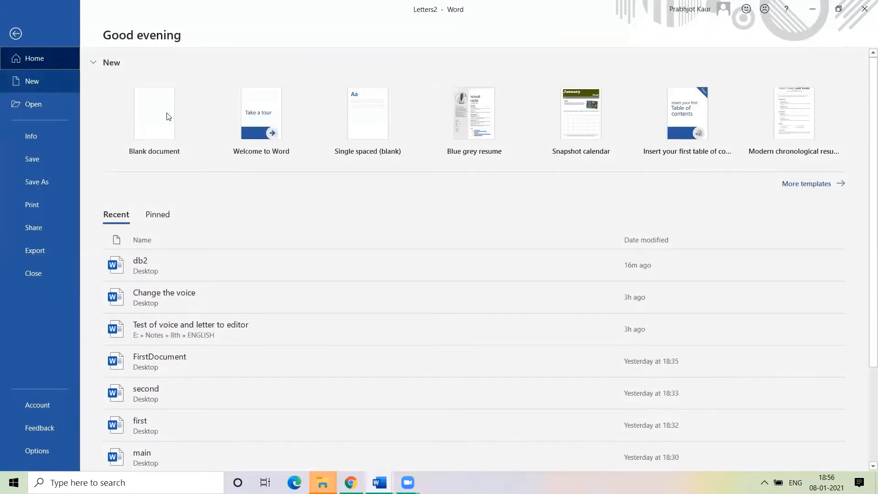
# Create a blank Document5 and start recording Macro4, stored in All Documents (Normal.dotm)
pyautogui.click(151, 122)
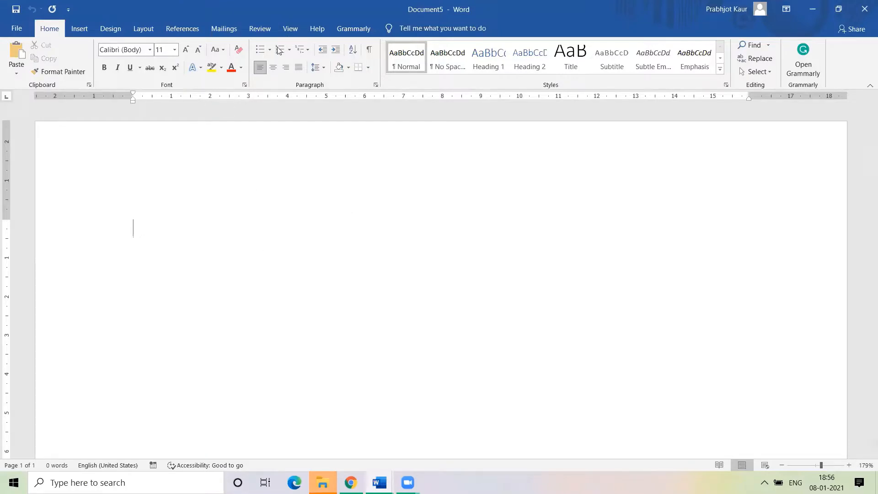
pyautogui.click(260, 30)
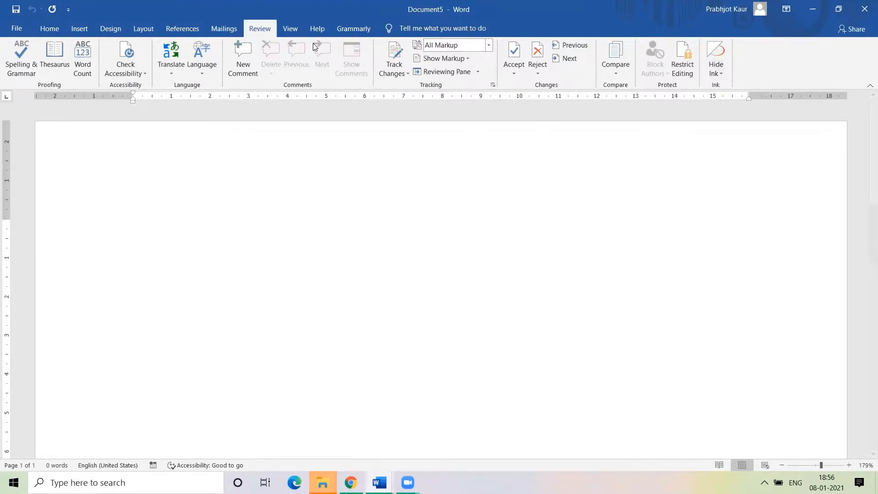
pyautogui.click(292, 30)
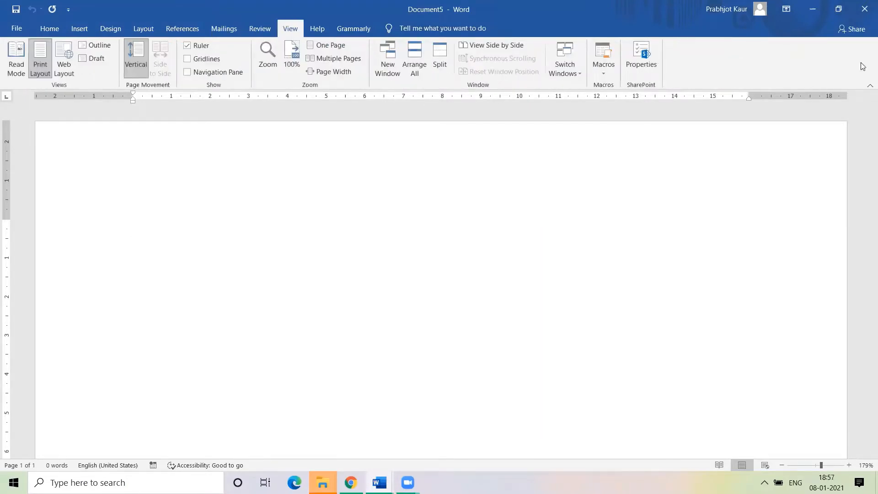
pyautogui.click(604, 69)
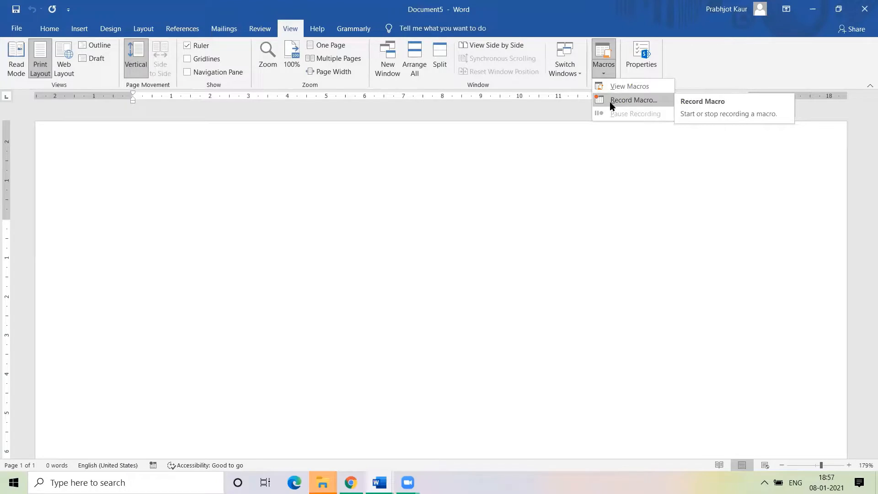
pyautogui.click(633, 100)
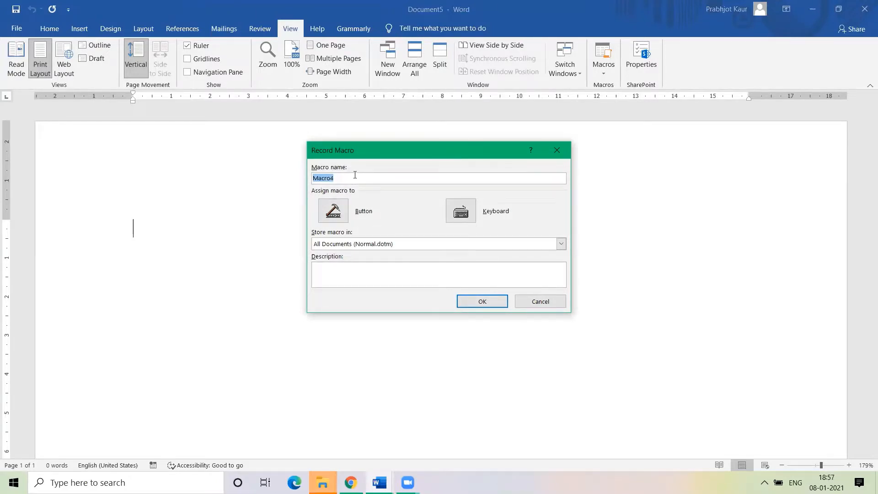
pyautogui.click(460, 178)
pyautogui.click(482, 302)
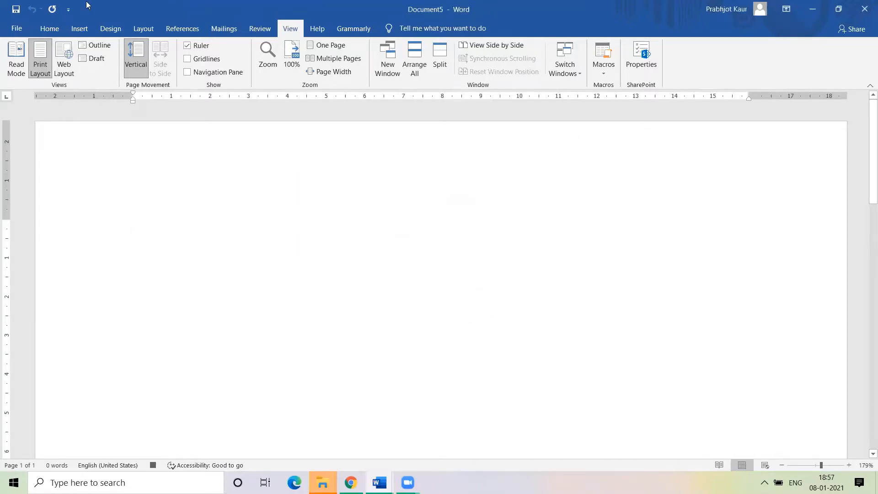
# Format Document5 in Brush Script Std, 28 pt, bold, dark green and centred
pyautogui.click(48, 30)
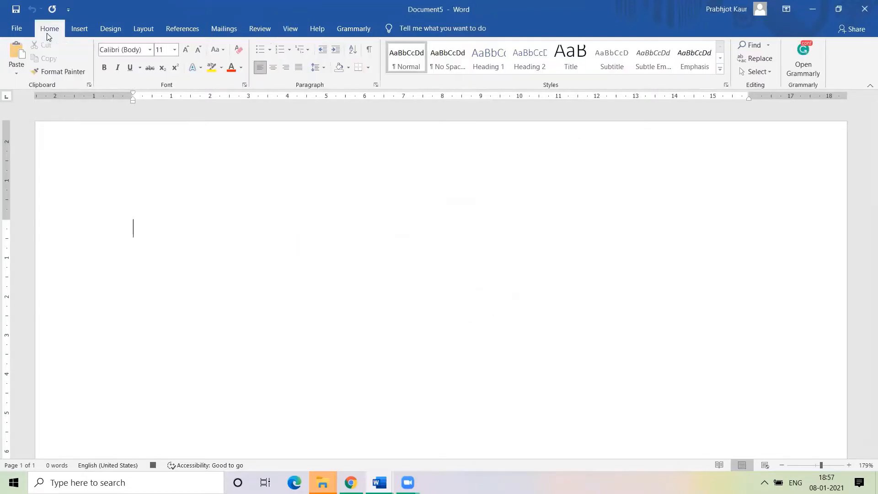
pyautogui.click(147, 53)
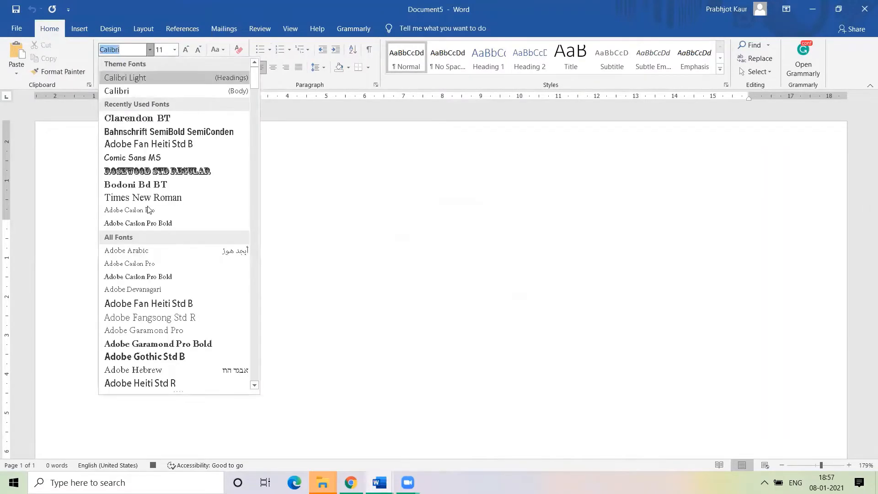
pyautogui.scroll(-15, 145, 338)
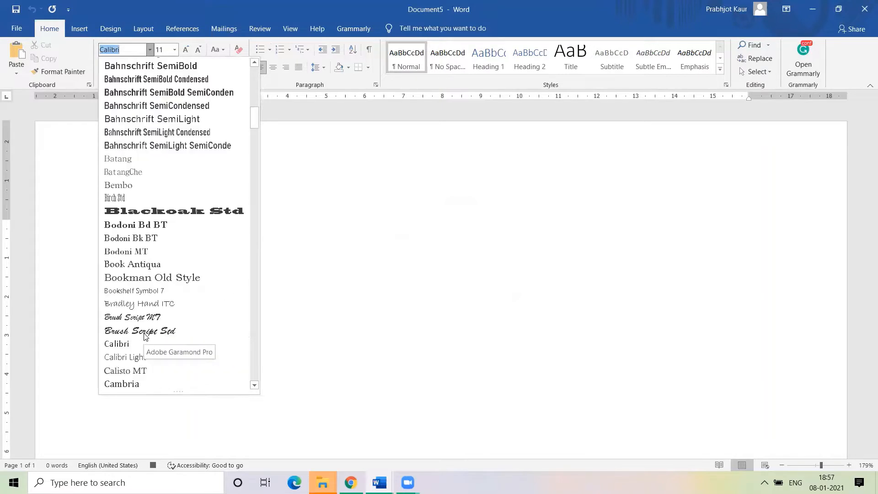
pyautogui.scroll(-4, 145, 337)
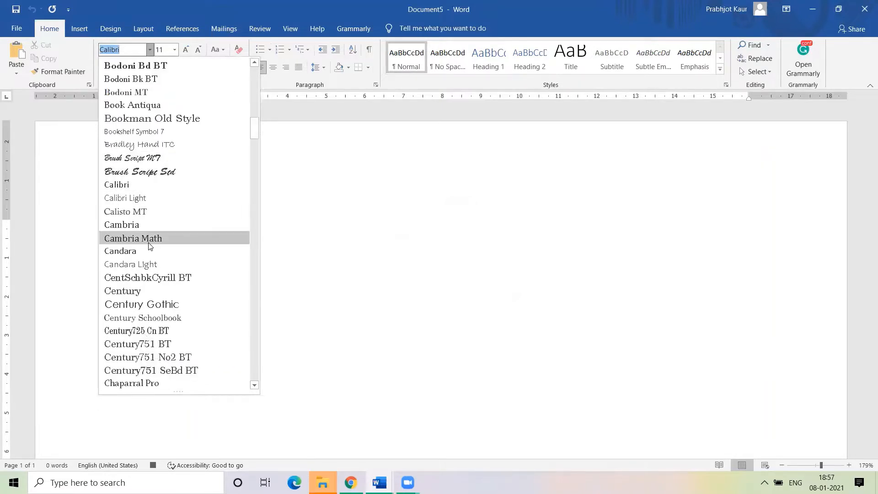
pyautogui.click(152, 176)
pyautogui.click(175, 50)
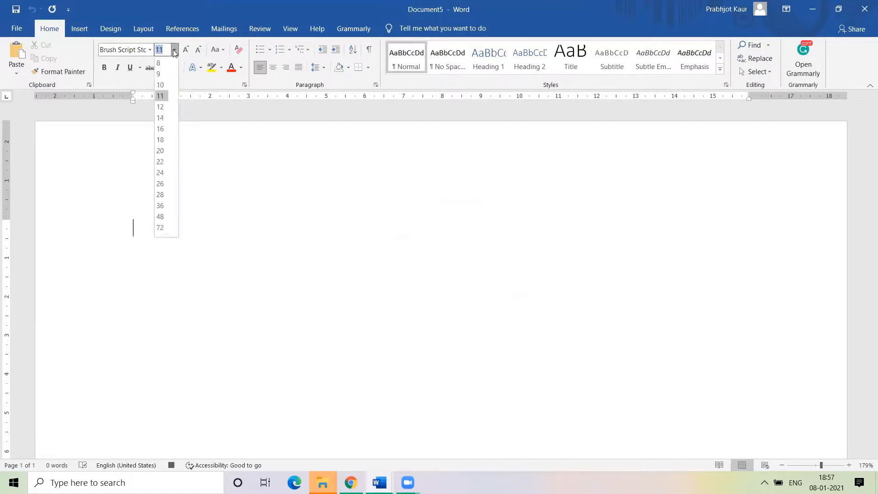
pyautogui.click(161, 195)
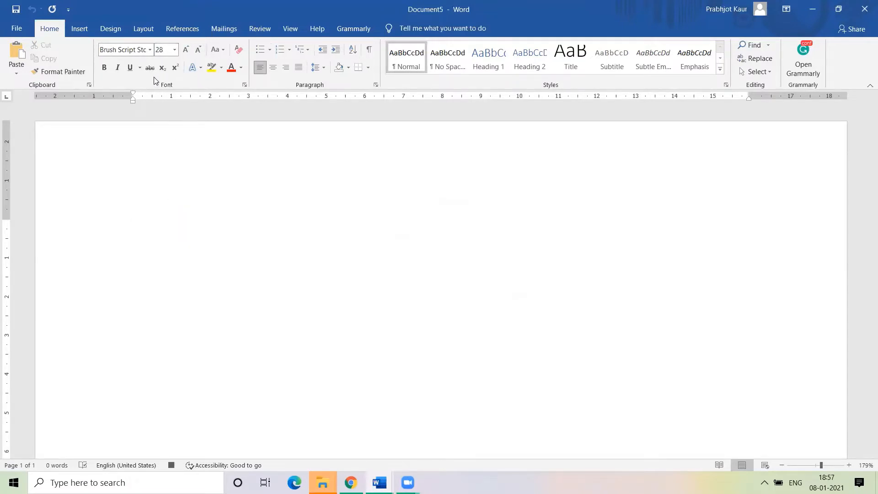
pyautogui.click(104, 67)
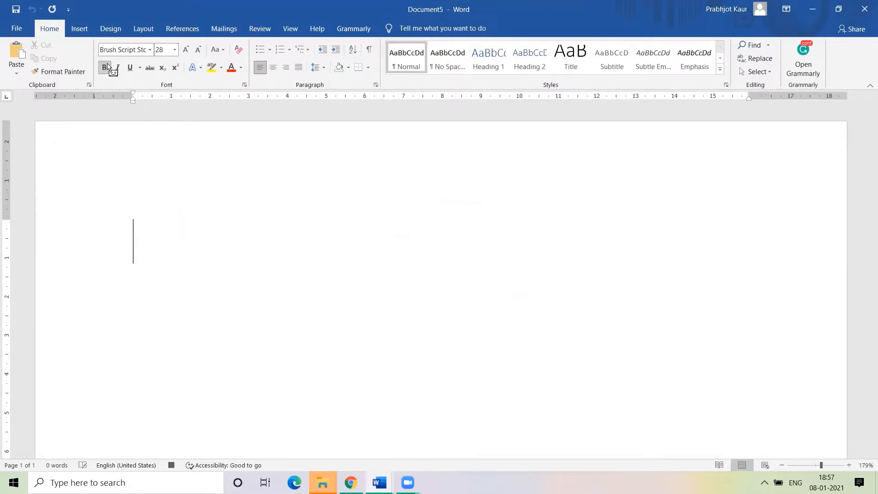
pyautogui.click(241, 68)
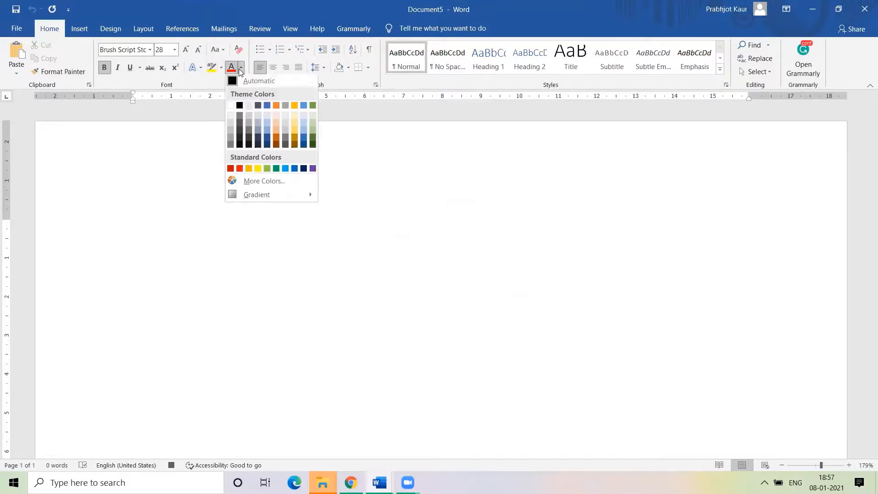
pyautogui.click(313, 139)
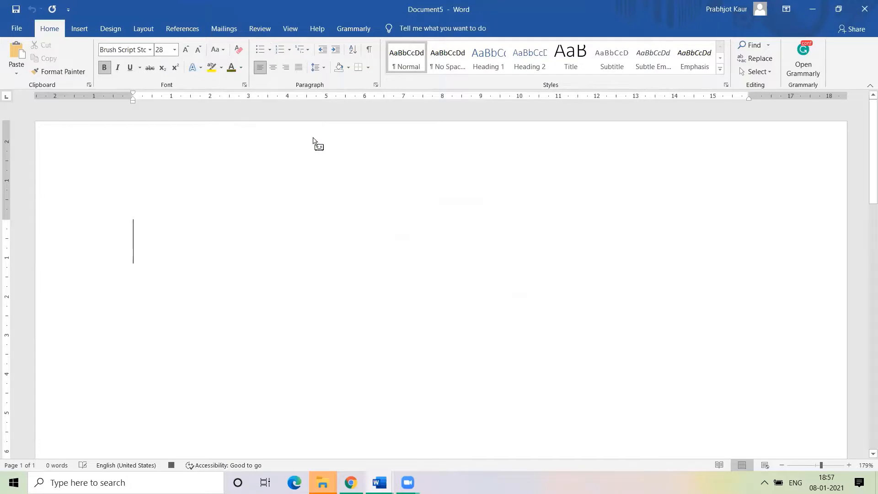
pyautogui.click(273, 68)
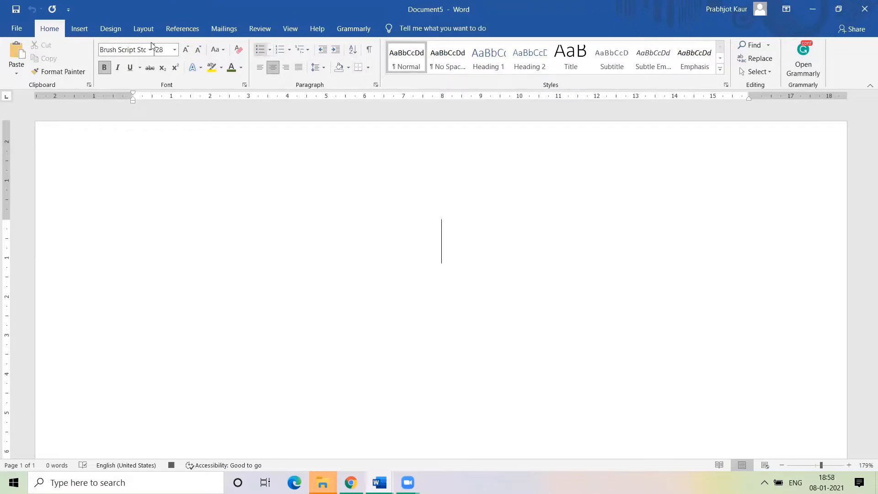
pyautogui.click(295, 31)
# Stop recording Macro4, then turn bold off and set the font size back to 11
pyautogui.click(604, 74)
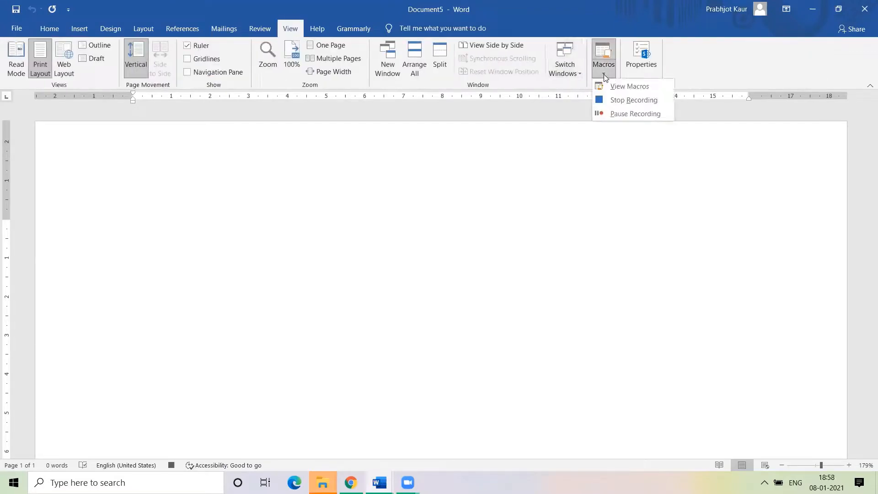
pyautogui.click(617, 102)
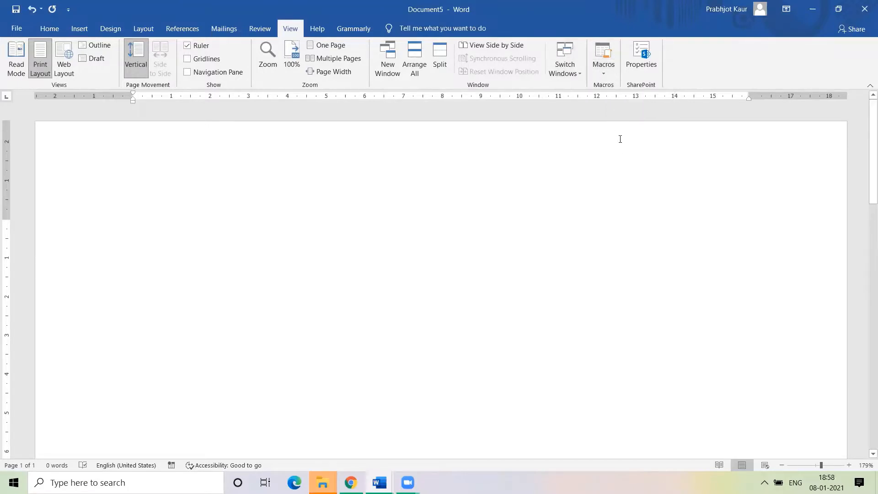
pyautogui.click(49, 29)
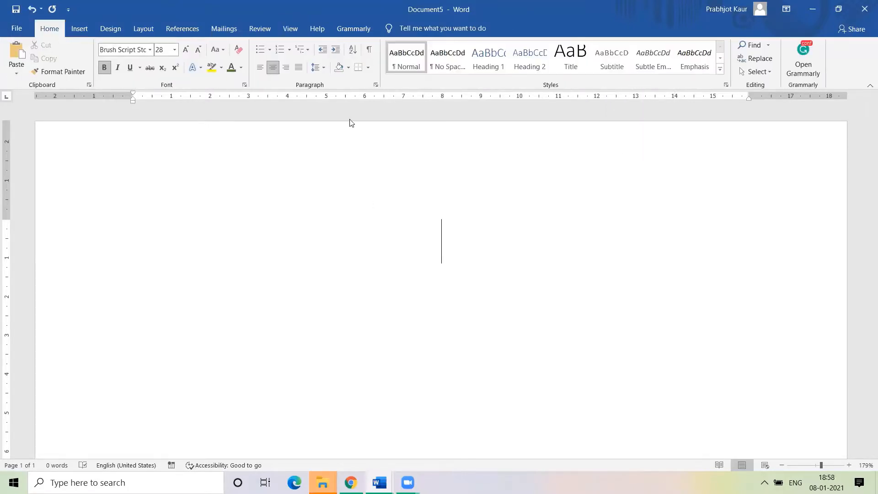
pyautogui.click(105, 67)
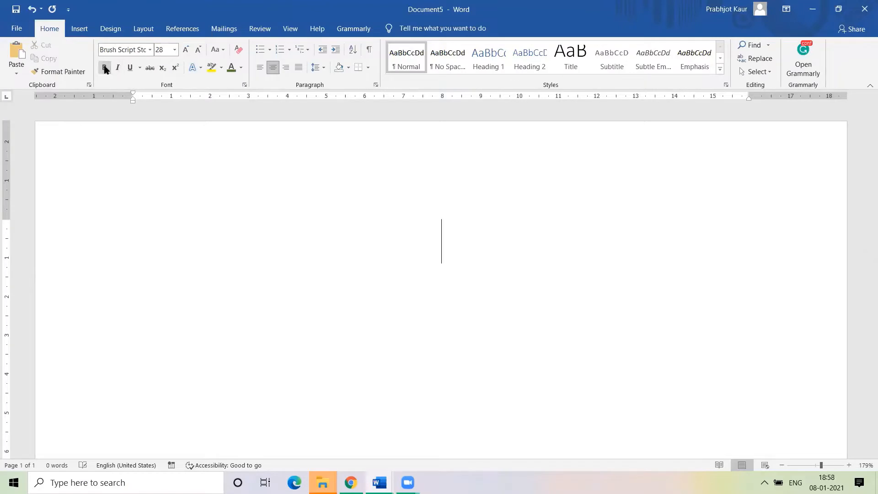
pyautogui.click(175, 50)
pyautogui.click(160, 95)
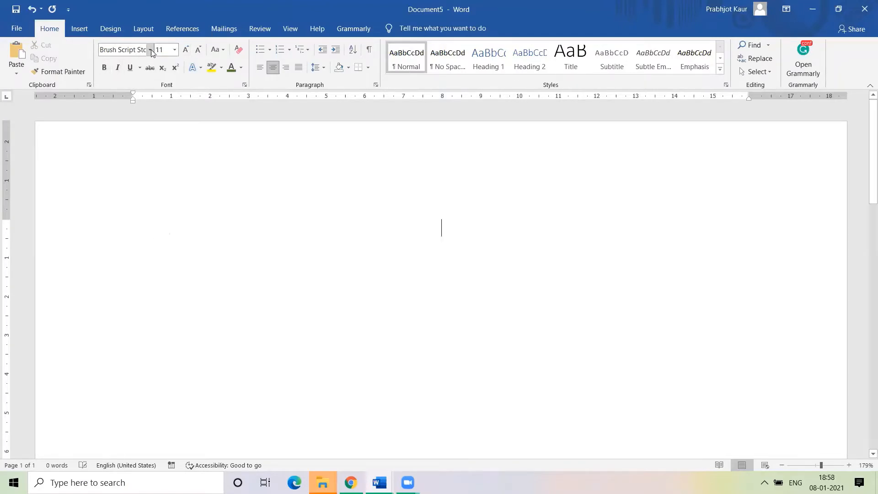
# Reset the font to Calibri (Body) with left alignment, and open the Macros dropdown
pyautogui.click(149, 50)
pyautogui.press('Escape')
pyautogui.click(141, 86)
pyautogui.click(258, 67)
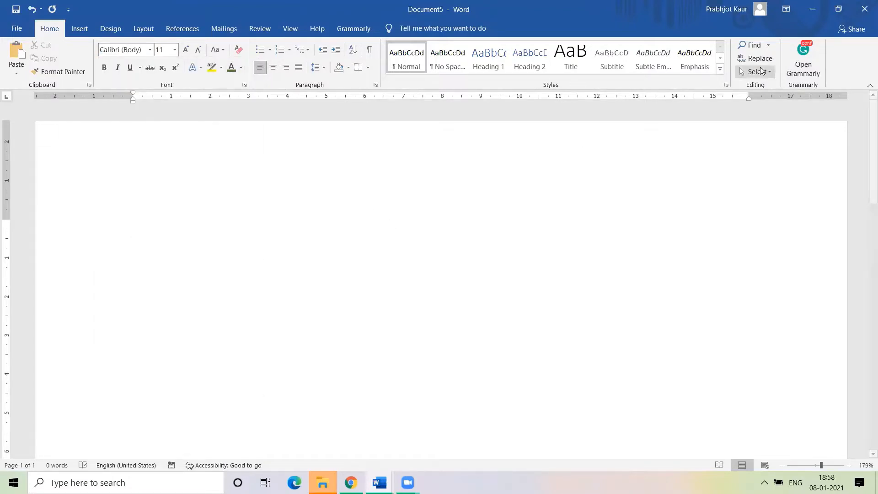
pyautogui.click(292, 30)
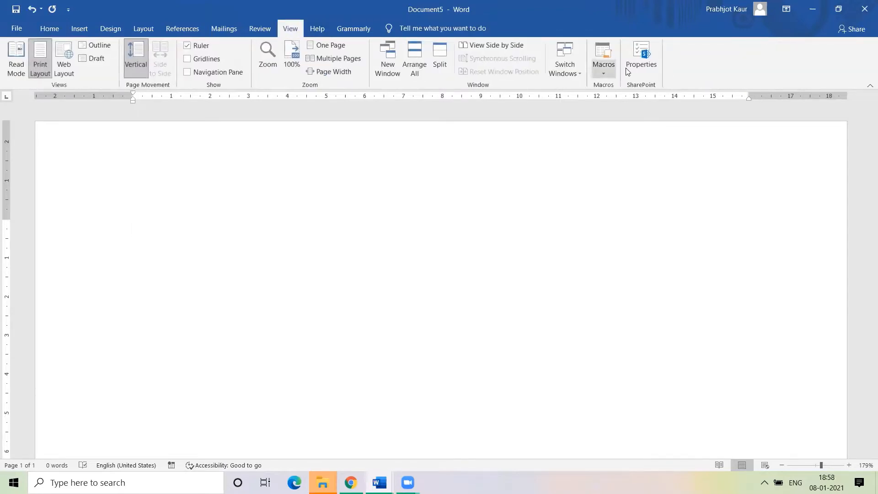
pyautogui.click(604, 68)
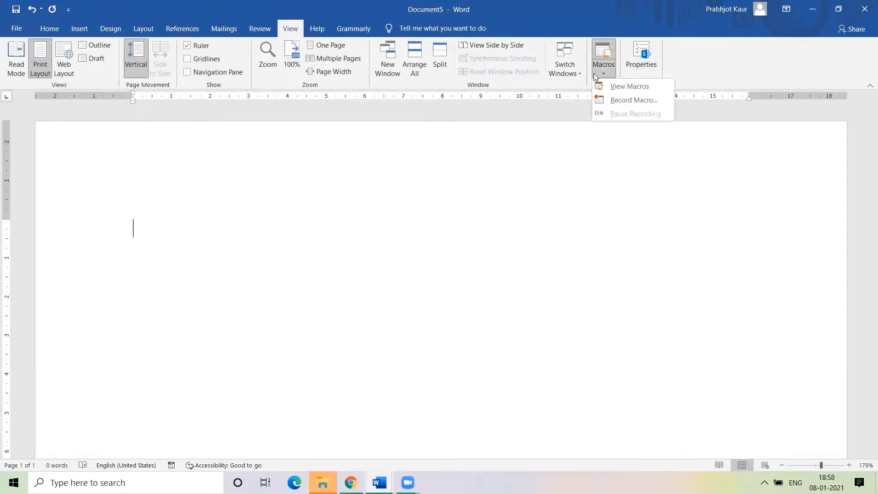
# Start recording Macro5 and set the font to 48 pt Cooper Std Black
pyautogui.click(608, 101)
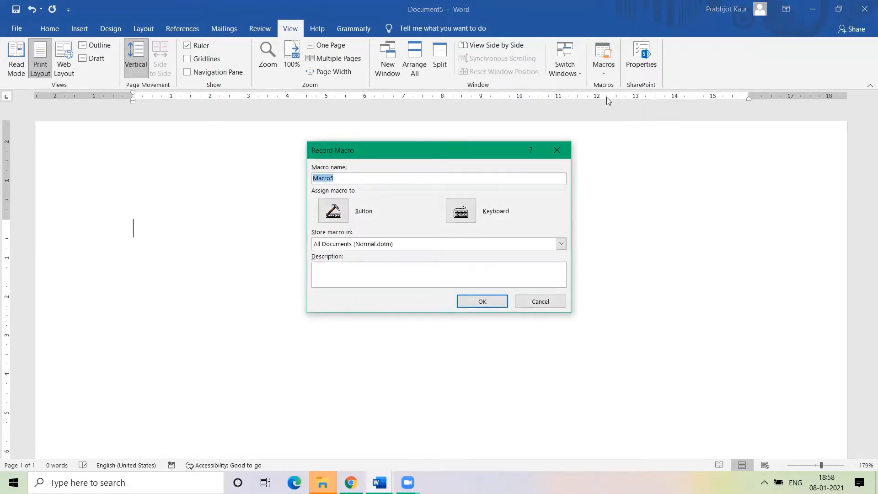
pyautogui.click(483, 301)
pyautogui.click(48, 28)
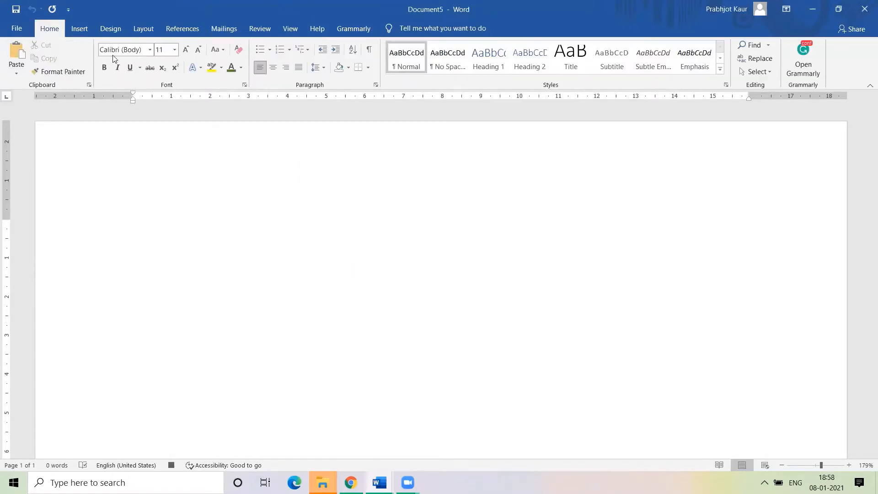
pyautogui.click(150, 49)
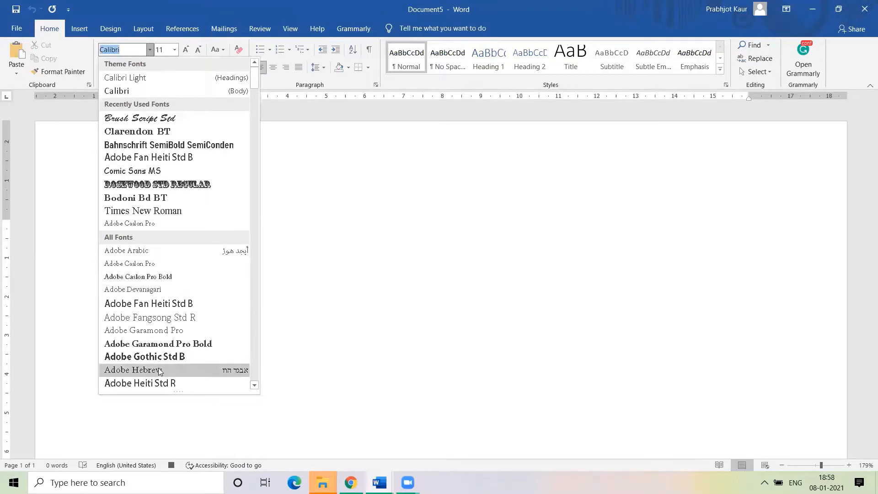
pyautogui.scroll(-20, 158, 370)
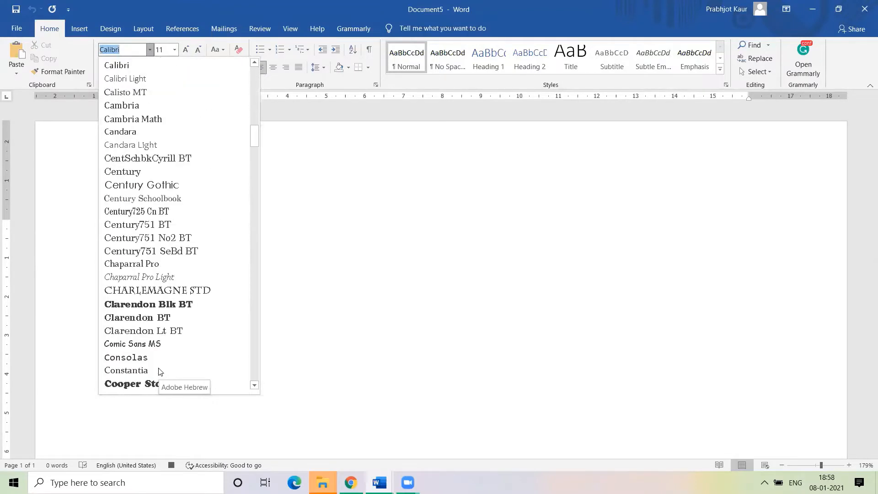
pyautogui.scroll(-6, 158, 371)
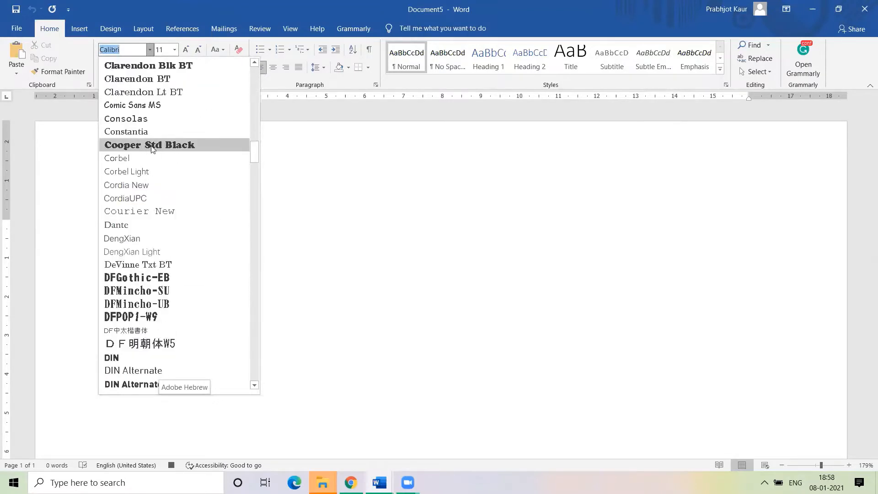
pyautogui.click(152, 145)
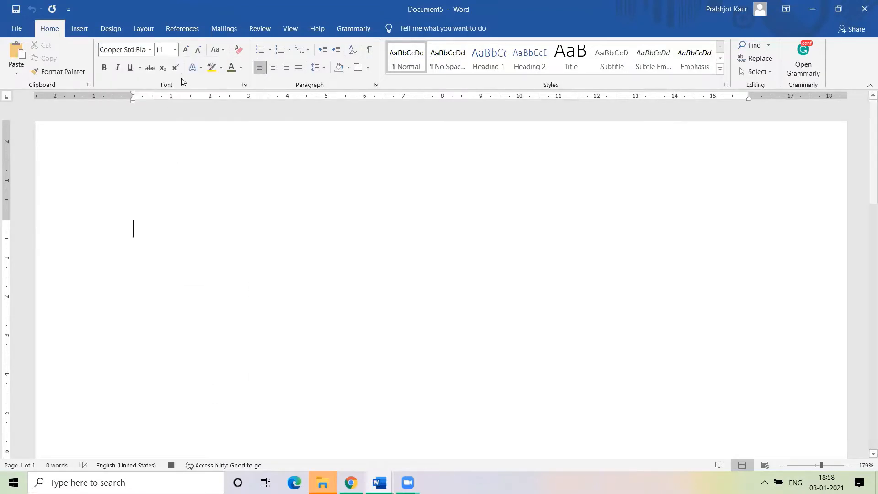
pyautogui.click(175, 50)
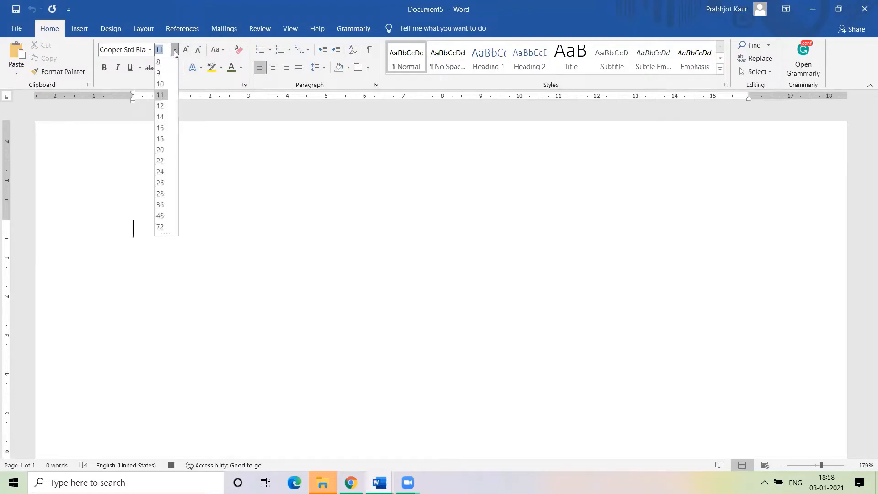
pyautogui.click(161, 217)
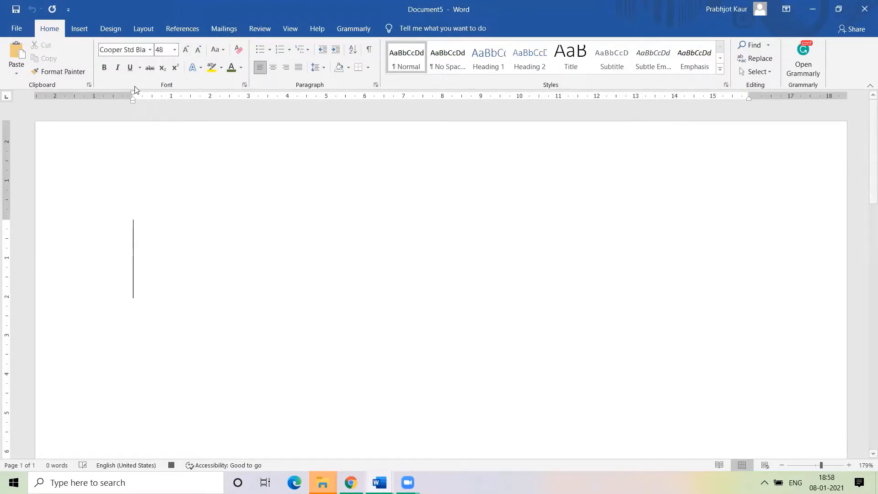
# Make the text bold, light gold and underlined, type hello, then stop recording Macro5
pyautogui.click(105, 67)
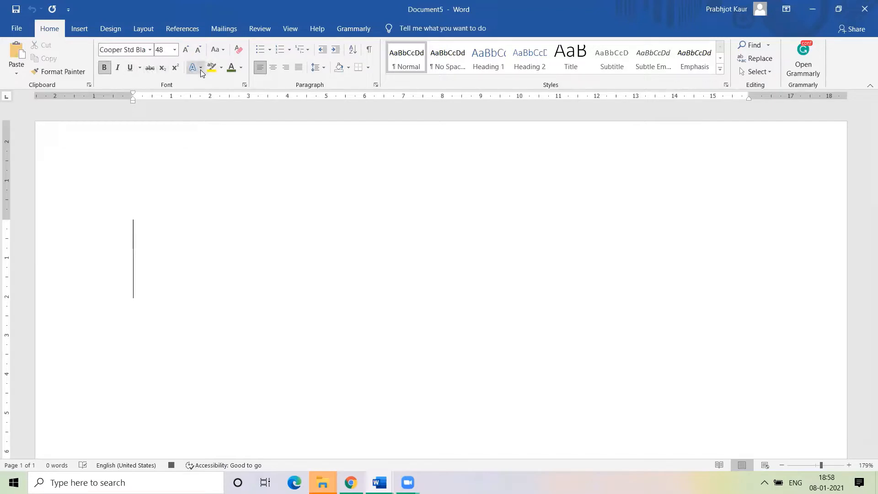
pyautogui.click(241, 68)
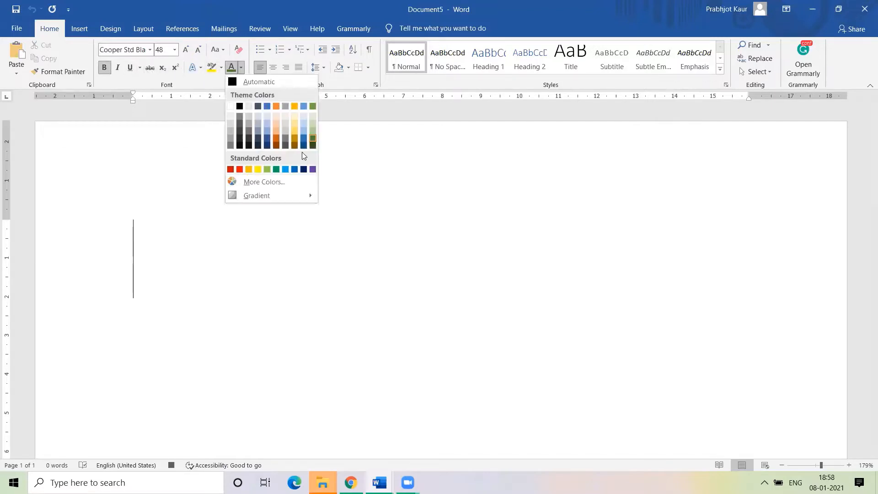
pyautogui.click(294, 131)
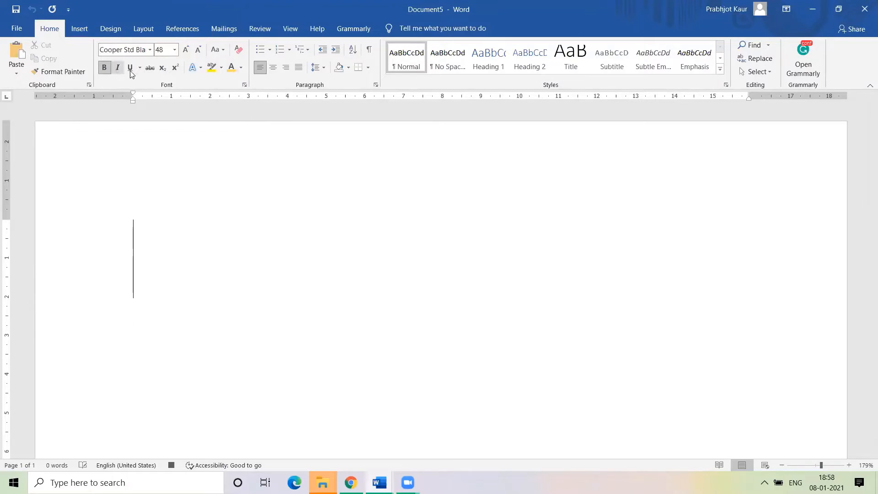
pyautogui.click(130, 67)
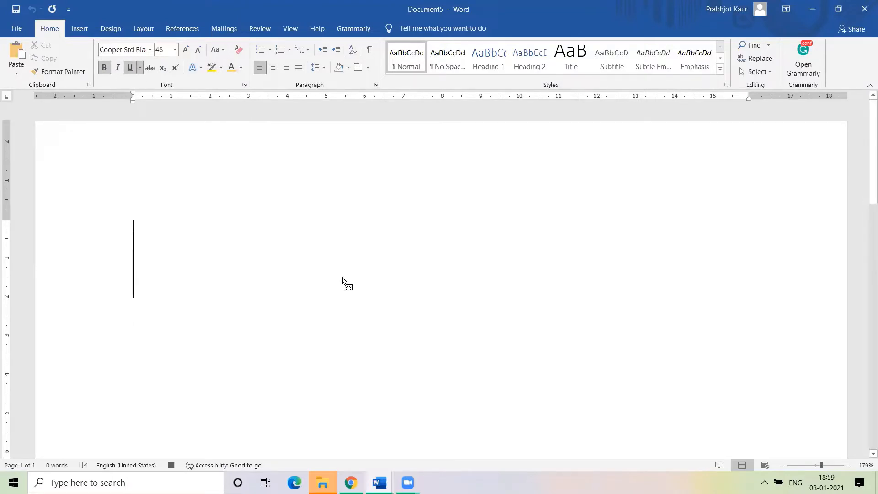
pyautogui.write('he')
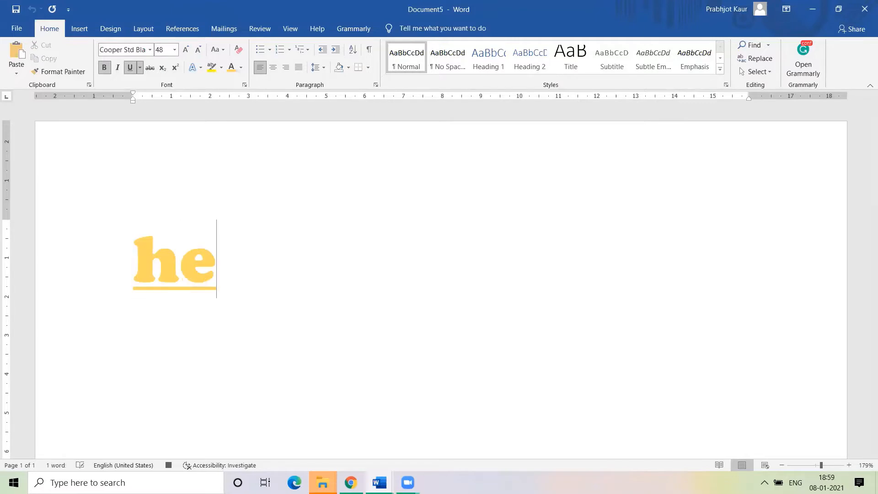
pyautogui.write('llo')
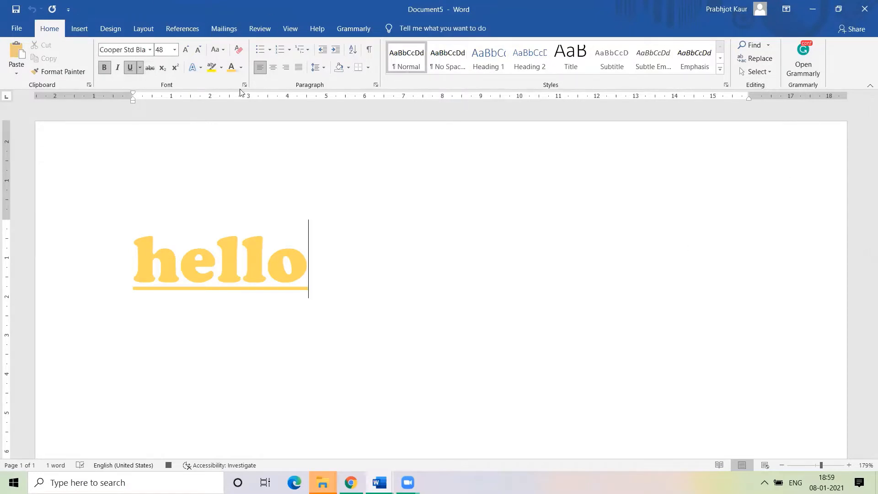
pyautogui.click(291, 26)
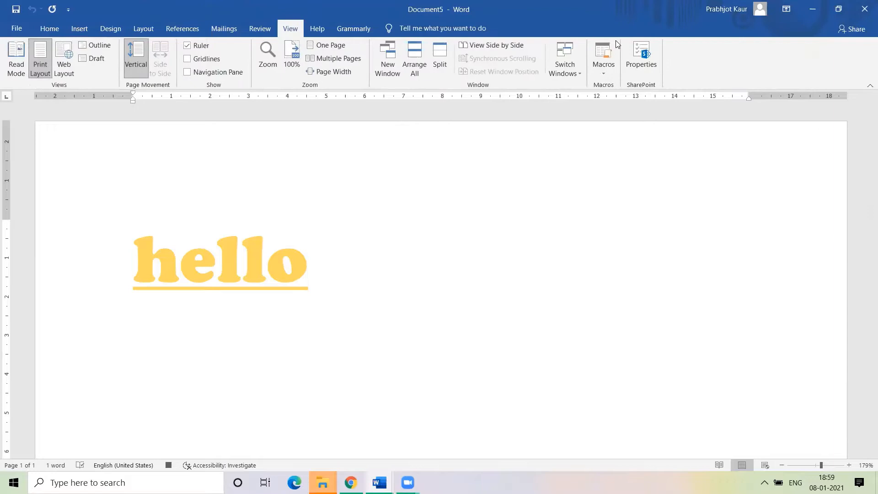
pyautogui.click(613, 68)
pyautogui.click(621, 101)
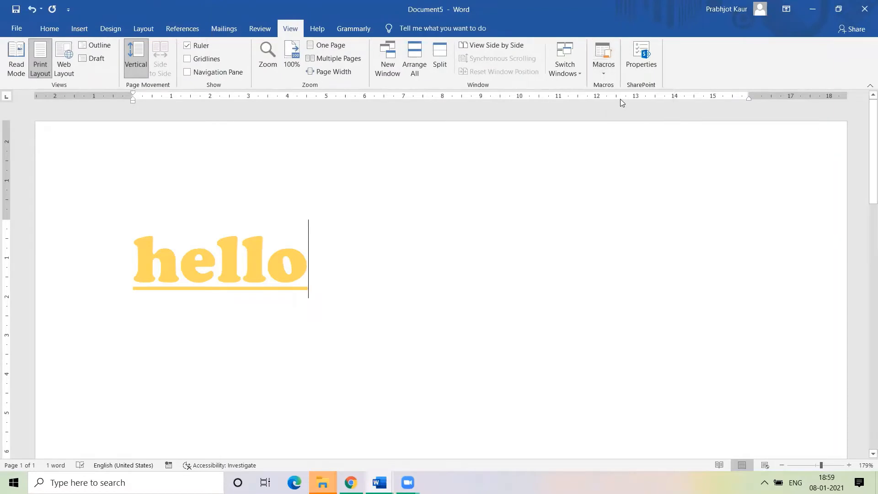
pyautogui.press('Return')
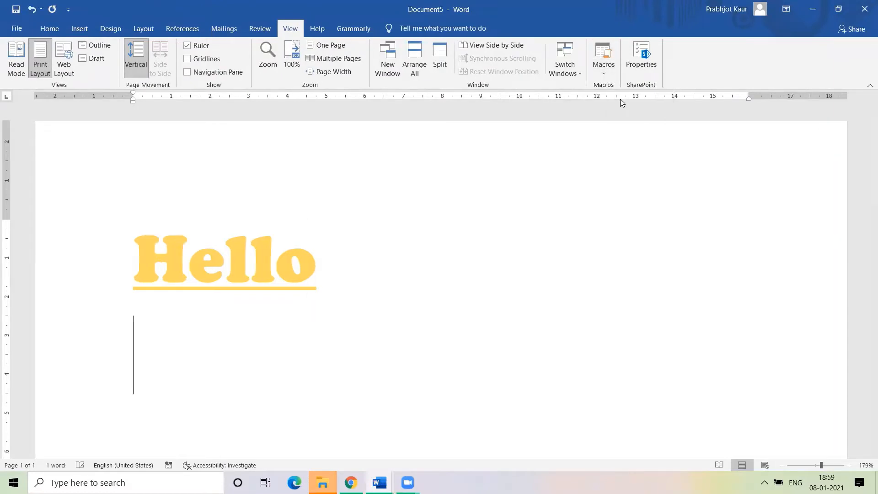
# Switch to 10 pt dark blue Calibri with bold and underline off, starting with "sd"
pyautogui.click(49, 29)
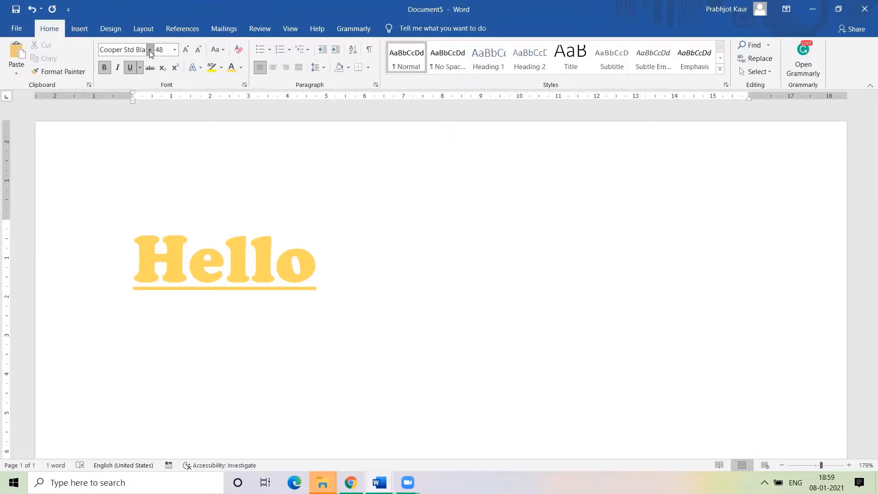
pyautogui.click(149, 49)
pyautogui.click(134, 91)
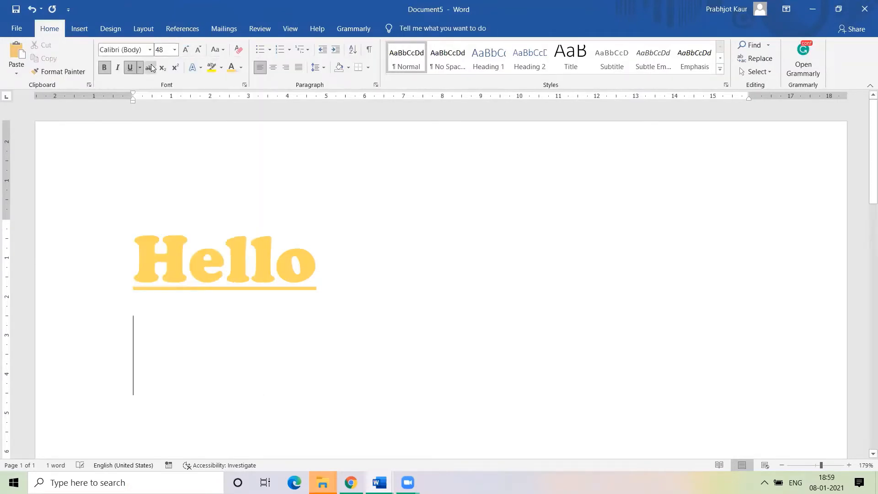
pyautogui.click(174, 49)
pyautogui.click(162, 85)
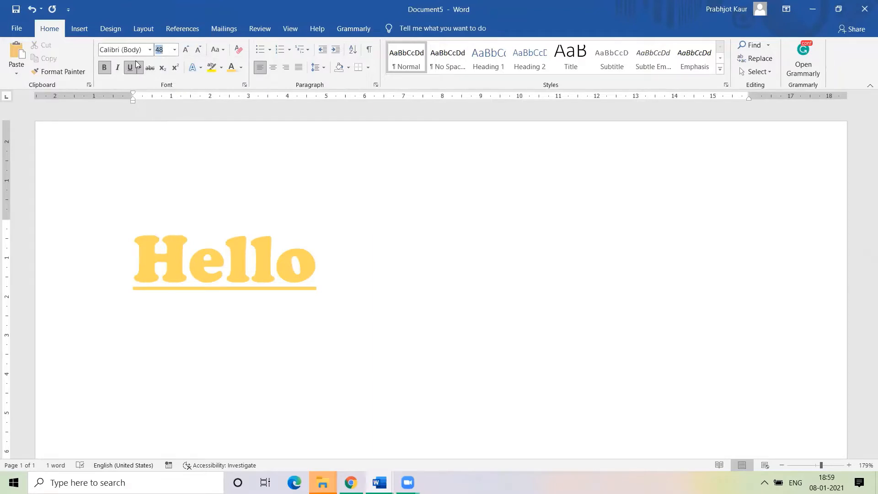
pyautogui.click(130, 67)
pyautogui.click(104, 68)
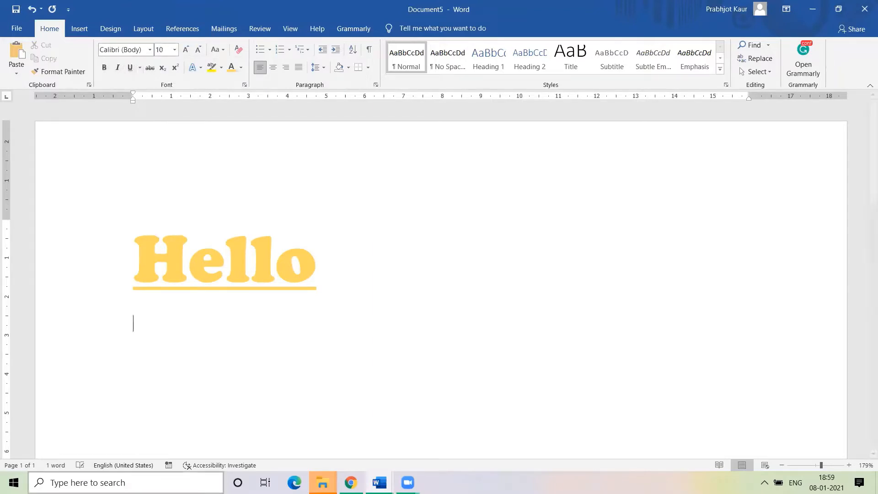
pyautogui.write('sd')
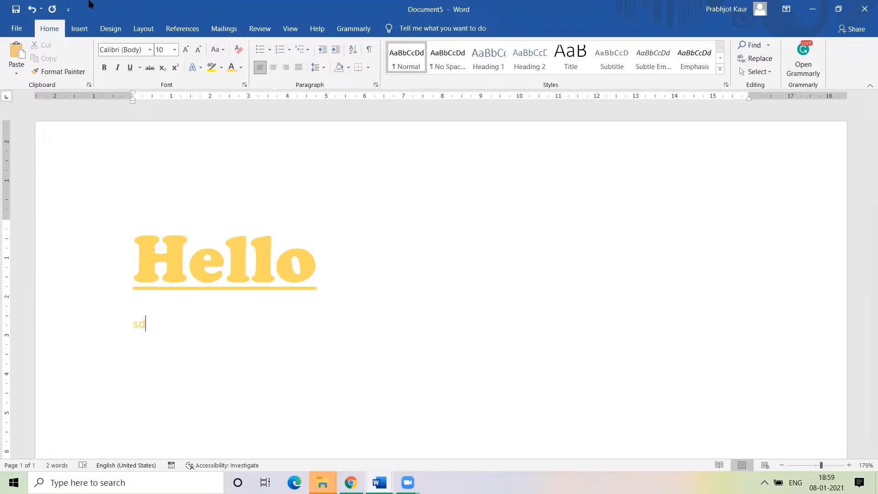
pyautogui.click(242, 67)
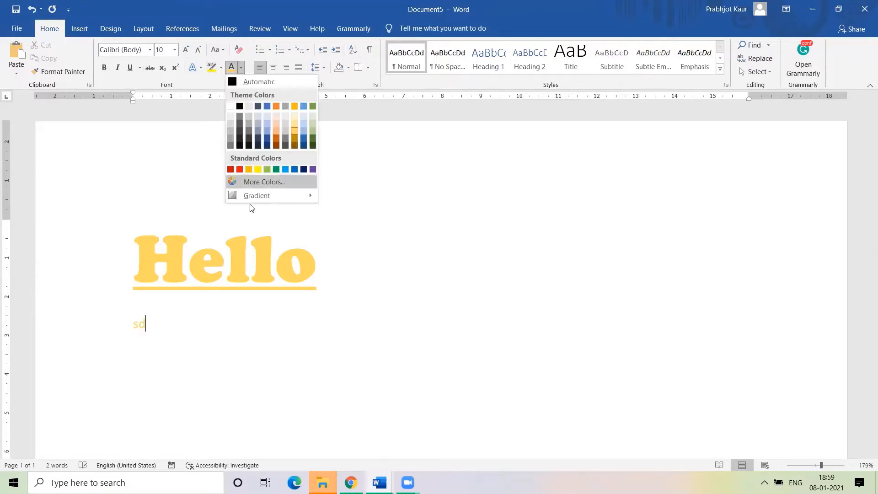
pyautogui.click(304, 170)
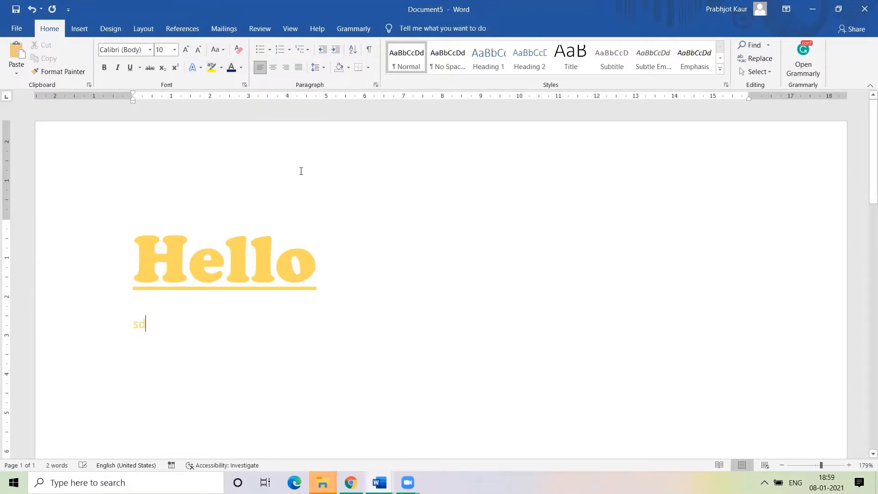
# Type the sample lines mjzbdfjds, ndxmfcsd'nxmc', xnxcx, xmnc and xncm, one per line
pyautogui.write('mjzbdfjds')
pyautogui.press('Return')
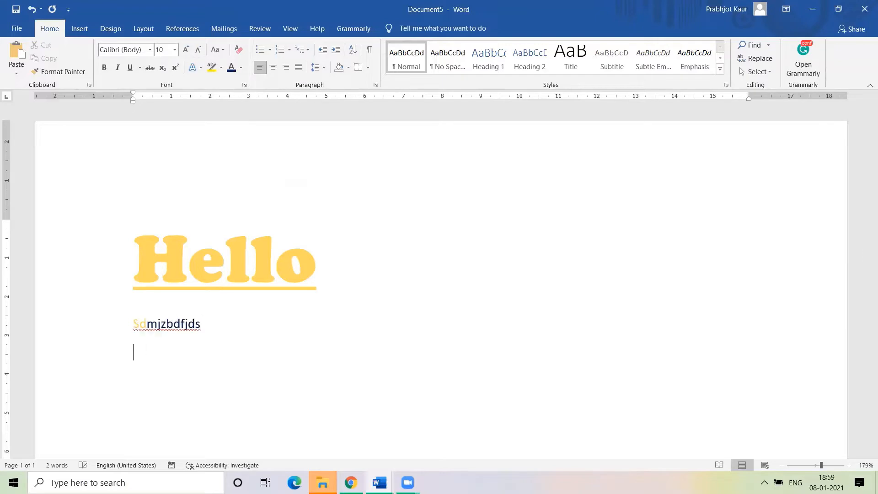
pyautogui.write("ndxmfcsd'nxmc")
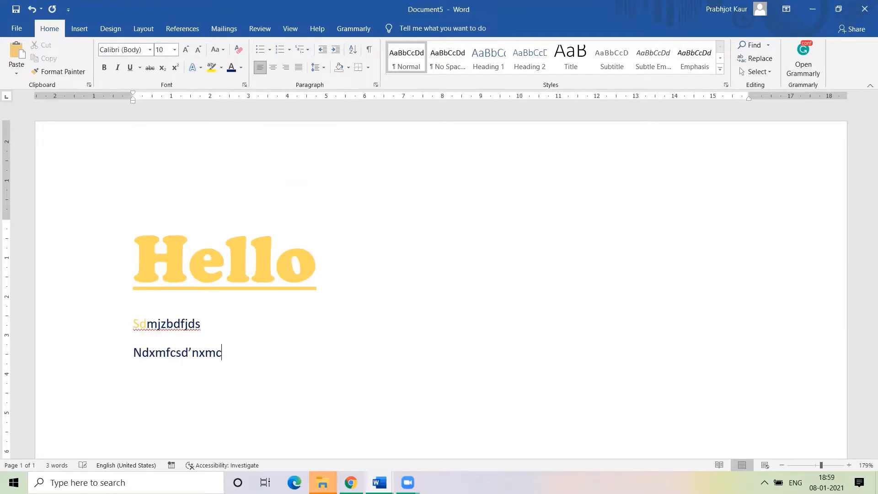
pyautogui.write("'")
pyautogui.press('Return')
pyautogui.press('Return')
pyautogui.write('xnxcx')
pyautogui.press('Return')
pyautogui.write('xmnc')
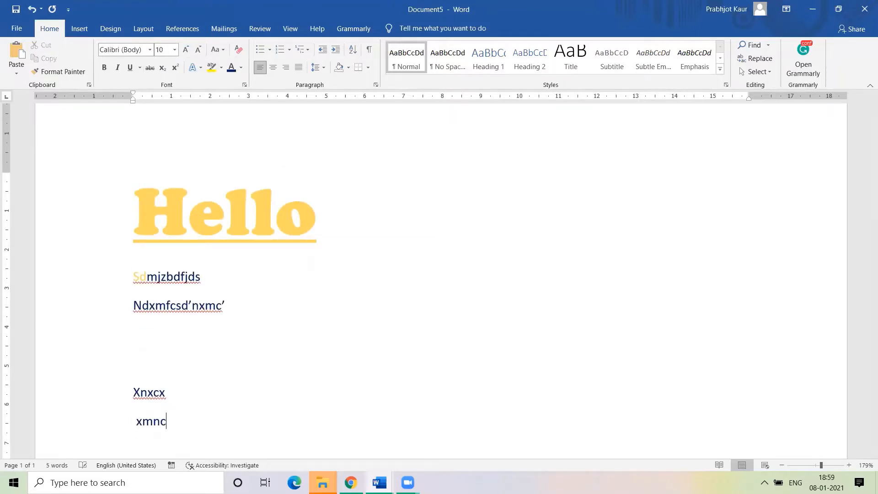
pyautogui.press('Return')
pyautogui.write('xncm')
pyautogui.press('Return')
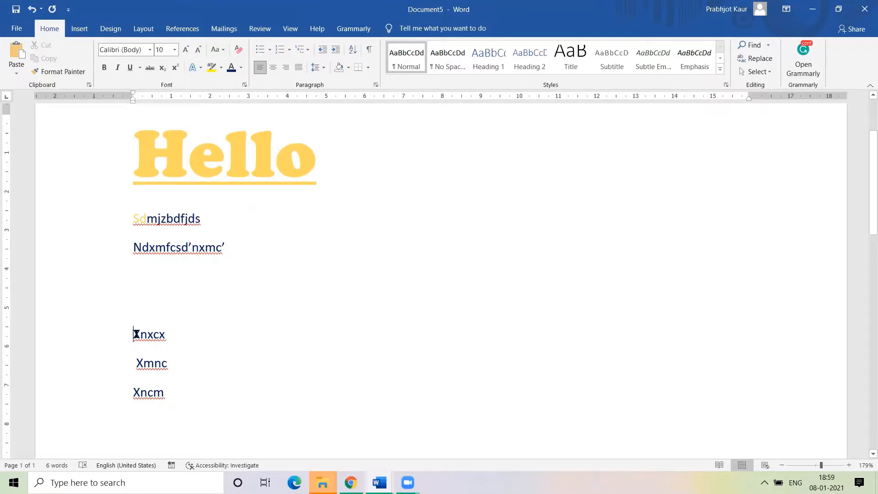
# Select the Xnxcx line and run Macro4 on it, making it bold centred Brush Script
pyautogui.moveTo(133, 333); pyautogui.dragTo(186, 336)
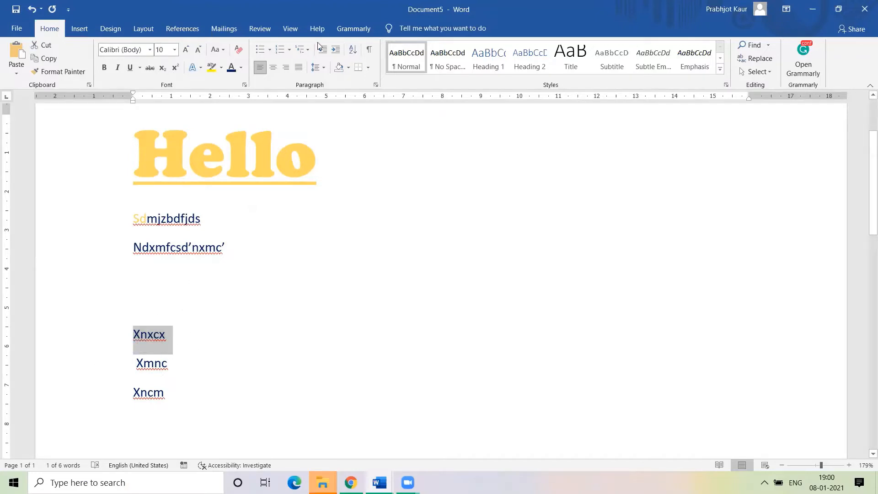
pyautogui.click(287, 32)
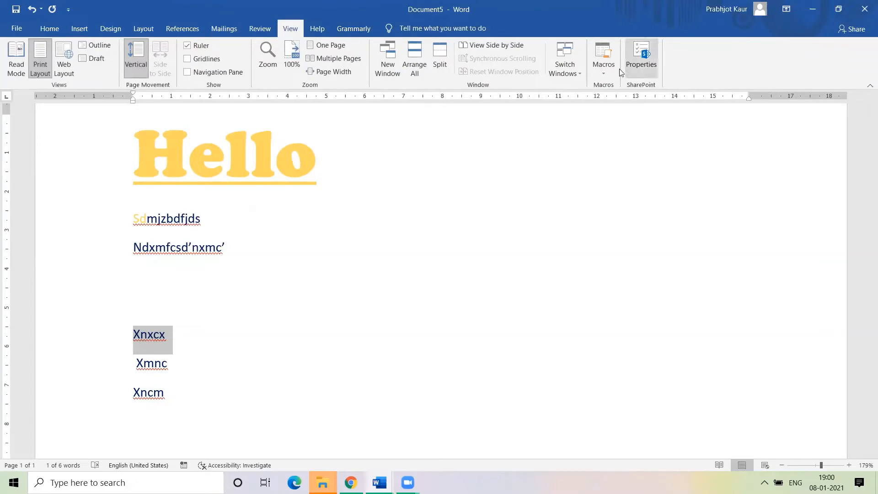
pyautogui.click(604, 69)
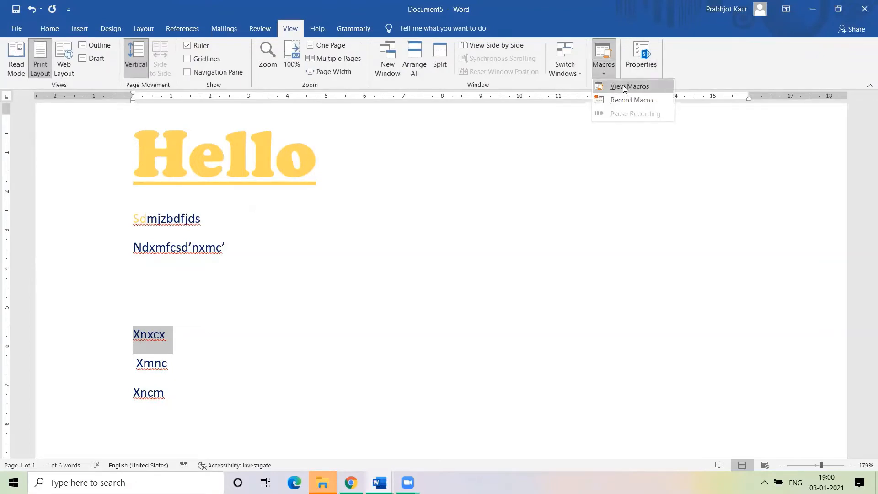
pyautogui.click(625, 87)
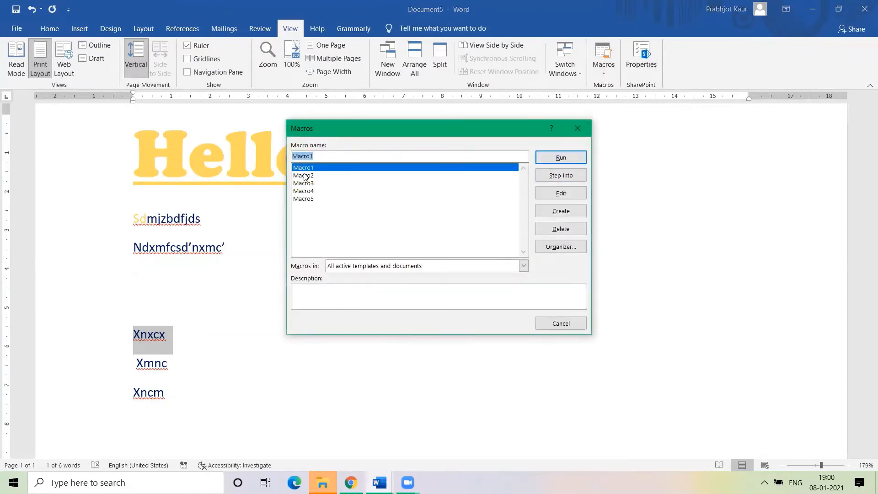
pyautogui.click(309, 192)
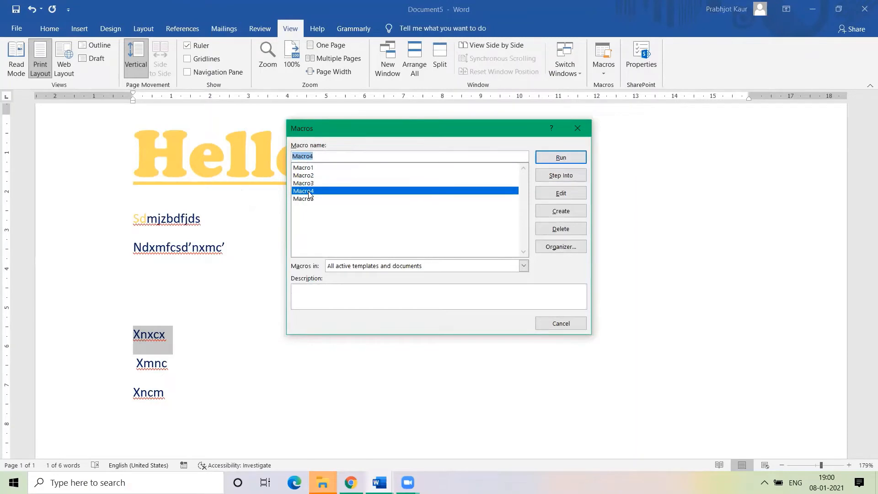
pyautogui.click(561, 158)
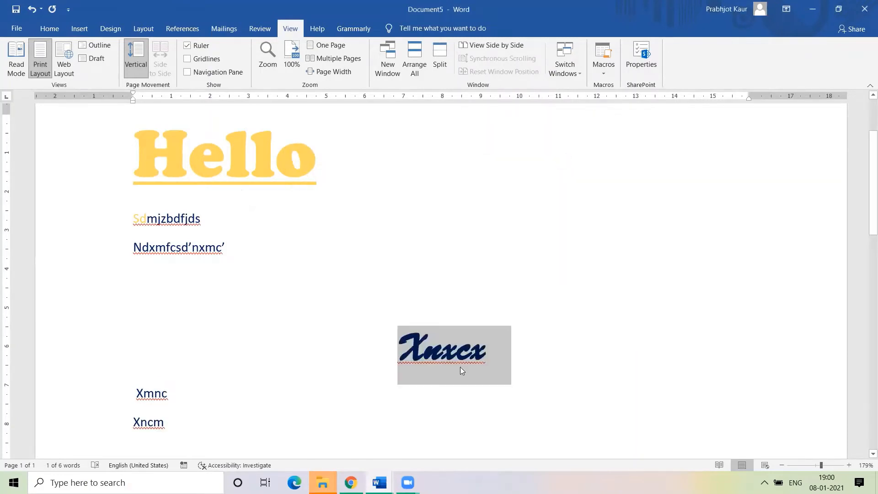
pyautogui.click(460, 365)
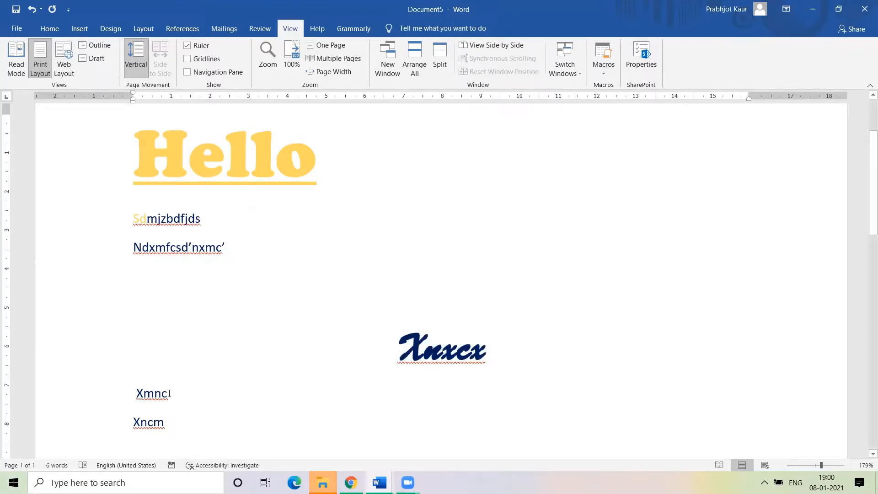
# Add blank lines after Ndxmfcsd'nxmc' and run Macro5 there to insert a large hello
pyautogui.click(236, 254)
pyautogui.press('Return')
pyautogui.press('Return')
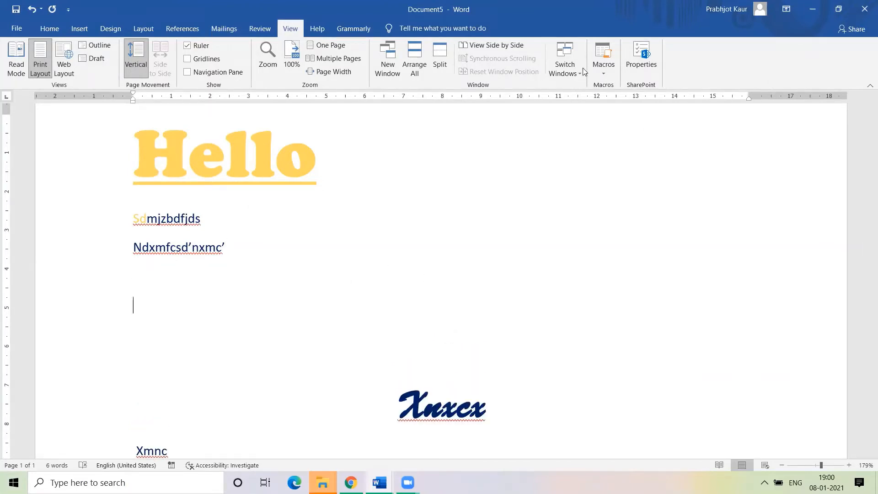
pyautogui.click(604, 74)
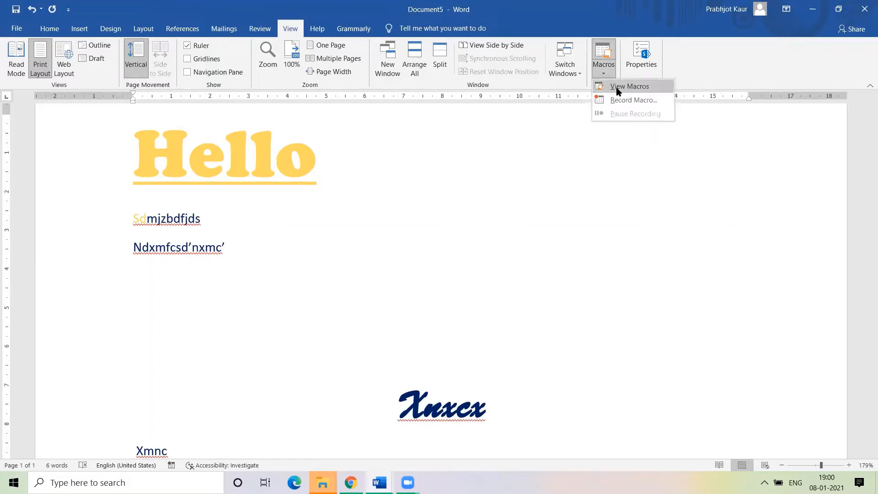
pyautogui.click(617, 89)
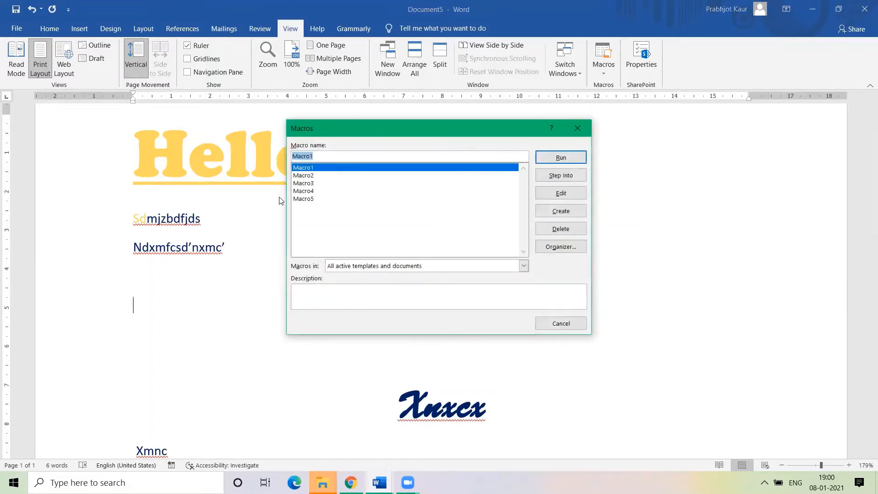
pyautogui.click(306, 200)
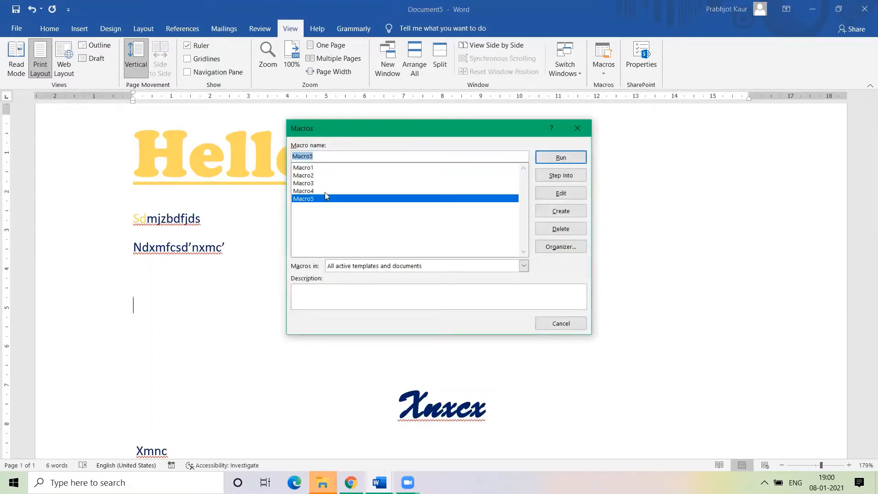
pyautogui.click(560, 157)
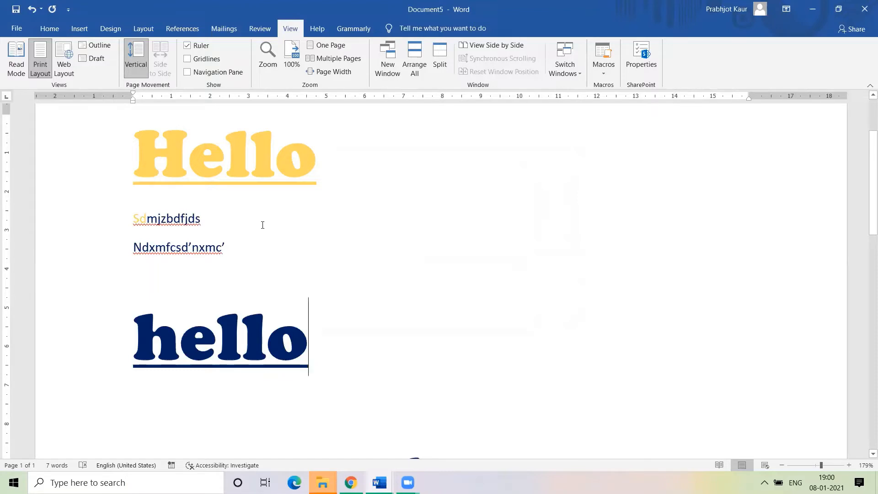
pyautogui.scroll(-2, 268, 258)
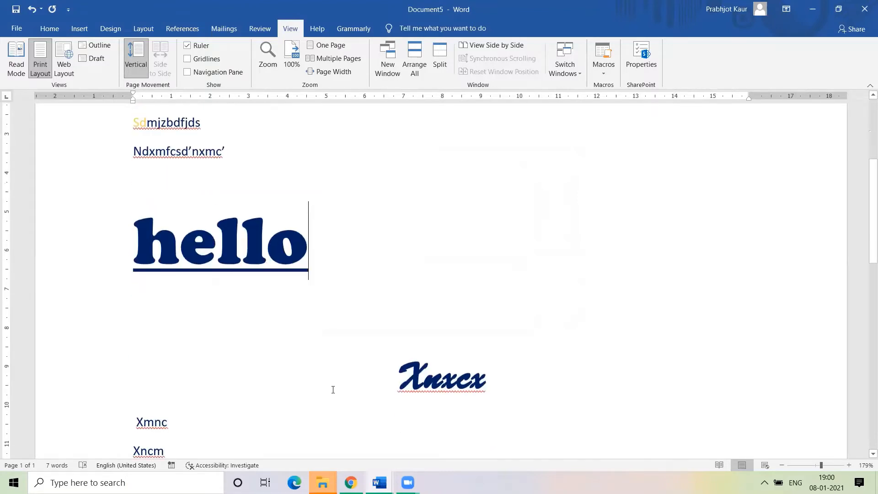
pyautogui.scroll(3, 332, 388)
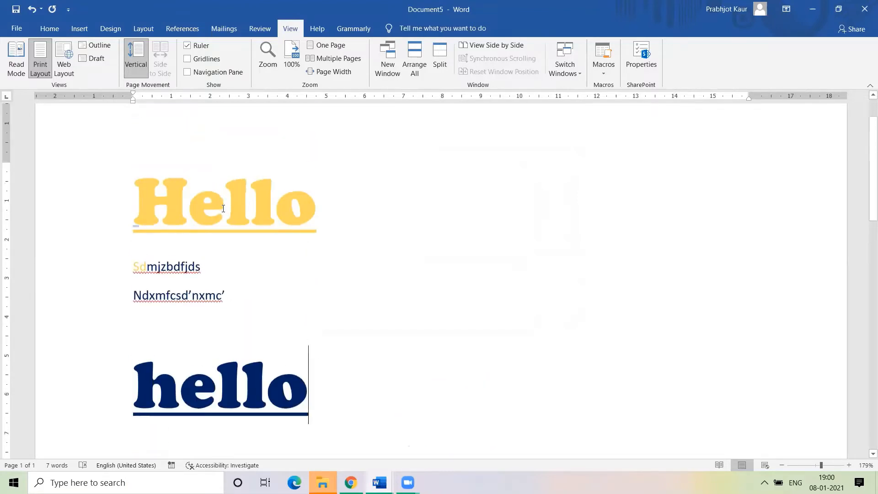
pyautogui.scroll(-6, 270, 290)
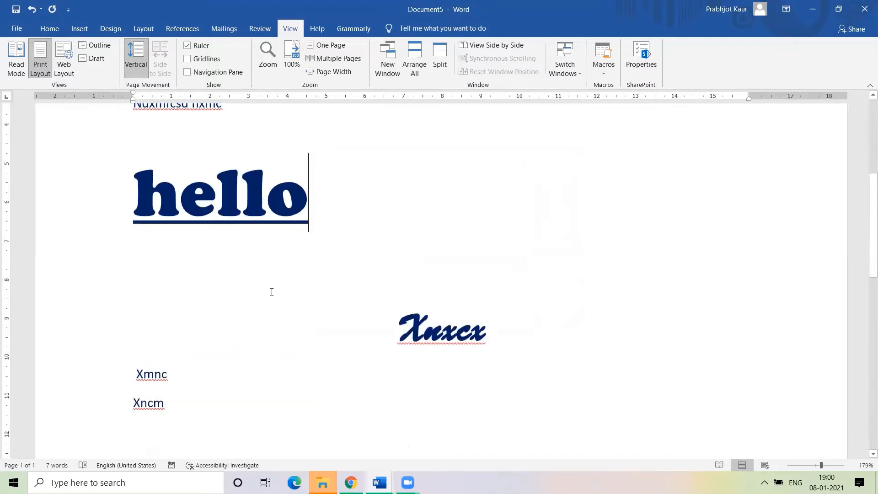
pyautogui.scroll(2, 272, 291)
pyautogui.click(55, 32)
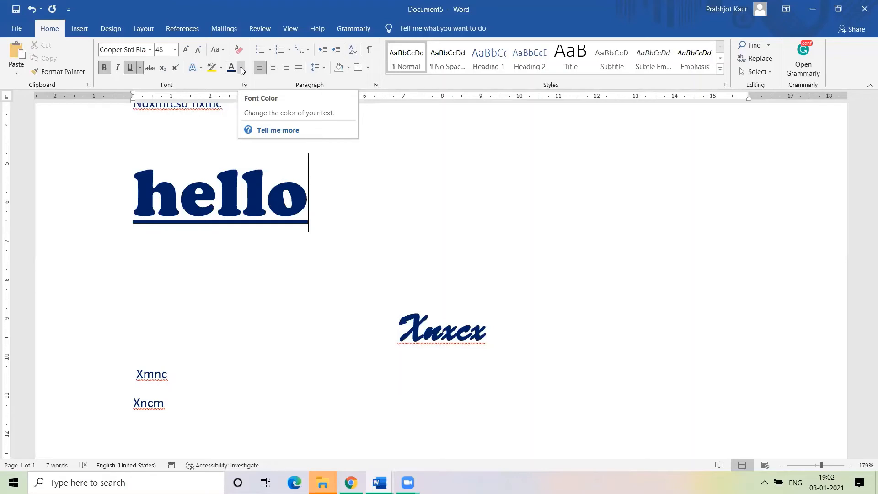
pyautogui.click(291, 30)
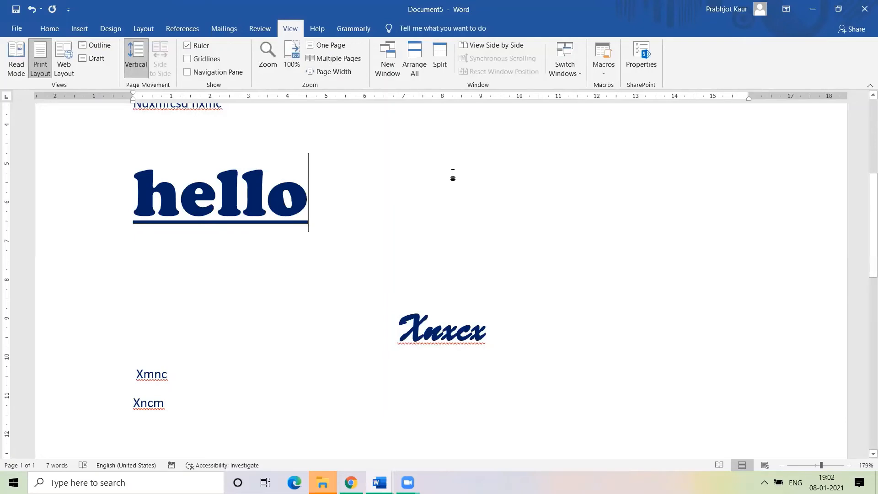
pyautogui.click(604, 77)
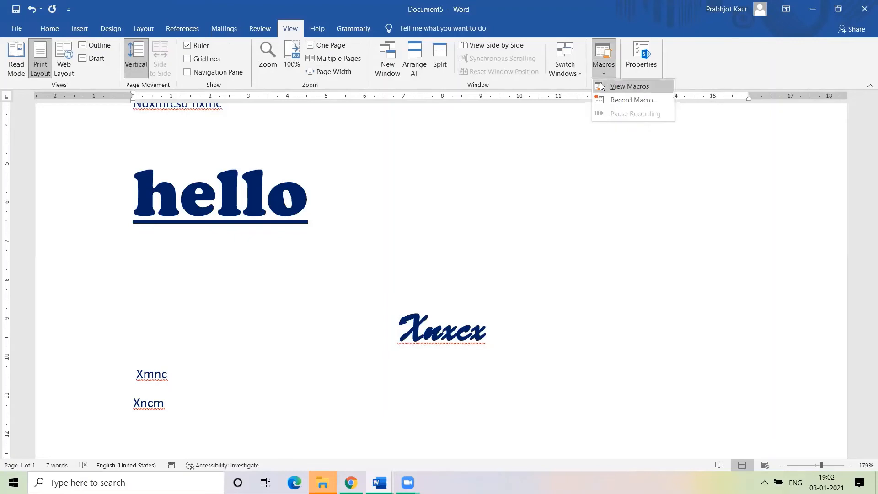
# Start recording a new Macro6 with the description "sixth macro"
pyautogui.click(601, 143)
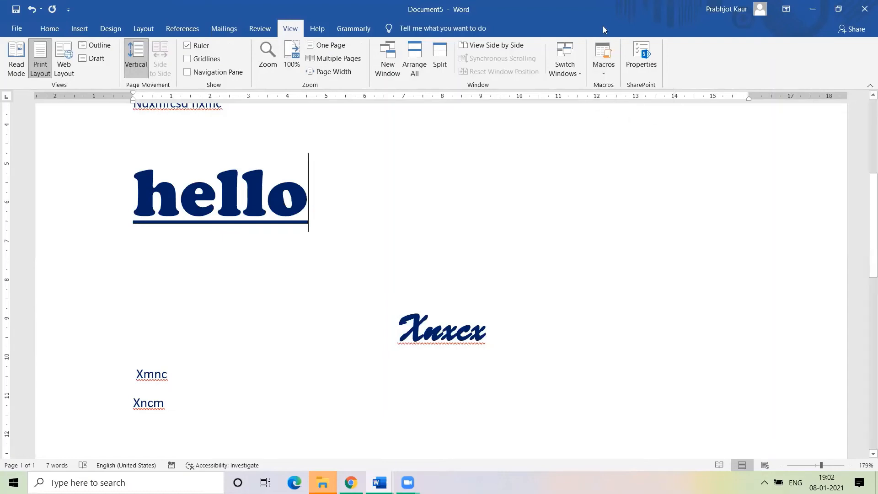
pyautogui.click(602, 70)
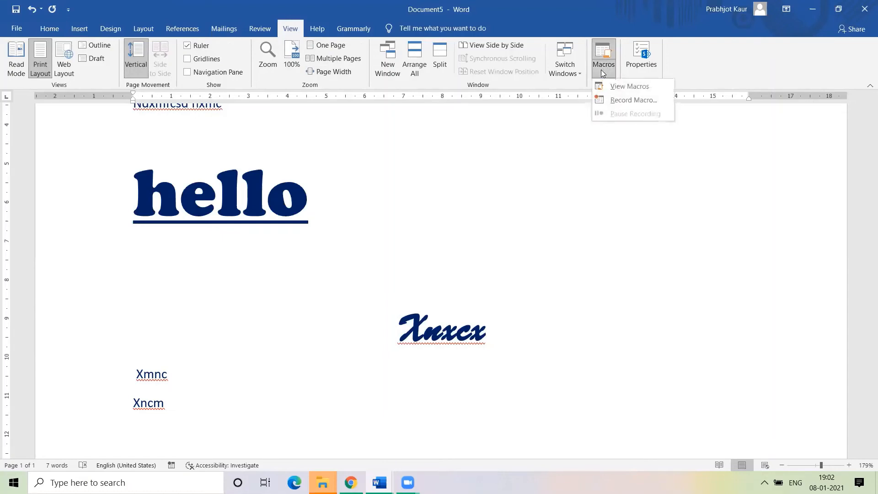
pyautogui.click(626, 100)
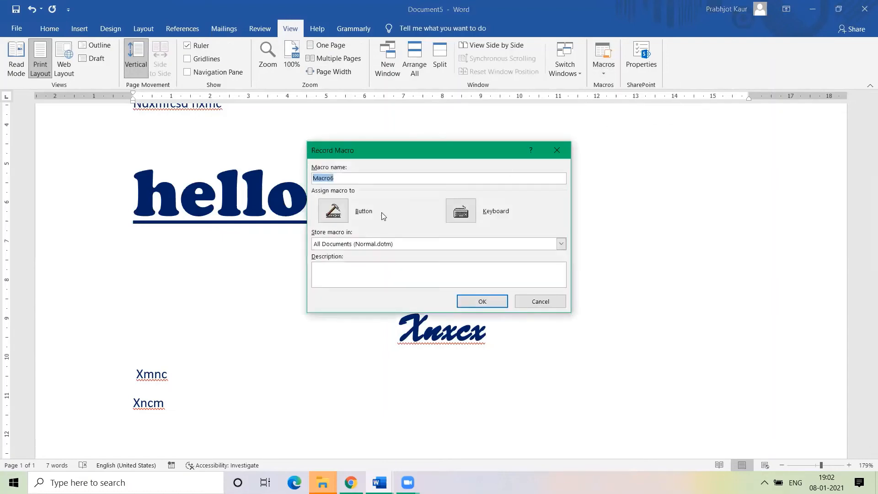
pyautogui.click(378, 277)
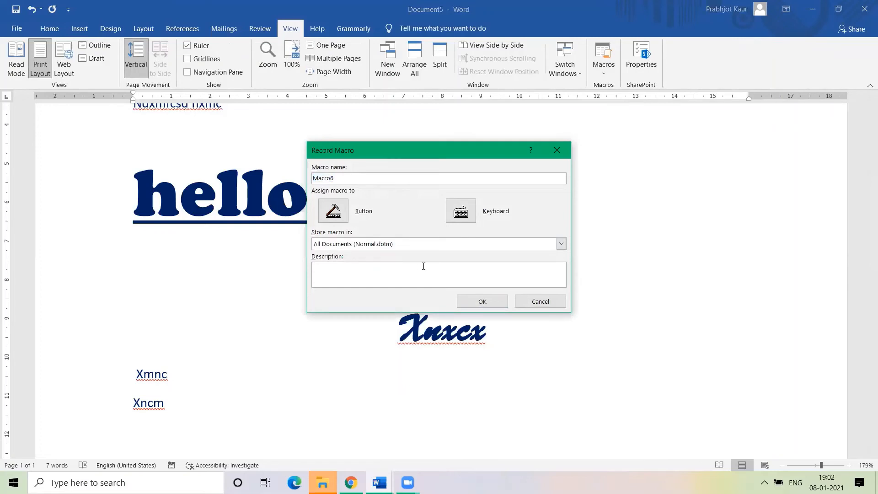
pyautogui.write('sixth macro')
pyautogui.click(482, 300)
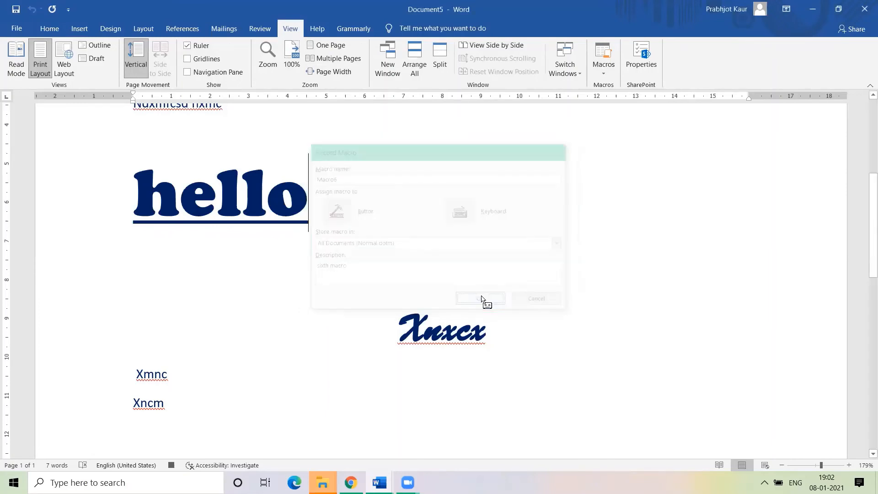
# Switch to Home and back to View, then stop recording Macro6
pyautogui.click(52, 30)
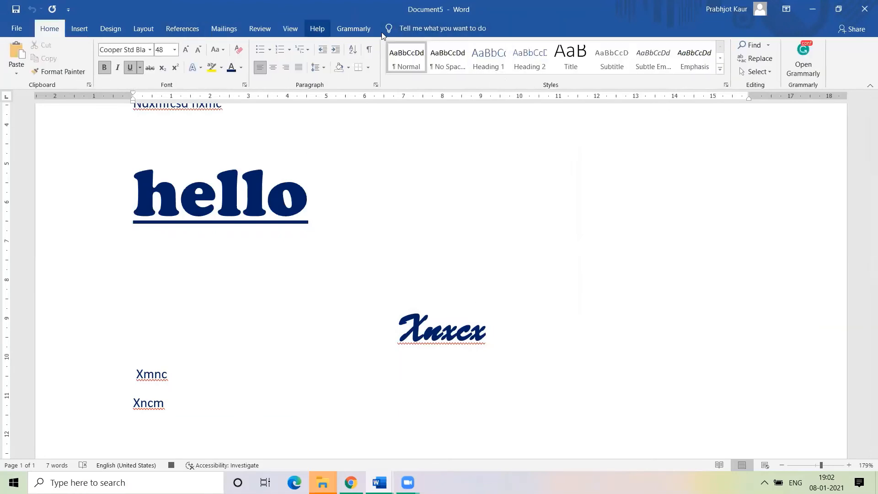
pyautogui.click(290, 28)
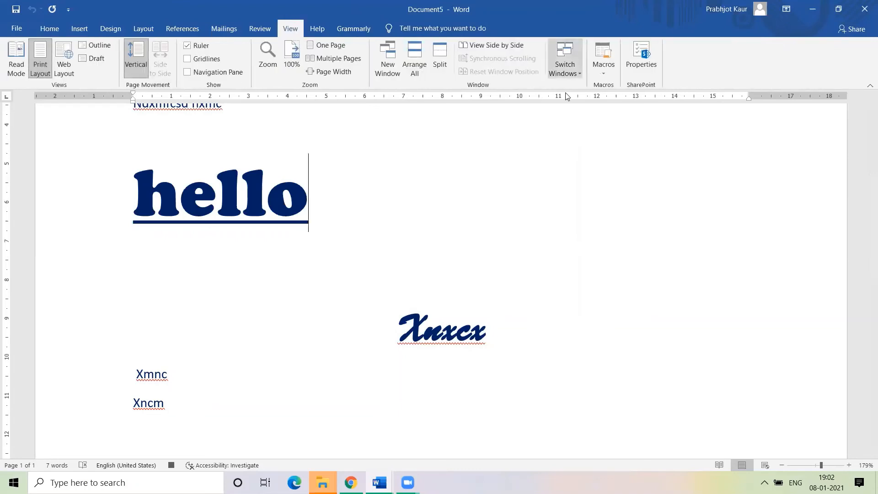
pyautogui.click(600, 73)
pyautogui.click(615, 102)
pyautogui.click(232, 285)
pyautogui.click(604, 69)
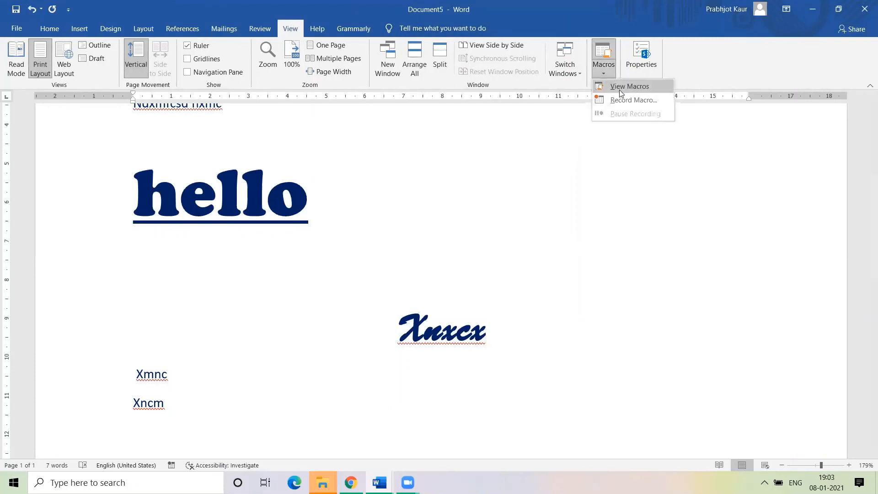
# Confirm in the Macros list that Macro6 is described as "sixth macro", then cancel
pyautogui.click(621, 88)
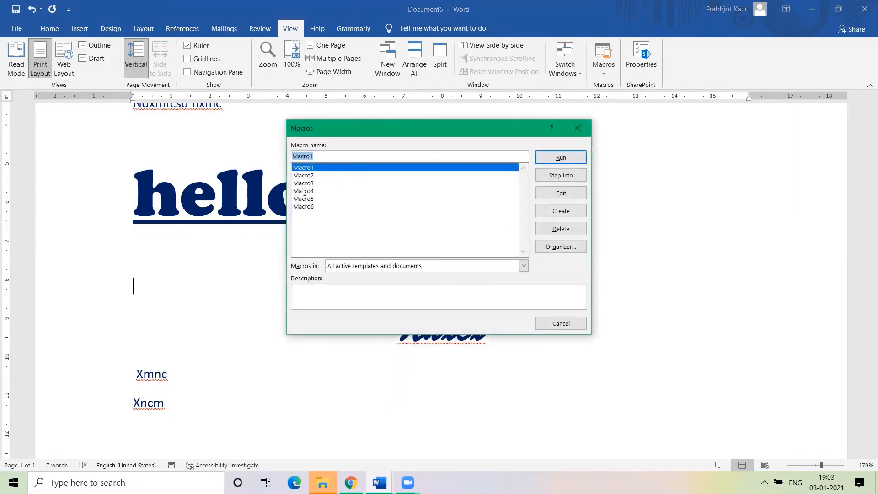
pyautogui.click(302, 208)
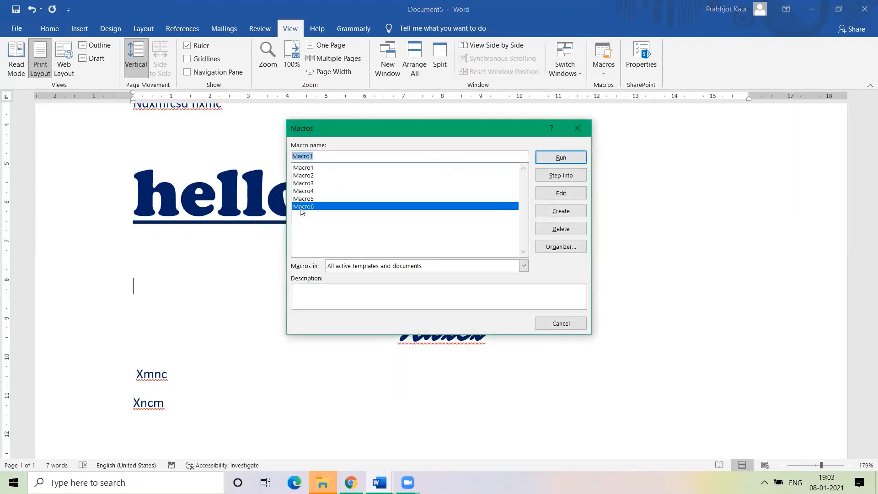
pyautogui.click(313, 295)
pyautogui.click(549, 326)
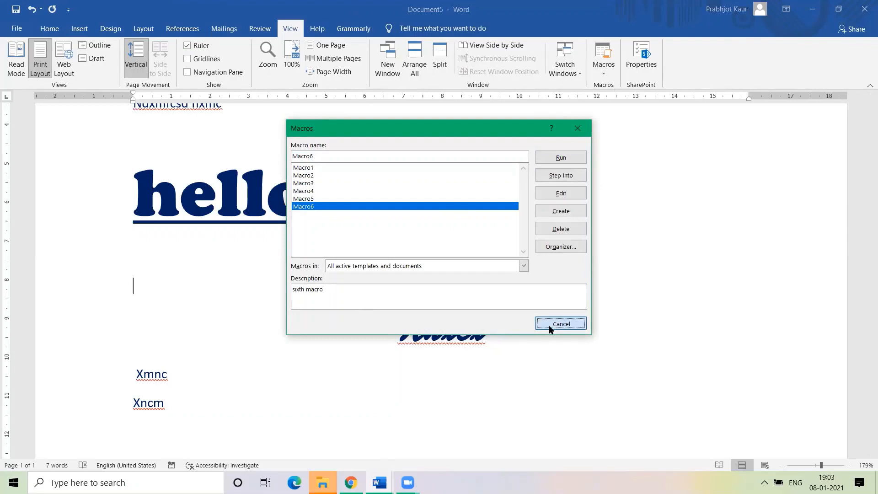